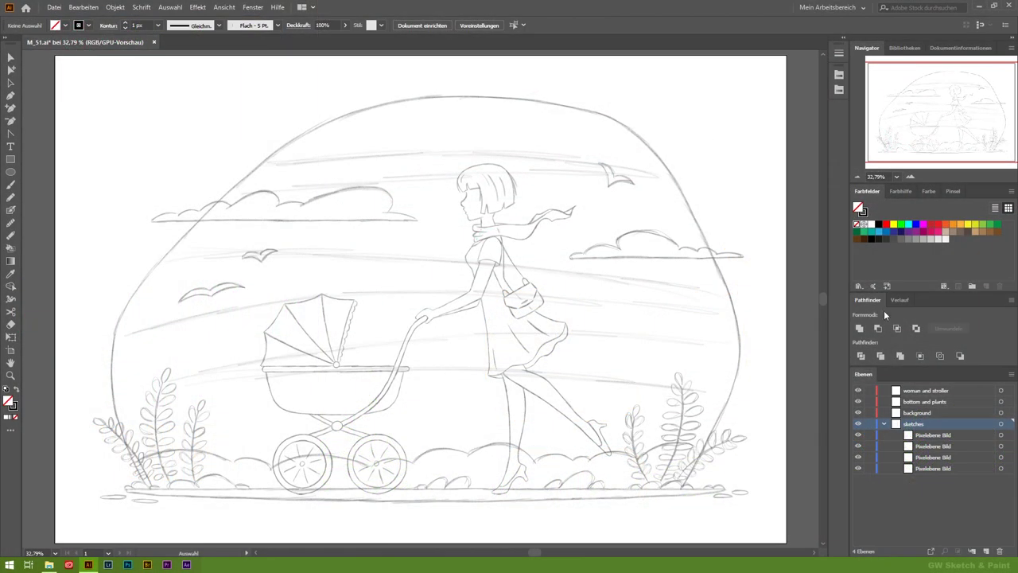
Fade the selected sketch images to 50% opacity
click(1000, 423)
click(409, 24)
text(50)
key(Return)
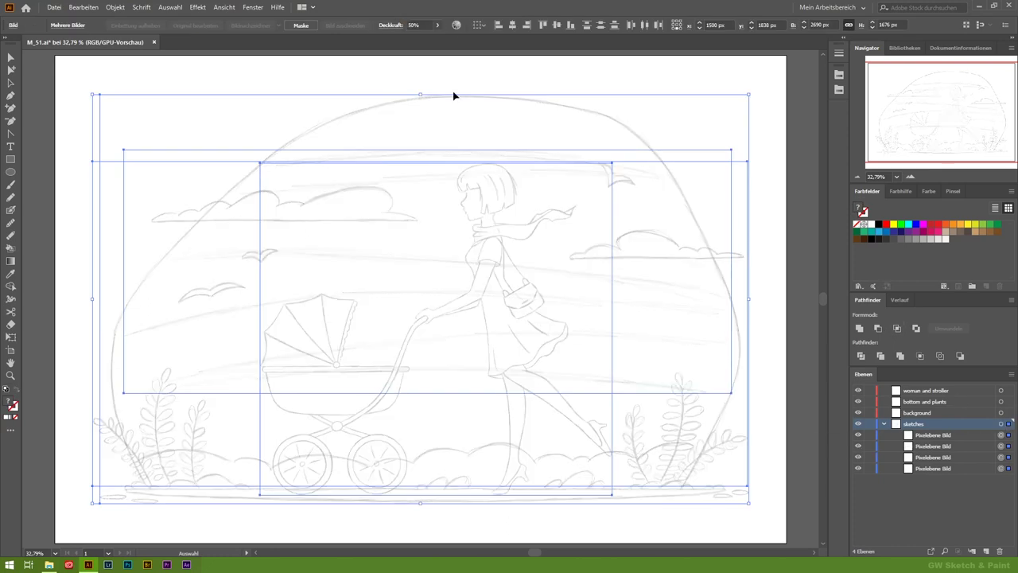
key(ctrl+shift+a)
Hide the clouds, plants and ground sketches, lock the lower three layers, and target 'woman and stroller'
drag(857, 446, 857, 468)
click(883, 423)
drag(869, 423, 869, 401)
click(903, 390)
Zoom in on the woman's face in the sketch
key(z)
mouse_move(482, 193)
mouse_down()
mouse_move(665, 261)
mouse_move(904, 199)
mouse_up()
click(10, 95)
scroll(420, 250, up, 2)
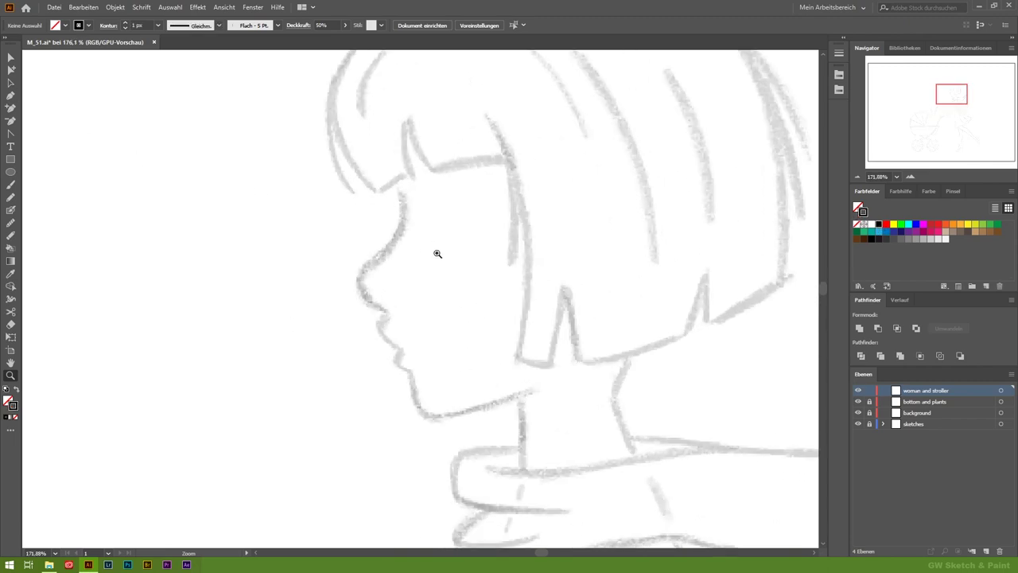
Trace the bob haircut outline over the head, with a corner where the fringe starts
scroll(318, 228, up, 2)
drag(517, 435, 489, 357)
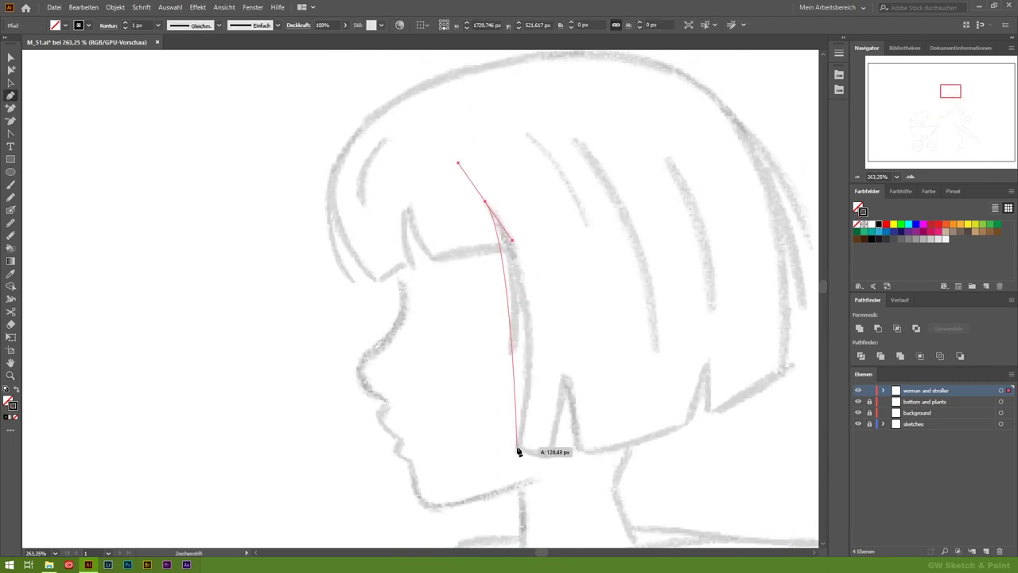
scroll(488, 522, down, 5)
drag(580, 151, 459, 258)
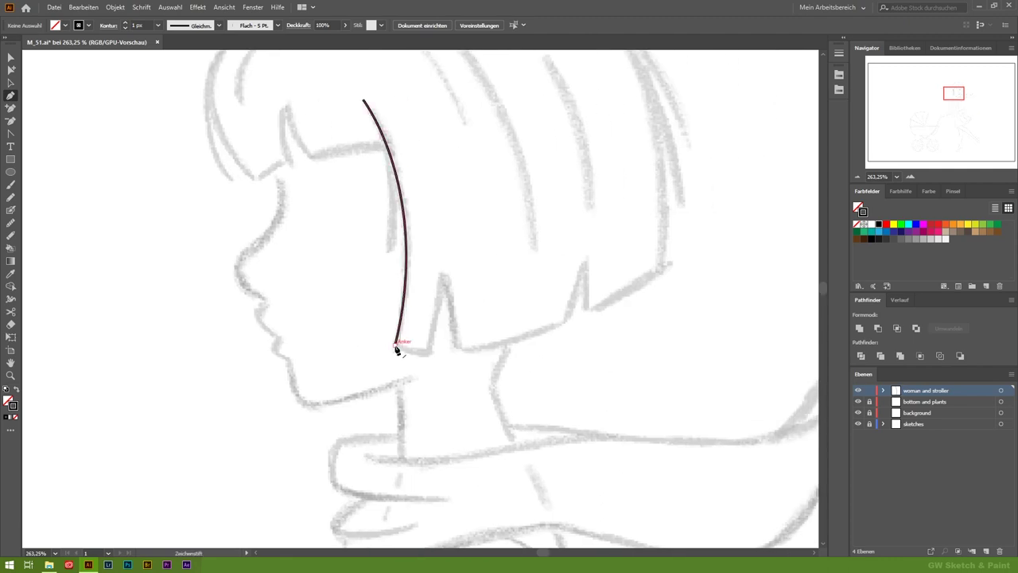
drag(663, 268, 780, 169)
mouse_move(721, 288)
mouse_down()
mouse_move(722, 357)
mouse_move(760, 427)
mouse_up()
drag(611, 140, 501, 89)
drag(286, 204, 243, 255)
click(308, 346)
mouse_move(433, 315)
mouse_down()
mouse_move(509, 322)
mouse_move(470, 310)
mouse_up()
ctrl+space+click(384, 330)
click(266, 299)
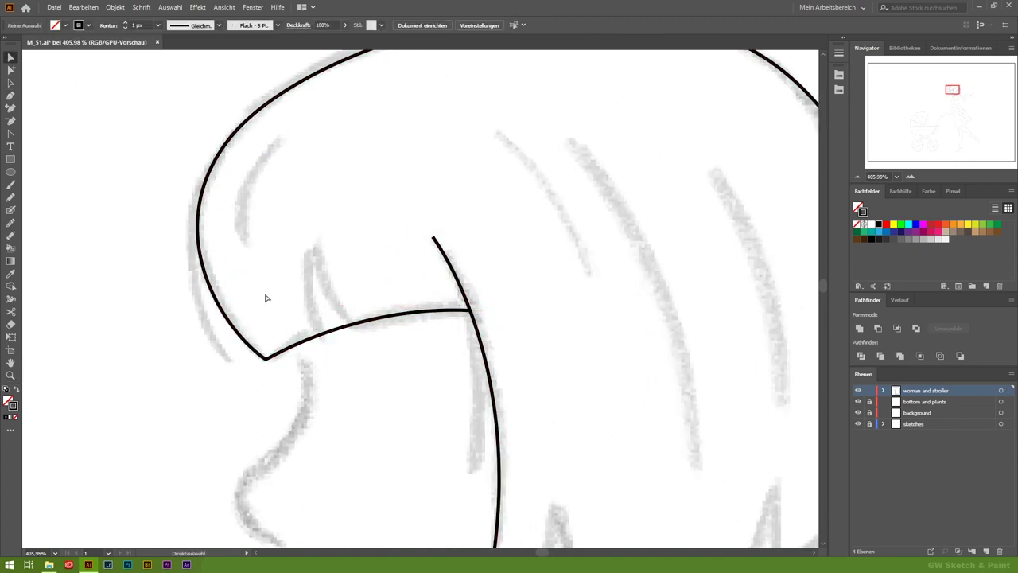
Add a point on the fringe edge, pull it into a spike, and reshape the lower fringe
key(p)
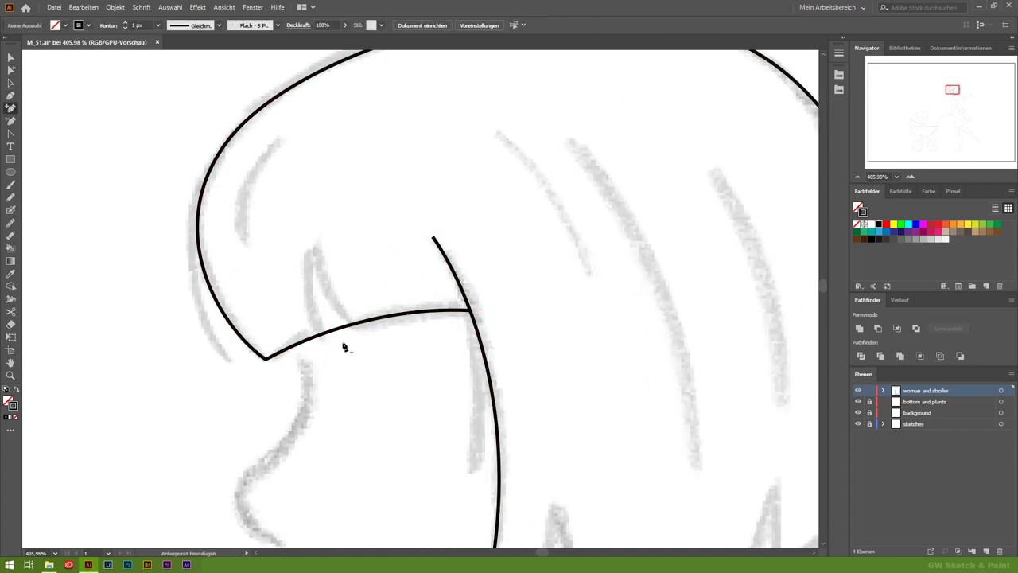
click(341, 329)
drag(321, 322, 312, 242)
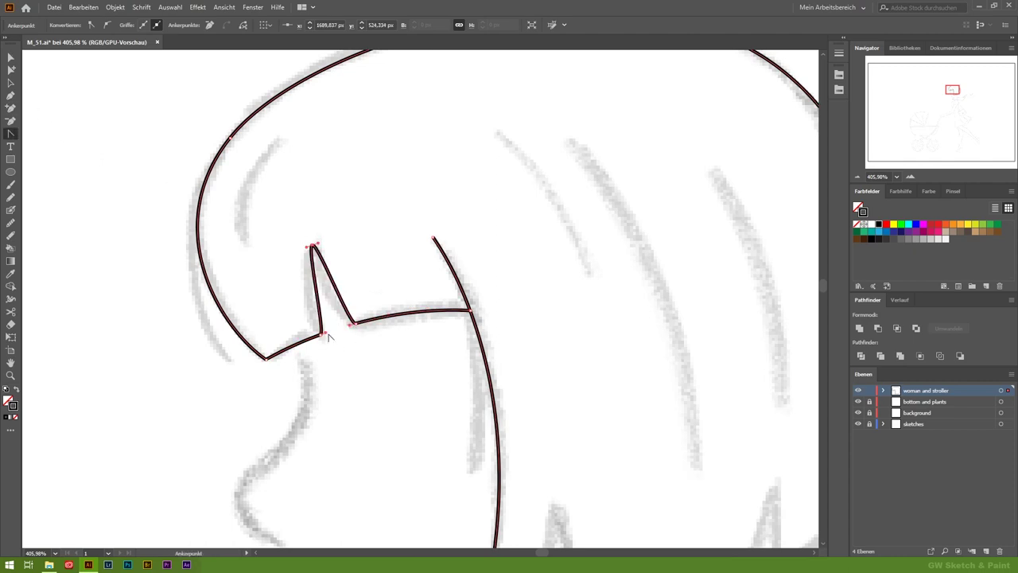
drag(370, 431, 132, 221)
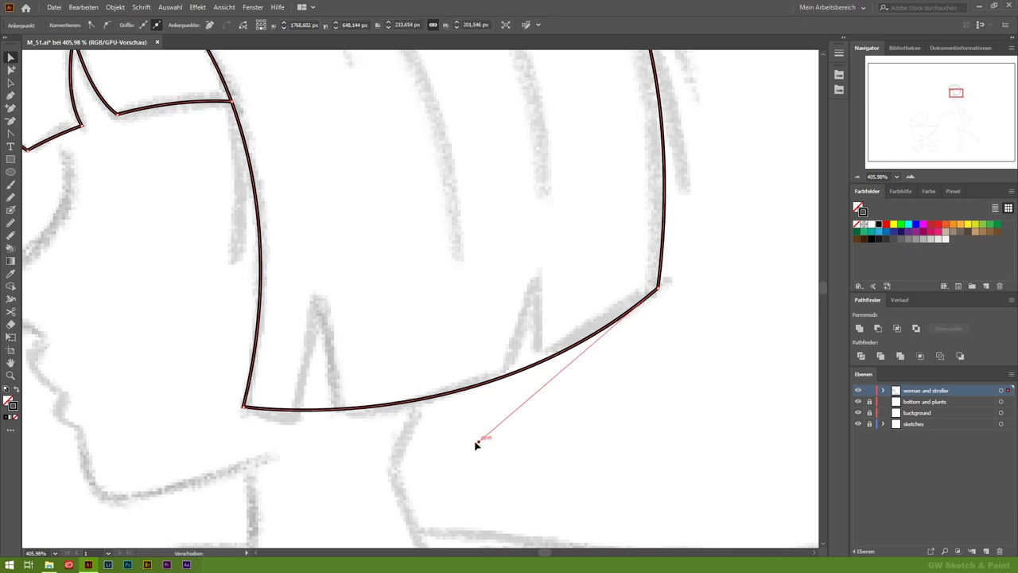
drag(477, 443, 427, 454)
Add three points along the bottom curve and pull the middle one into a sharp spike
key(plus)
click(296, 412)
click(340, 412)
click(318, 411)
key(a)
drag(318, 412, 318, 312)
key(shift+c)
click(318, 312)
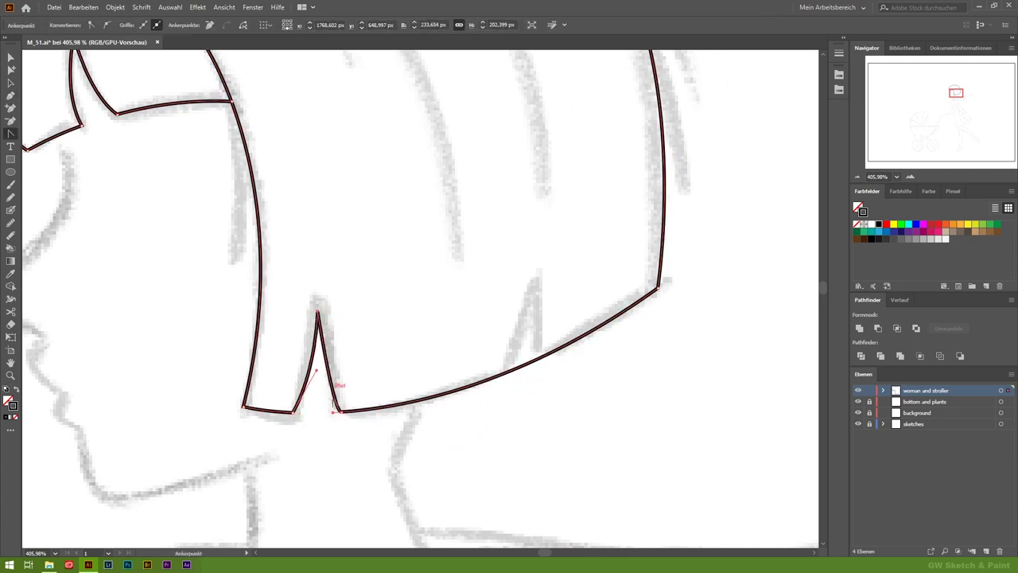
drag(340, 371, 341, 368)
Pull a second sharp-tipped spike up from the lower-right curve of the fringe
click(538, 358)
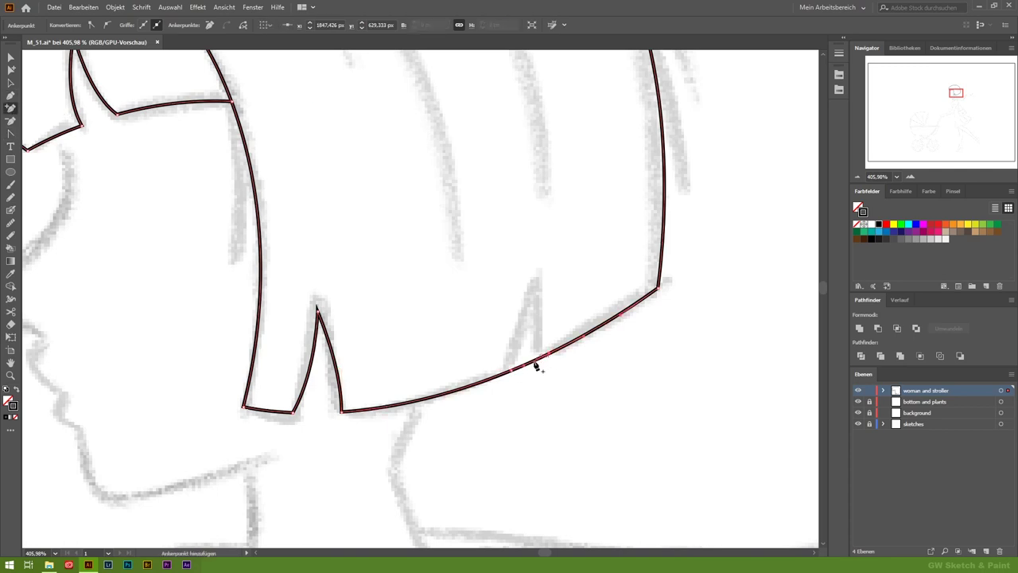
drag(530, 363, 531, 281)
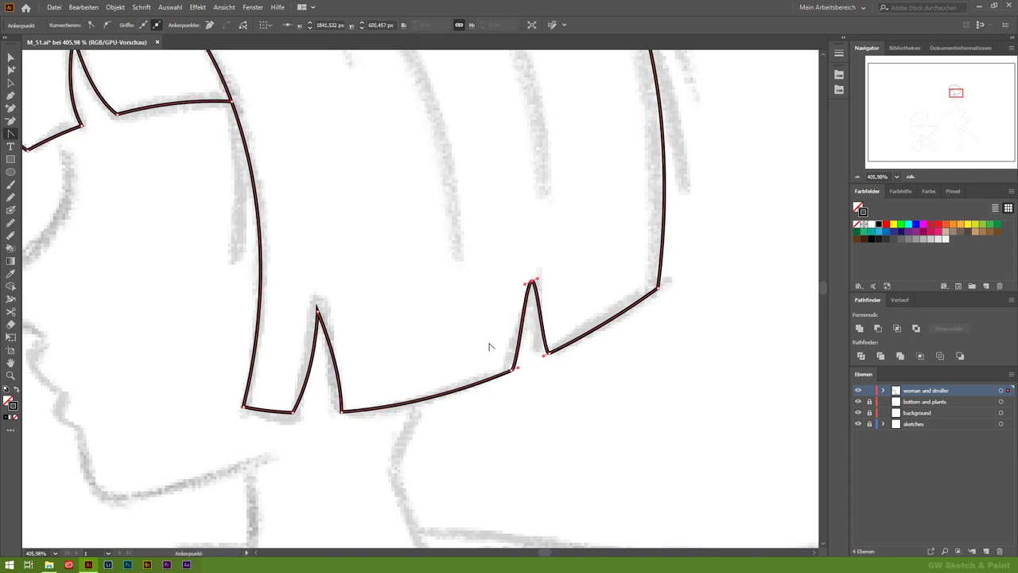
click(525, 358)
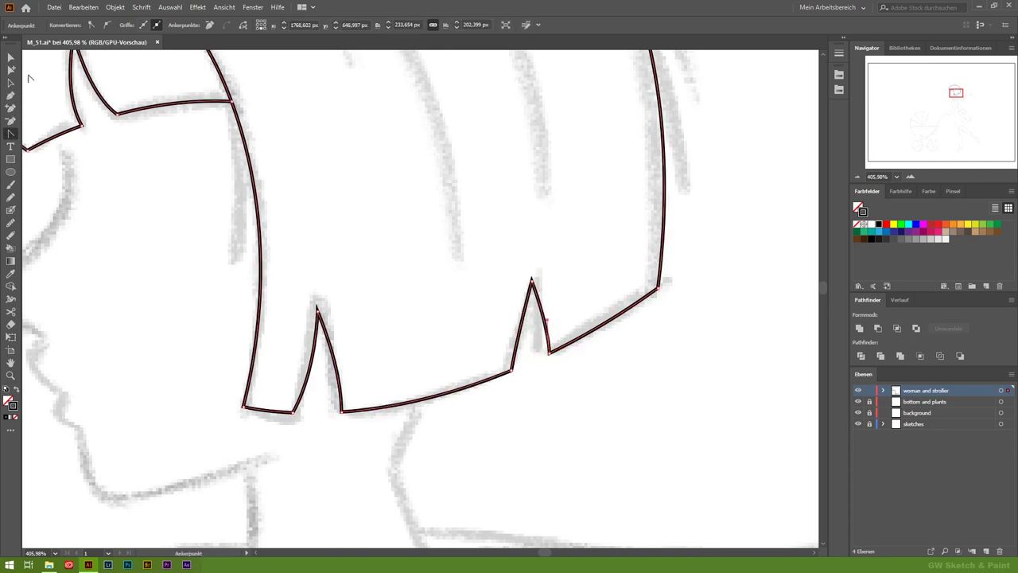
key(ctrl+shift+a)
scroll(520, 335, down, 2)
scroll(557, 284, down, 2)
scroll(182, 143, up, 3)
Extend the hair outline down the side as a curved side strand
key(p)
click(231, 79)
drag(232, 318, 287, 363)
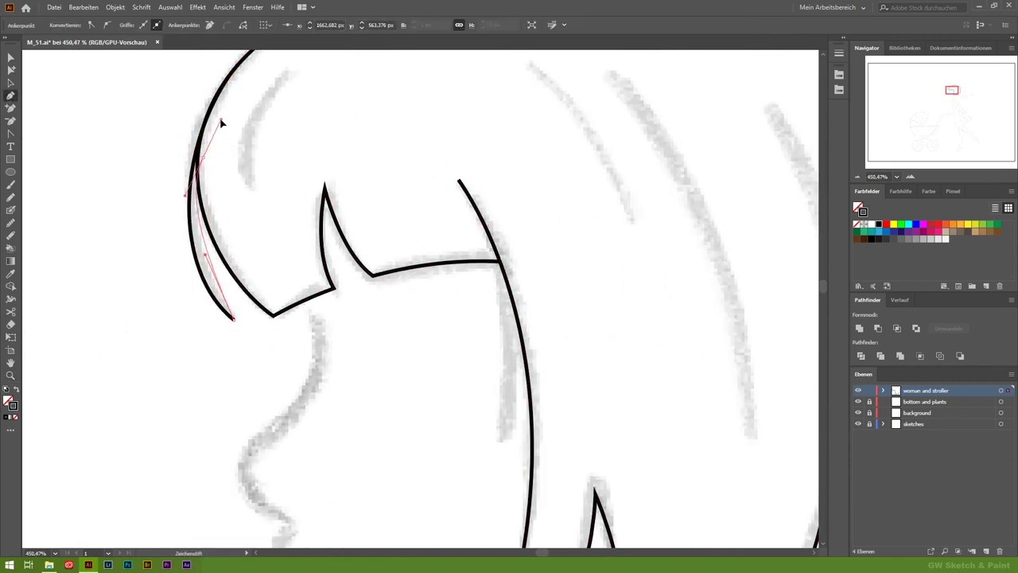
drag(206, 175, 221, 137)
drag(239, 322, 254, 307)
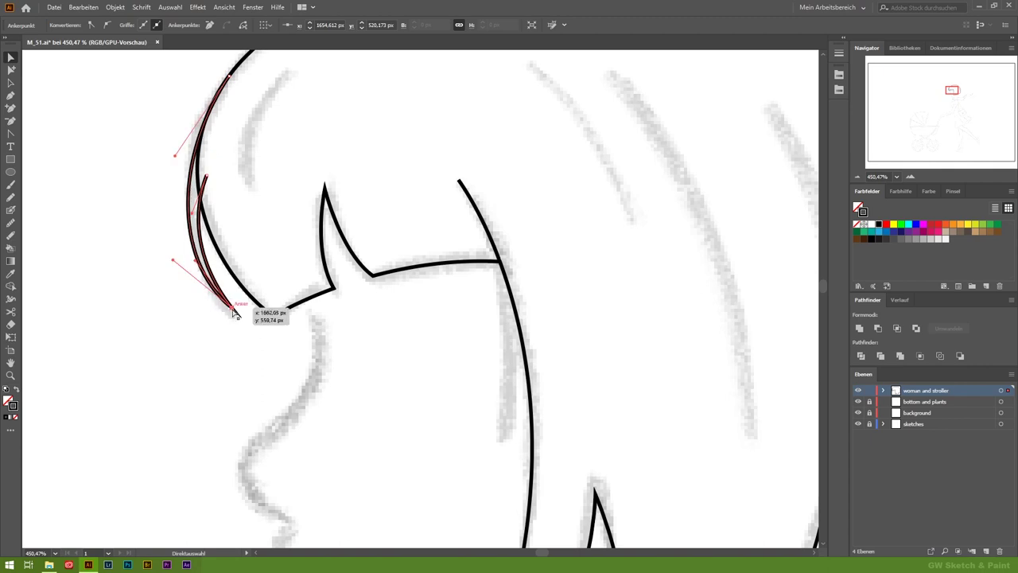
key(ctrl+shift+a)
Draw a thin curved strand inside the hair along the sketch line
drag(160, 181, 12, 95)
click(12, 96)
click(341, 175)
drag(353, 356, 348, 399)
key(ctrl+shift+a)
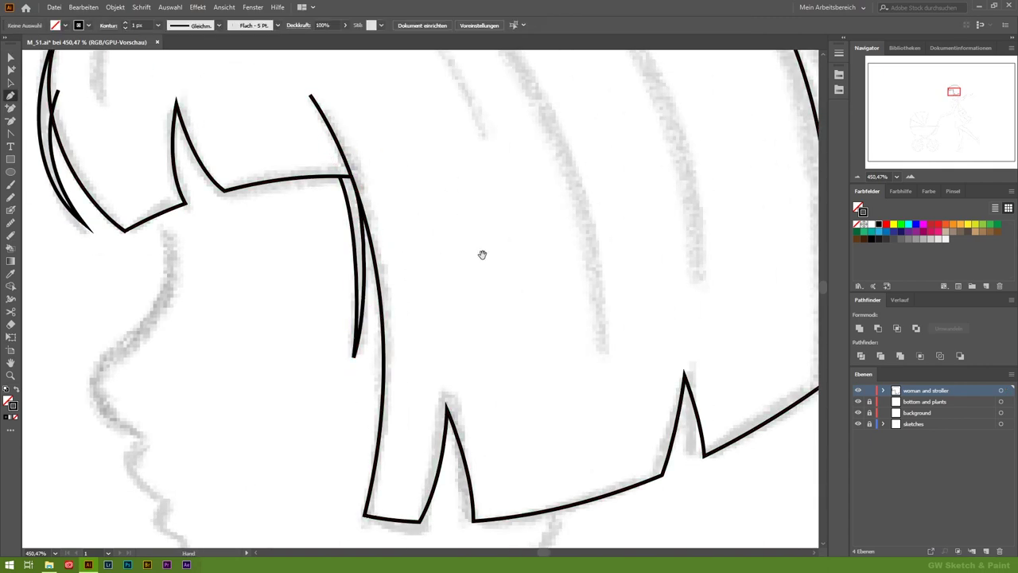
Draw a strand stroke along the hair's upper-right edge
drag(795, 79, 509, 175)
drag(416, 122, 471, 169)
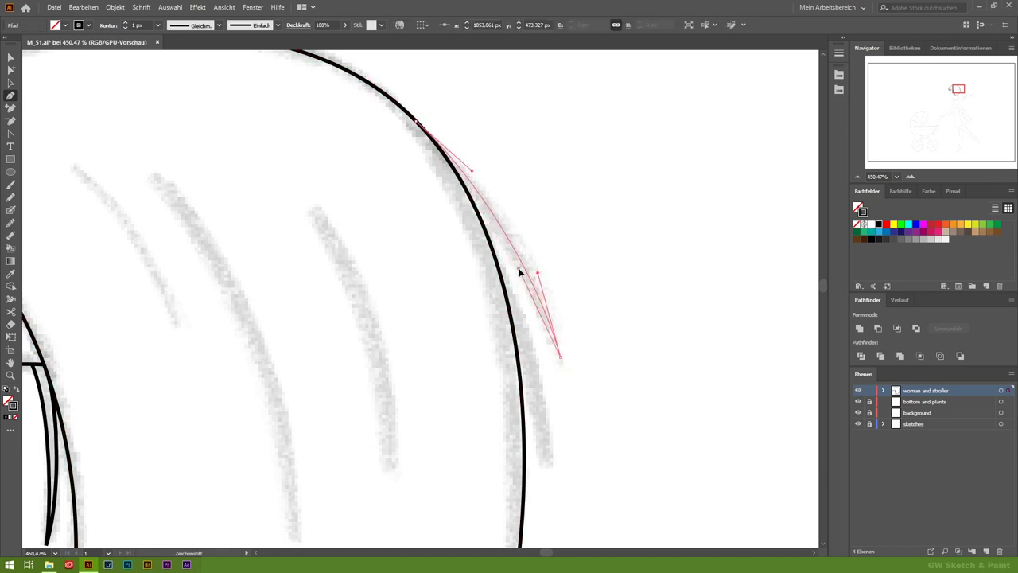
drag(517, 270, 517, 269)
key(ctrl+shift+a)
Draw another pointed strand near the hair edge and adjust its bottom point and tip
click(457, 190)
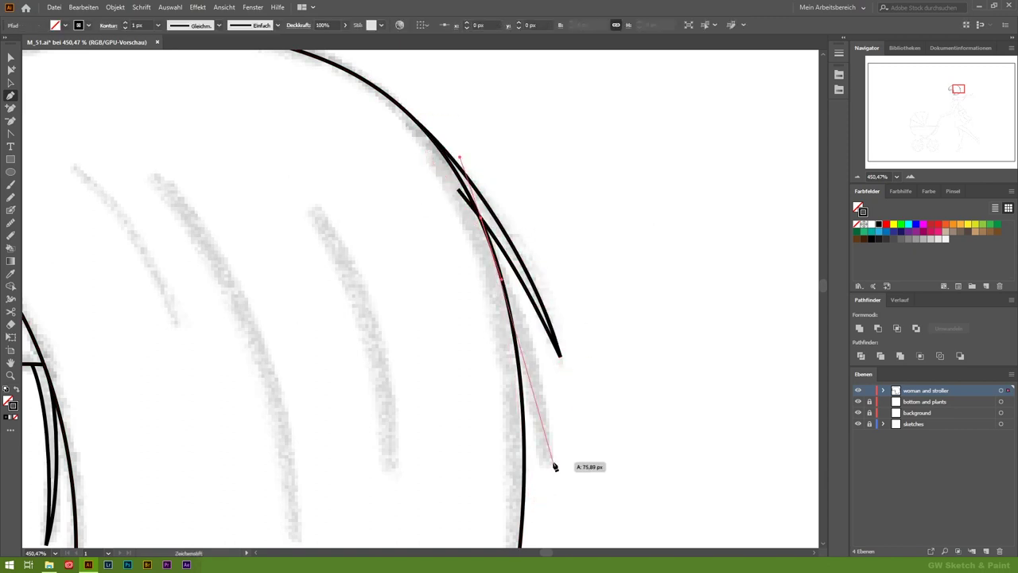
click(554, 460)
drag(488, 270, 404, 260)
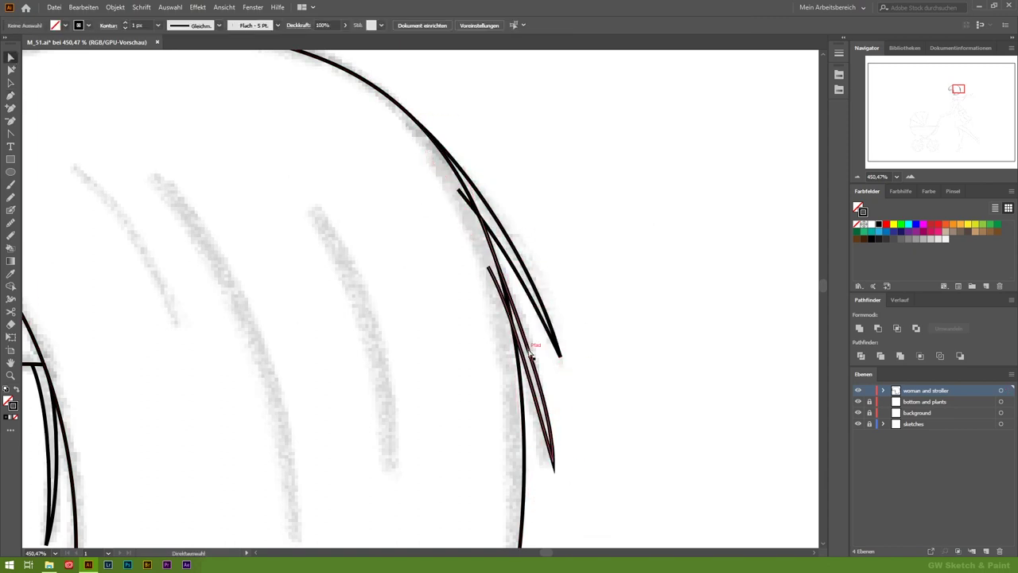
drag(552, 398, 551, 401)
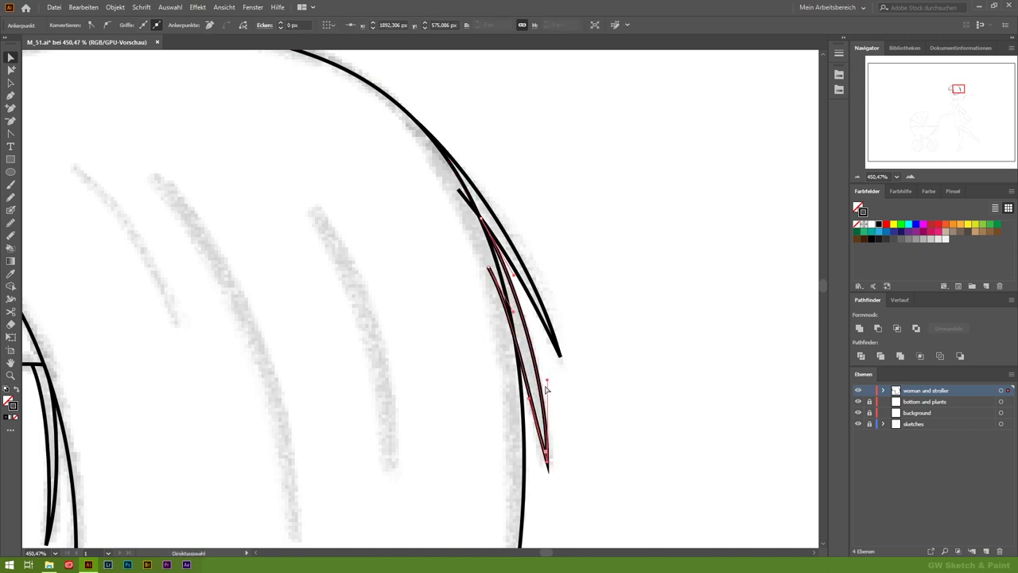
click(522, 322)
drag(560, 356, 554, 359)
Select the upper and thin strands to check them, then deselect all
click(458, 177)
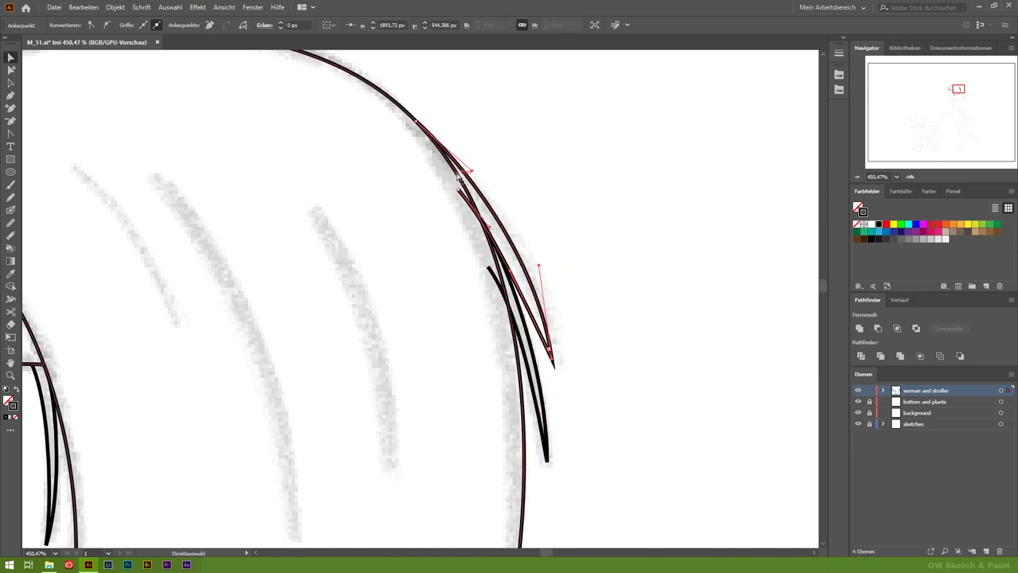
click(494, 230)
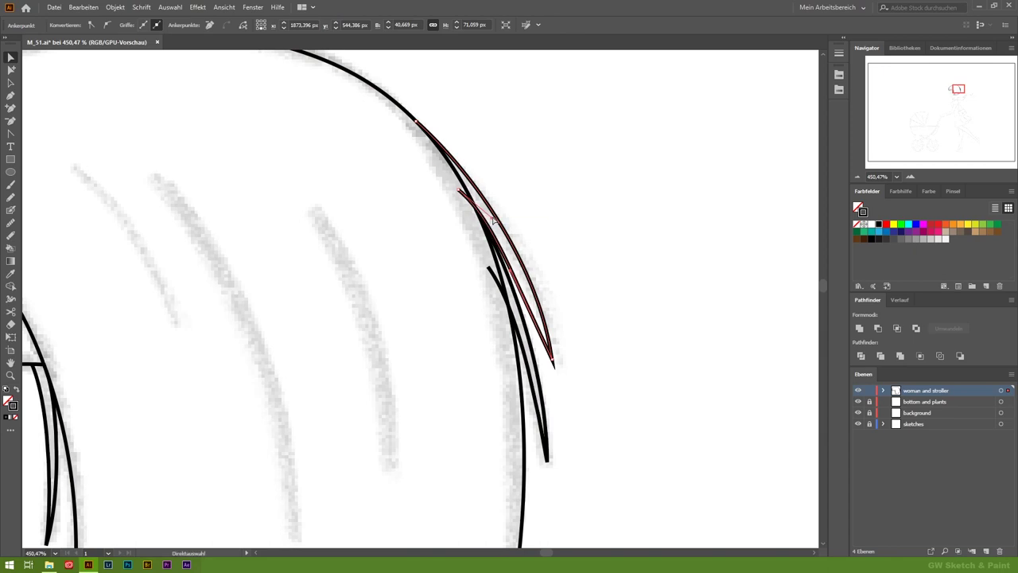
click(414, 244)
click(527, 298)
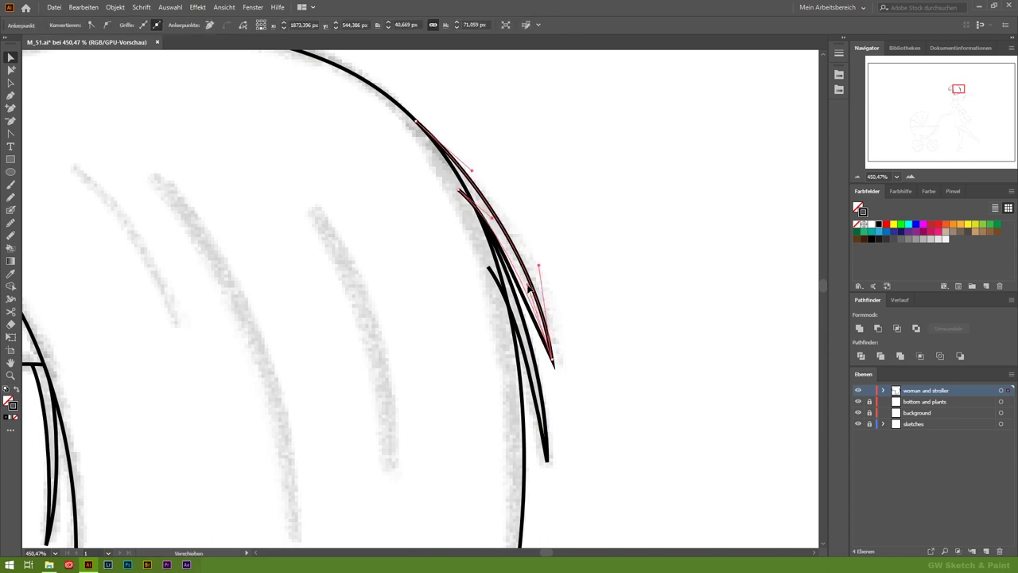
key(ctrl+shift+a)
scroll(400, 349, down, 5)
scroll(430, 182, up, 5)
Trace the face profile from the fringe down around the nose and lips
key(p)
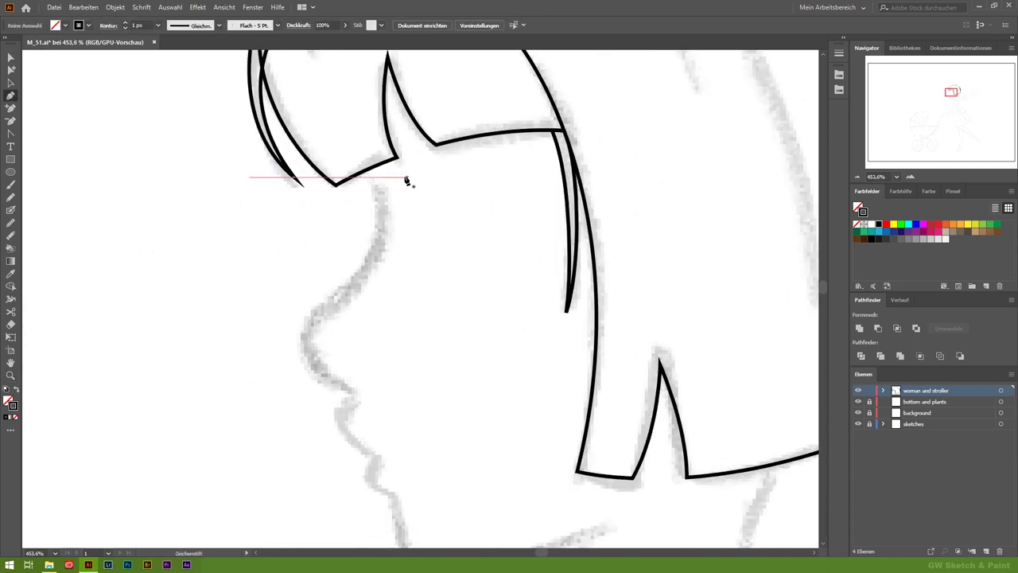
drag(363, 273, 336, 295)
drag(309, 342, 307, 373)
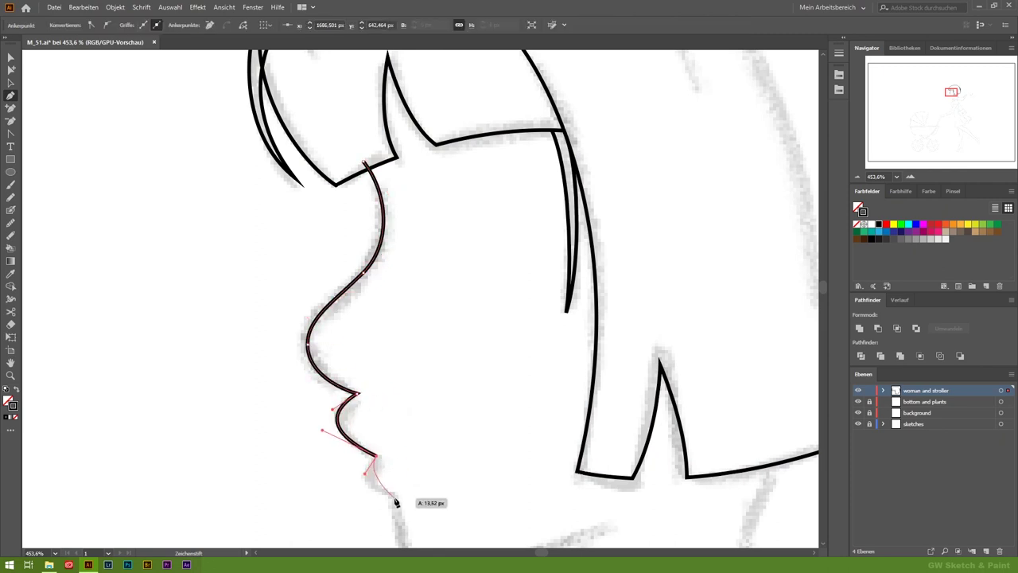
key(a)
click(311, 355)
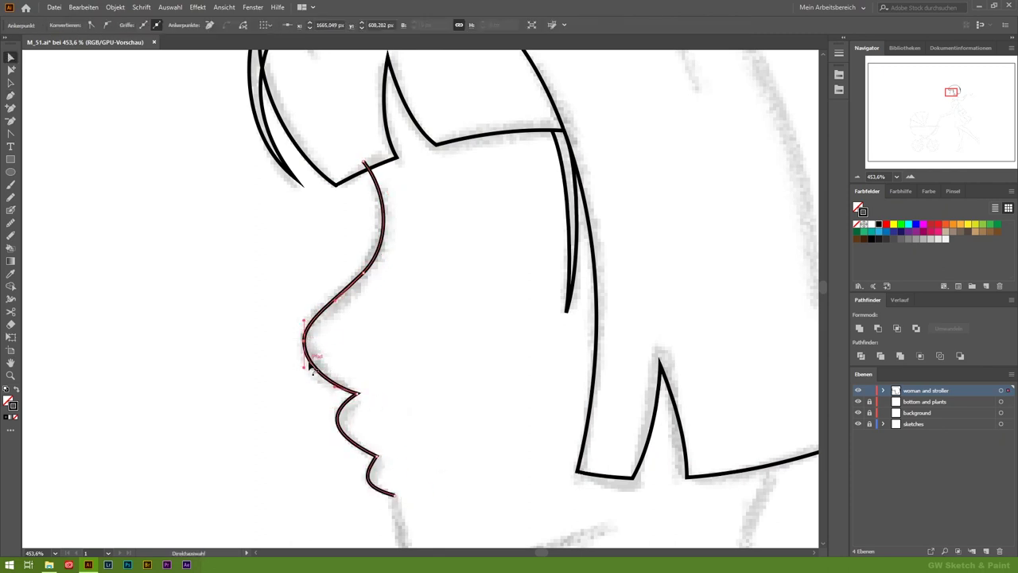
Add the chin curve to the face profile and recheck the lip point
drag(104, 362, 58, 148)
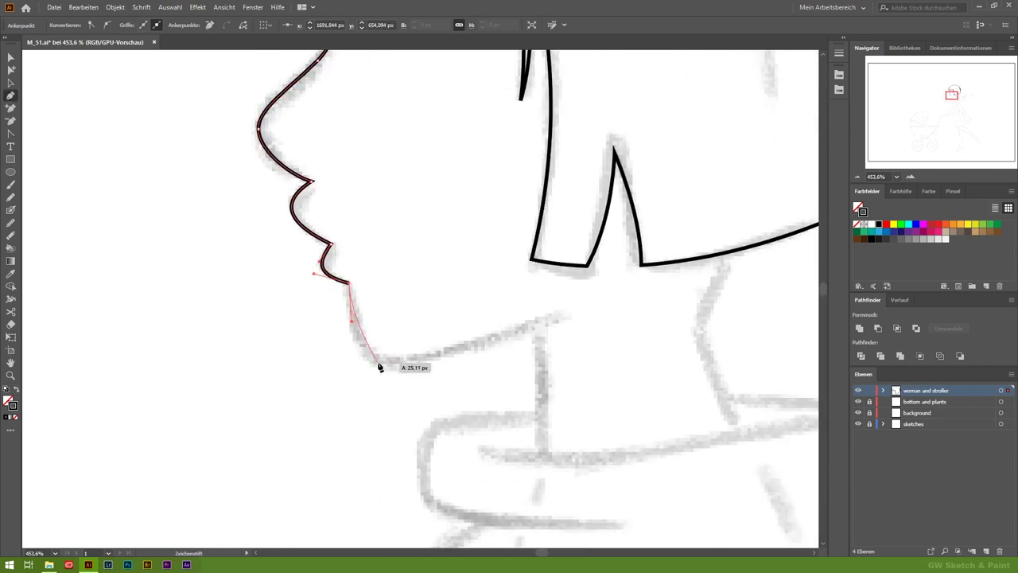
click(583, 307)
ctrl+click(648, 387)
click(277, 172)
click(282, 213)
click(290, 199)
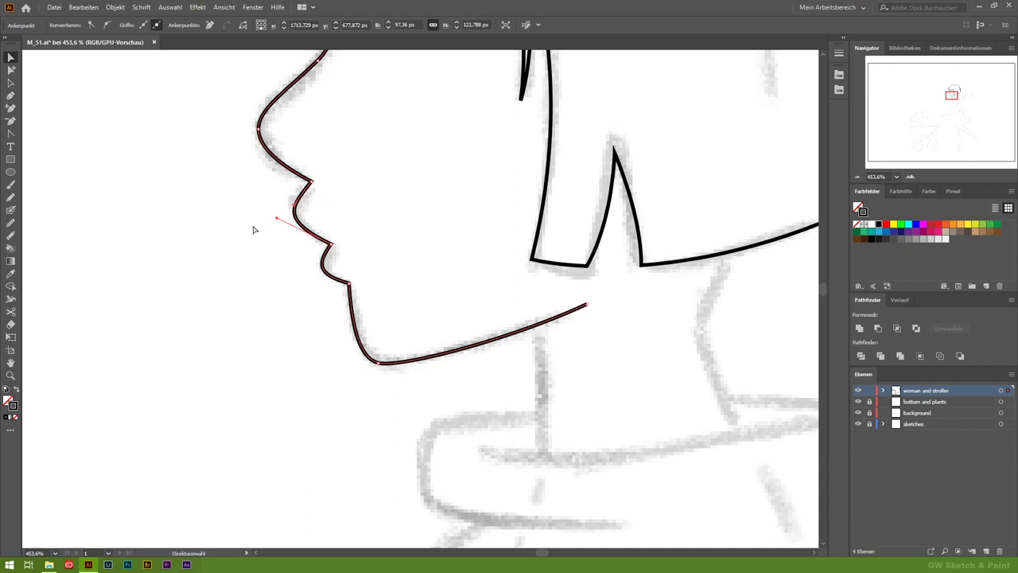
scroll(261, 221, down, 2)
scroll(561, 275, down, 3)
Continue the outline along the jaw and out along the scarf sketch
key(p)
drag(257, 281, 329, 307)
drag(538, 268, 380, 247)
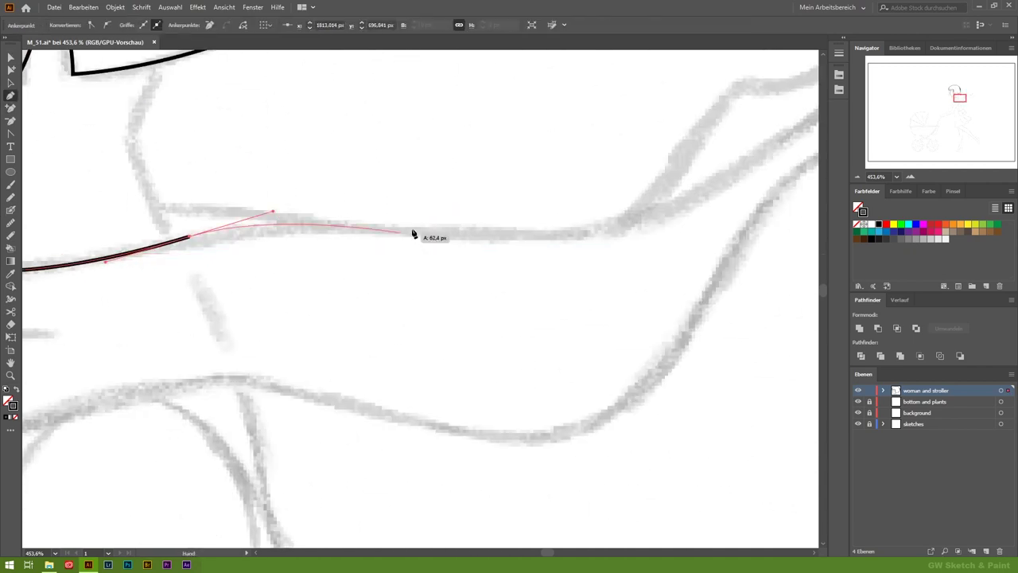
drag(568, 239, 658, 243)
drag(659, 243, 239, 295)
click(412, 221)
drag(647, 84, 714, 84)
drag(714, 84, 308, 118)
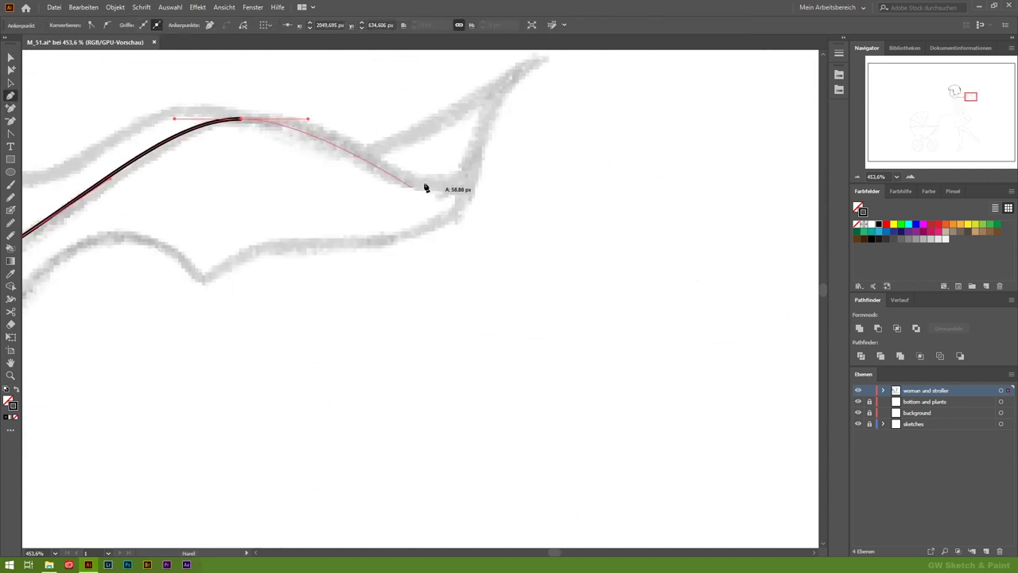
key(ctrl+shift+a)
Trace the wind-blown scarf end, including its V-shaped corner
drag(342, 164, 391, 222)
mouse_move(584, 120)
mouse_down()
mouse_move(631, 107)
mouse_move(523, 157)
mouse_up()
drag(344, 299, 307, 295)
click(250, 337)
drag(102, 314, 64, 359)
drag(118, 400, 557, 215)
drag(343, 390, 273, 416)
mouse_move(71, 366)
mouse_down()
mouse_move(404, 275)
mouse_move(262, 291)
mouse_up()
drag(163, 343, 123, 340)
click(139, 261)
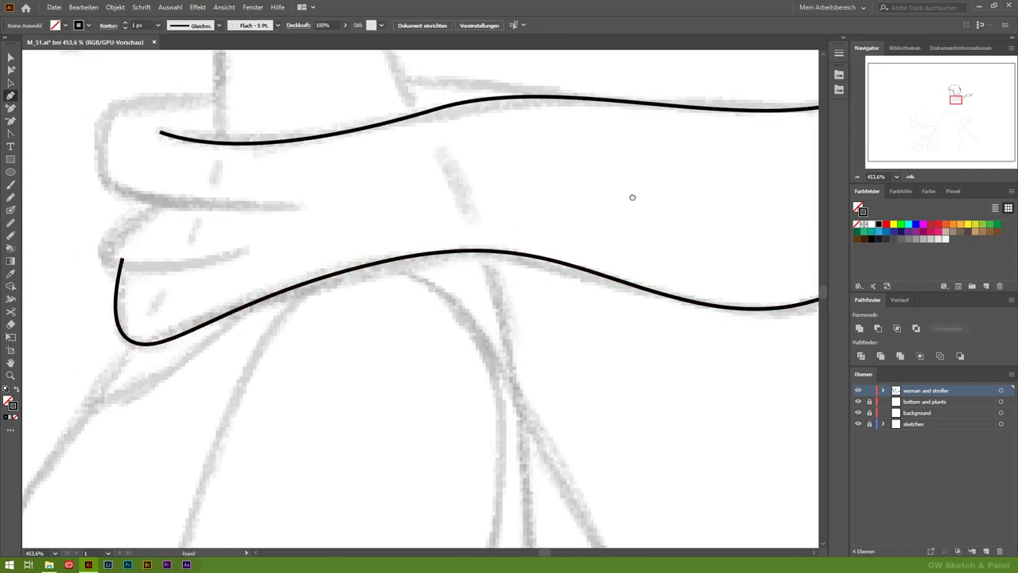
Re-angle scarf curve handles and trace the next scarf edge to match the sketch
key(v)
drag(488, 191, 572, 212)
scroll(315, 150, left, 3)
drag(430, 173, 402, 192)
drag(328, 202, 303, 197)
key(v)
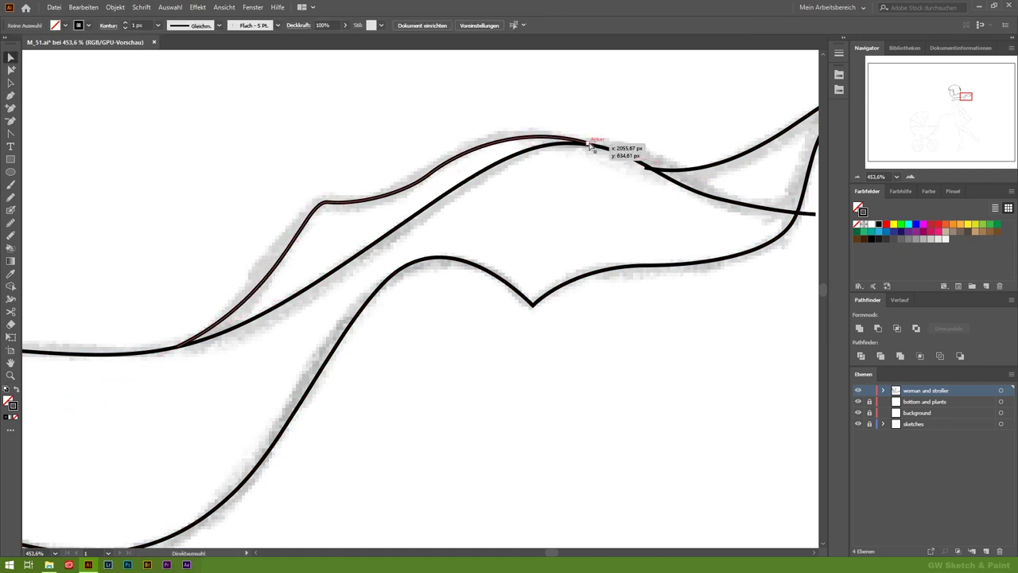
drag(218, 370, 246, 368)
scroll(117, 127, left, 5)
Draw the two neck lines below the scarf, the second with a bend
click(291, 163)
click(294, 305)
key(Escape)
click(502, 274)
click(459, 168)
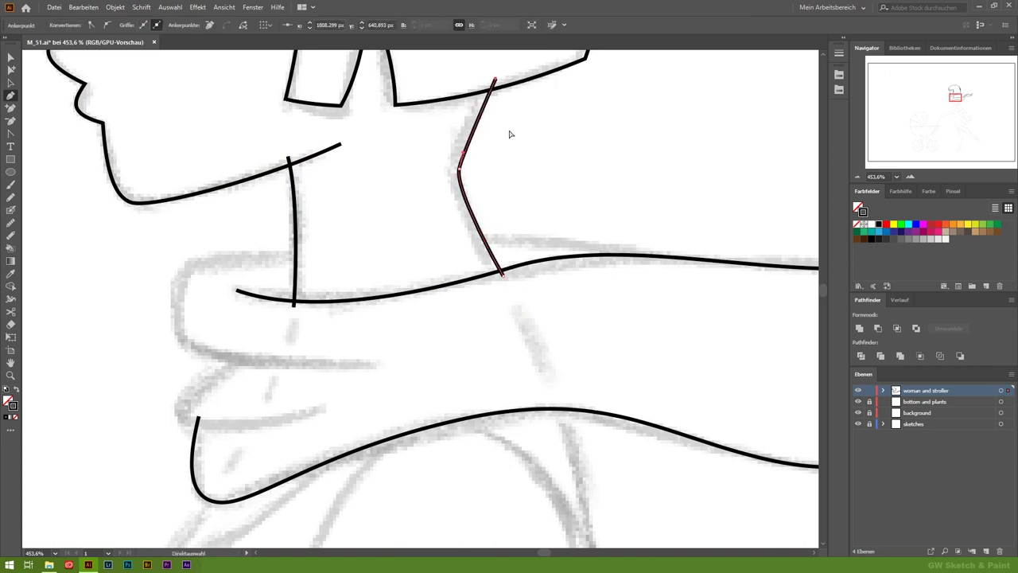
click(496, 81)
key(Escape)
scroll(429, 216, down, 1)
Add the remaining lower curved scarf strokes along the sketch
click(644, 230)
key(Escape)
scroll(557, 278, left, 5)
click(471, 204)
drag(359, 213, 350, 220)
drag(355, 294, 371, 301)
click(546, 311)
ctrl+click(386, 346)
drag(488, 354, 545, 341)
Zoom out to view the whole outlined figure
ctrl+click(500, 448)
key(z)
drag(500, 448, 206, 317)
scroll(205, 316, down, 3)
drag(300, 398, 337, 362)
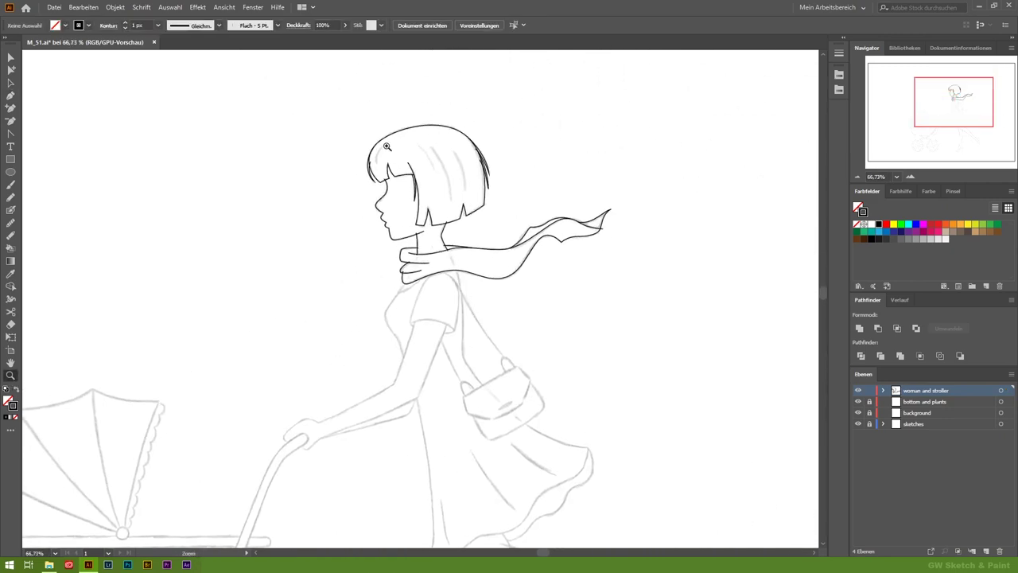
Zoom in and trace the top edge of the puffed sleeve
scroll(505, 352, up, 5)
click(10, 95)
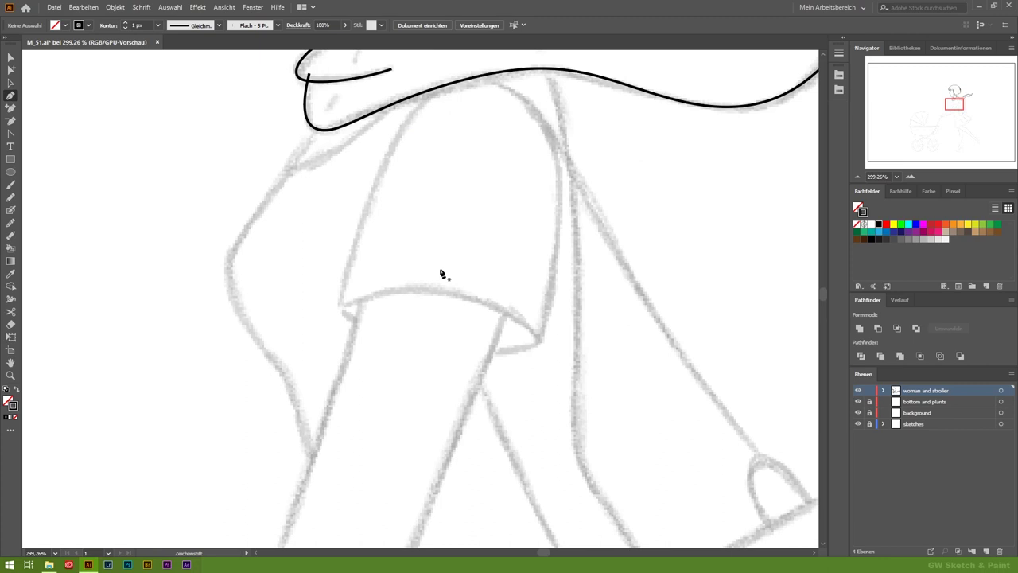
scroll(441, 274, up, 2)
click(487, 139)
click(434, 146)
drag(344, 366, 329, 432)
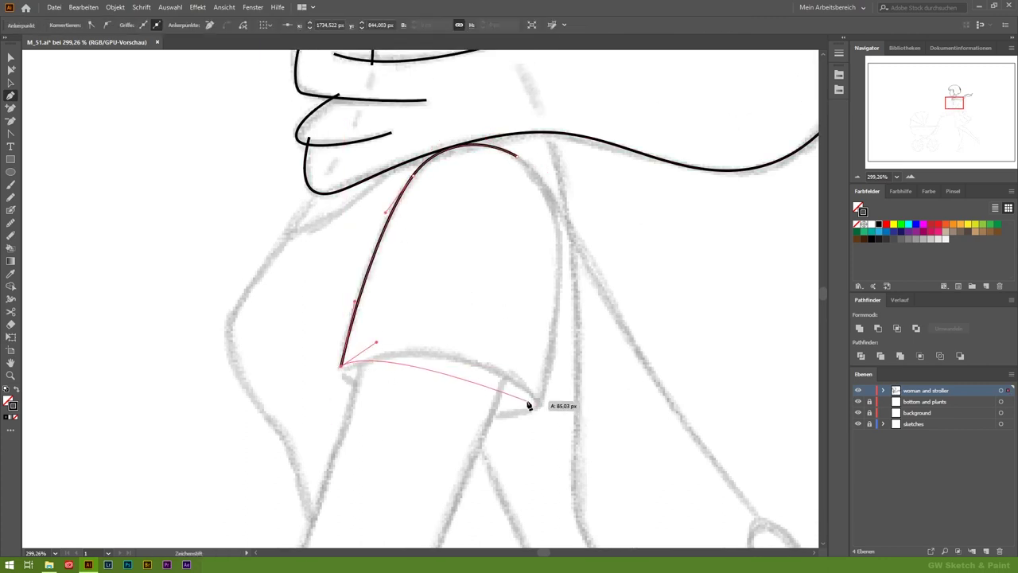
key(ctrl+z)
Draw the curved cuff edge and the back edge of the sleeve
scroll(477, 398, up, 2)
drag(321, 376, 291, 361)
click(289, 353)
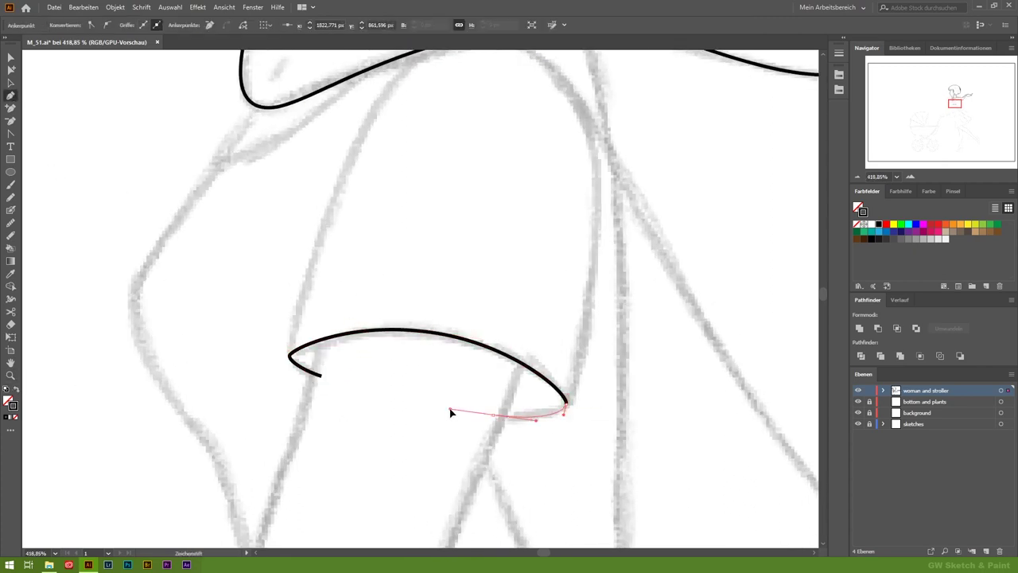
key(Escape)
scroll(597, 136, up, 2)
click(567, 221)
key(Escape)
Trace the remaining curved sleeve line along the sketch
drag(266, 442, 283, 363)
drag(431, 137, 534, 129)
key(Escape)
click(443, 136)
key(Escape)
Outline the arm down from the sleeve, including the elbow corner
scroll(398, 363, down, 2)
double_click(12, 373)
drag(50, 363, 538, 438)
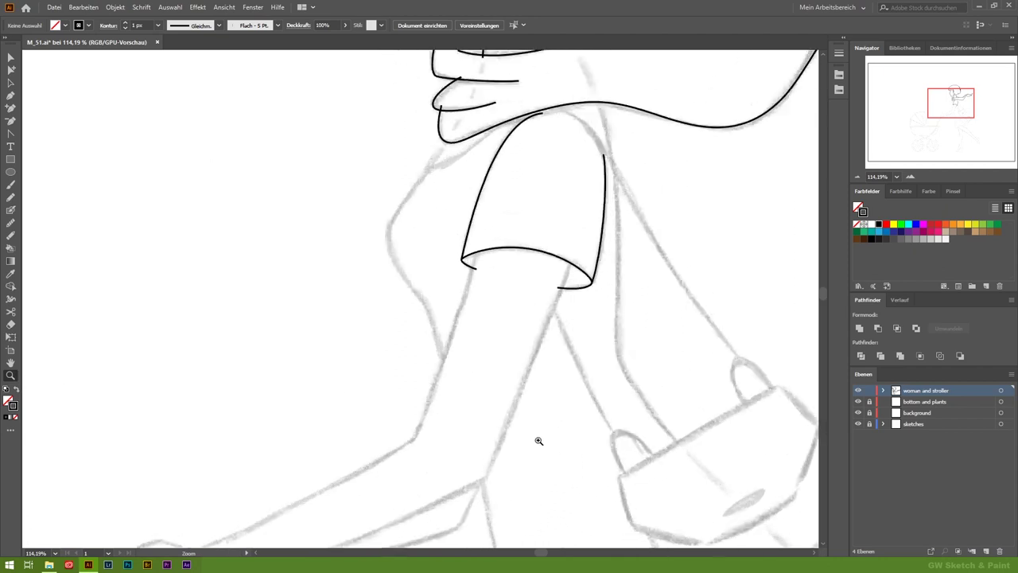
mouse_move(387, 472)
mouse_down()
mouse_move(375, 486)
mouse_move(613, 217)
mouse_up()
click(243, 396)
drag(220, 391, 410, 273)
drag(291, 324, 290, 345)
click(321, 350)
key(Escape)
Trace the second arm edge up to the cuff
drag(367, 366, 425, 387)
click(486, 321)
drag(488, 323, 412, 256)
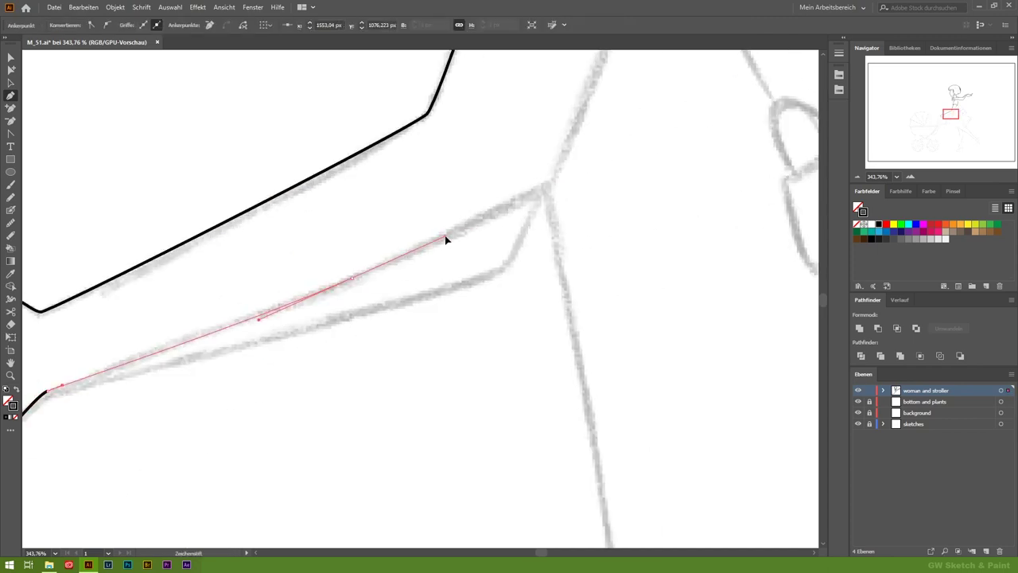
drag(561, 172, 495, 402)
drag(525, 88, 524, 217)
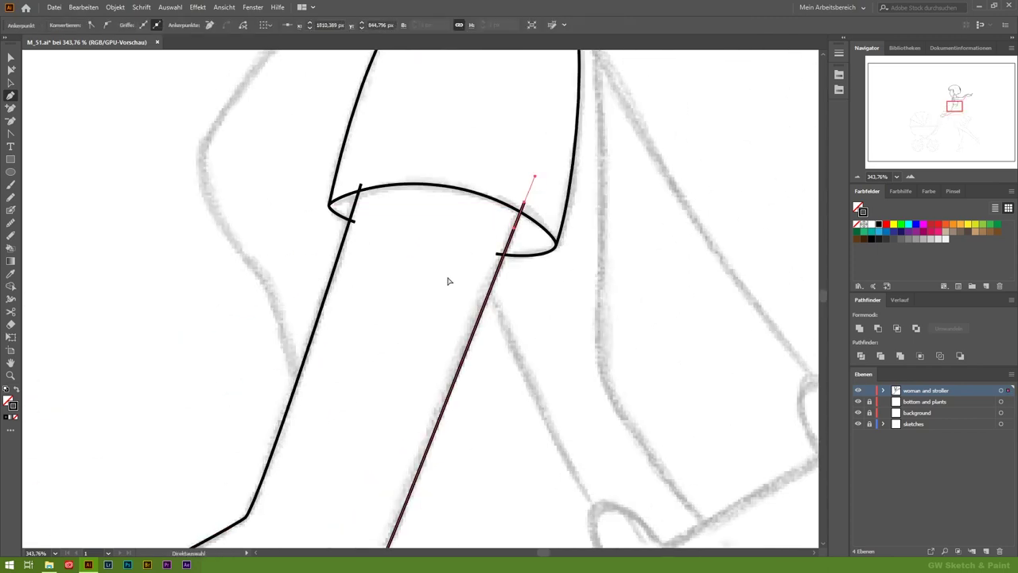
drag(467, 255, 676, 413)
Trace the chest outline beside the arm and adjust its curve
drag(429, 390, 465, 425)
drag(509, 544, 456, 330)
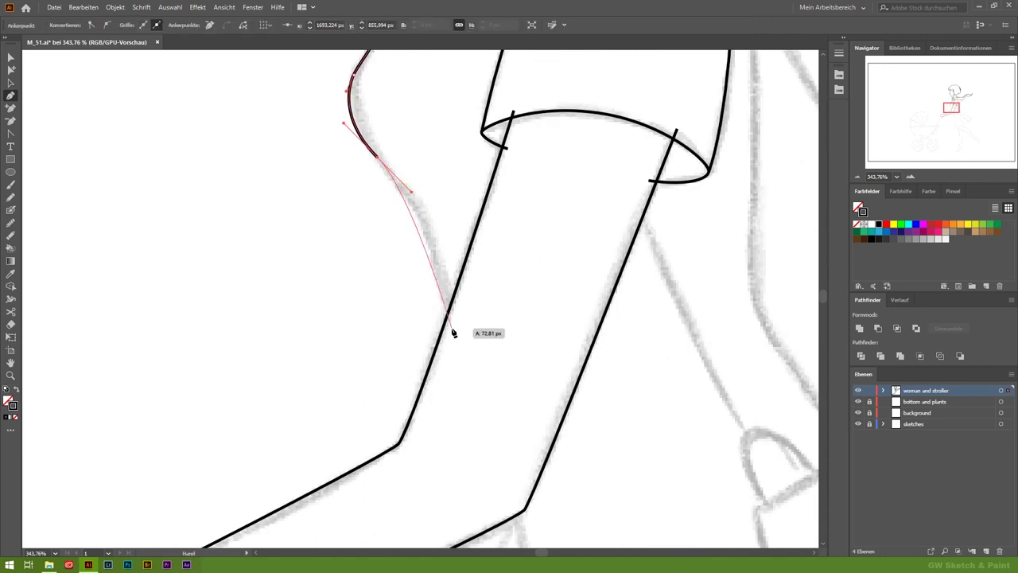
ctrl+click(381, 324)
ctrl+click(427, 206)
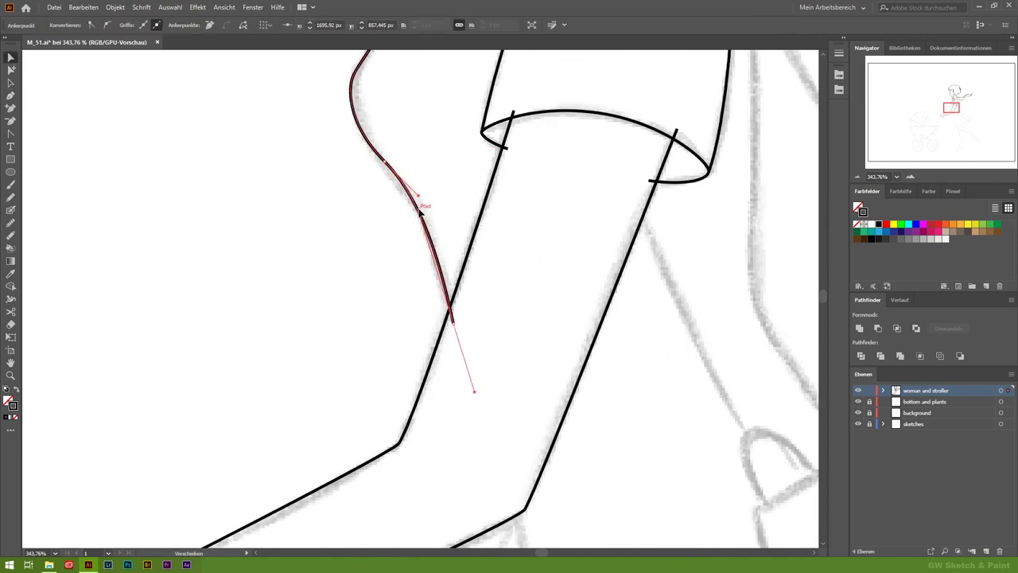
scroll(362, 145, up, 2)
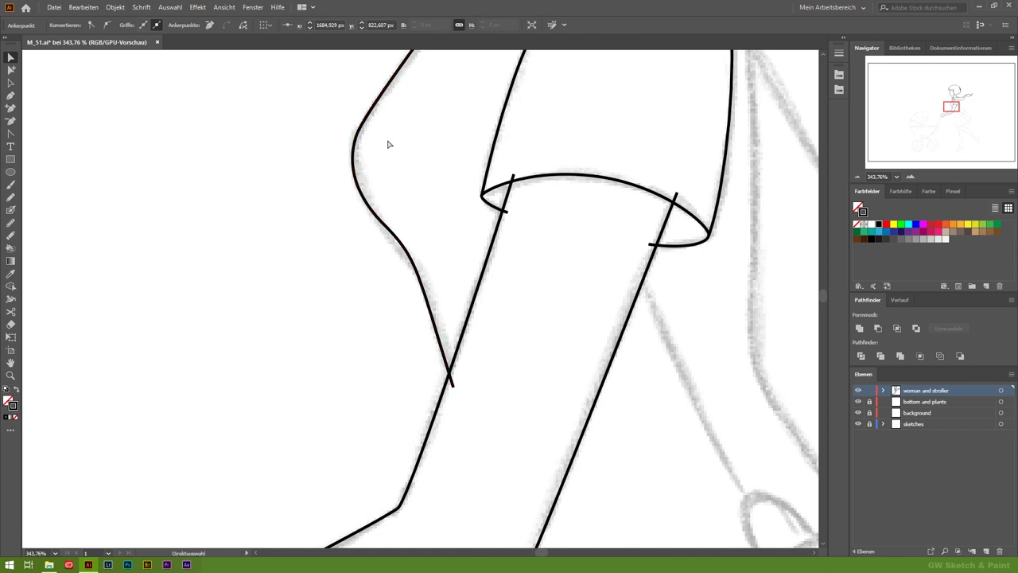
click(388, 144)
scroll(409, 209, up, 4)
scroll(609, 50, up, 1)
Draw the long strap line from the shoulder curve down to the bag
scroll(642, 129, up, 2)
scroll(557, 96, down, 2)
scroll(535, 82, right, 5)
click(535, 82)
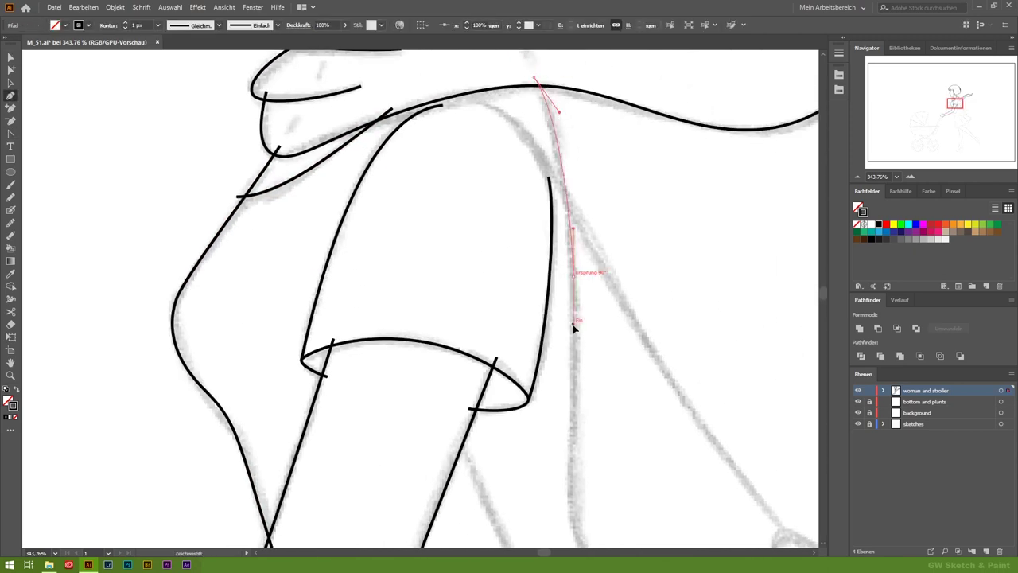
scroll(481, 291, down, 7)
scroll(480, 290, right, 2)
scroll(478, 314, down, 2)
scroll(477, 314, right, 3)
scroll(446, 278, down, 5)
scroll(445, 278, right, 5)
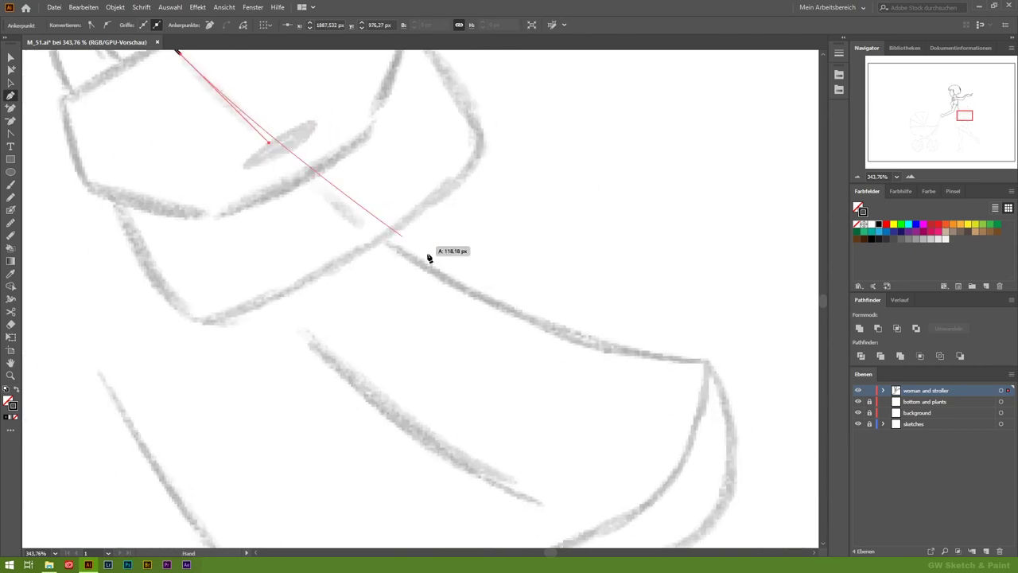
click(606, 358)
scroll(557, 249, down, 3)
scroll(556, 250, right, 4)
ctrl+click(560, 187)
Zoom to the strap end and toggle the sketches layer to check the line
key(z)
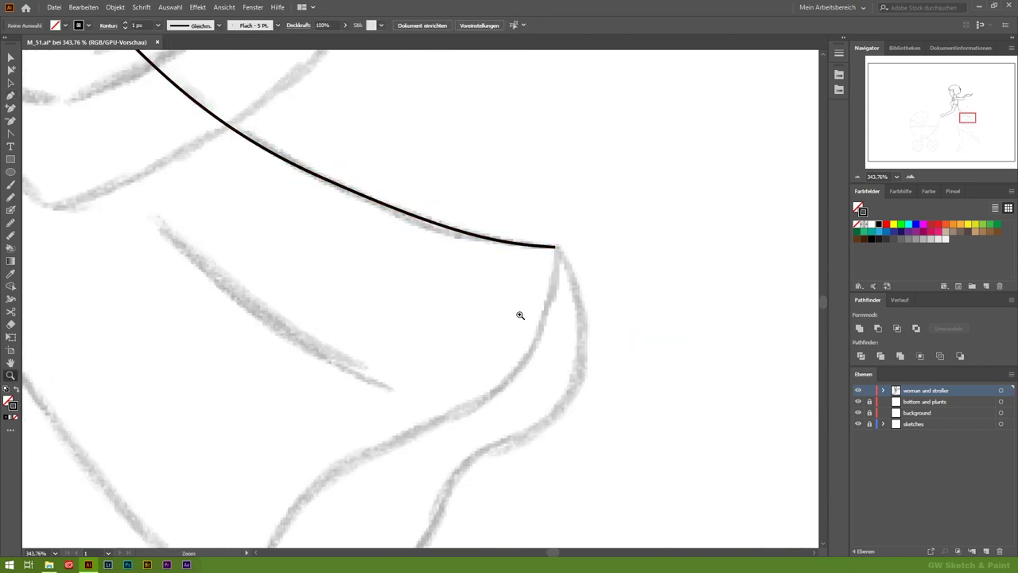
alt+click(520, 316)
click(857, 423)
click(604, 358)
click(857, 423)
scroll(460, 247, up, 1)
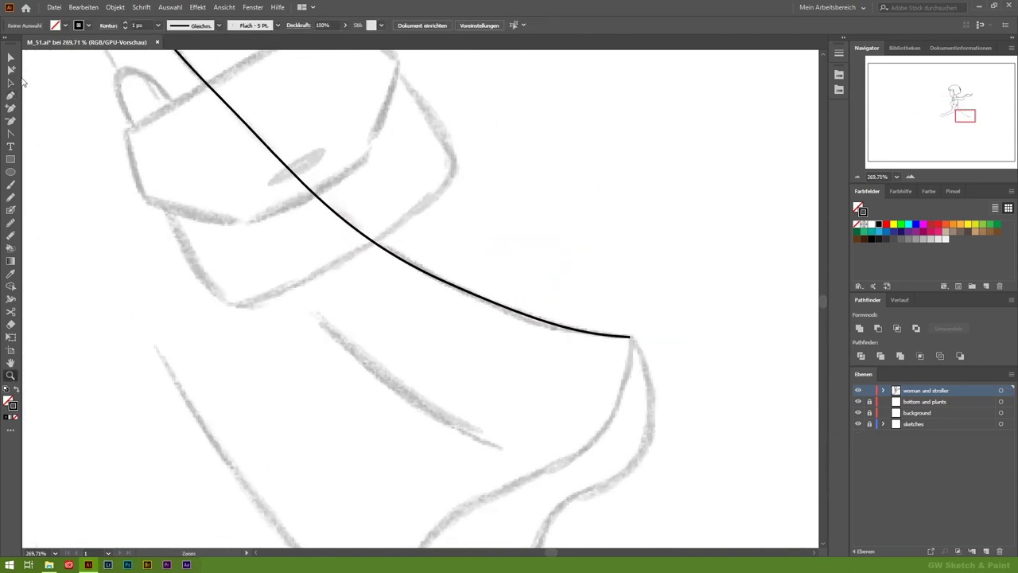
Reshape the strap curve to follow the sketch, rechecking with the sketches layer hidden
drag(447, 288, 507, 318)
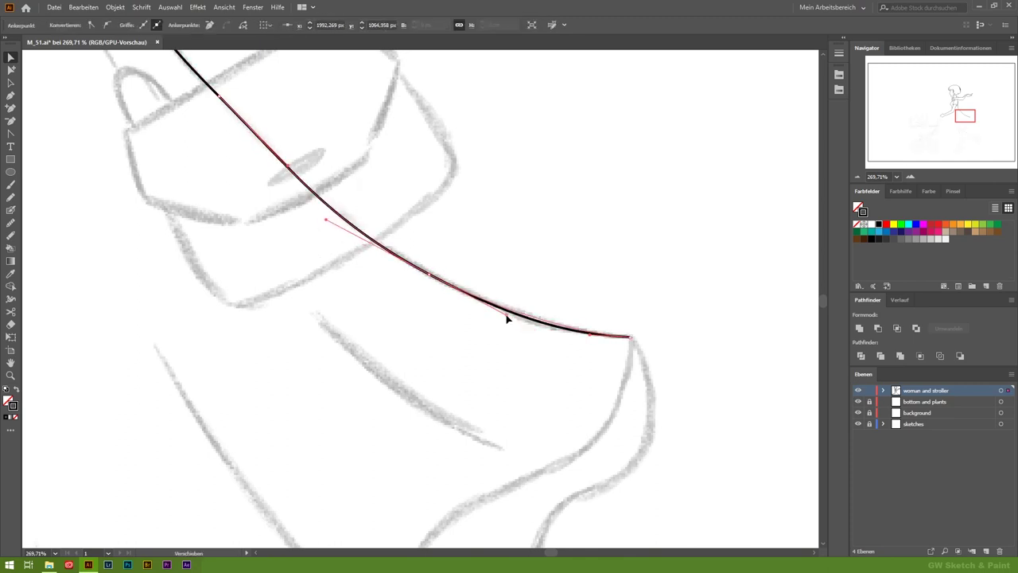
drag(540, 336, 540, 336)
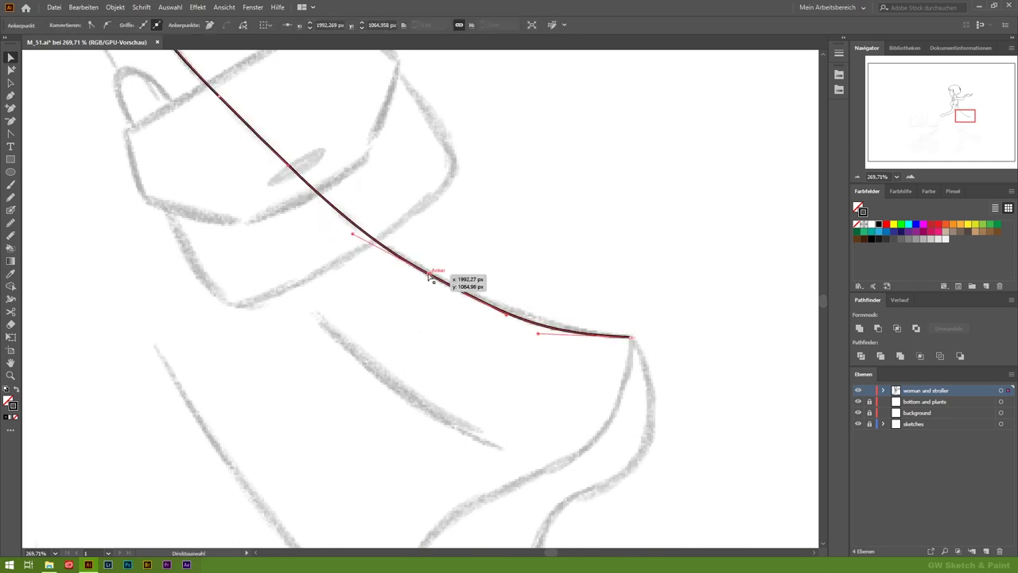
click(747, 397)
click(857, 423)
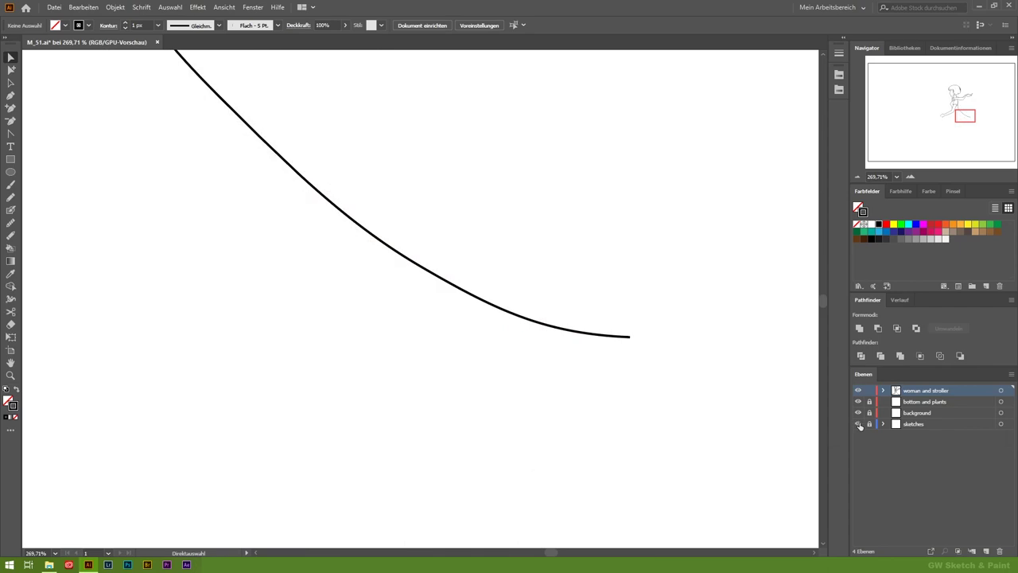
click(857, 423)
drag(464, 309, 429, 284)
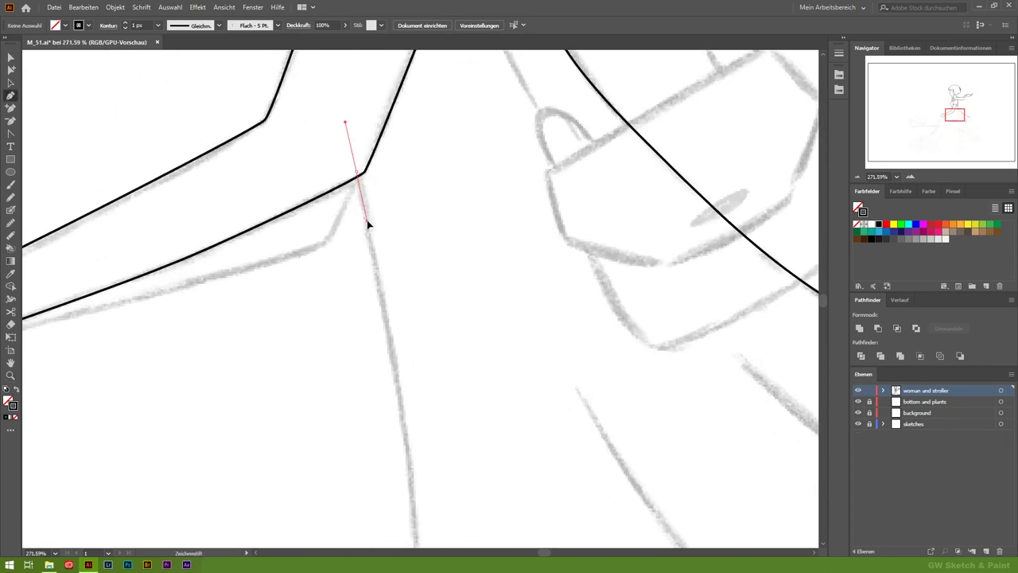
Draw the vertical dress side line down from the waist
click(412, 479)
drag(426, 547, 470, 188)
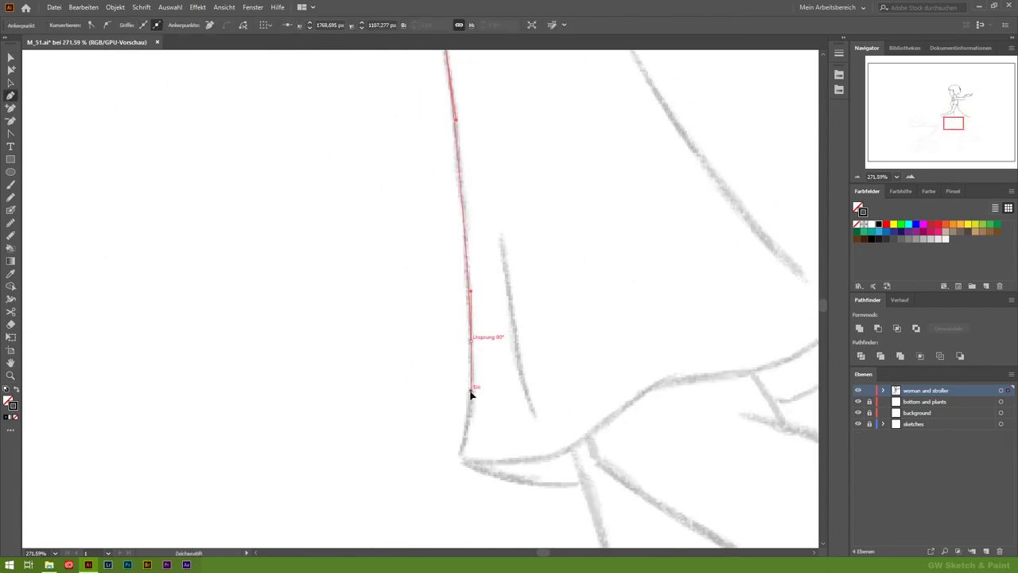
key(ctrl+shift+a)
scroll(541, 422, up, 5)
scroll(91, 384, left, 5)
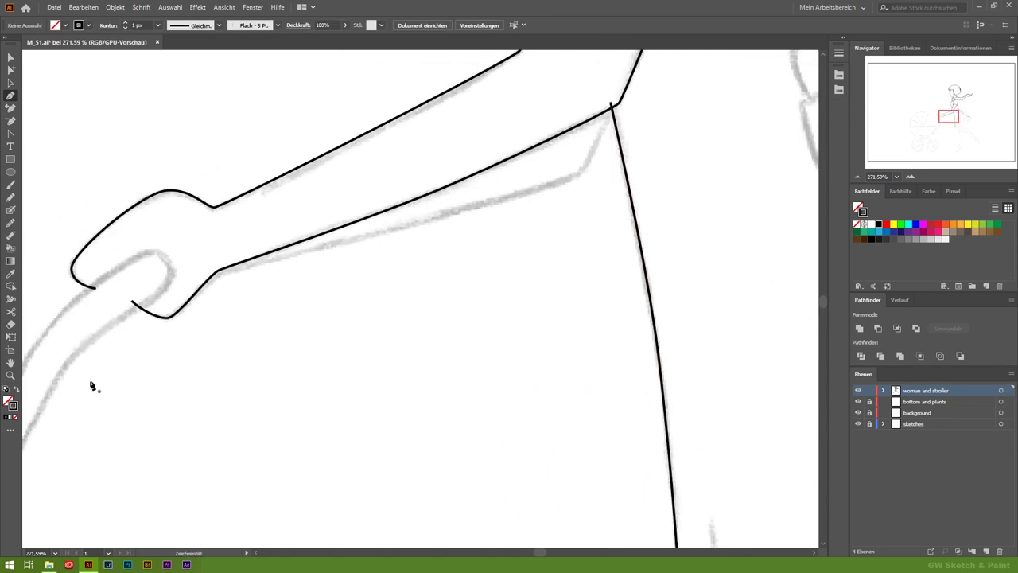
Zoom onto the hand and trace its outline on the stroller handle
key(z)
click(166, 295)
click(174, 166)
click(316, 257)
click(467, 237)
click(596, 200)
Extend the outline along the forearm and join it to the body line at the wrist
scroll(596, 199, up, 2)
scroll(595, 199, right, 5)
click(664, 197)
scroll(686, 188, up, 3)
scroll(686, 188, right, 3)
drag(606, 175, 609, 183)
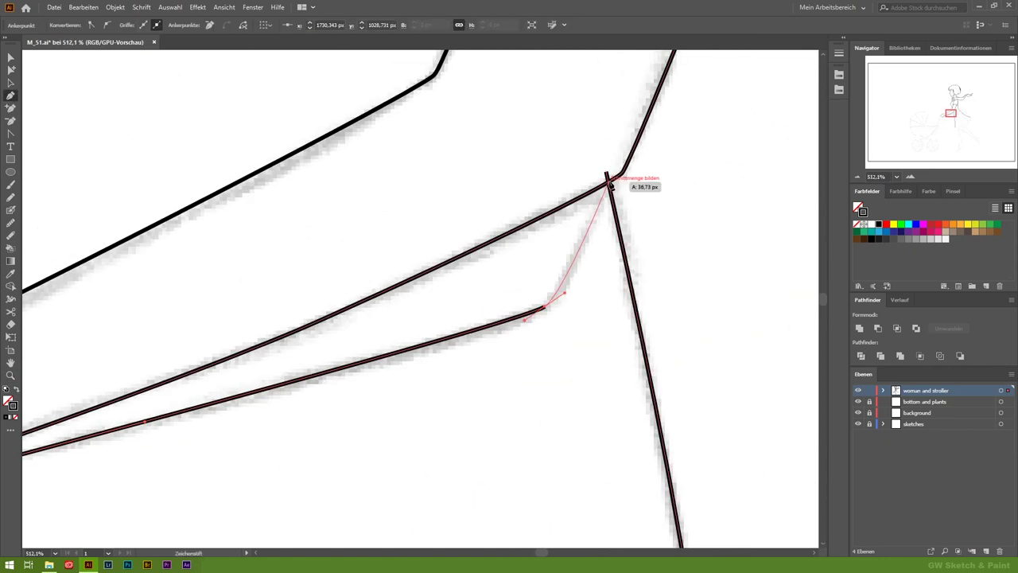
key(ctrl+shift+a)
key(z)
scroll(454, 337, down, 5)
scroll(341, 330, up, 2)
scroll(544, 379, down, 5)
scroll(544, 379, down, 4)
scroll(377, 336, up, 5)
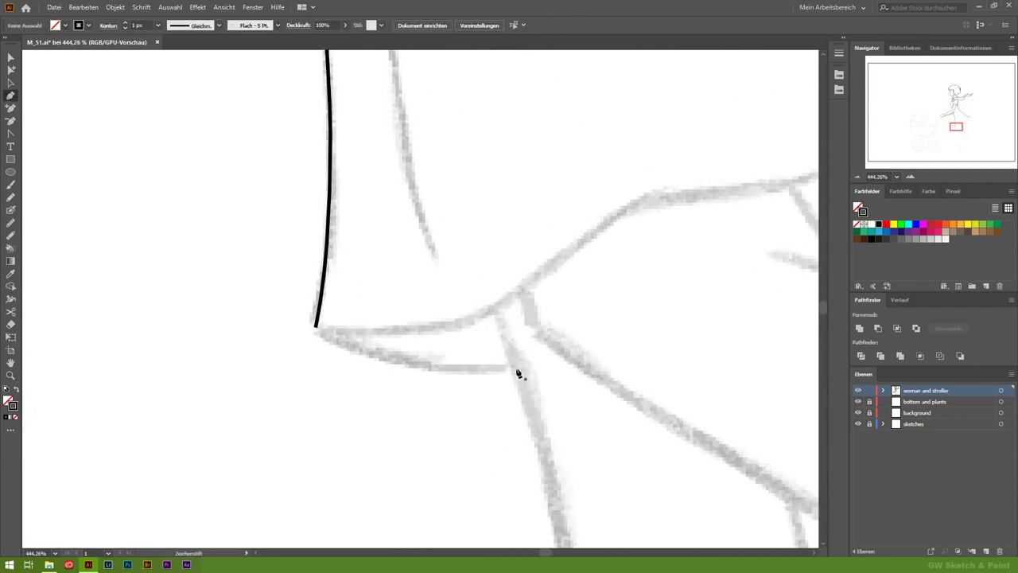
Pen-trace the wavy skirt hem curve along the sketch
drag(400, 373, 377, 329)
scroll(642, 202, right, 5)
mouse_move(477, 268)
mouse_down()
mouse_move(568, 172)
mouse_move(484, 204)
mouse_up()
scroll(443, 390, up, 3)
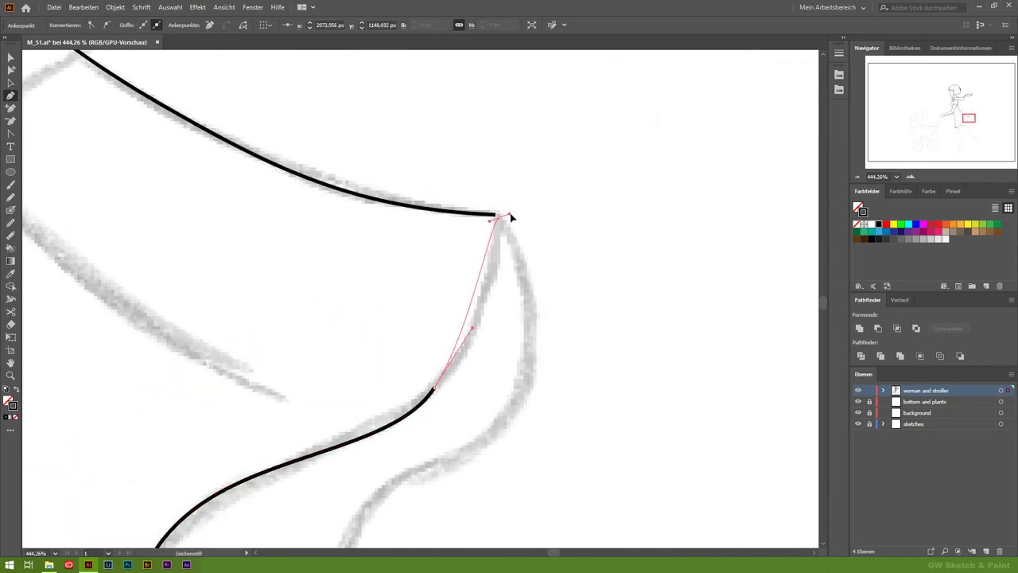
scroll(521, 342, down, 3)
scroll(521, 342, left, 4)
drag(583, 215, 515, 237)
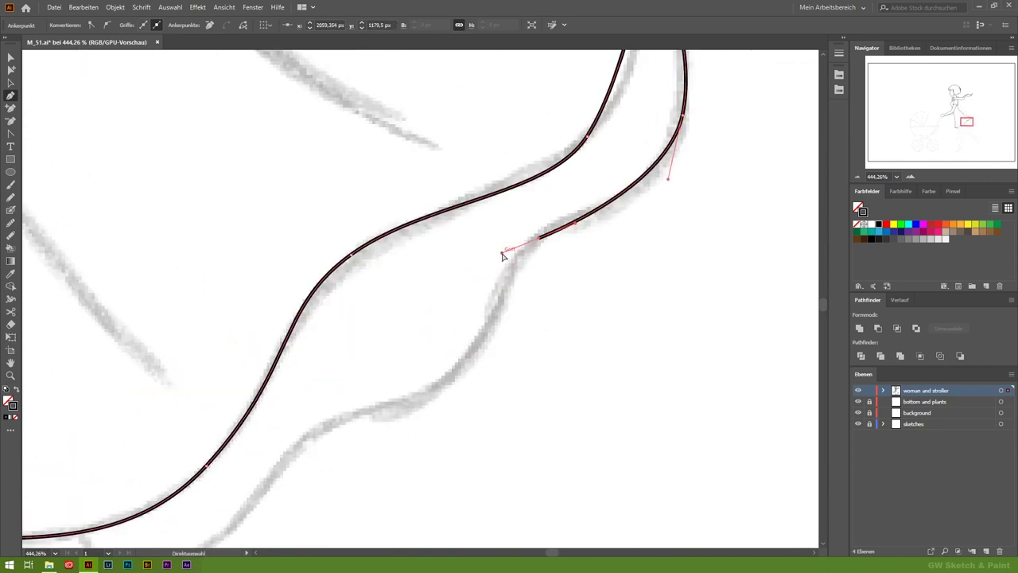
drag(469, 362, 404, 421)
scroll(488, 256, down, 3)
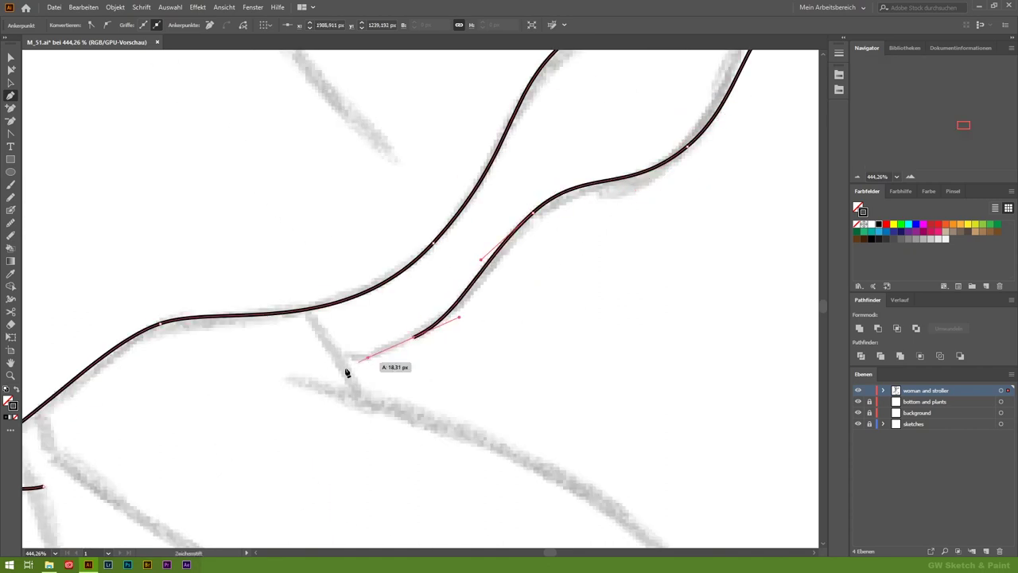
click(322, 360)
ctrl+click(561, 313)
Adjust the hem's anchors and handles with Direct Selection to match the sketch
scroll(562, 314, up, 2)
key(a)
drag(561, 189, 525, 247)
drag(556, 310, 570, 299)
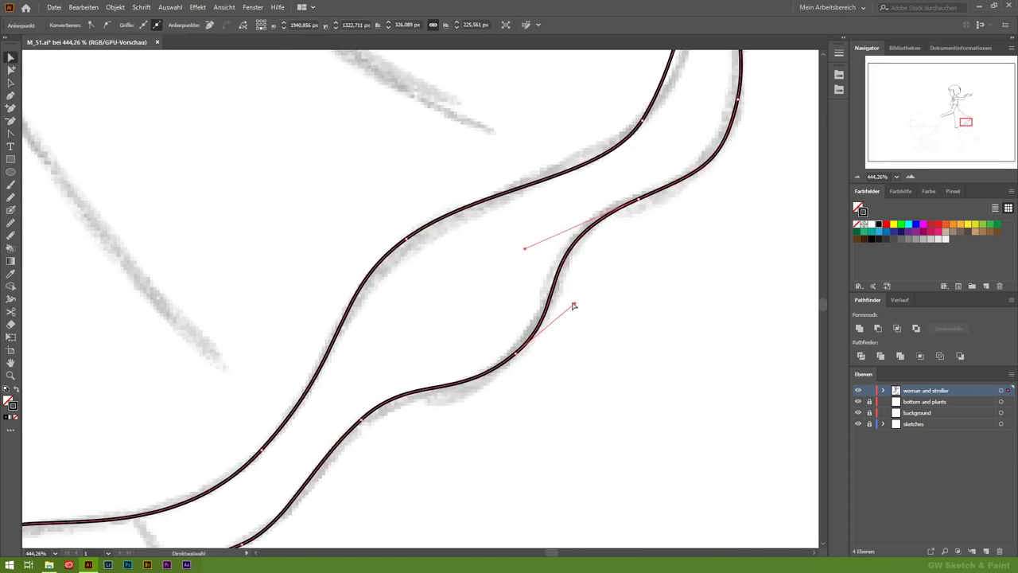
scroll(636, 205, up, 2)
drag(586, 129, 579, 216)
click(517, 296)
drag(363, 357, 284, 415)
Deepen the dip of the lower hem curve at its corner anchor
click(563, 248)
click(562, 247)
click(614, 273)
mouse_move(382, 404)
mouse_down()
mouse_move(482, 342)
mouse_move(719, 228)
mouse_up()
drag(248, 340, 330, 391)
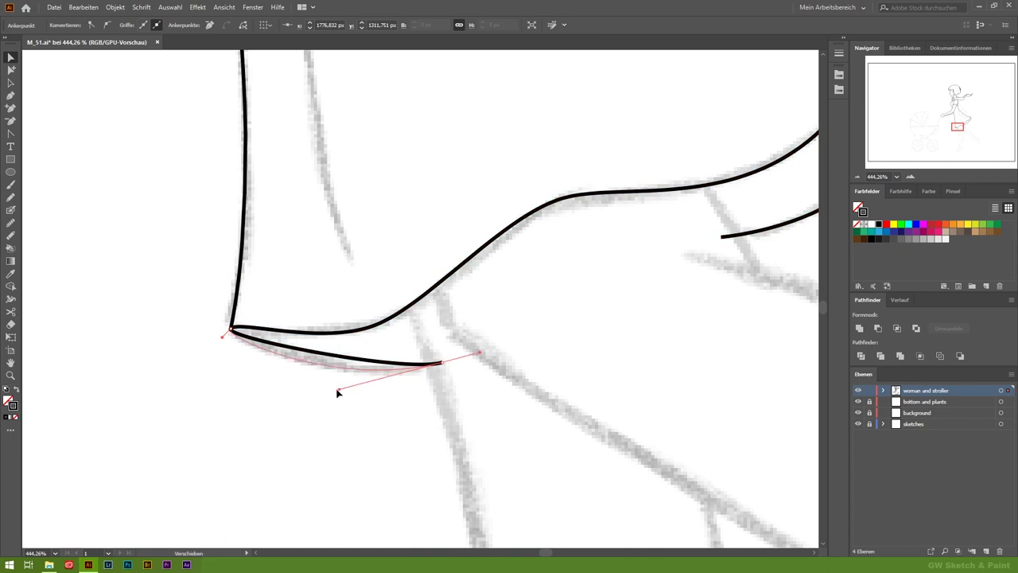
click(602, 240)
Start the next angled fold line on the skirt
click(436, 274)
click(447, 333)
drag(454, 336, 238, 166)
drag(677, 446, 590, 356)
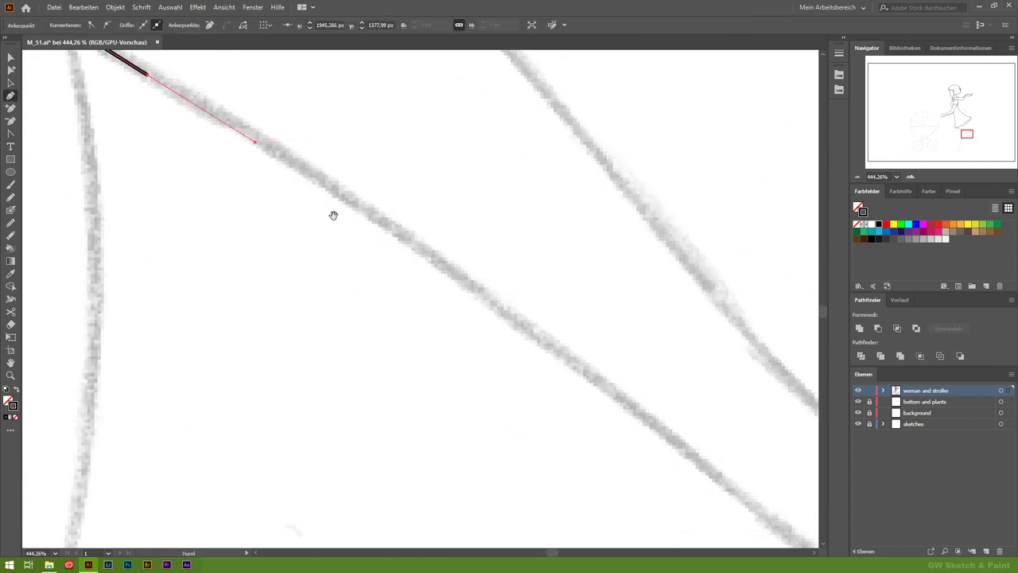
Trace the raised shoe's outline in black, curving out to a pointed heel tip and its straight top edge
drag(711, 472, 346, 149)
click(559, 342)
drag(559, 342, 483, 311)
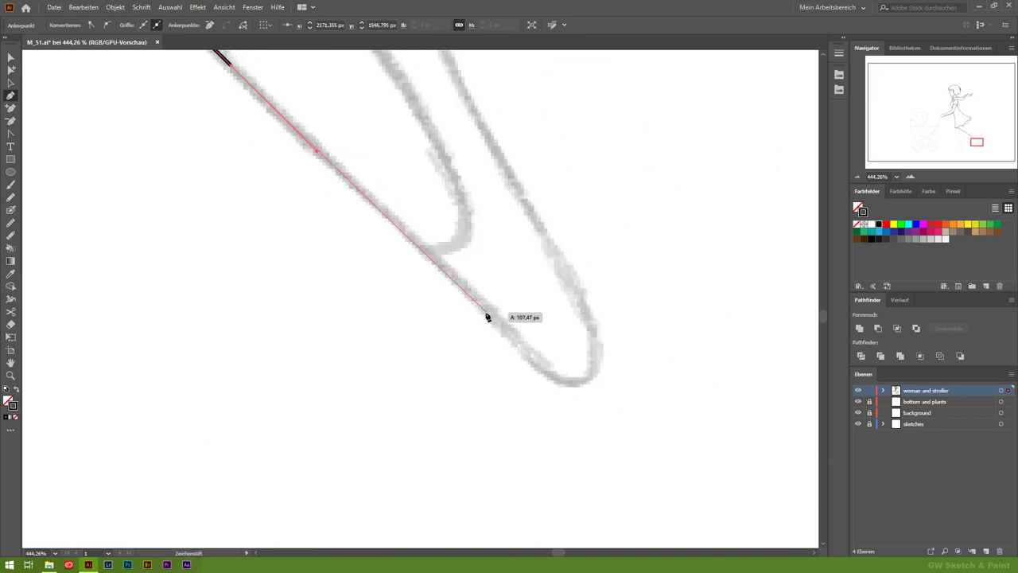
scroll(500, 155, up, 3)
drag(527, 241, 527, 213)
drag(680, 202, 685, 200)
click(621, 195)
click(618, 164)
Curve the shoe's top line back to the ankle and run the path up the shin
drag(363, 143, 255, 70)
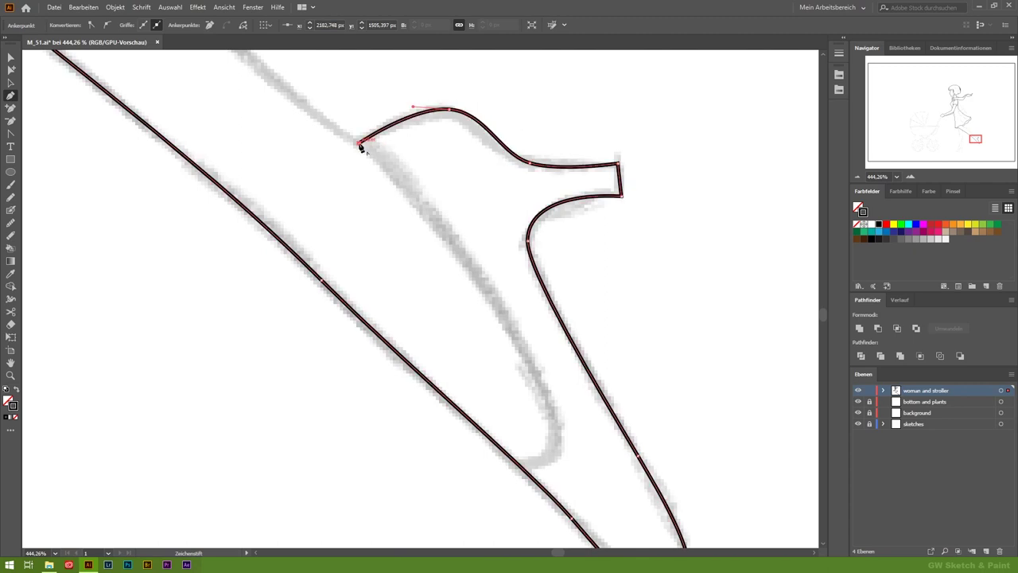
scroll(466, 215, up, 3)
scroll(342, 111, up, 3)
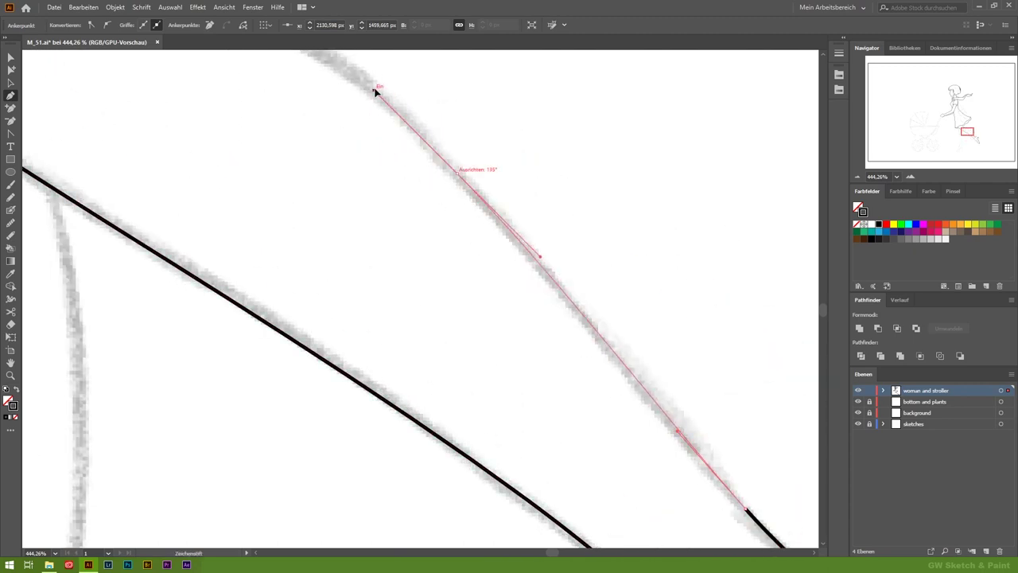
scroll(398, 160, up, 3)
drag(425, 191, 247, 167)
key(z)
Toggle the sketch to check the leg, then reshape the shoe curve near the ankle with Direct Selection
scroll(568, 379, down, 5)
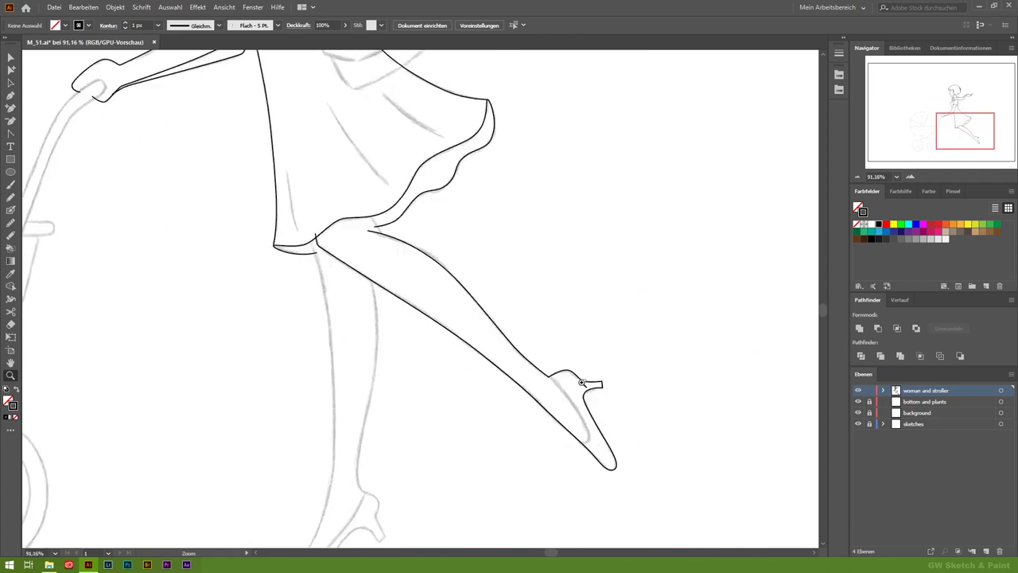
click(857, 423)
click(857, 423)
scroll(727, 454, up, 5)
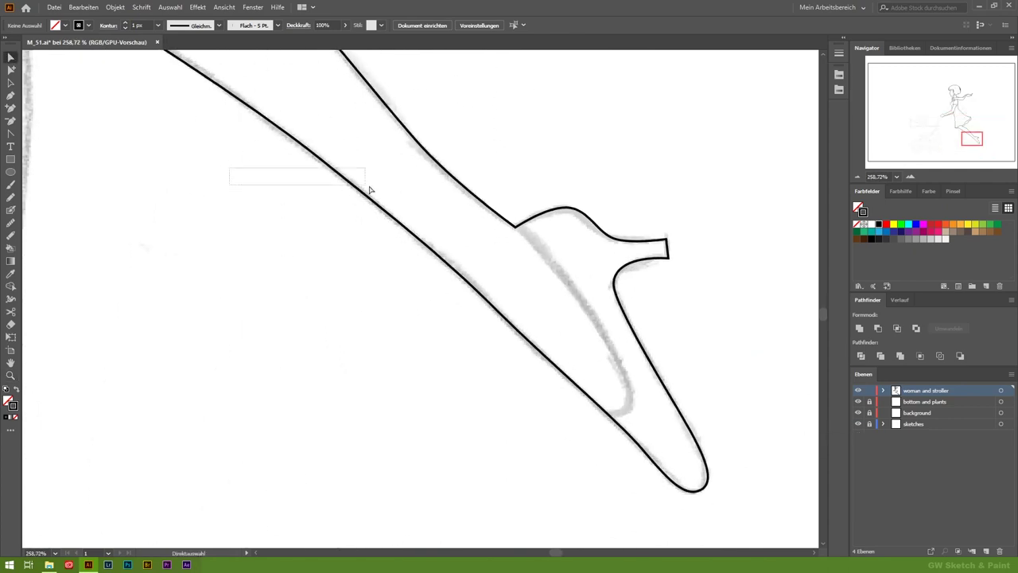
ctrl+click(497, 303)
key(a)
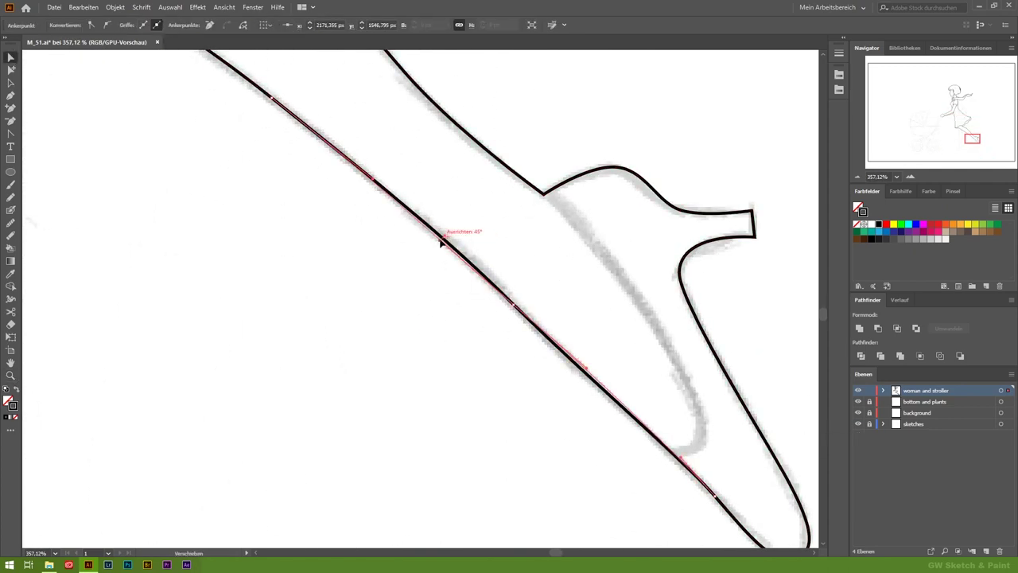
scroll(659, 390, down, 3)
scroll(659, 390, right, 3)
scroll(509, 237, up, 5)
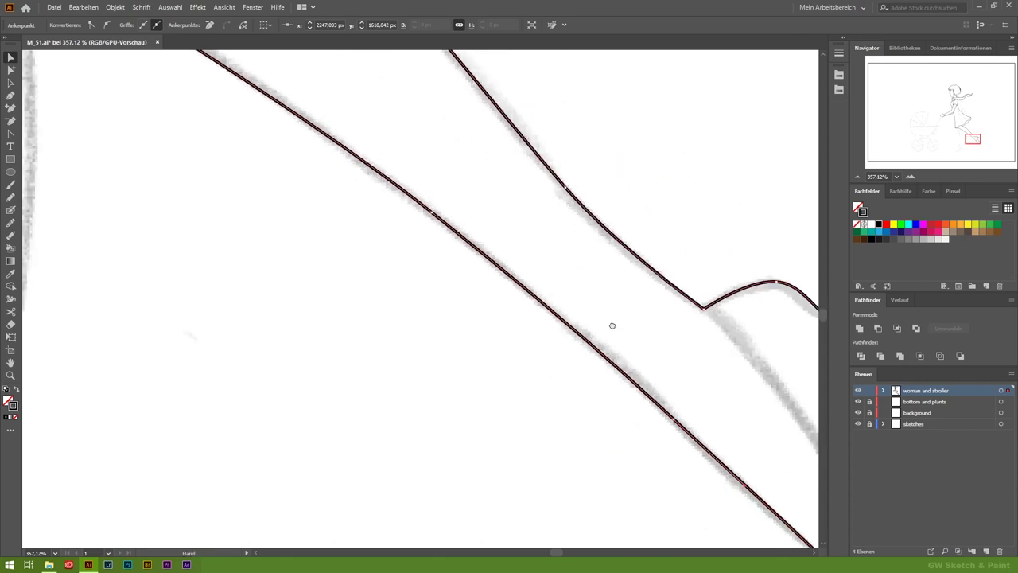
scroll(550, 249, left, 5)
drag(468, 213, 454, 189)
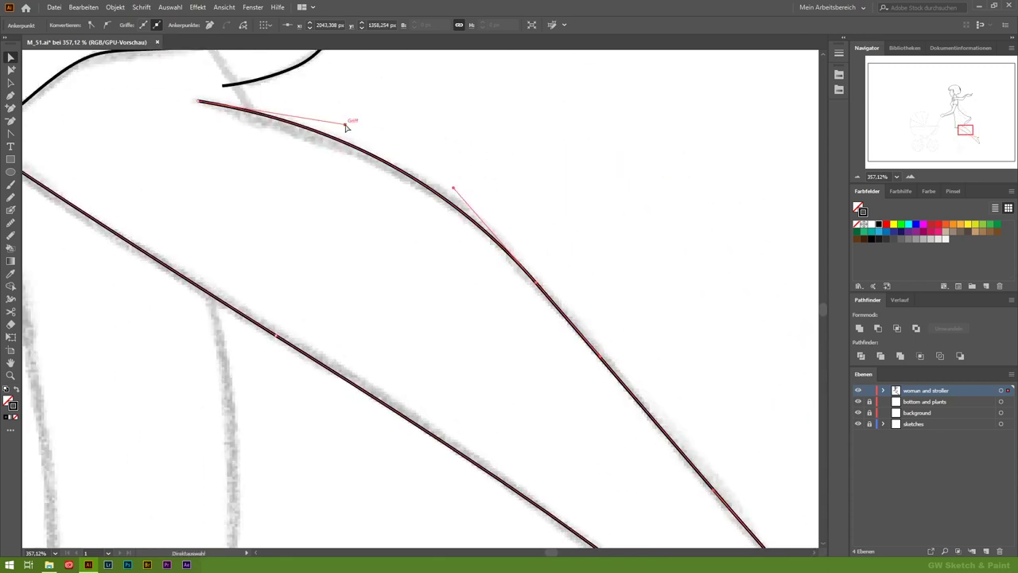
click(556, 220)
Draw the shoe's inner line from the shoe corner with the Pen tool
scroll(448, 221, down, 3)
scroll(449, 222, right, 3)
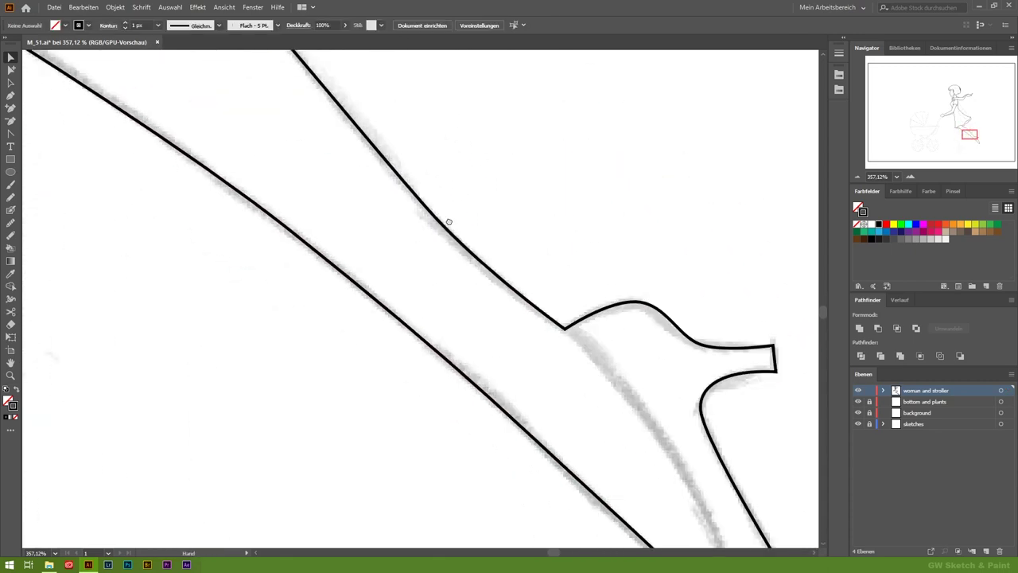
scroll(449, 222, down, 3)
scroll(449, 222, right, 3)
key(p)
click(385, 181)
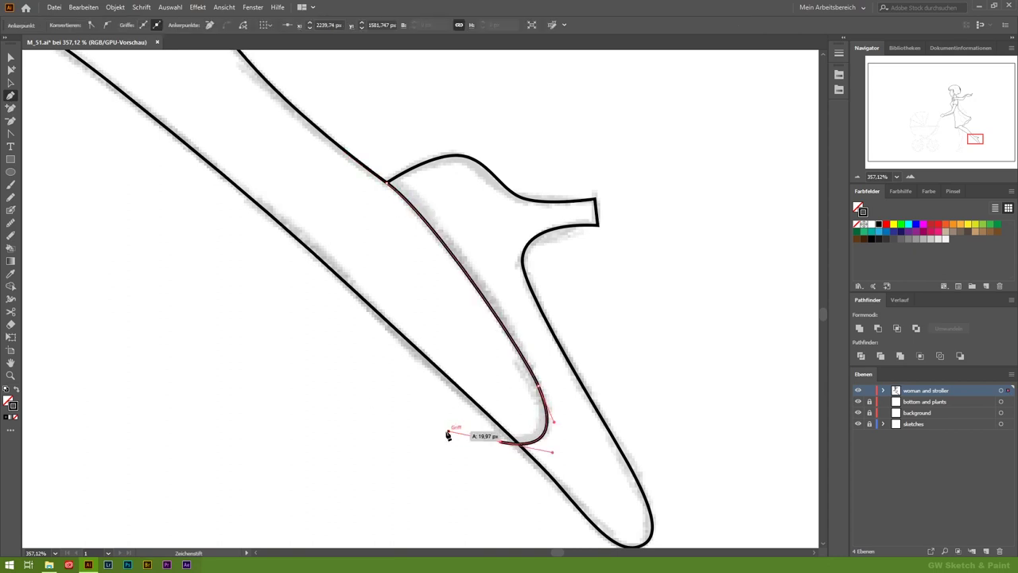
scroll(565, 297, up, 5)
scroll(565, 298, left, 5)
click(370, 158)
click(423, 243)
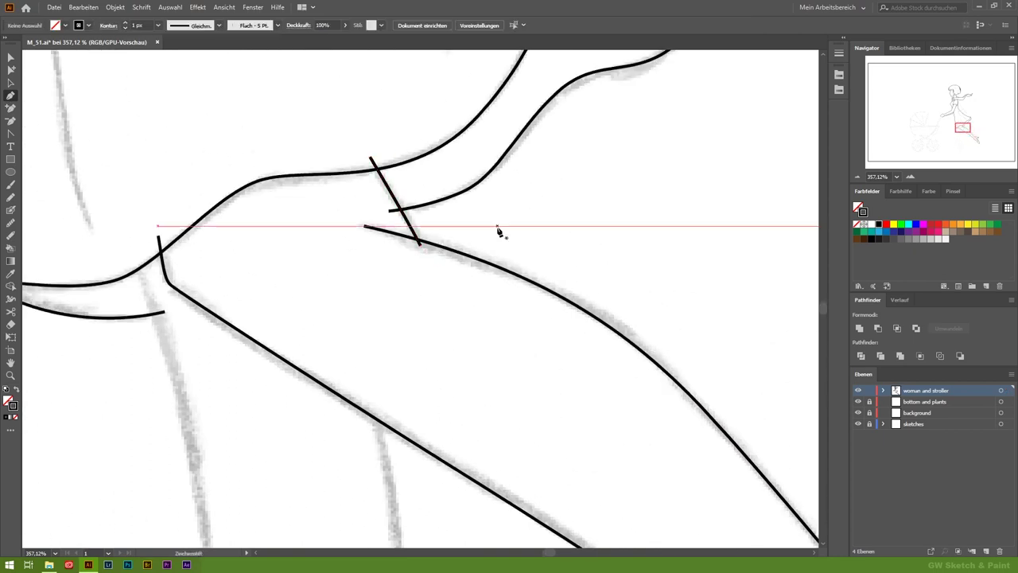
Start a new path along the standing leg's sketch line
scroll(497, 227, down, 1)
scroll(498, 227, left, 5)
click(394, 156)
click(453, 397)
scroll(453, 397, down, 4)
scroll(500, 200, down, 3)
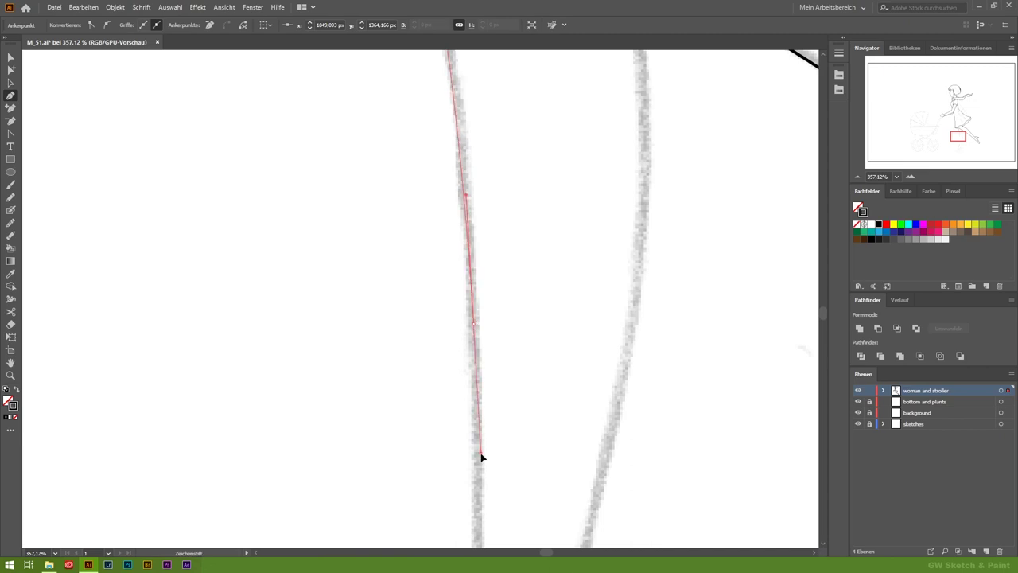
Trace the standing leg and its high-heeled shoe, running the path up to the top of the leg
click(479, 458)
drag(479, 458, 548, 98)
click(508, 440)
scroll(497, 358, down, 4)
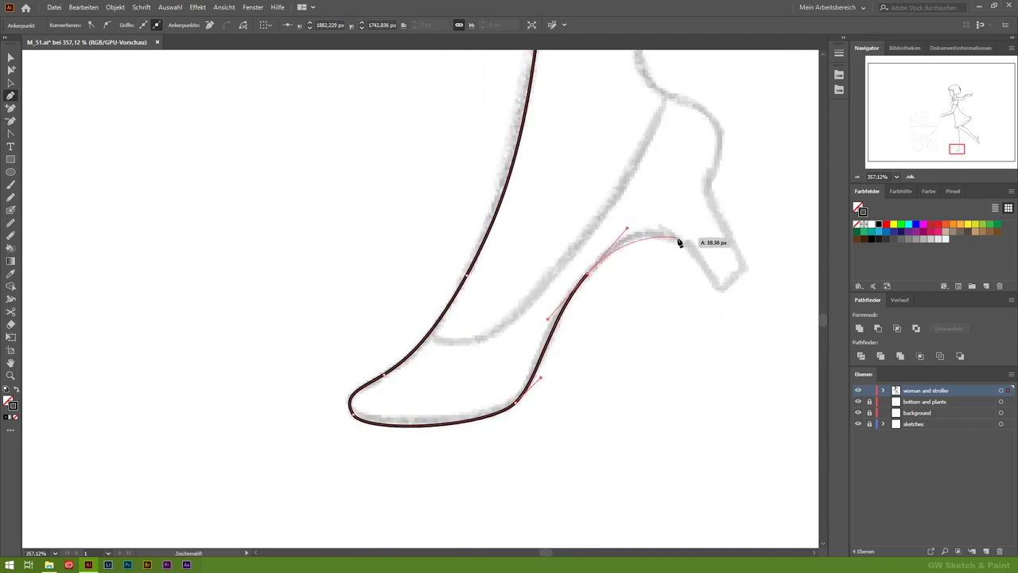
click(707, 190)
scroll(636, 214, up, 2)
click(525, 353)
scroll(533, 230, up, 2)
scroll(572, 278, up, 2)
scroll(589, 239, up, 2)
click(562, 65)
click(11, 375)
Move the leg line's top anchor under the dress hem with Direct Selection
alt+click(452, 390)
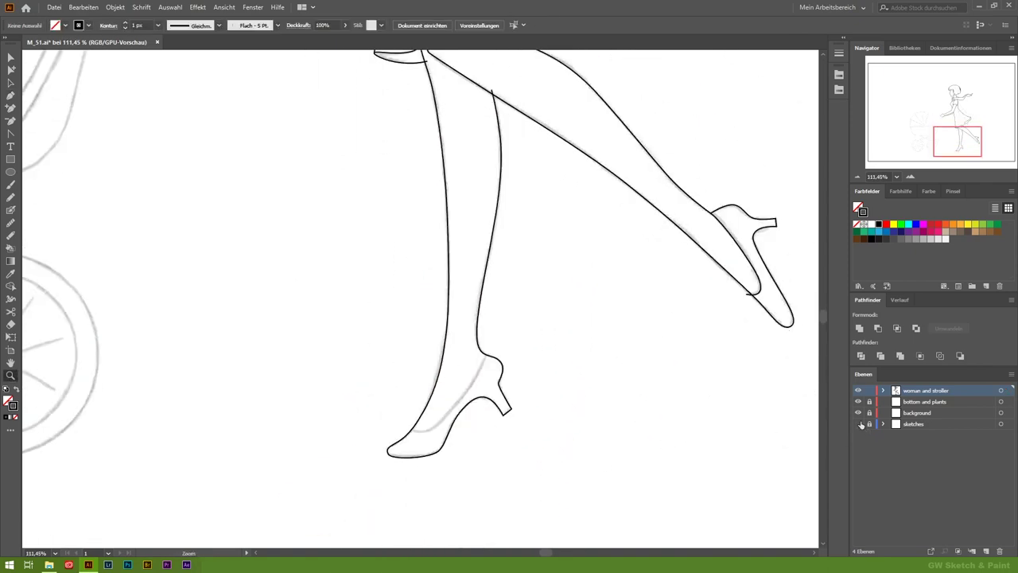
click(626, 268)
key(a)
scroll(468, 152, up, 2)
scroll(445, 200, up, 1)
scroll(414, 143, up, 2)
drag(393, 86, 392, 85)
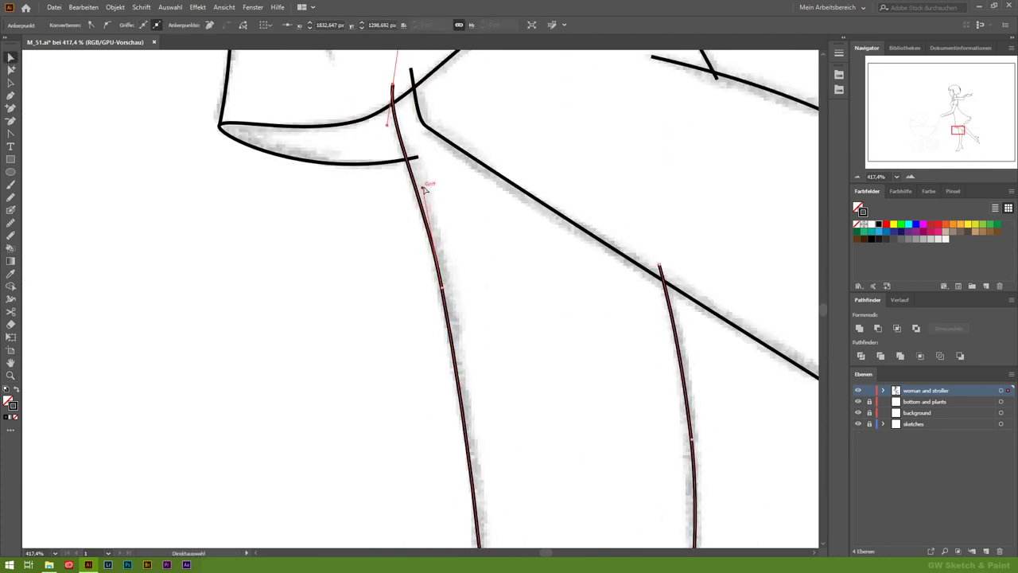
scroll(446, 238, down, 5)
scroll(504, 384, down, 5)
click(692, 284)
Zoom out and hide then show the sketch layer to review both legs
key(z)
alt+click(486, 275)
click(859, 424)
click(859, 423)
scroll(469, 470, up, 5)
scroll(641, 483, up, 4)
Draw the curved strap line across the shoe down to the sole
key(p)
click(645, 123)
drag(305, 429, 249, 382)
key(z)
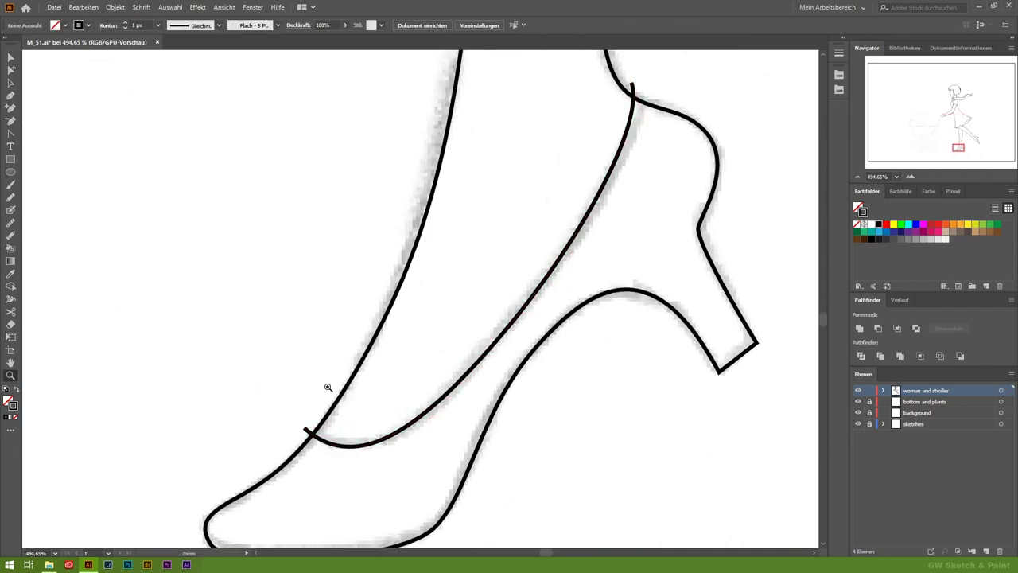
Zoom out and pan across to bring the pram into view
alt+click(469, 318)
scroll(469, 318, down, 5)
mouse_move(469, 317)
mouse_down()
mouse_move(559, 331)
mouse_move(609, 309)
mouse_up()
scroll(560, 282, up, 3)
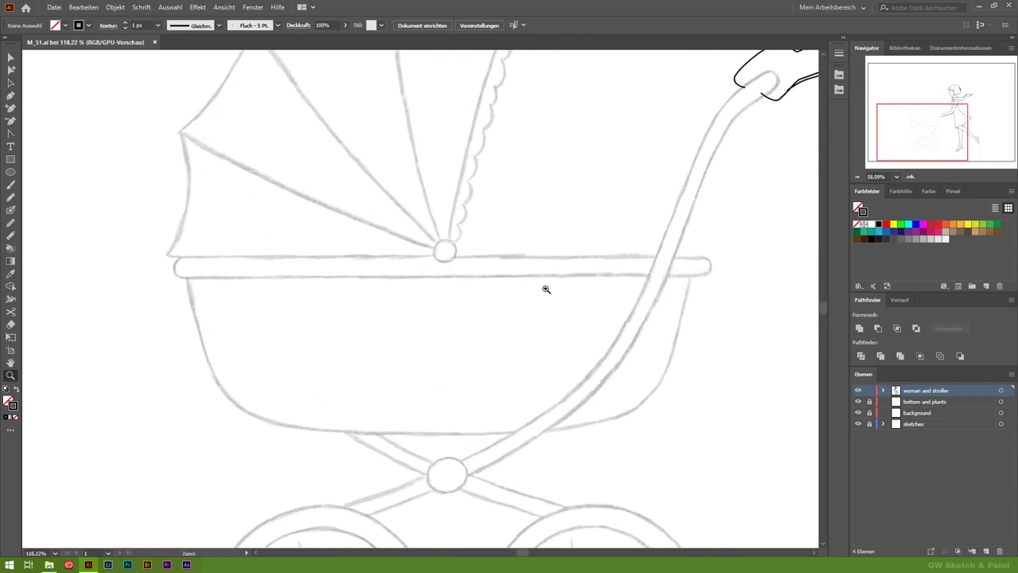
Draw the pram's rim as a long rounded bar
drag(432, 271, 726, 279)
key(a)
click(70, 207)
Draw a rectangle for the basket and curve its bottom corners with the Anchor Point tool
key(m)
drag(162, 281, 702, 448)
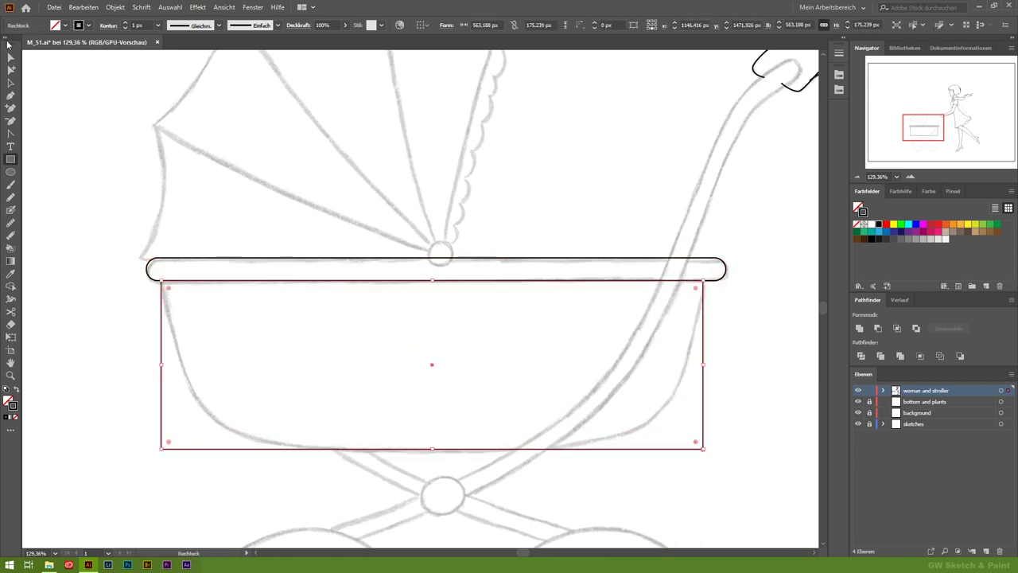
key(a)
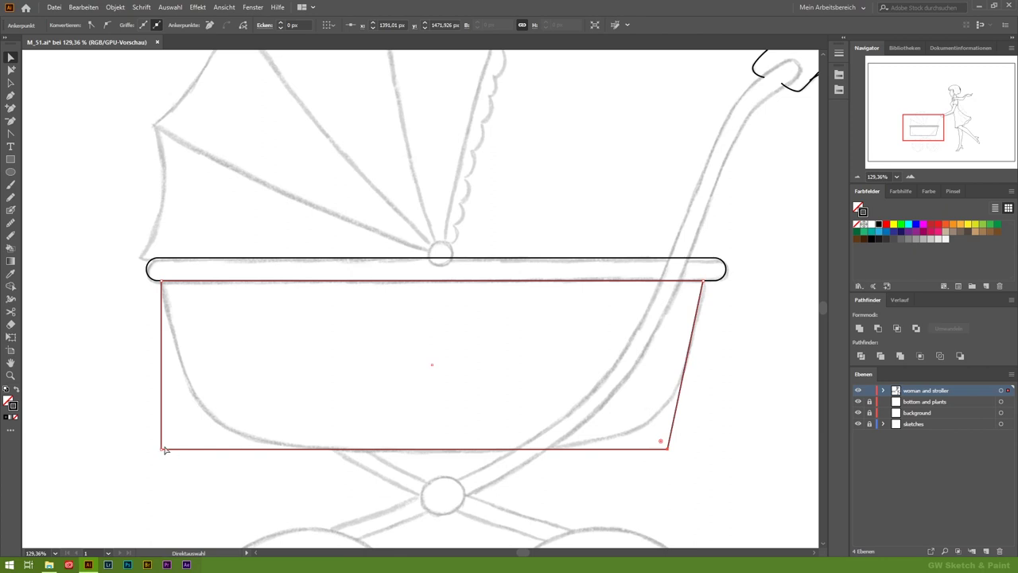
click(10, 137)
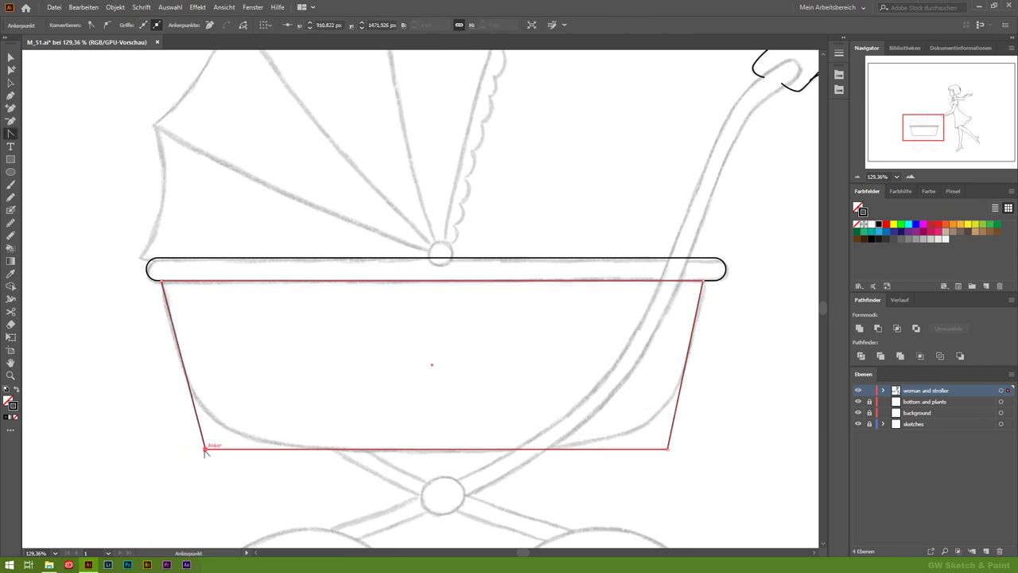
drag(668, 450, 530, 354)
key(ctrl+z)
drag(704, 492, 660, 442)
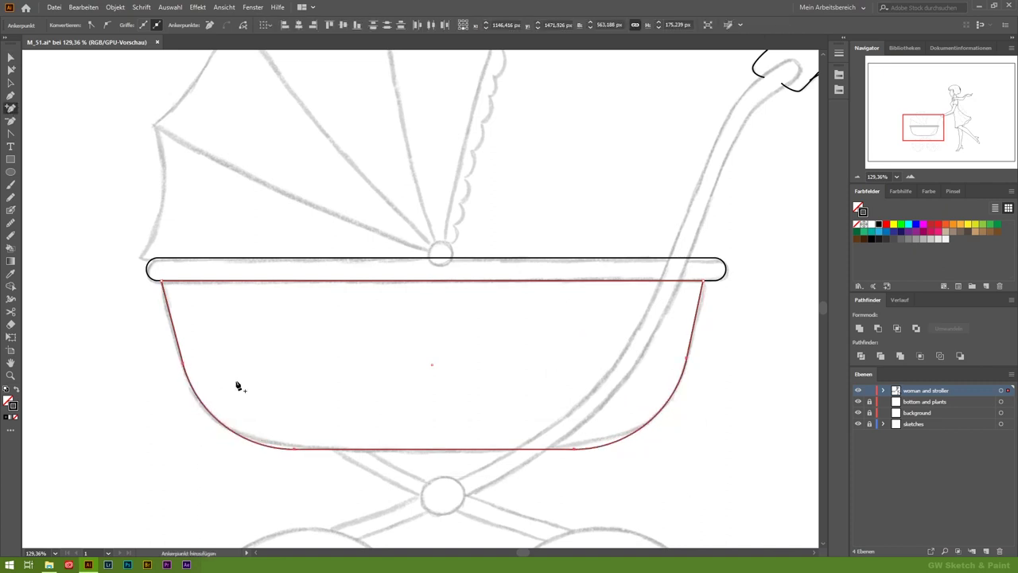
click(61, 242)
scroll(306, 382, up, 3)
scroll(306, 382, up, 1)
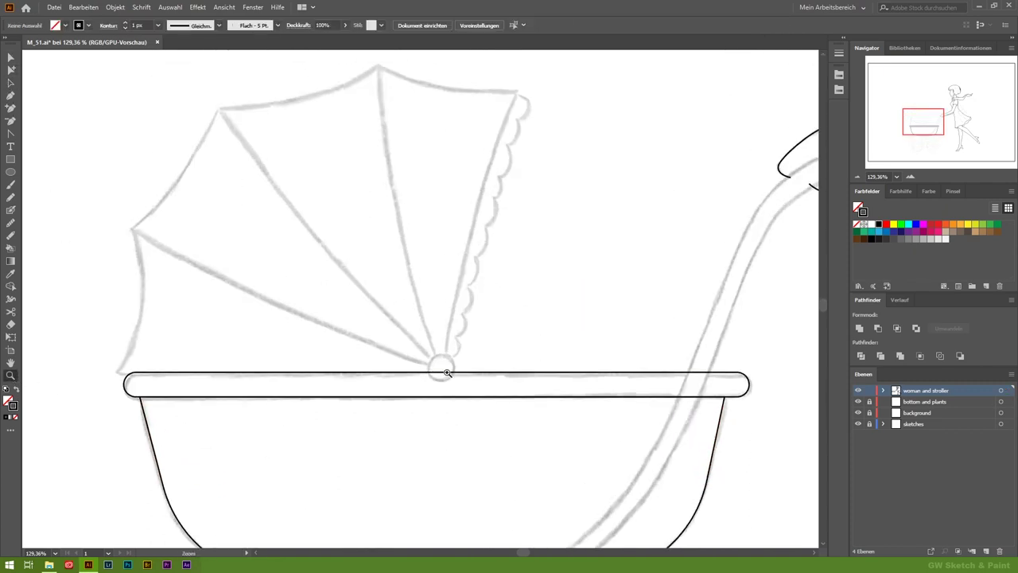
Draw a small circle for the hood's hinge hub
alt+scroll(436, 370, up, 2)
key(l)
drag(463, 384, 463, 384)
alt+scroll(454, 375, up, 3)
key(a)
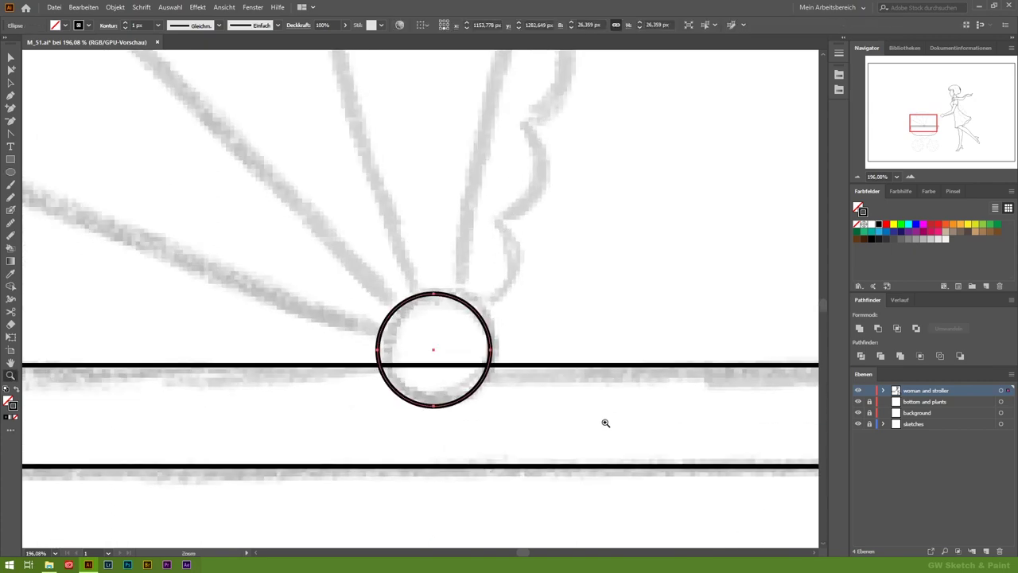
click(302, 411)
Draw the hood's curved right edge and top edge up to its peak
alt+scroll(377, 318, down, 4)
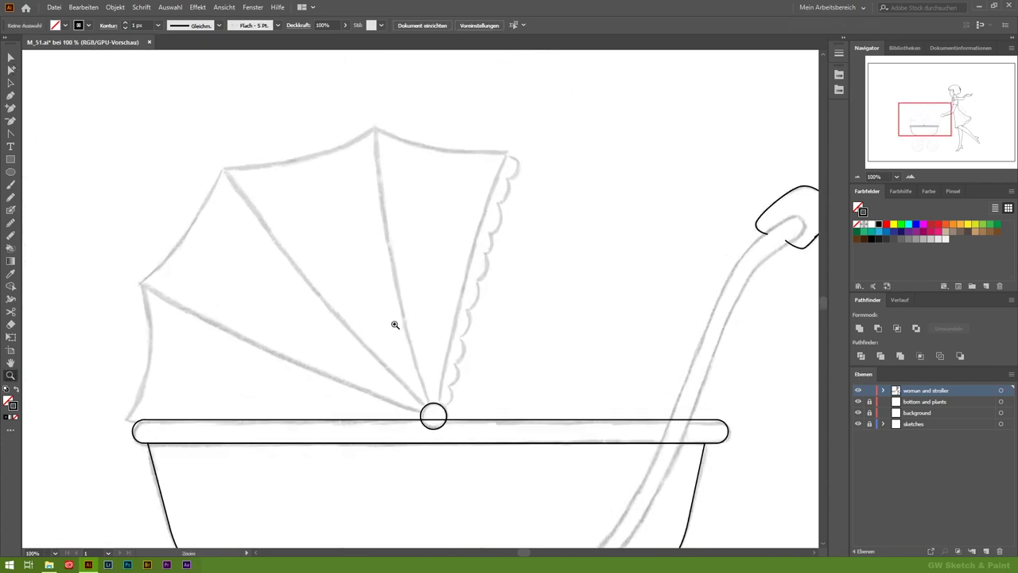
alt+scroll(377, 318, up, 1)
key(p)
drag(504, 407, 504, 403)
drag(593, 107, 610, 69)
key(ctrl)
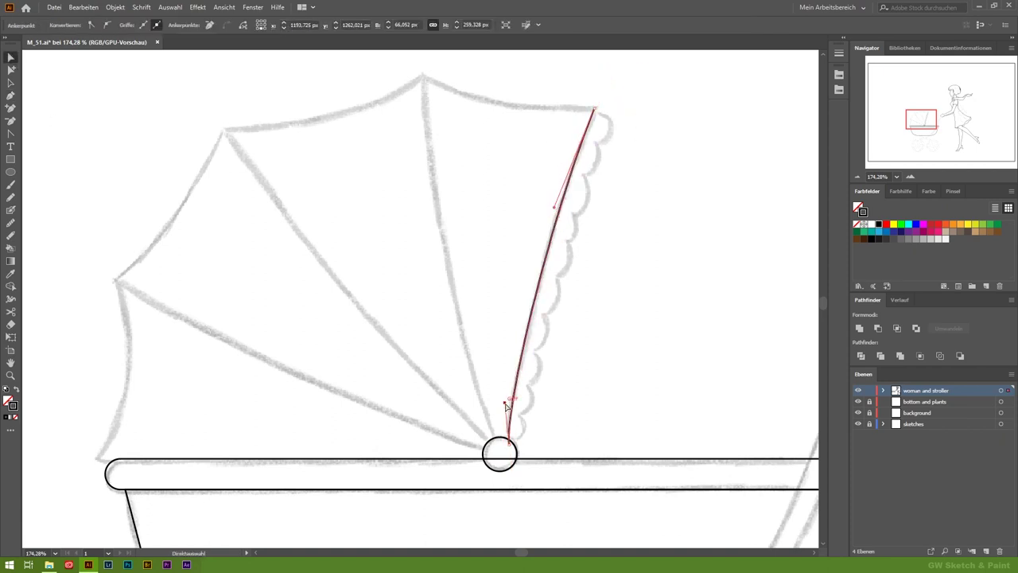
scroll(481, 303, up, 2)
drag(423, 140, 380, 179)
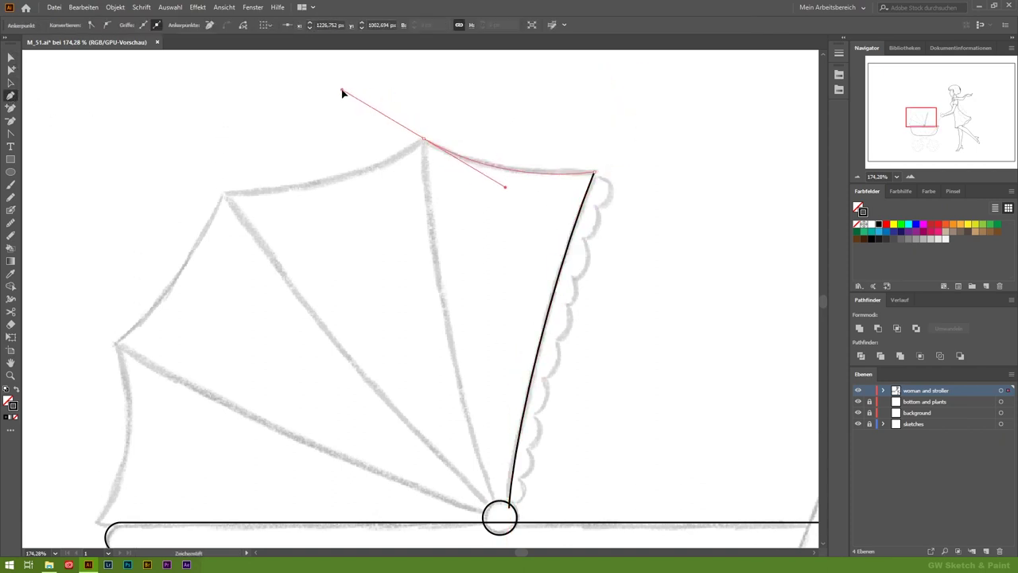
mouse_move(116, 348)
mouse_down()
mouse_move(141, 411)
mouse_move(72, 438)
mouse_up()
scroll(119, 405, down, 4)
ctrl+click(154, 289)
Add three ribs running from the hood corners and peak into the hinge
click(116, 217)
click(484, 385)
ctrl+click(481, 308)
scroll(481, 309, up, 1)
click(224, 92)
drag(491, 407, 589, 478)
ctrl+click(493, 318)
scroll(477, 238, up, 1)
click(423, 77)
drag(495, 443, 545, 478)
ctrl+click(580, 302)
Trace the scalloped hood trim and end it on the hub circle
click(595, 109)
scroll(610, 134, up, 2)
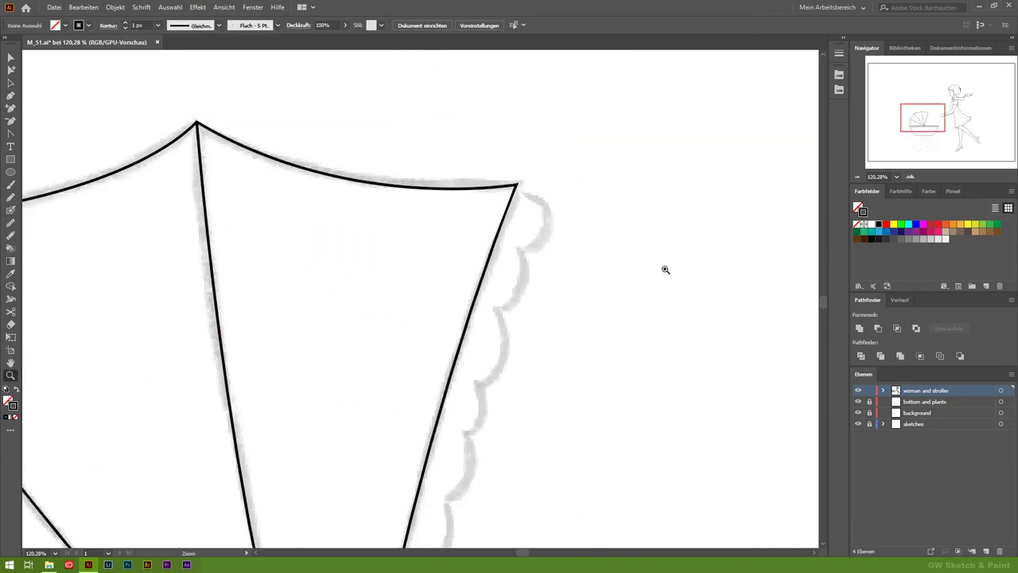
drag(521, 251, 527, 263)
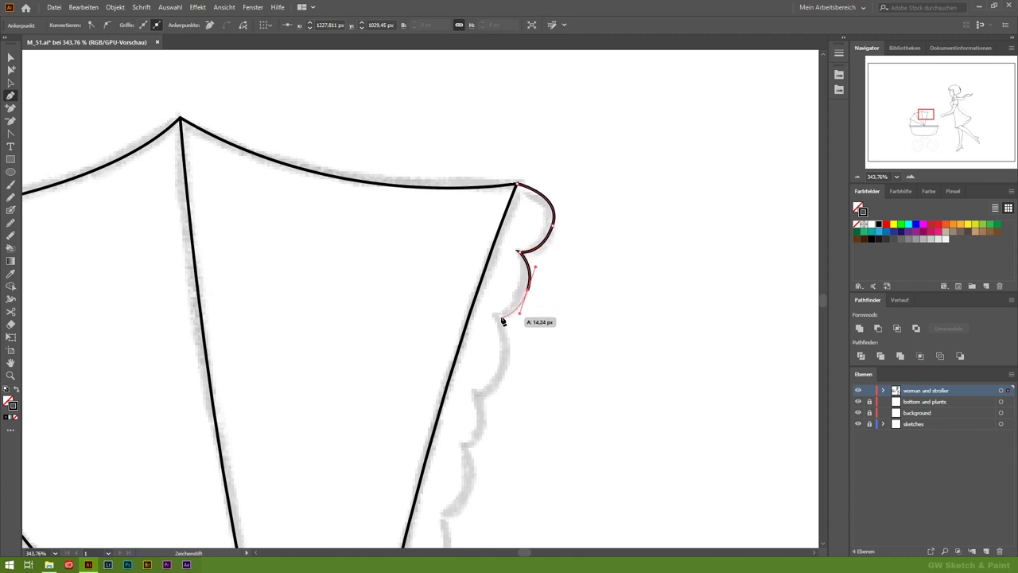
scroll(483, 401, down, 3)
scroll(463, 353, down, 3)
drag(416, 245, 429, 296)
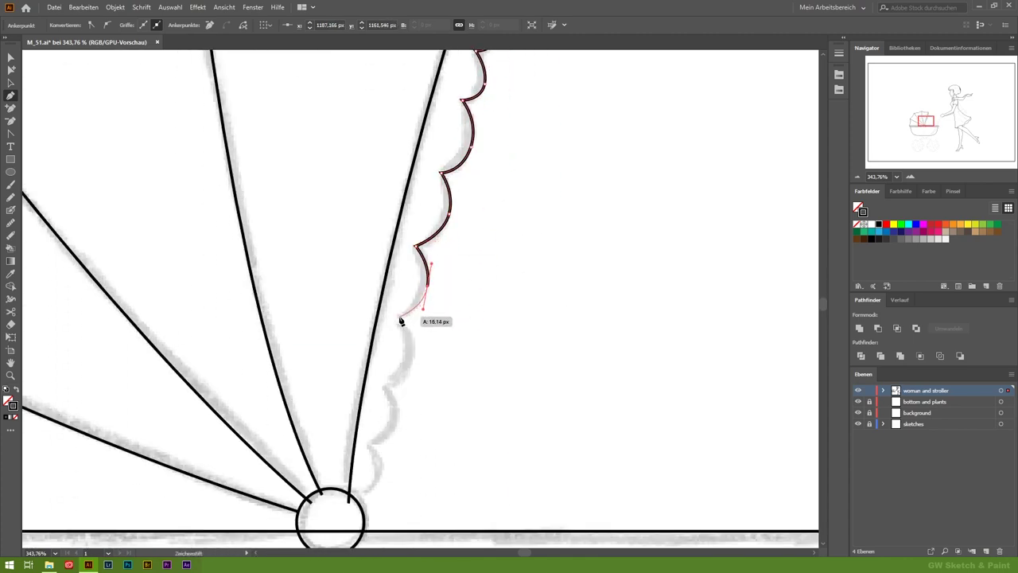
scroll(375, 450, down, 2)
click(353, 416)
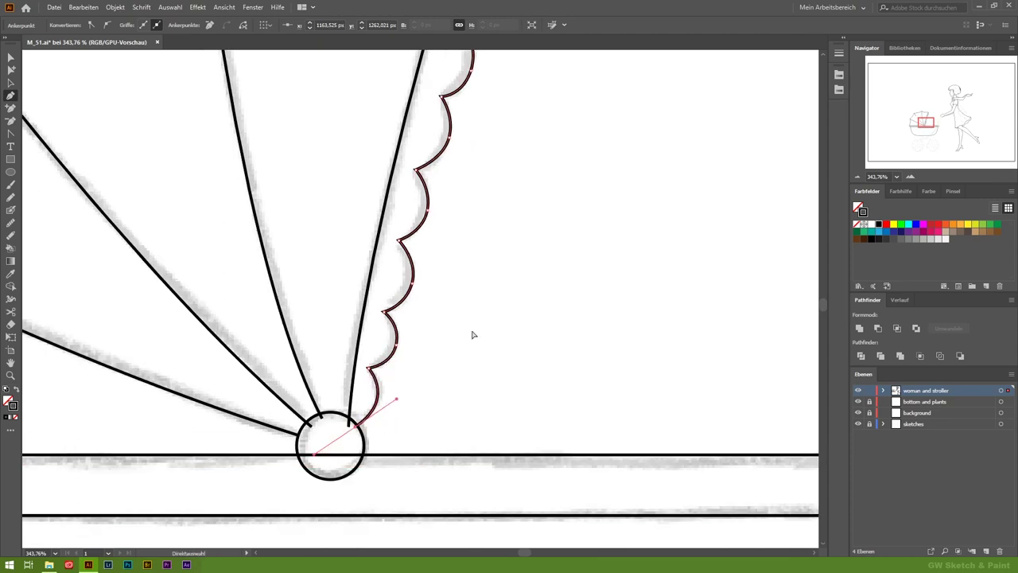
key(ctrl+shift+a)
Zoom in around the hub circle to check the path, then zoom back out
scroll(193, 324, down, 5)
key(z)
drag(323, 438, 382, 437)
key(a)
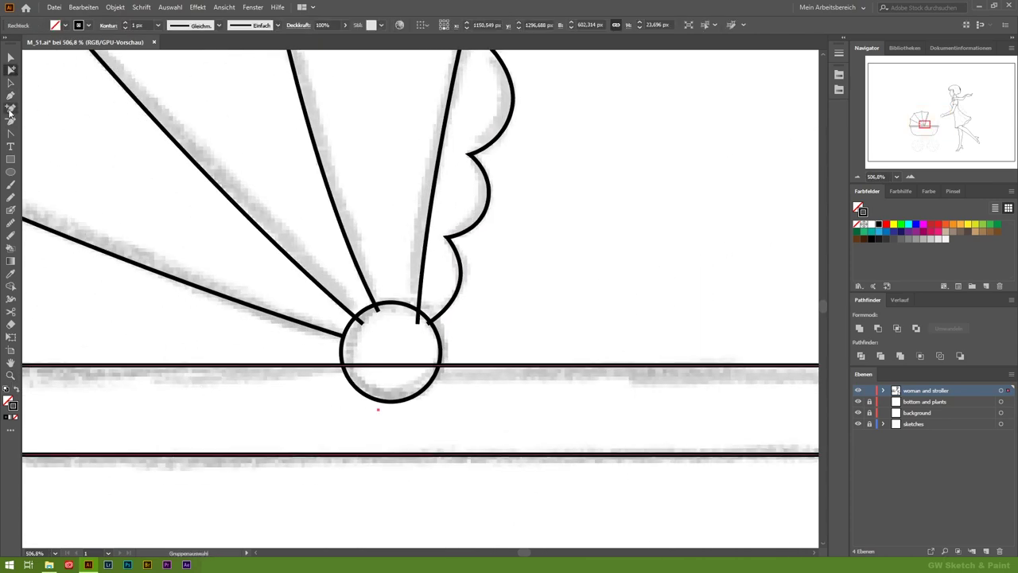
key(ctrl+shift+a)
key(z)
scroll(199, 289, down, 5)
Draw a circle over the left wheel sketch and nudge it toward the outer tyre
scroll(386, 370, down, 5)
scroll(334, 382, down, 1)
scroll(315, 388, up, 2)
key(l)
drag(355, 318, 498, 475)
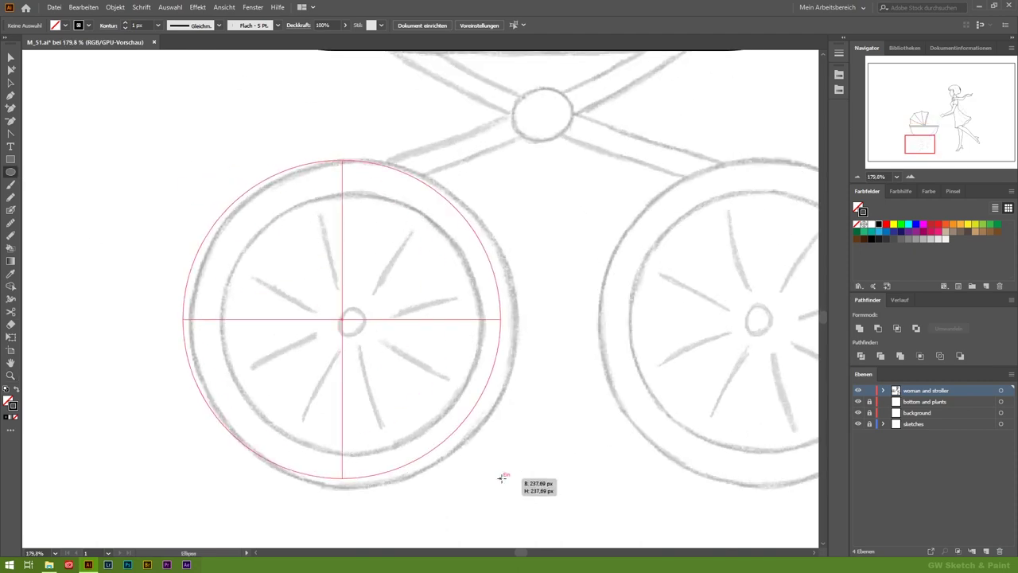
key(Down)
key(Down)
key(Down)
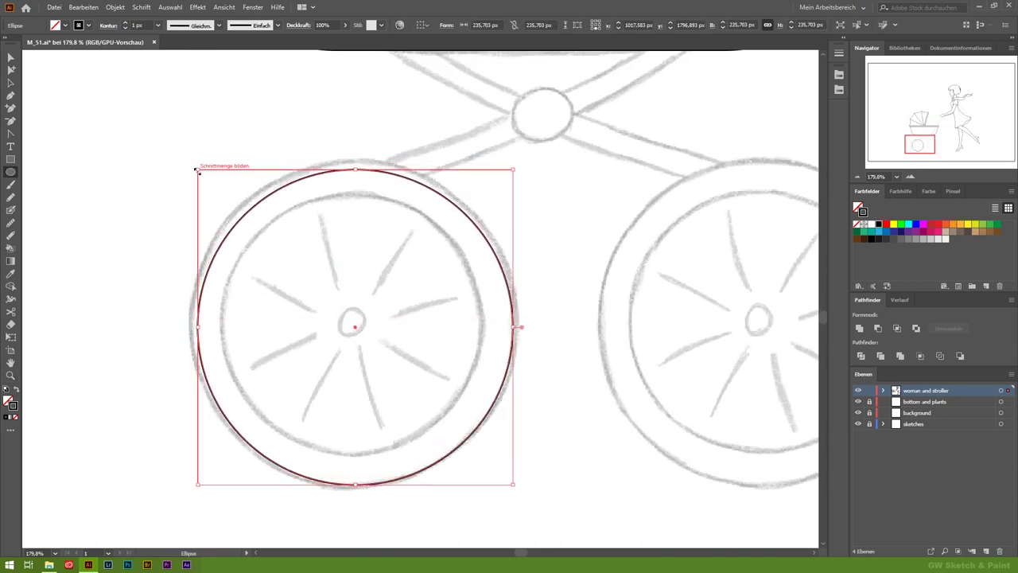
drag(196, 170, 193, 163)
Show the grid, zoom in and size the outer tyre circle to 245 px
click(223, 6)
click(318, 414)
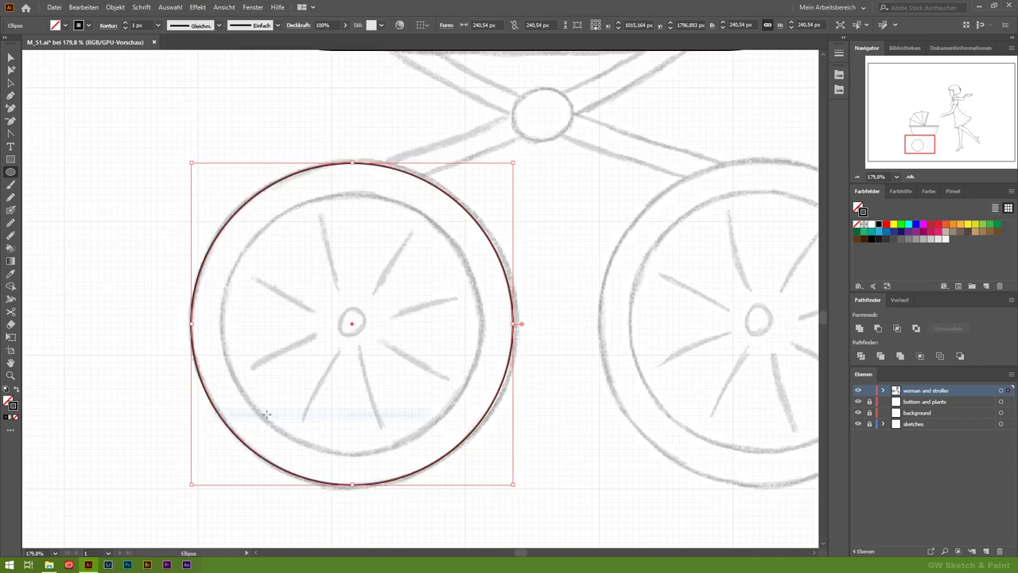
key(z)
alt+click(164, 371)
click(704, 409)
scroll(621, 404, left, 3)
scroll(493, 342, left, 5)
scroll(397, 283, up, 1)
scroll(373, 270, up, 3)
key(v)
drag(162, 130, 159, 124)
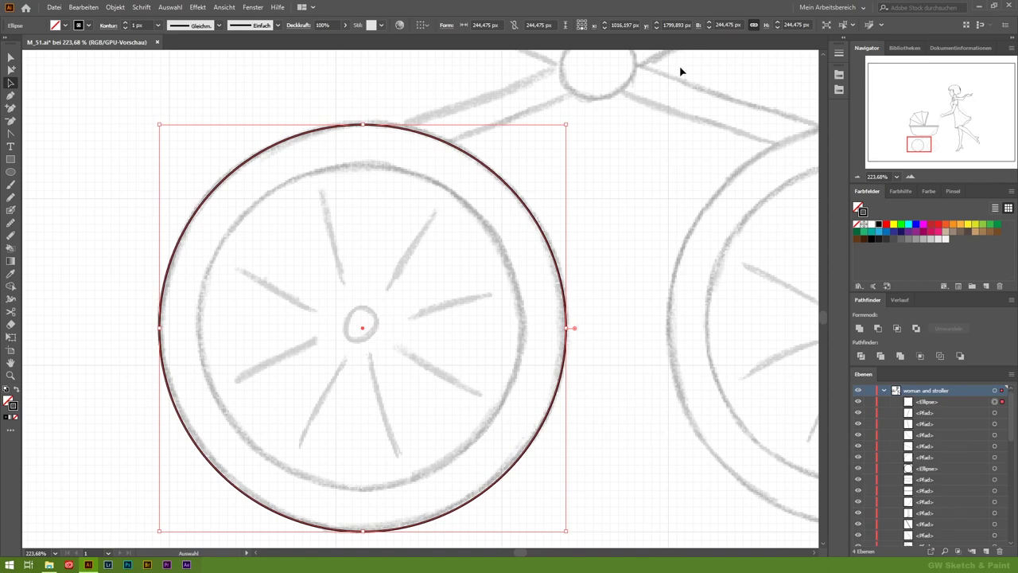
text(245)
key(Return)
Add in-place copies sized 200 px and 175 px for the rims and 30 px for the hub
key(ctrl+c)
key(ctrl+f)
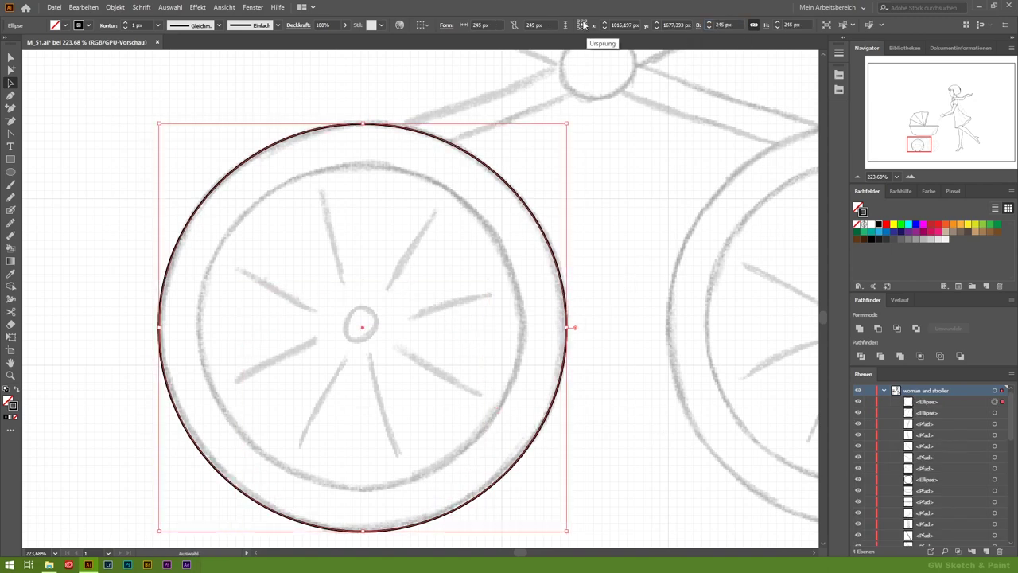
text(180)
key(Return)
text(00)
key(Return)
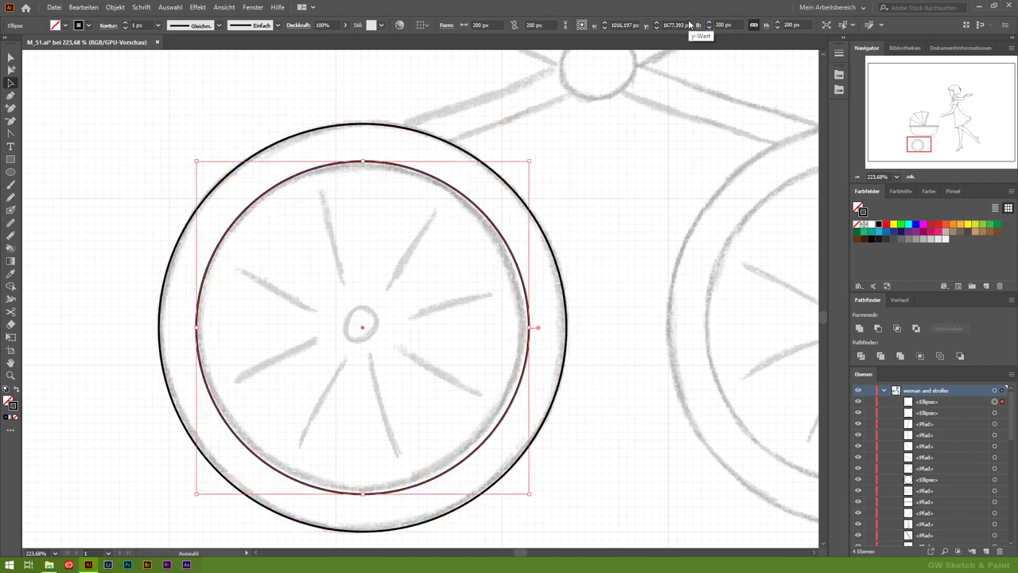
text(75)
key(Return)
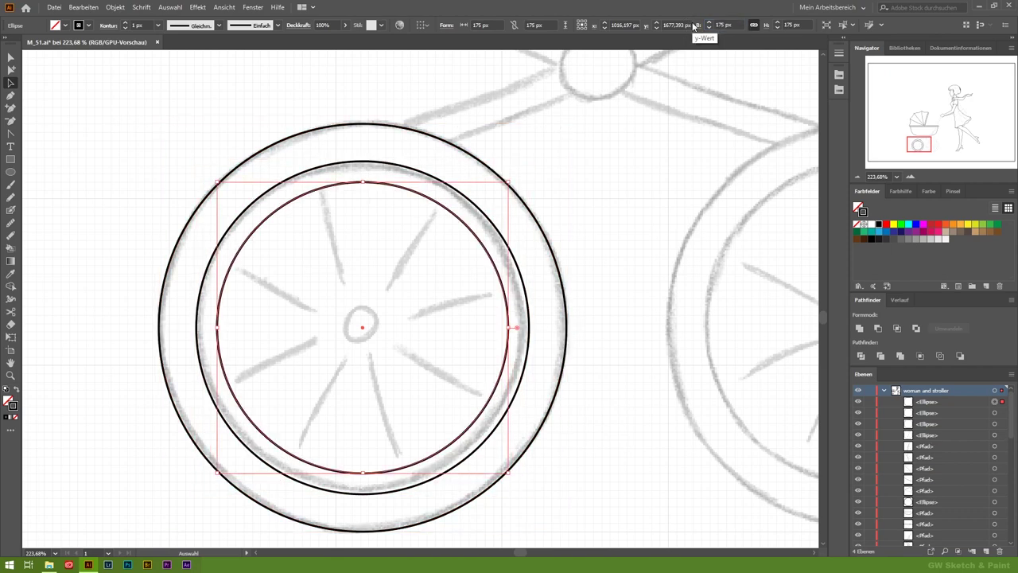
text(30)
key(Return)
click(59, 94)
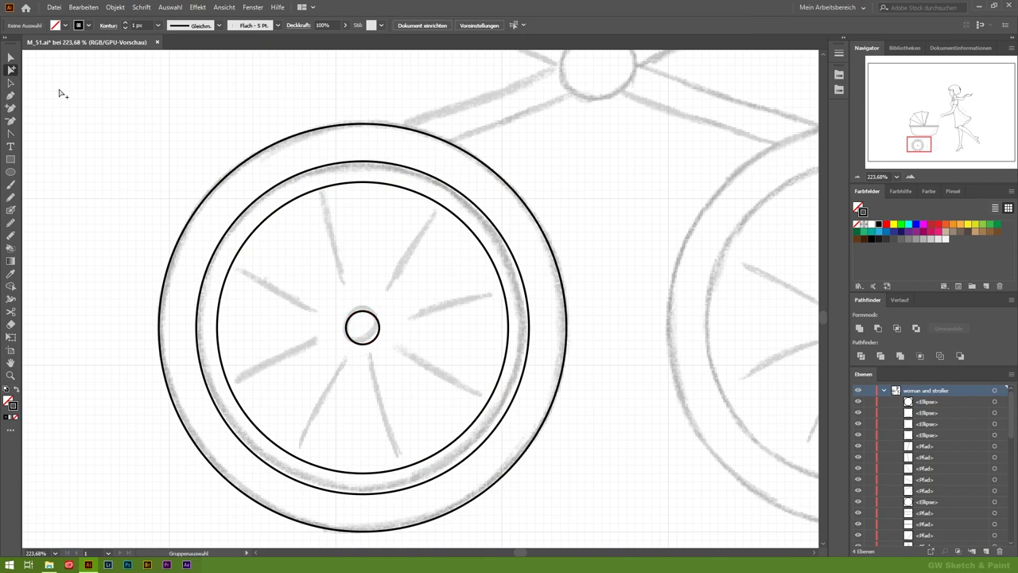
Draw four lines across the wheel through the hub, forming eight spokes
click(406, 484)
key(Escape)
click(225, 387)
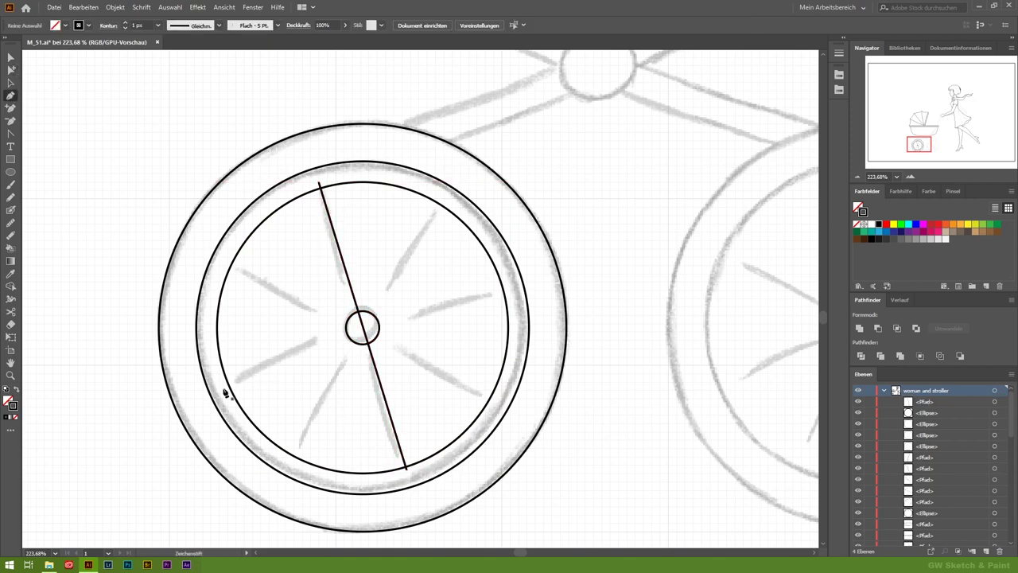
click(503, 273)
key(Escape)
click(442, 194)
click(293, 459)
key(Escape)
click(226, 258)
click(489, 395)
key(Escape)
Zoom in on the hub and delete the spoke pieces inside it
key(z)
drag(362, 326, 446, 326)
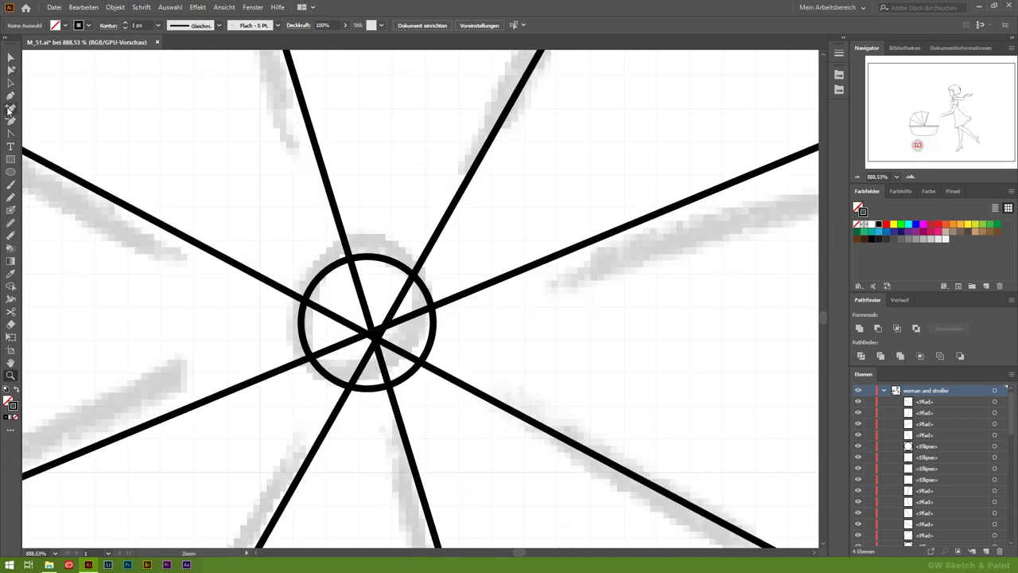
click(348, 269)
key(Delete)
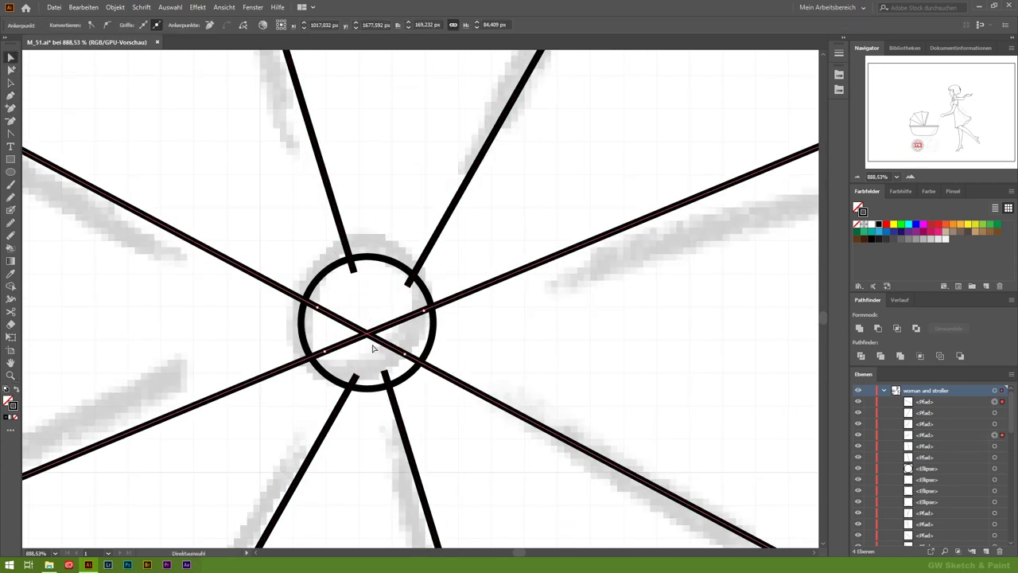
click(362, 324)
key(Delete)
scroll(352, 334, down, 2)
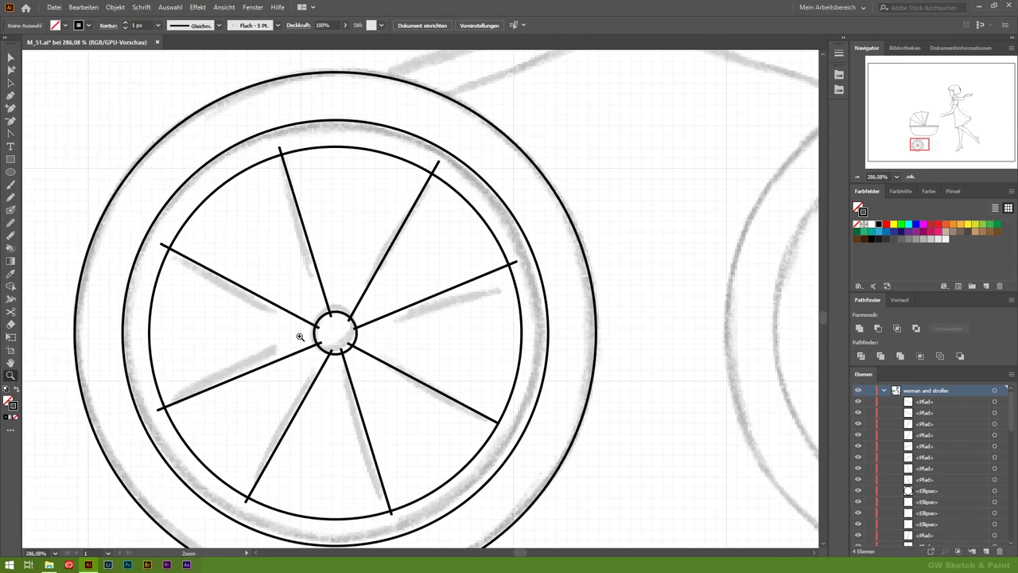
scroll(298, 337, down, 3)
Copy the finished wheel over the right wheel and rotate it so the spokes differ
key(ctrl+a)
key(ctrl+c)
key(ctrl+f)
key(shift+Right)
key(shift+Right)
key(shift+Right)
key(shift+Right)
key(shift+Right)
key(shift+Right)
key(shift+Right)
key(shift+Right)
key(shift+Right)
key(shift+Right)
key(shift+Right)
key(shift+Right)
key(shift+Right)
key(shift+Right)
key(shift+Right)
key(shift+Right)
key(shift+Right)
key(shift+Right)
drag(431, 473, 400, 411)
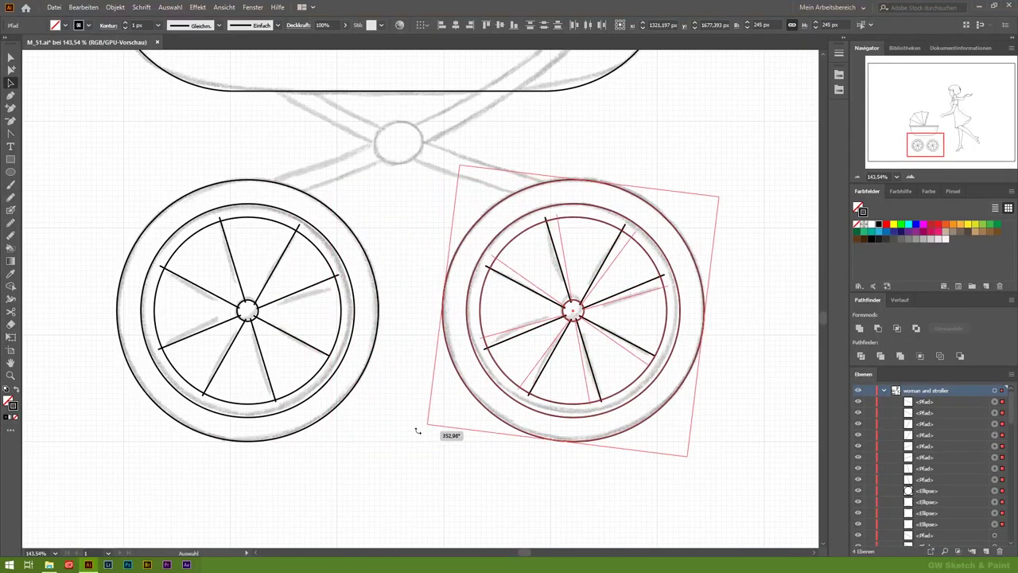
Draw the curved pram handle path along the sketch up to the grip
click(405, 445)
scroll(405, 444, up, 2)
scroll(405, 445, up, 2)
scroll(370, 332, up, 2)
key(p)
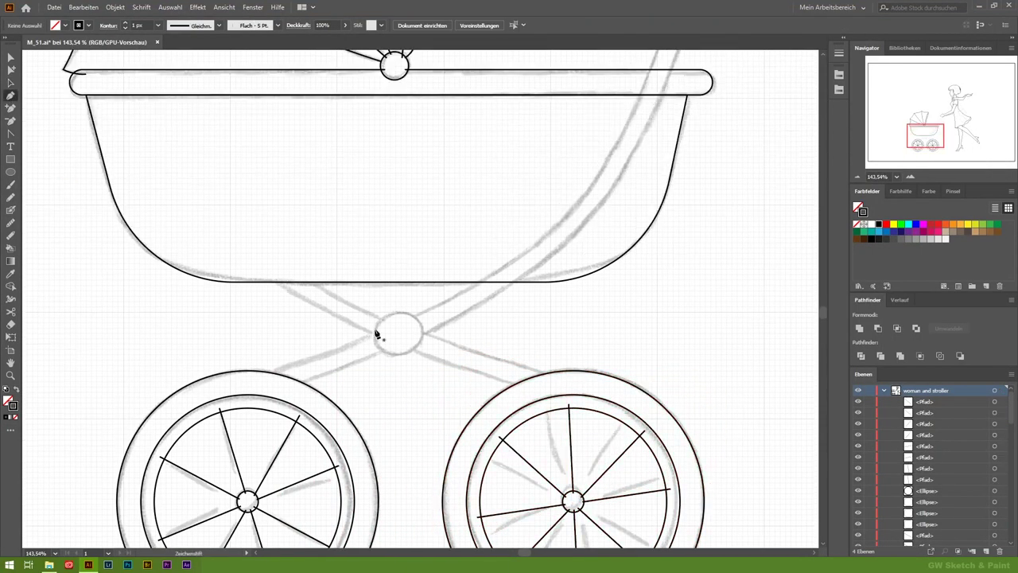
click(487, 292)
click(558, 240)
scroll(559, 240, up, 3)
click(608, 290)
click(640, 208)
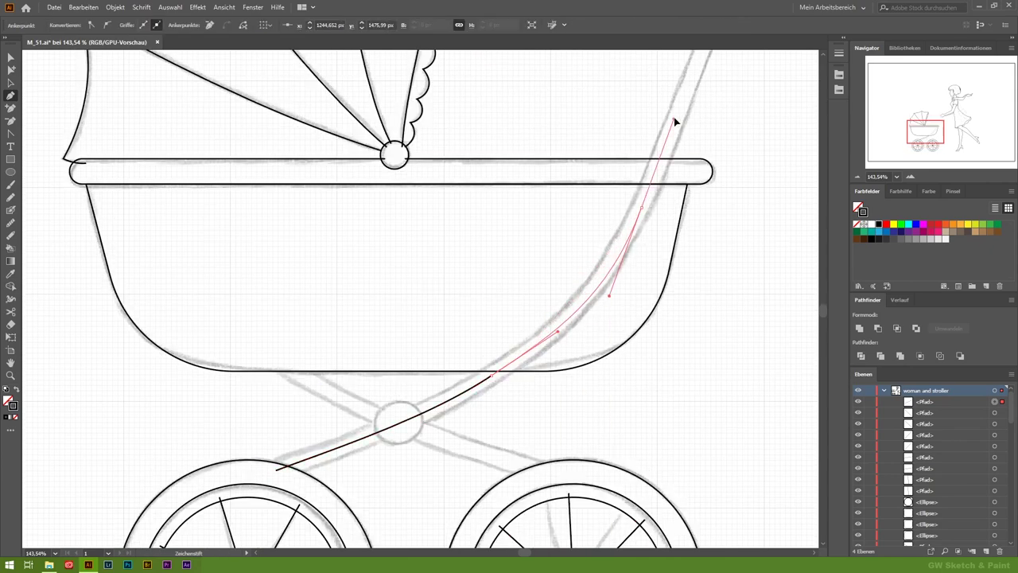
drag(710, 137, 508, 368)
ctrl+click(574, 281)
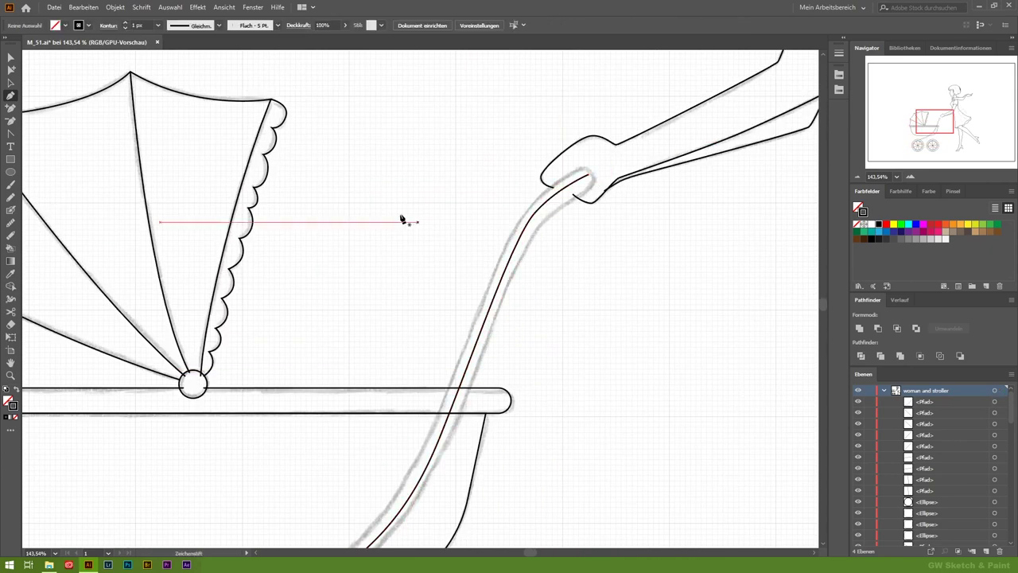
Reshape the handle curve to follow the sketch
click(513, 240)
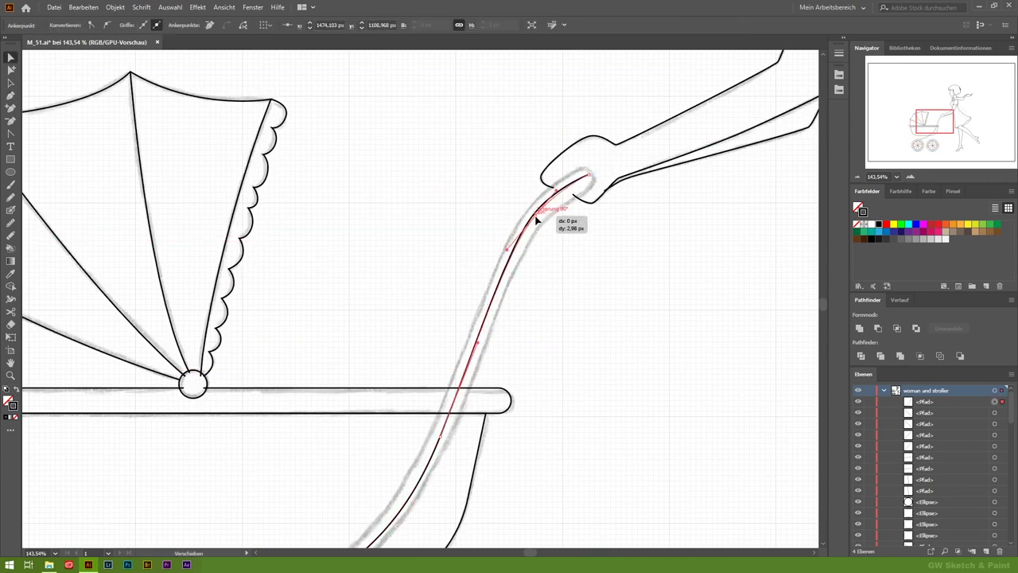
scroll(442, 376, down, 2)
scroll(450, 348, down, 3)
drag(450, 348, 548, 290)
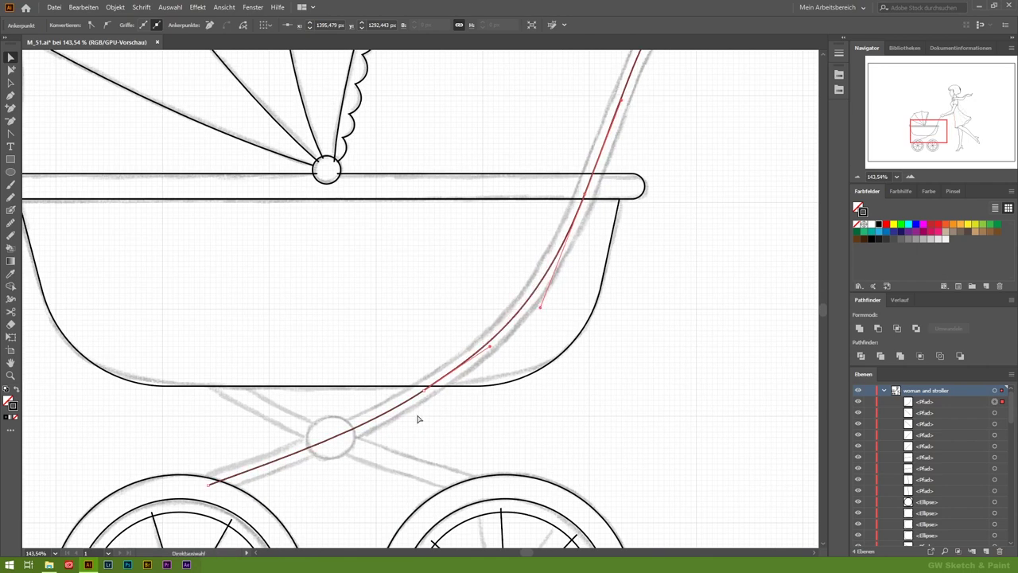
scroll(420, 419, down, 3)
scroll(420, 419, left, 3)
click(55, 130)
Add the crossing leg and give both paths a 25 px stroke with round caps
click(353, 274)
click(601, 373)
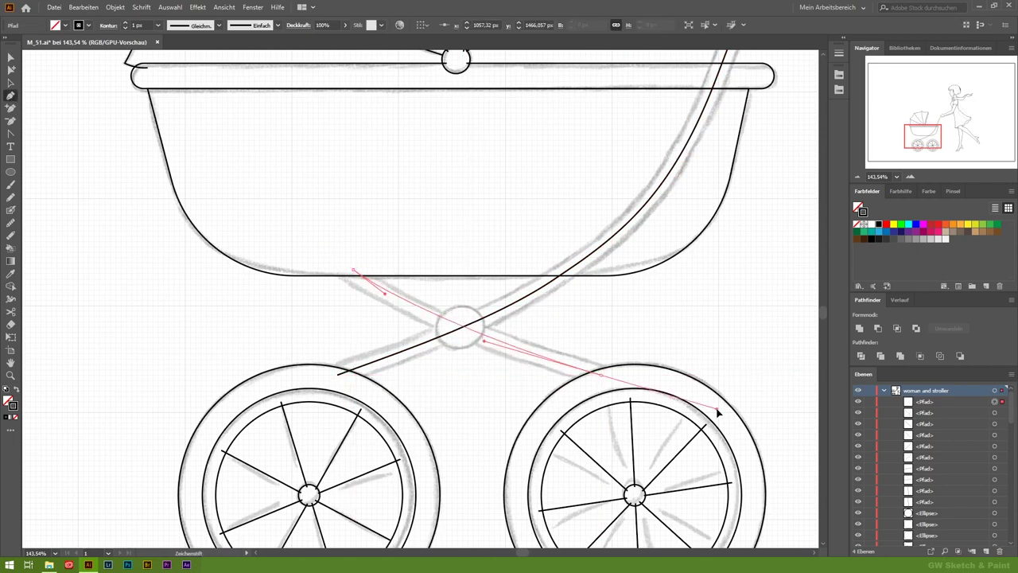
click(352, 272)
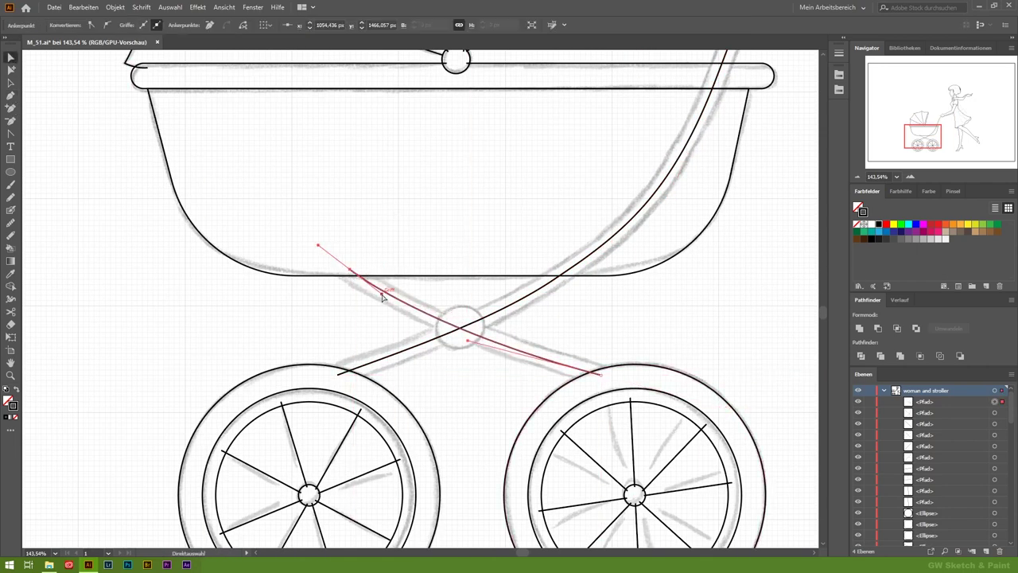
alt+click(450, 306)
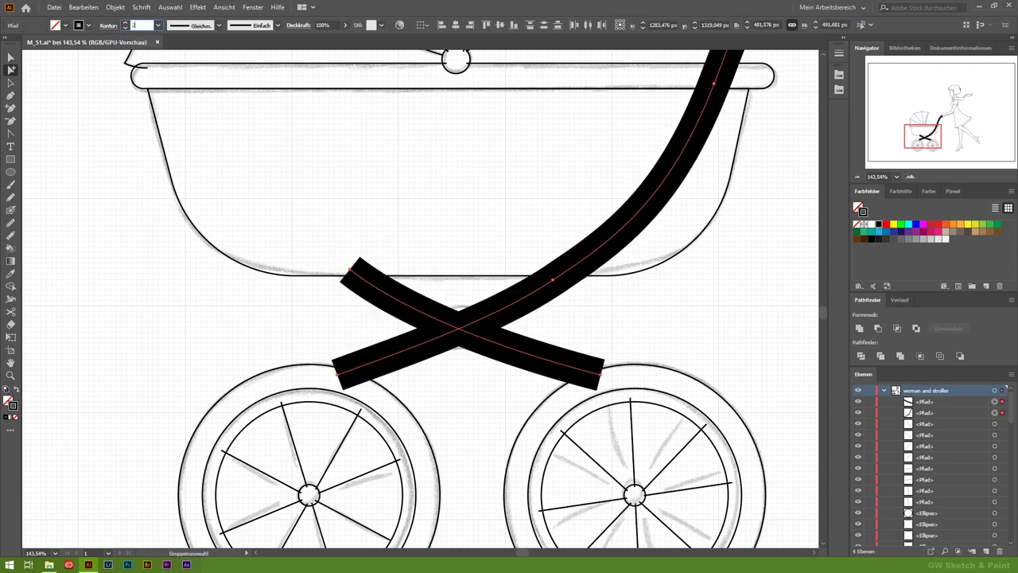
key(Return)
click(844, 40)
click(777, 77)
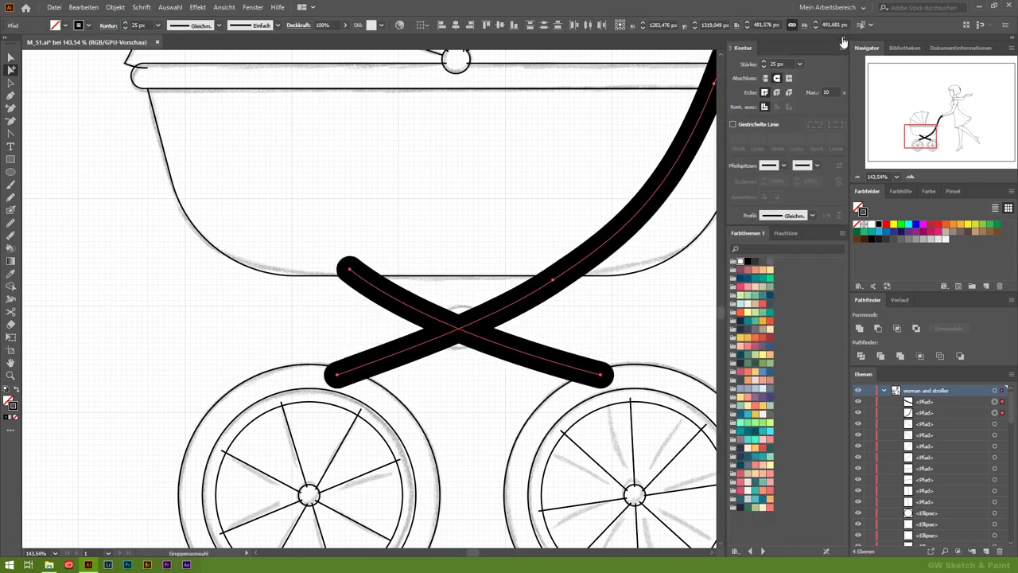
Extend the leg and handle end points toward the basket and wheels
click(351, 270)
drag(342, 266, 334, 259)
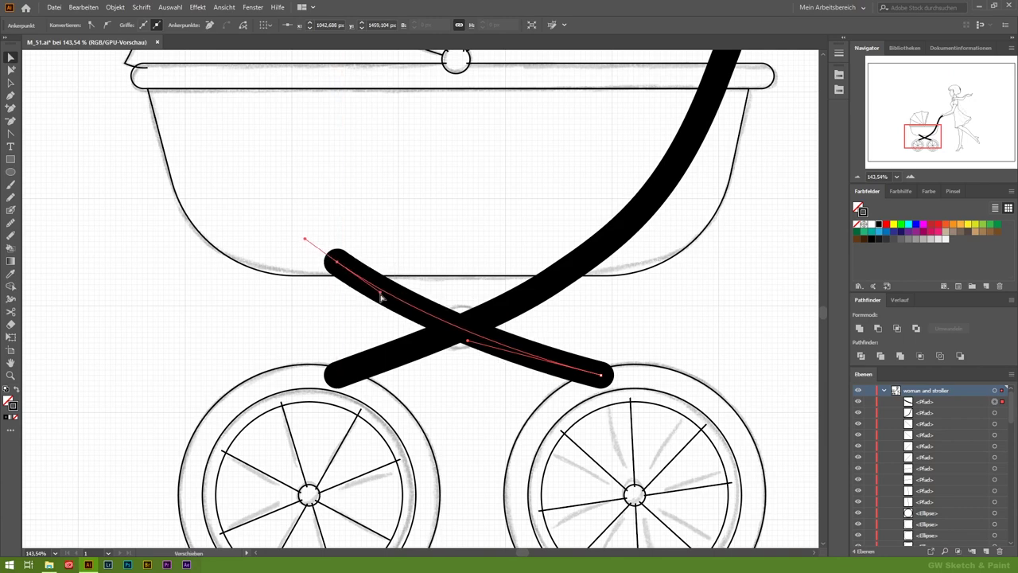
drag(603, 377, 618, 381)
drag(336, 375, 316, 375)
mouse_move(771, 58)
mouse_down()
mouse_move(448, 328)
mouse_move(715, 85)
mouse_up()
Outline both frame strokes and swap fill and stroke
shift+click(416, 334)
click(115, 7)
click(361, 288)
click(17, 390)
click(136, 352)
Delete the rounded end segments of the crossing leg near both wheels
key(z)
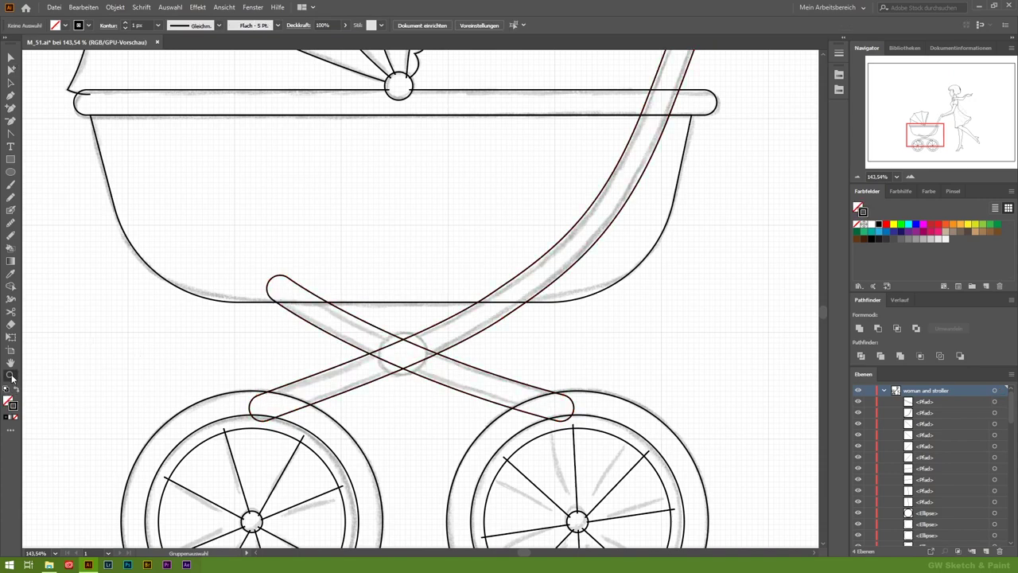
drag(276, 308, 334, 310)
key(v)
click(272, 261)
scroll(213, 360, down, 4)
click(239, 338)
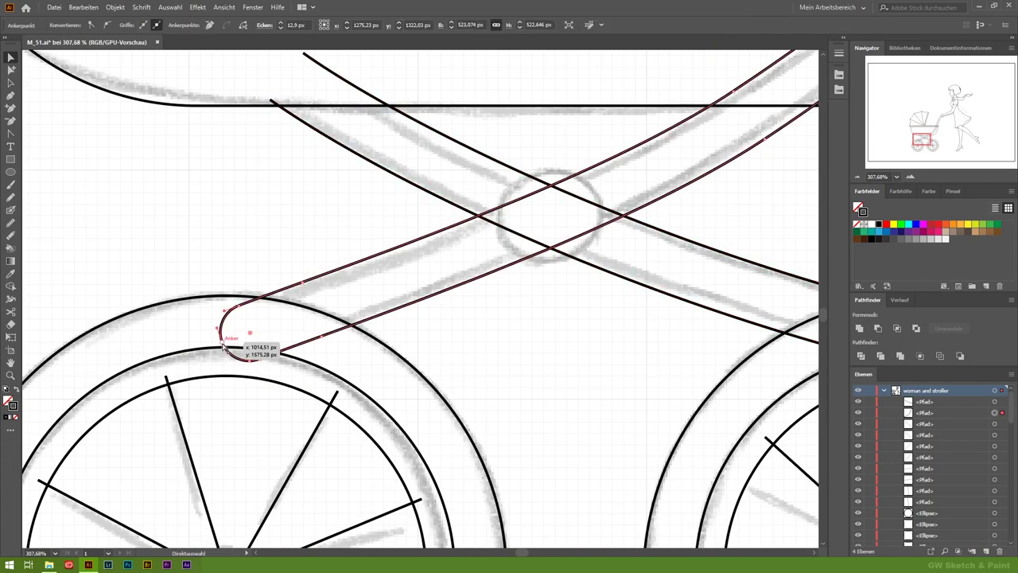
key(Delete)
scroll(294, 379, down, 2)
scroll(294, 379, right, 5)
click(540, 226)
key(Delete)
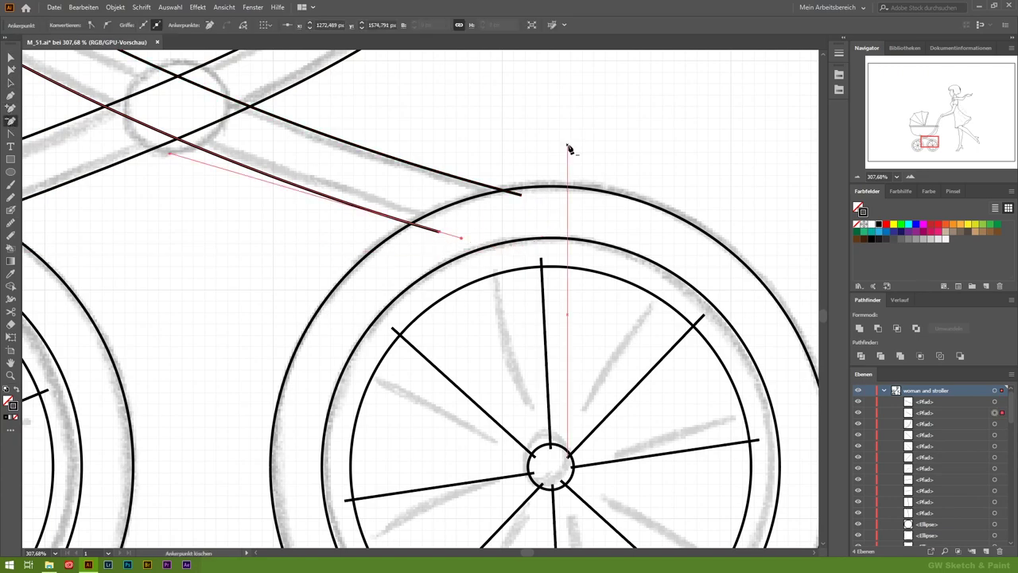
scroll(390, 295, up, 3)
scroll(239, 271, up, 2)
Add anchor points on the rim and delete the segment hidden by the handle
key(v)
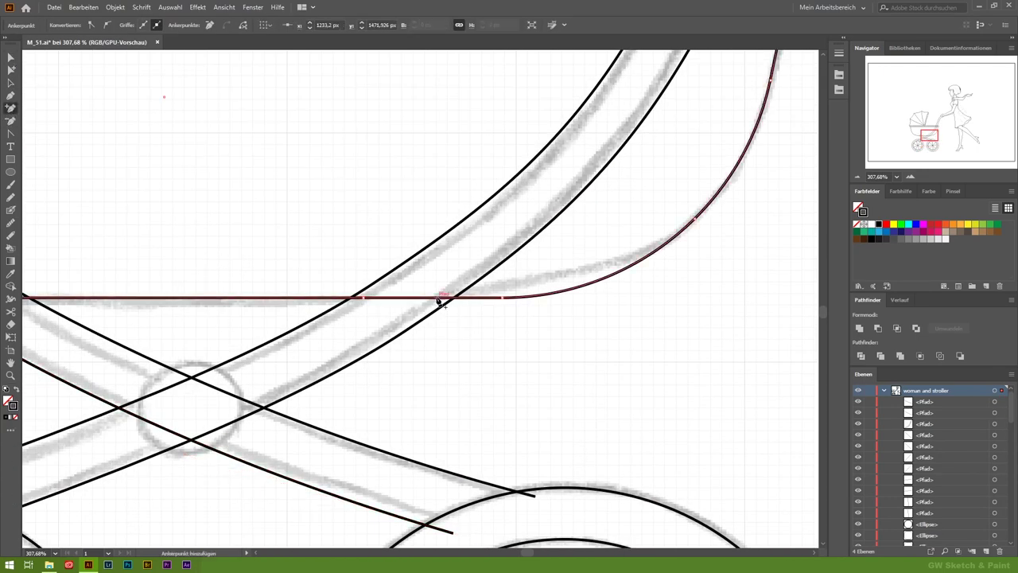
key(v)
click(398, 298)
key(Delete)
scroll(393, 236, up, 4)
click(393, 254)
click(11, 108)
click(501, 202)
key(Delete)
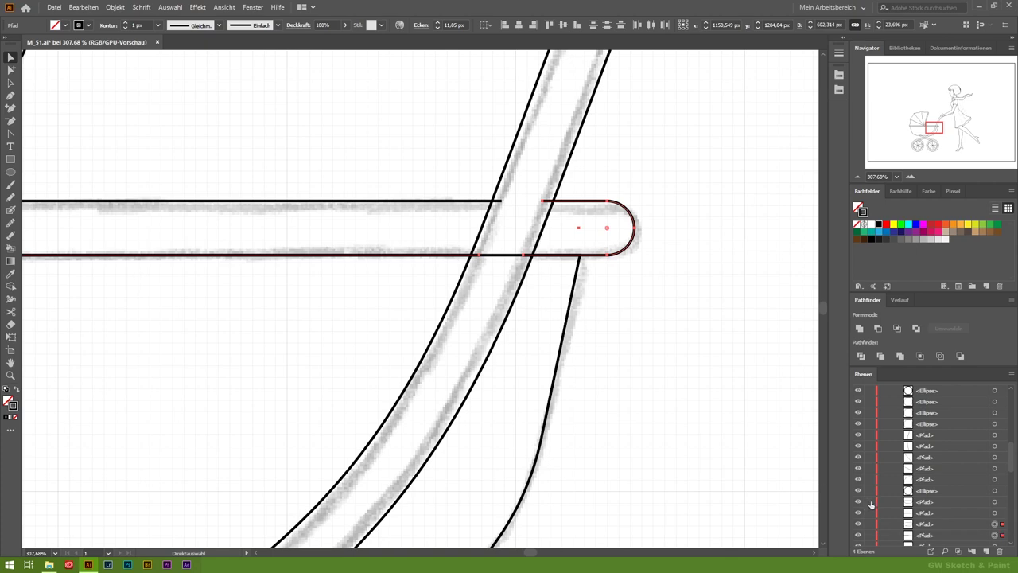
click(515, 255)
key(plus)
click(269, 328)
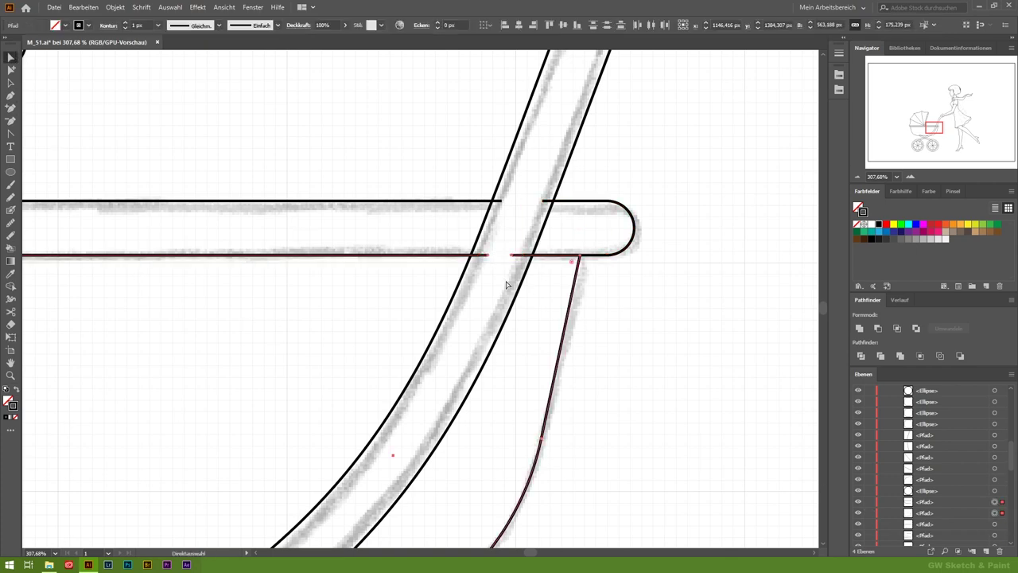
Fit the drawing in view, then set up an ellipse over the strut crossing
scroll(477, 397, up, 5)
scroll(293, 241, right, 3)
key(ctrl+0)
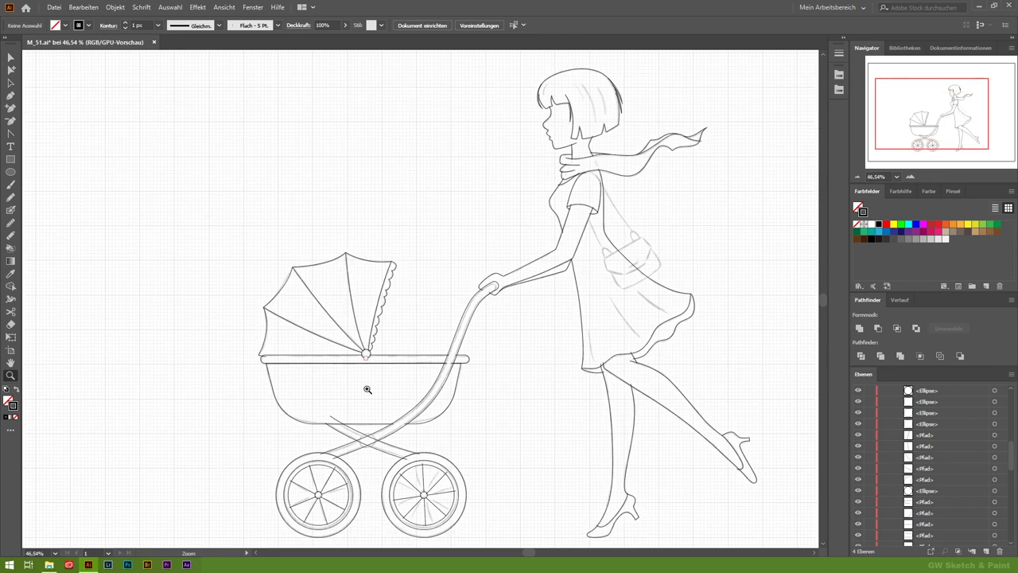
scroll(374, 386, up, 8)
key(m)
mouse_move(294, 284)
mouse_down()
mouse_move(411, 387)
mouse_move(444, 390)
mouse_up()
key(ctrl+z)
key(l)
Cut the descending struts at the oval and delete their inner pieces
key(a)
click(141, 291)
click(306, 331)
scroll(389, 396, up, 3)
key(p)
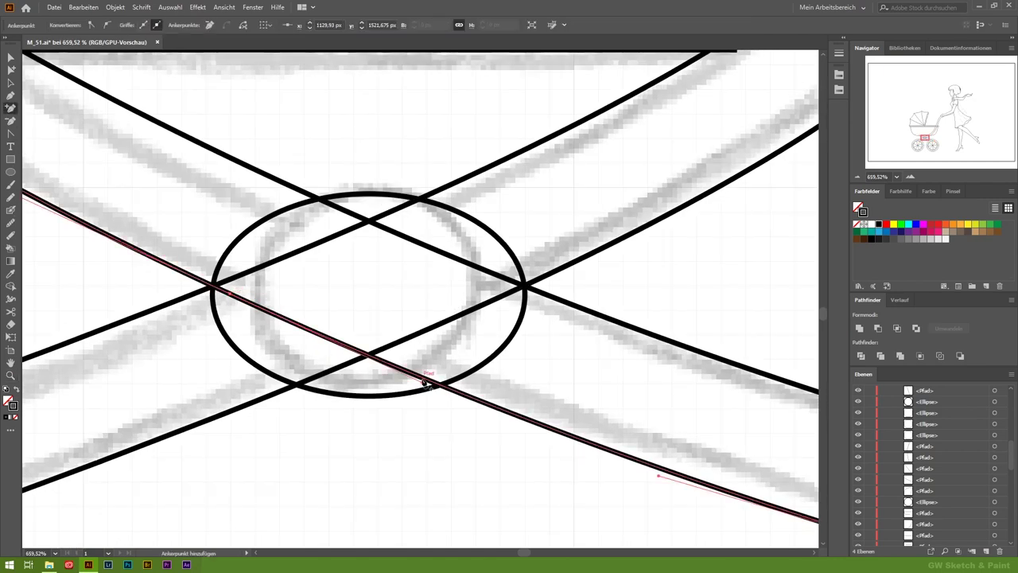
ctrl+click(344, 211)
key(Delete)
Remove the ascending strut pieces inside the oval, then deselect and fit the artboard
key(Delete)
ctrl+click(409, 203)
ctrl+shift+click(458, 322)
click(13, 70)
key(Delete)
click(226, 296)
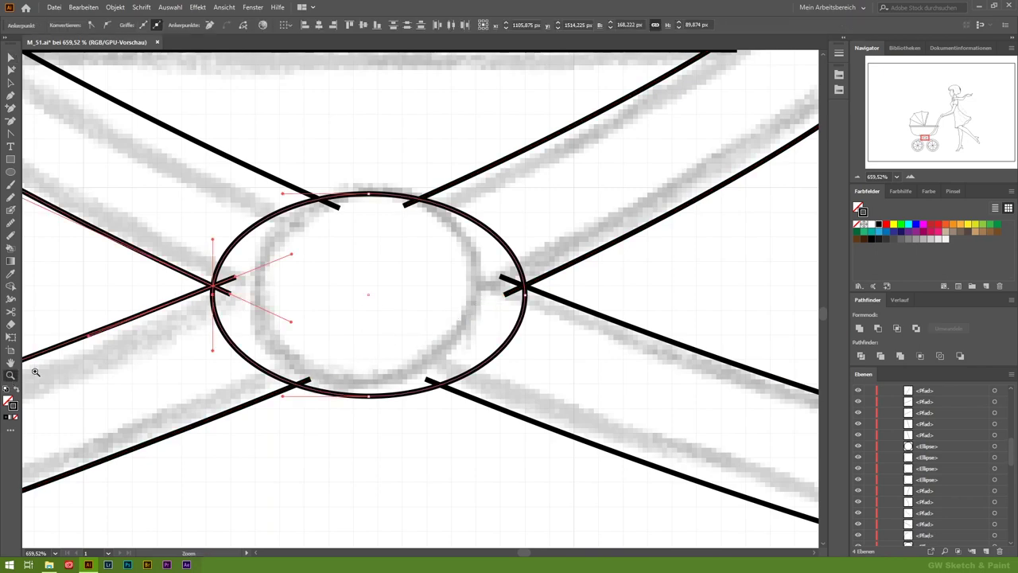
scroll(243, 285, up, 3)
key(ctrl+shift+a)
key(ctrl+0)
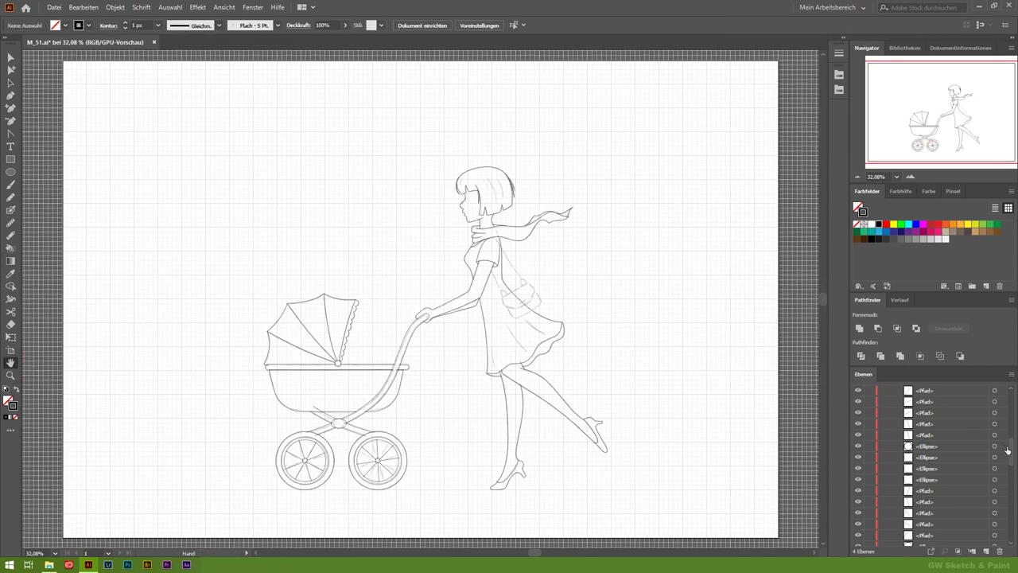
Hide the sketches layer and the background grid
drag(1007, 450, 1007, 390)
click(883, 389)
click(858, 423)
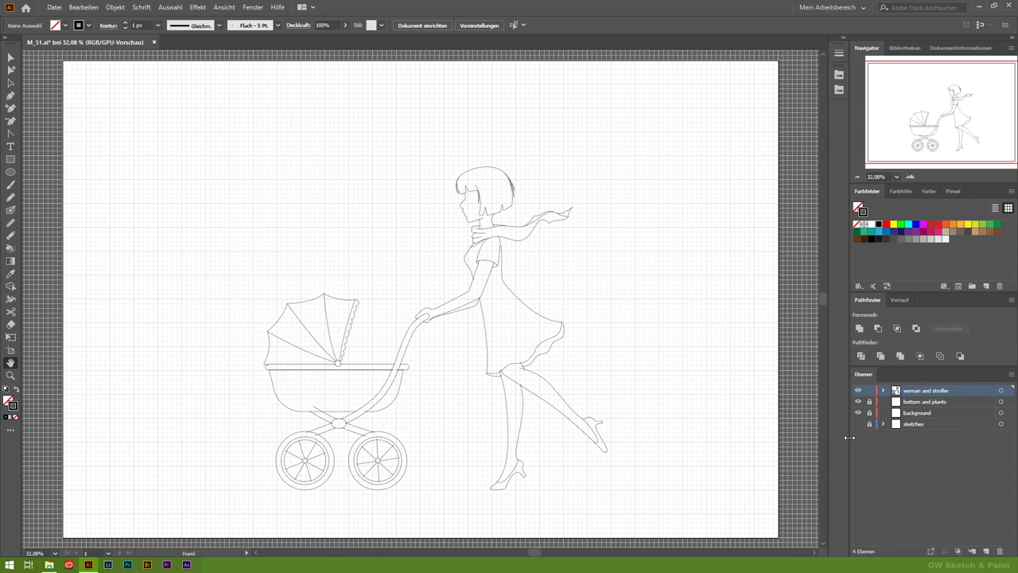
click(883, 389)
click(224, 7)
click(243, 411)
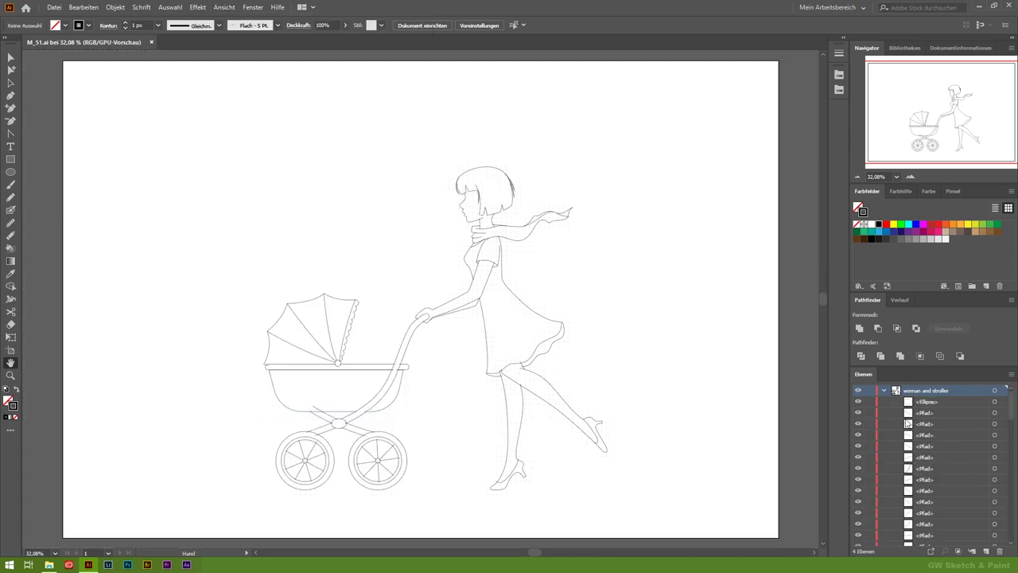
Turn all the line art into a Live Paint group and swap fill and stroke
key(ctrl+a)
click(115, 7)
click(329, 334)
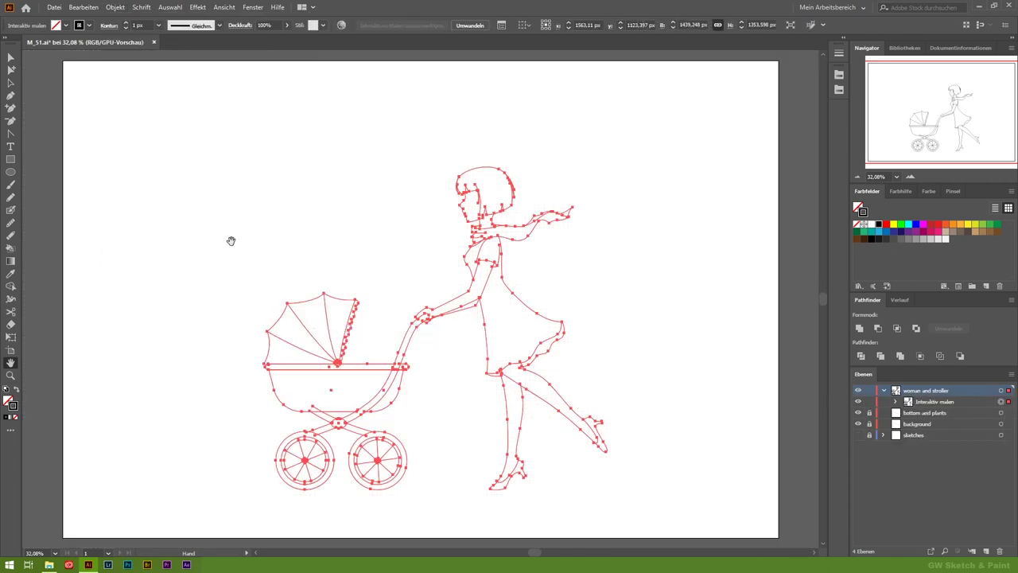
click(17, 389)
Zoom in on the head and fill the face and neck with skin tone EFCAA6
click(10, 374)
drag(492, 189, 636, 227)
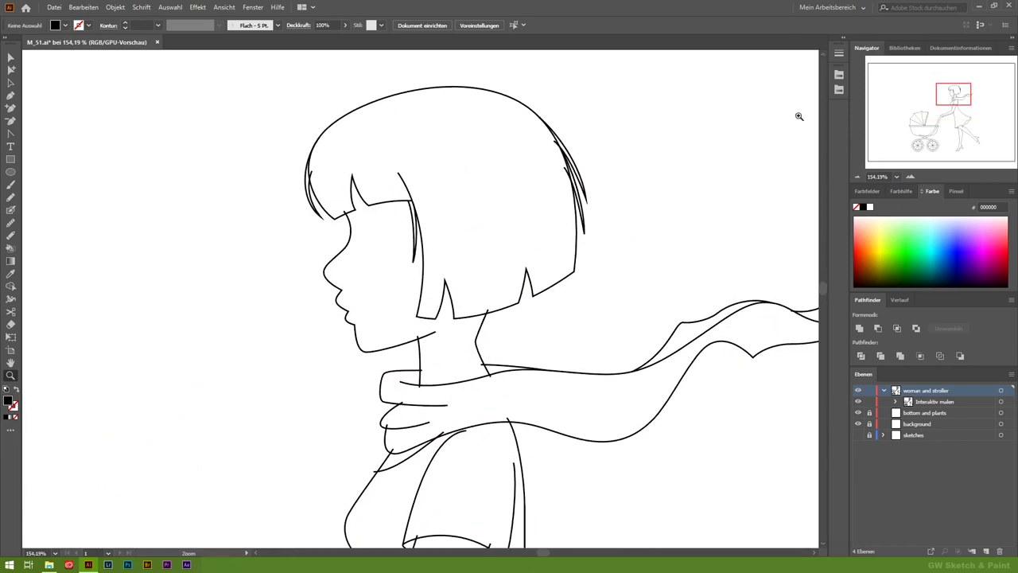
click(846, 42)
click(786, 232)
click(755, 287)
click(393, 268)
Fill the arm, thigh and shin with the same skin tone
scroll(437, 289, down, 3)
click(466, 415)
scroll(531, 403, down, 6)
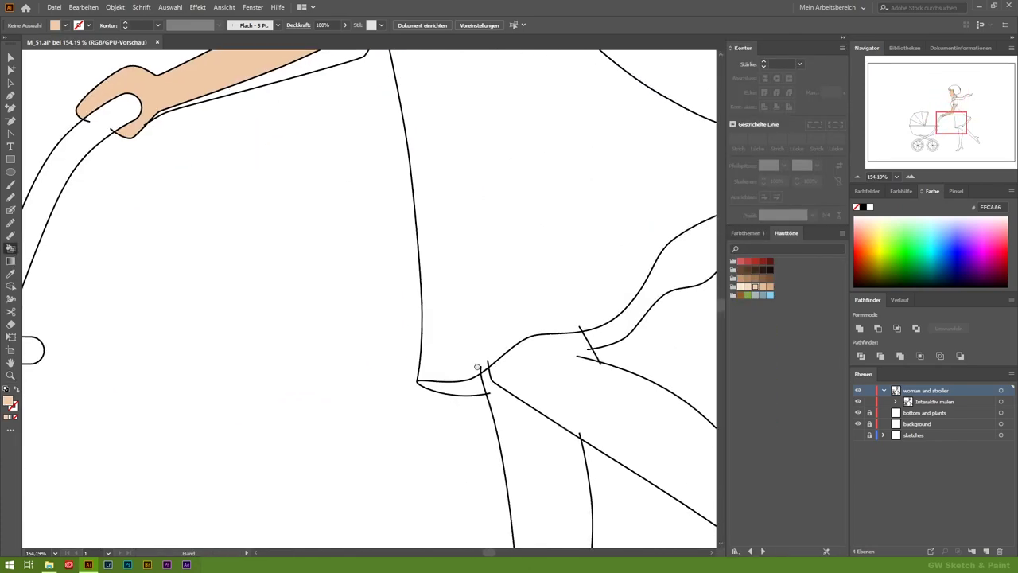
scroll(531, 403, down, 3)
click(524, 397)
click(419, 427)
scroll(352, 318, up, 5)
scroll(477, 239, up, 3)
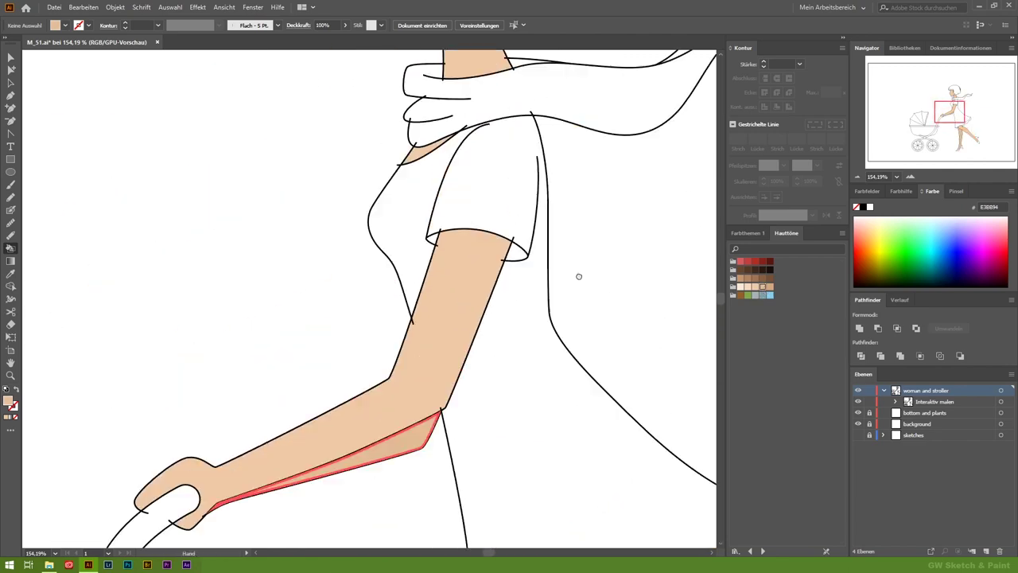
scroll(589, 177, up, 6)
Fill the hair dark grey-blue and both shoes dark grey
click(748, 551)
click(747, 232)
click(748, 328)
click(393, 209)
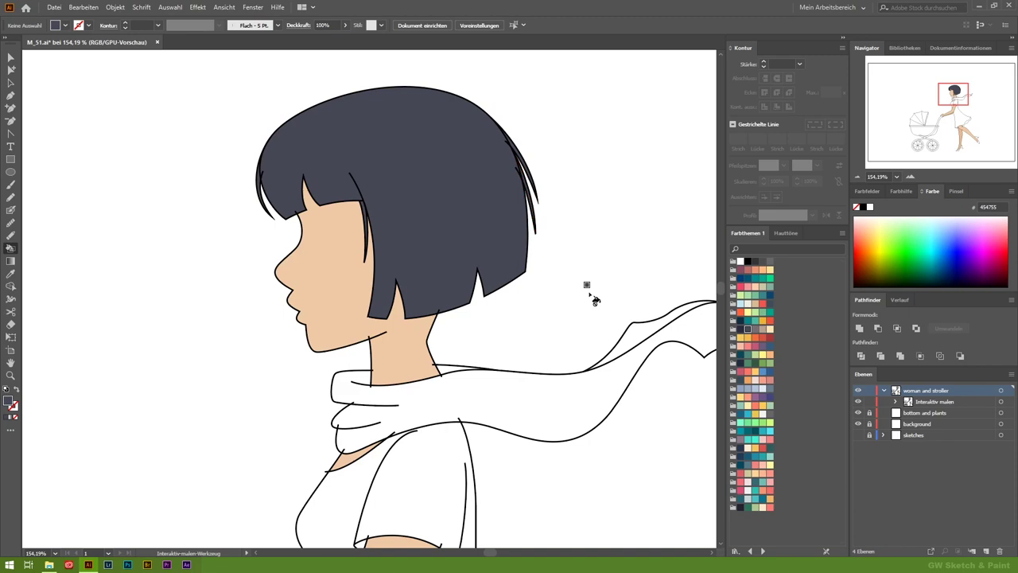
scroll(582, 247, down, 15)
click(449, 342)
scroll(377, 381, right, 3)
click(516, 278)
scroll(428, 397, up, 10)
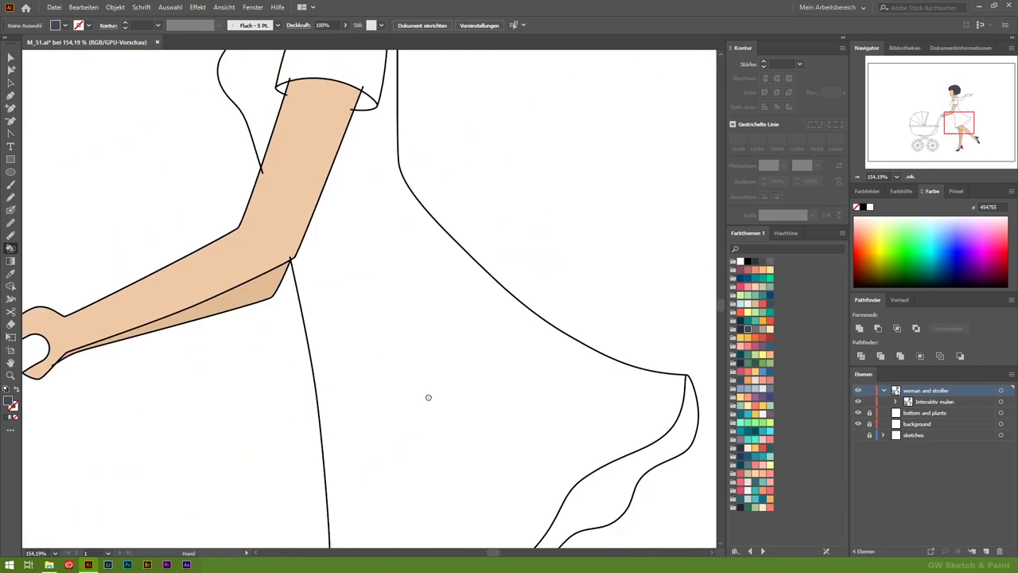
scroll(428, 397, up, 5)
Colour the dress and torso yellow F3CB60, sleeve underside and hem orange, scarf taupe
click(741, 337)
click(509, 319)
click(326, 293)
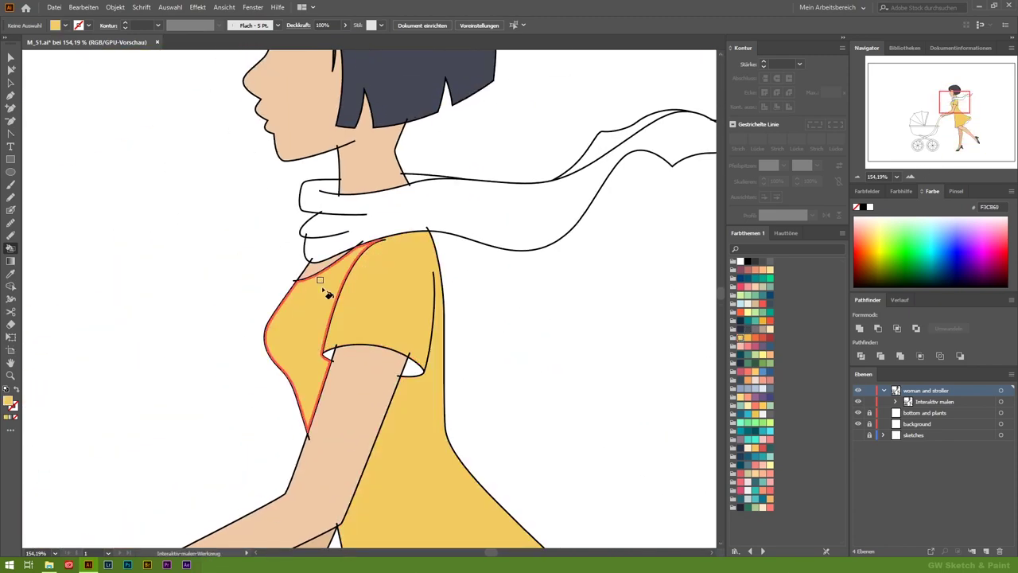
click(754, 338)
click(331, 352)
scroll(531, 425, down, 5)
click(557, 312)
scroll(212, 348, up, 3)
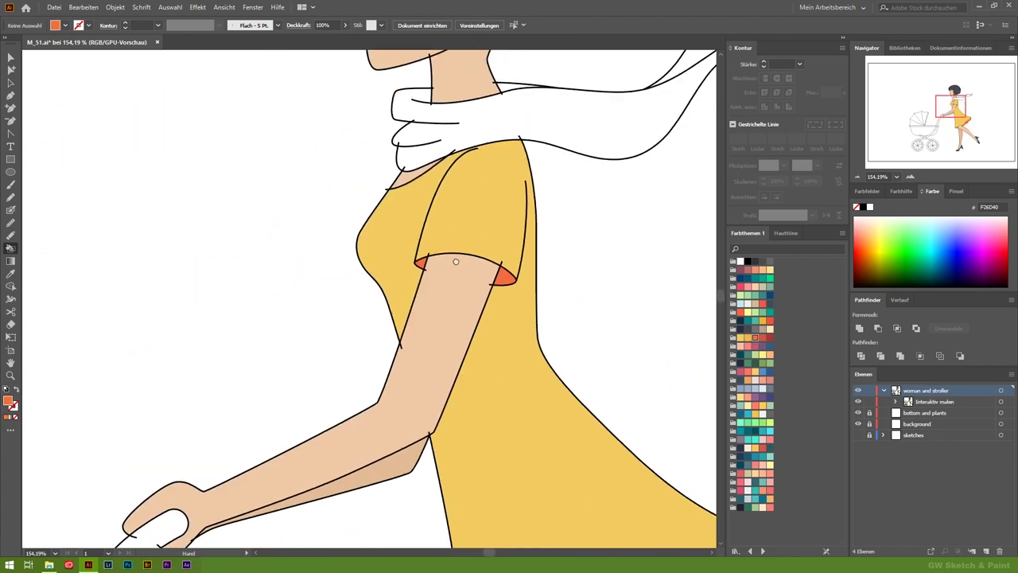
scroll(384, 336, up, 3)
click(398, 334)
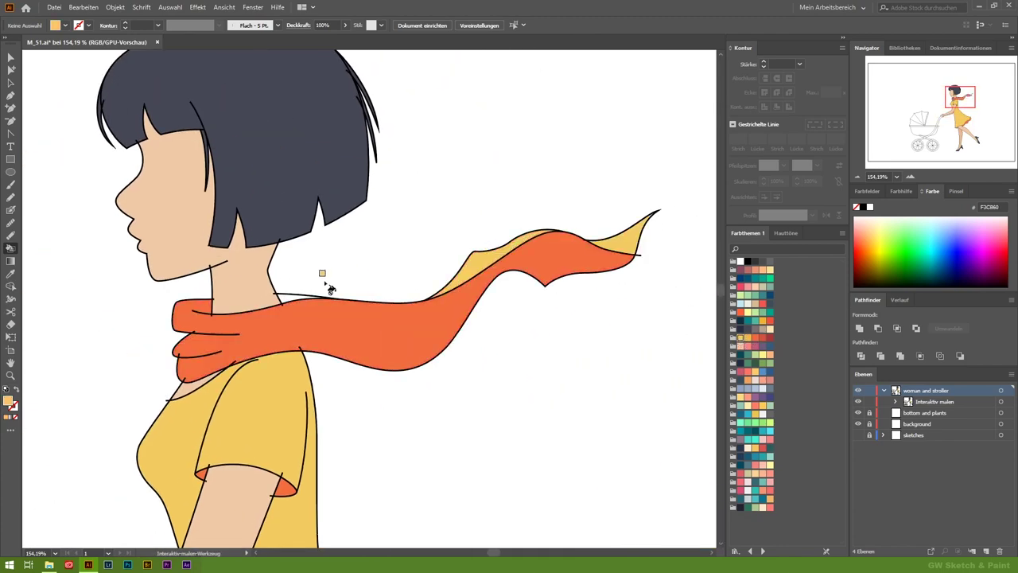
key(Up)
click(413, 325)
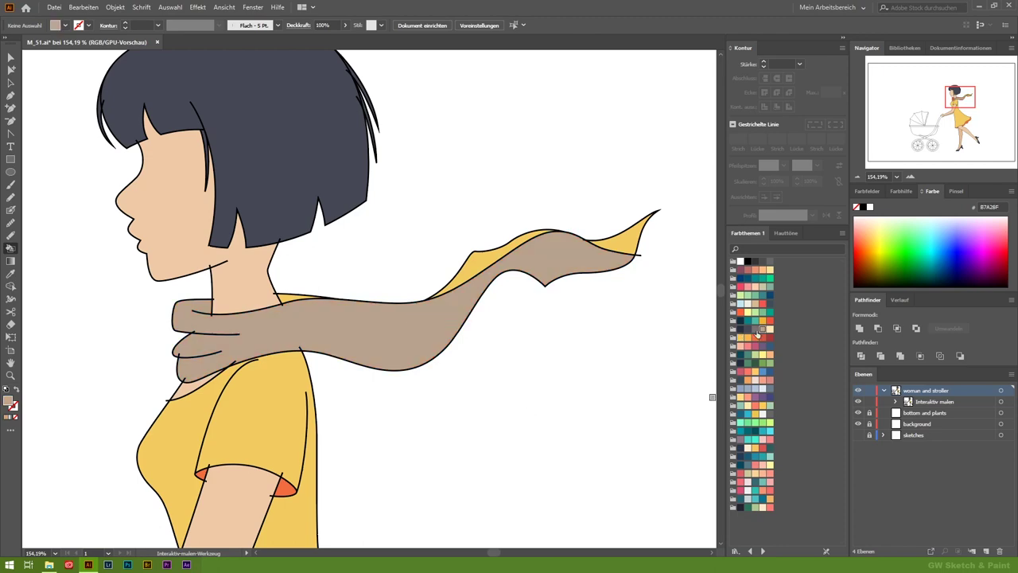
Fill the pram's canopy panels and basket yellow
scroll(483, 498, down, 2)
scroll(397, 358, left, 10)
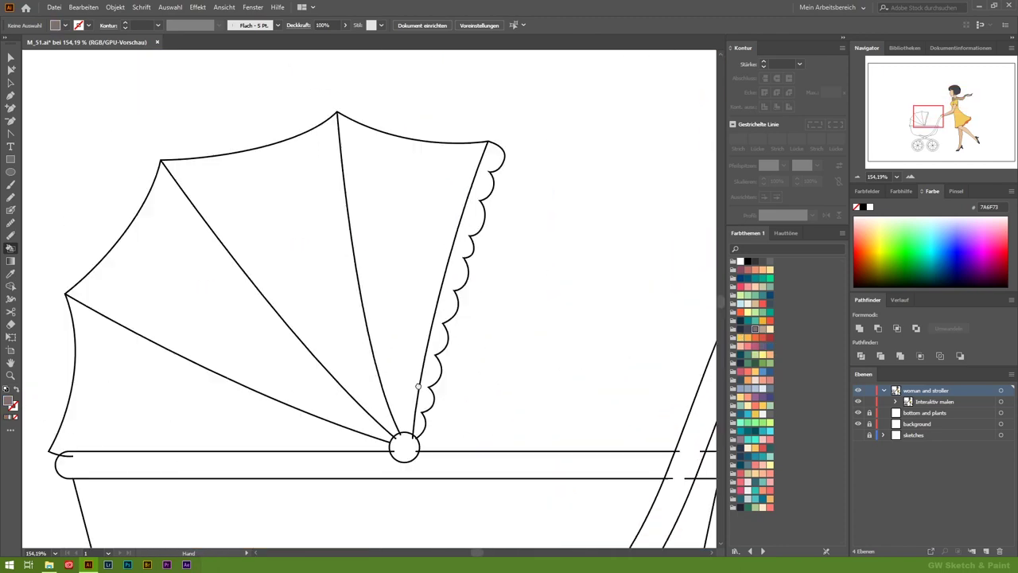
scroll(398, 358, down, 2)
key(Down)
key(Left)
key(Left)
drag(413, 199, 239, 263)
drag(234, 330, 278, 466)
scroll(277, 466, down, 3)
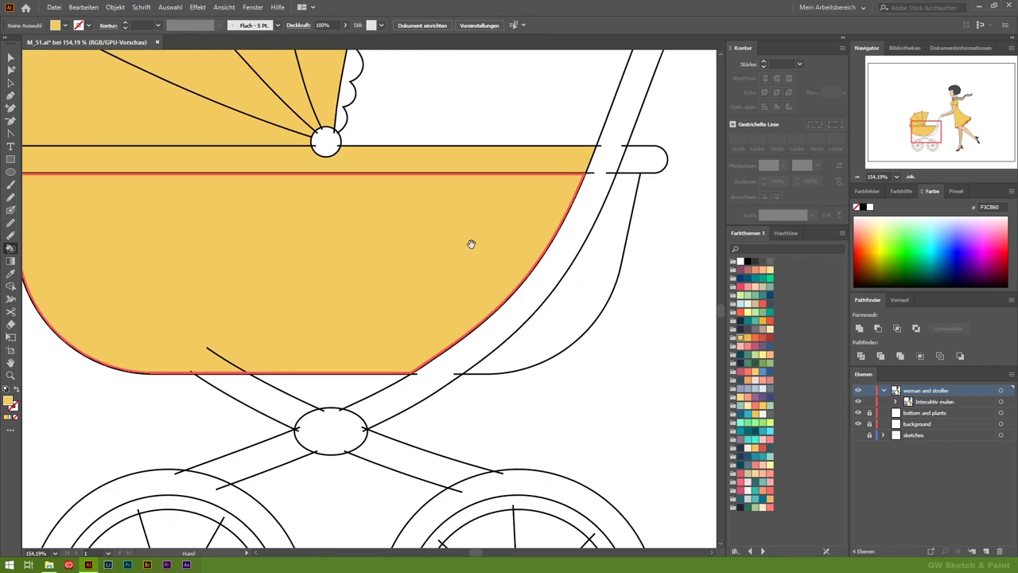
scroll(458, 140, up, 4)
Paint the pram struts and frame grey-brown
key(Left)
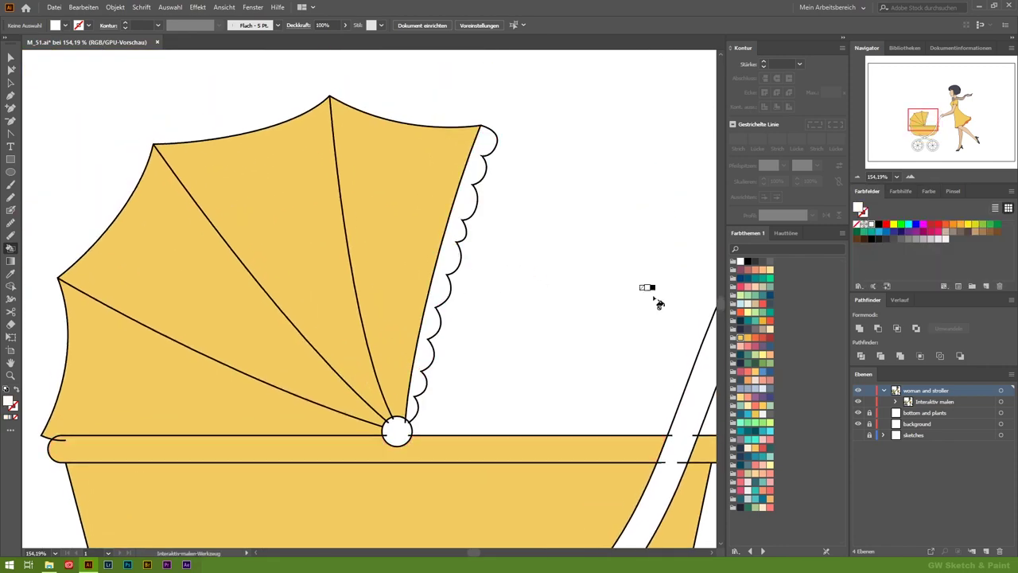
click(762, 328)
scroll(552, 211, down, 3)
scroll(551, 211, down, 3)
click(604, 183)
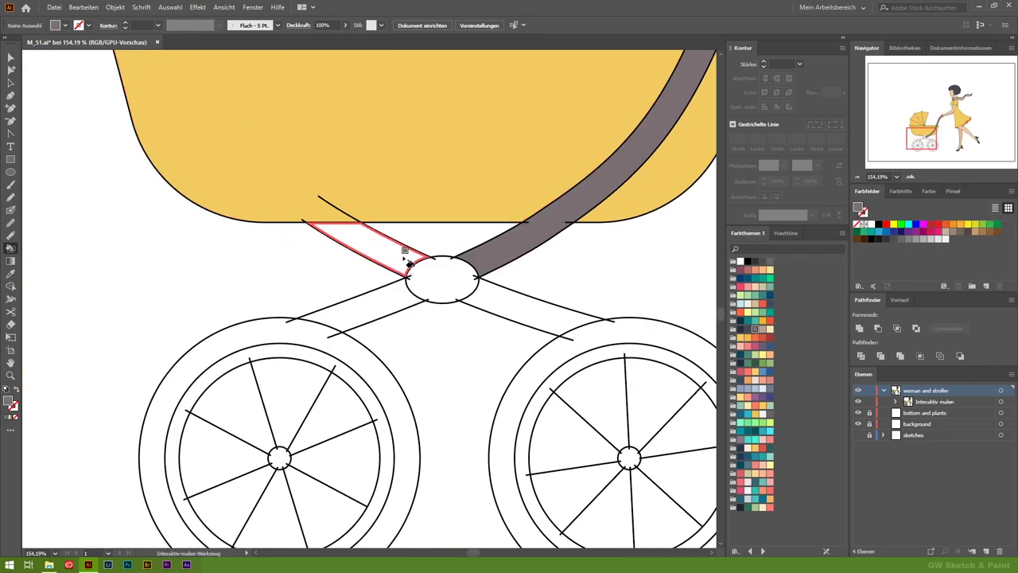
drag(350, 306, 531, 332)
key(Right)
click(442, 278)
Paint the centre oval joint and tyres tan and the inner wheel rings dark grey
scroll(411, 303, down, 3)
click(449, 342)
click(354, 342)
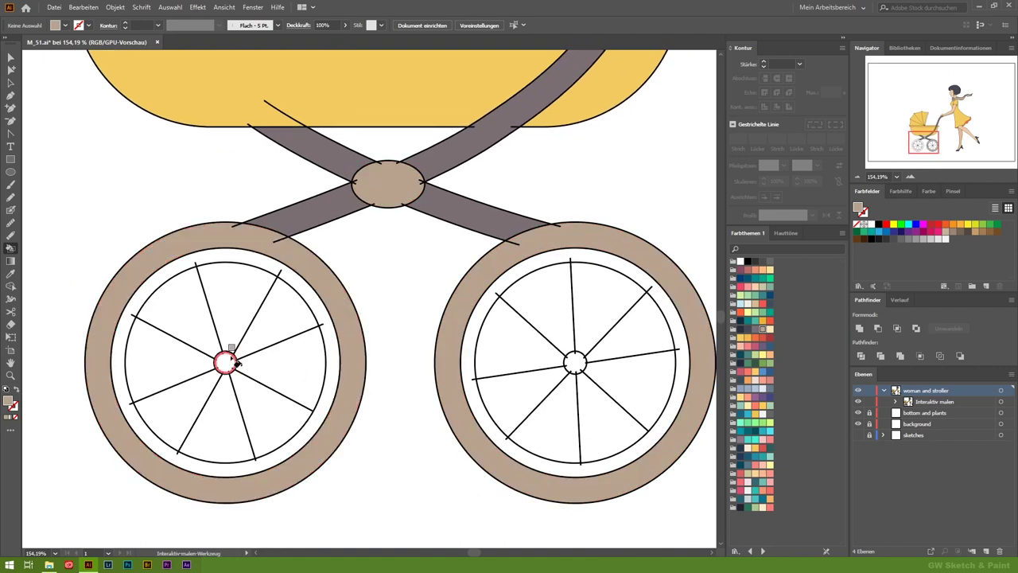
click(464, 337)
click(333, 326)
key(z)
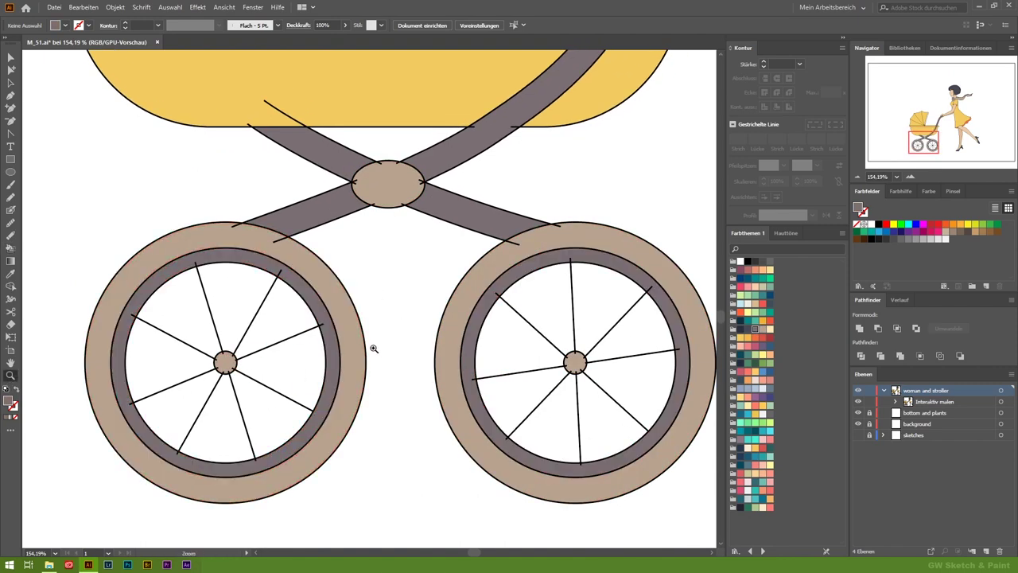
key(ctrl+0)
key(ctrl+0)
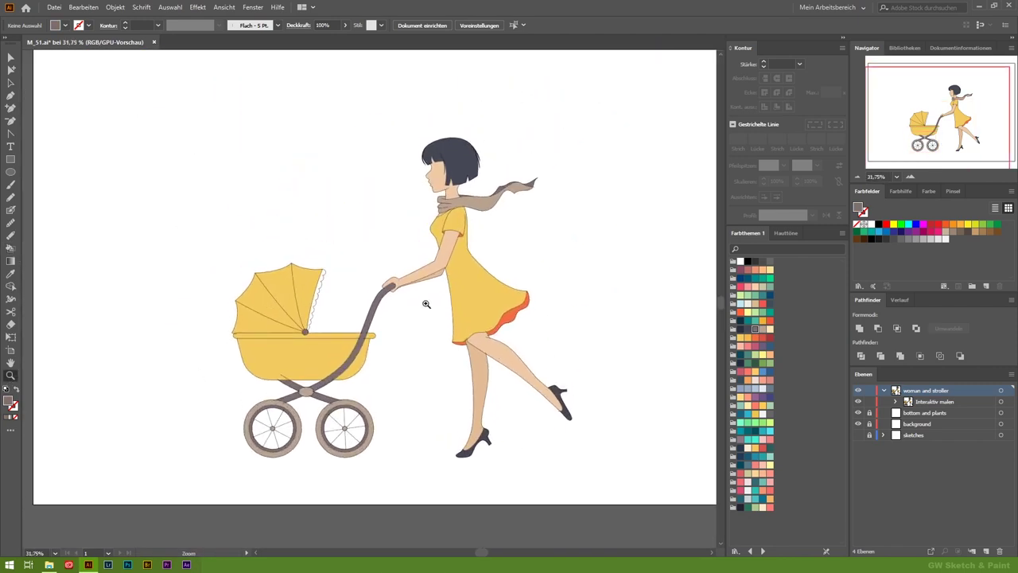
key(ctrl+a)
Expand the Live Paint group, then draw a curved detail line under the fringe
click(482, 26)
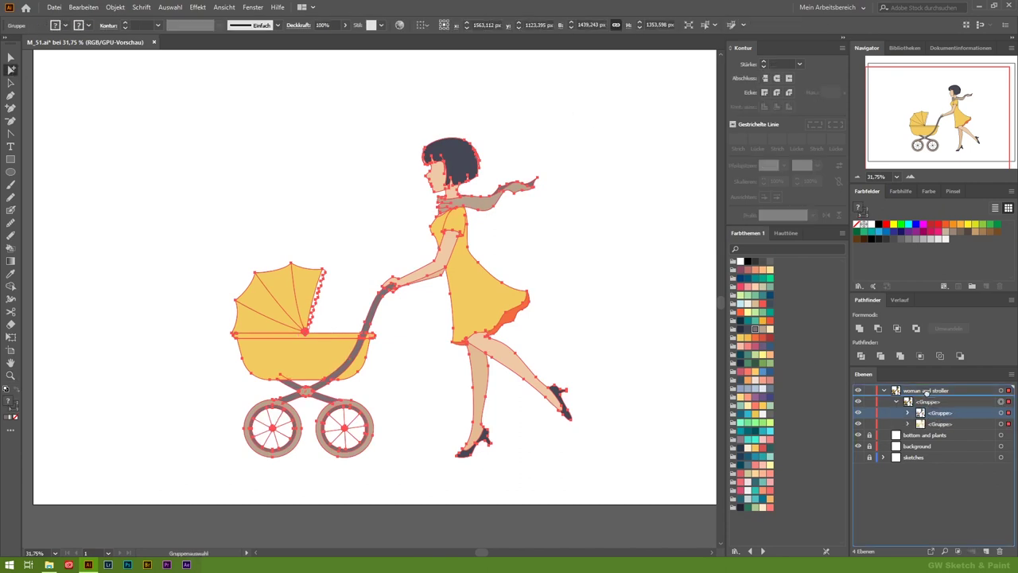
click(667, 409)
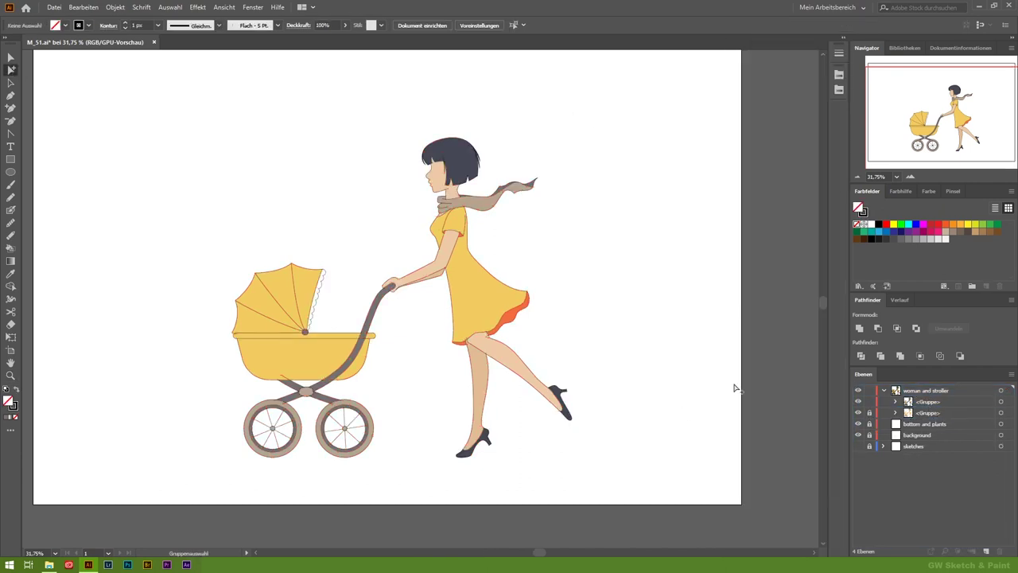
click(16, 390)
scroll(446, 183, up, 8)
key(n)
mouse_move(382, 193)
mouse_down()
mouse_move(402, 181)
mouse_move(375, 186)
mouse_up()
key(ctrl)
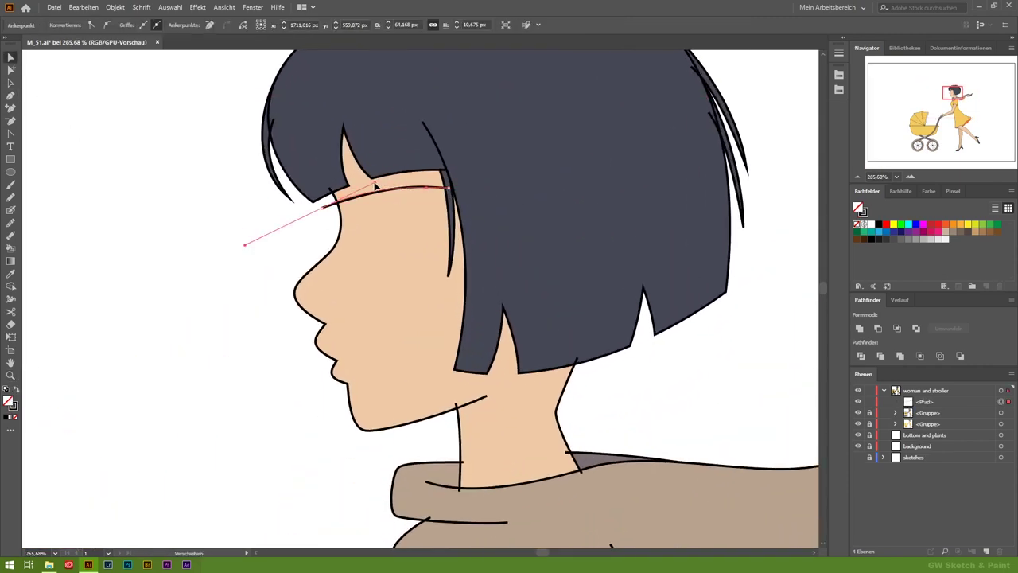
drag(325, 206, 326, 205)
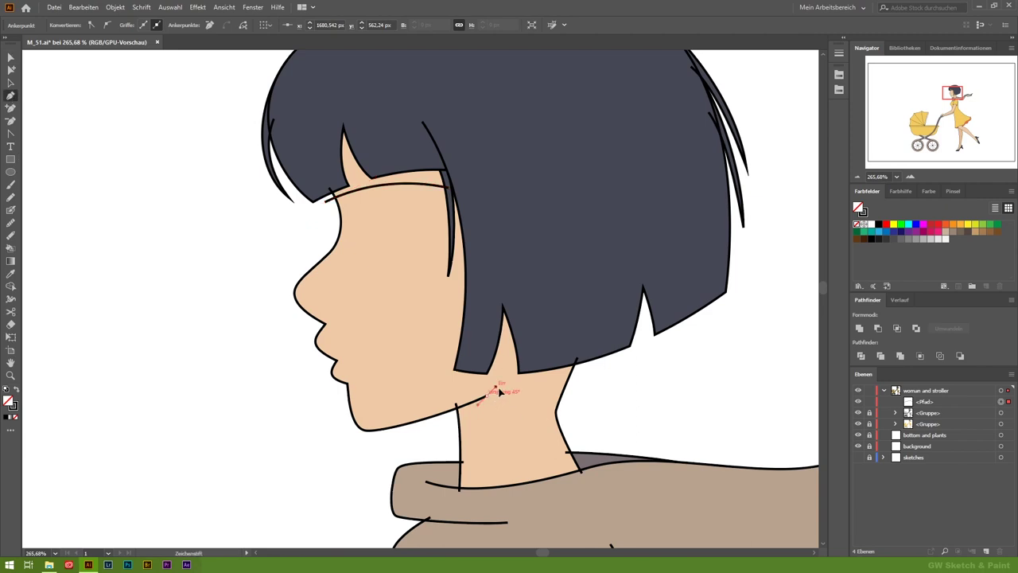
Draw fold lines on the scarf and a curved detail line along the neckline and shoulder
drag(567, 496, 602, 313)
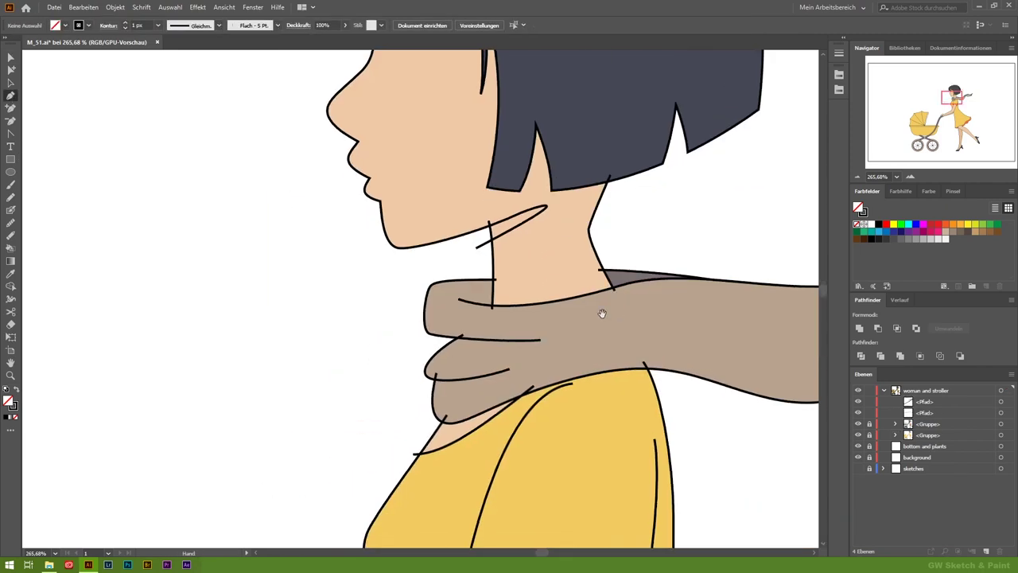
click(375, 352)
drag(482, 397, 307, 397)
mouse_move(635, 397)
mouse_down()
mouse_move(597, 246)
mouse_move(602, 180)
mouse_up()
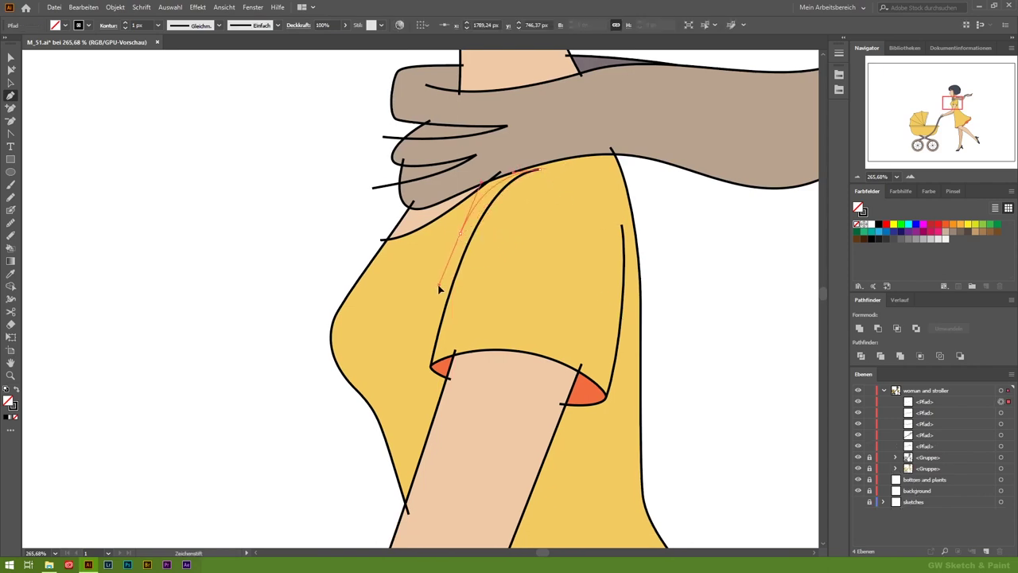
click(420, 379)
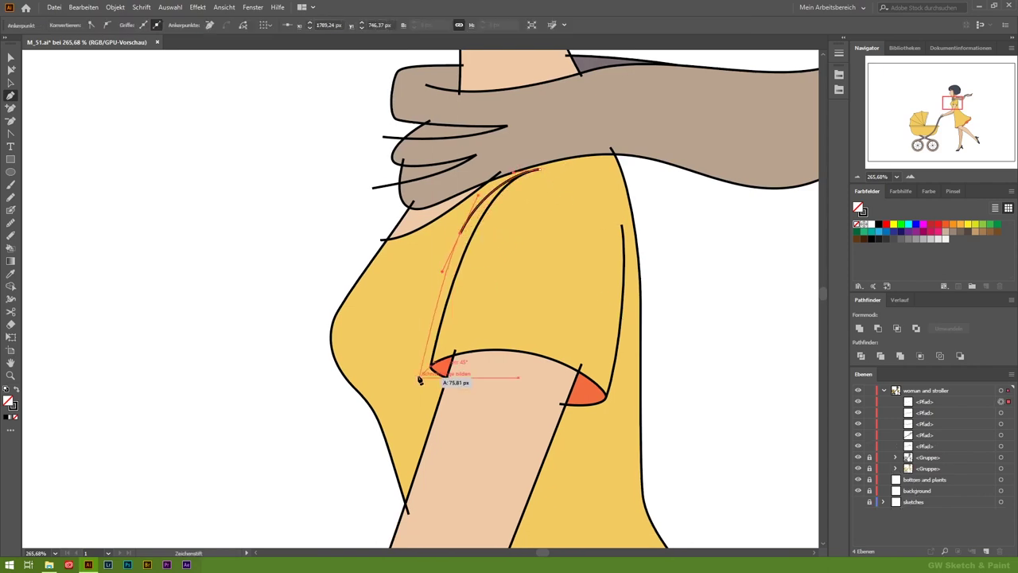
click(392, 515)
drag(531, 157, 495, 193)
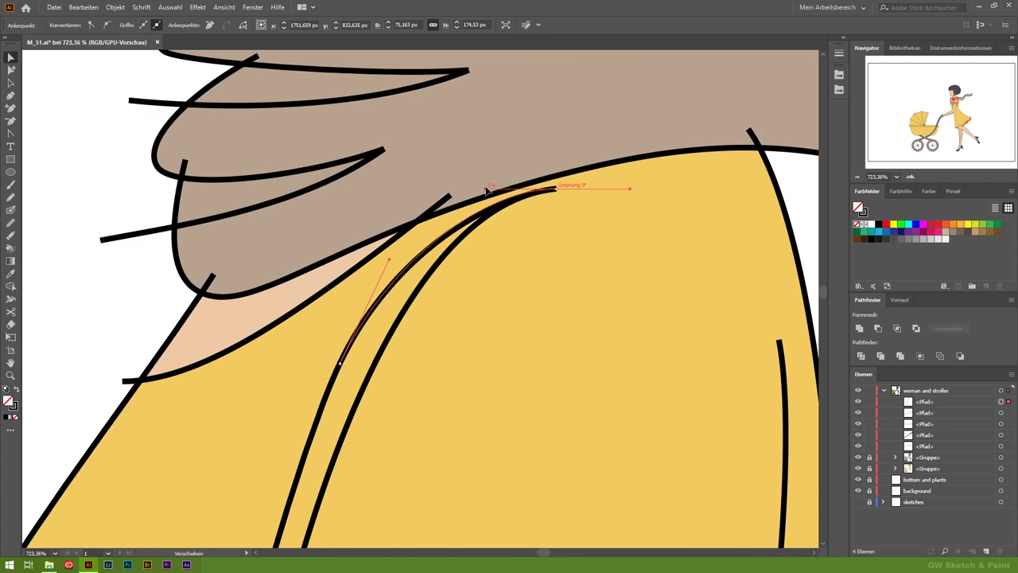
drag(388, 259, 415, 242)
click(339, 364)
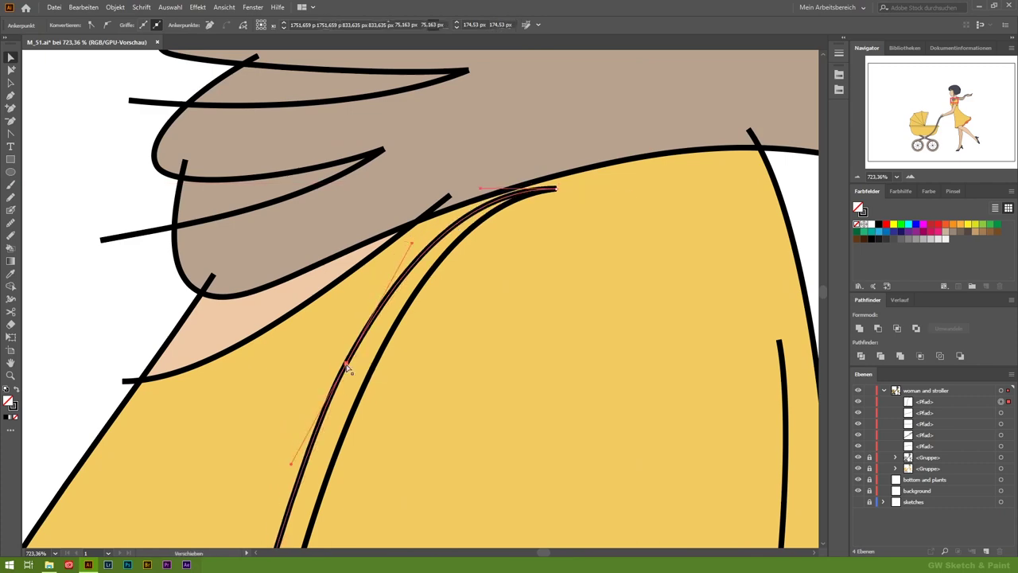
drag(340, 364, 175, 343)
drag(119, 328, 564, 252)
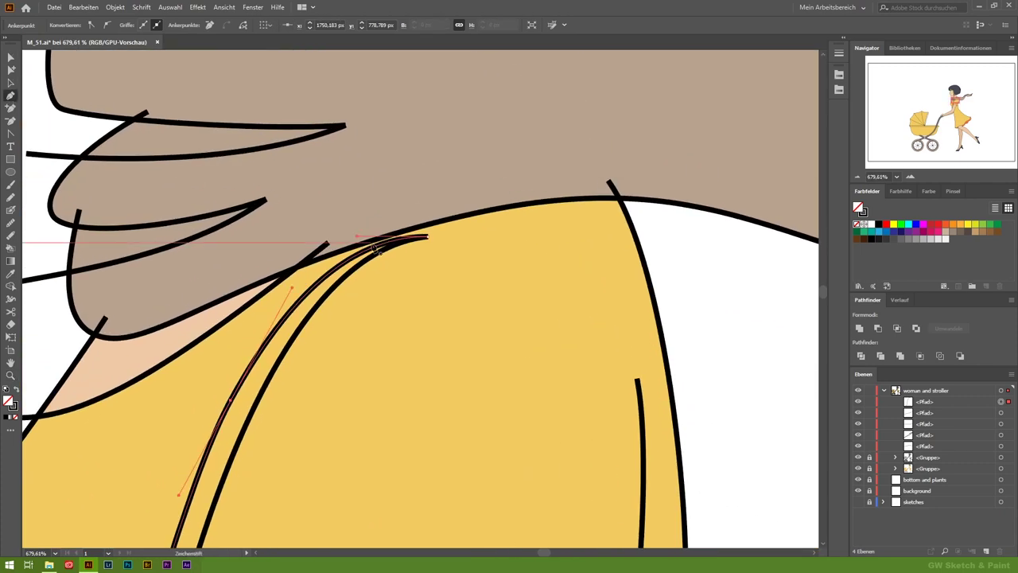
key(ctrl+shift+a)
Draw a detail line down the sleeve's back edge and along the arm
scroll(520, 289, down, 3)
drag(395, 289, 579, 142)
click(563, 353)
drag(515, 438, 480, 446)
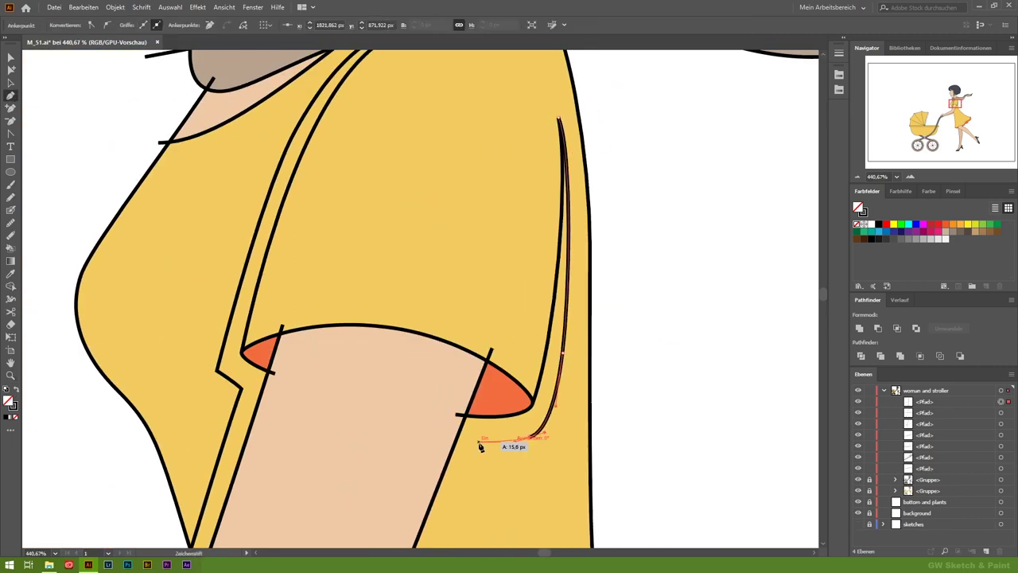
scroll(477, 413, down, 5)
click(502, 353)
click(445, 472)
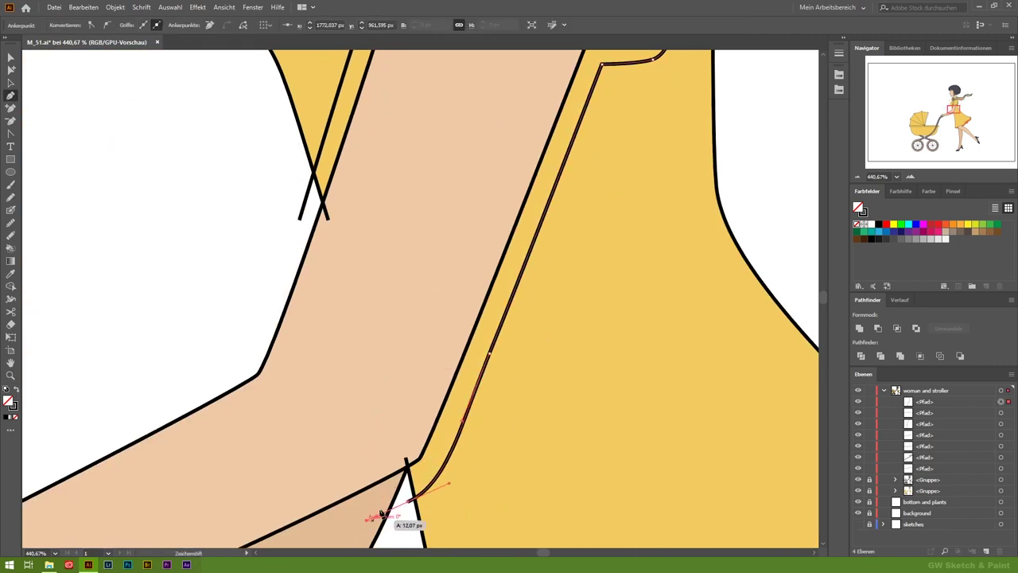
key(ctrl+shift+a)
scroll(444, 327, up, 10)
Draw a closed shading shape across the top of the arm down to the forearm
key(p)
click(344, 249)
drag(565, 282, 588, 302)
click(10, 375)
drag(239, 239, 64, 210)
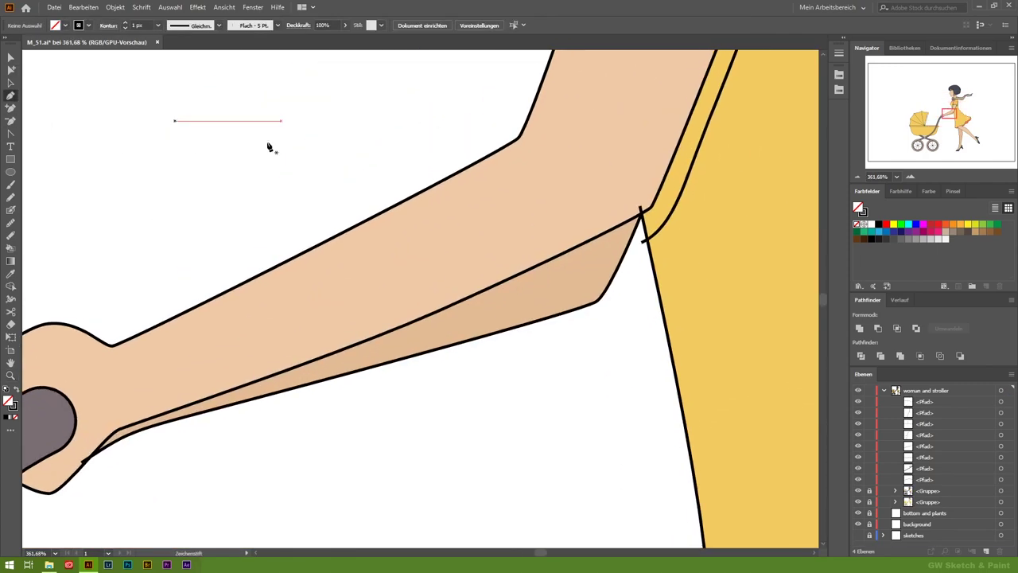
click(154, 434)
click(114, 453)
Draw a curved shadow line across the upper thigh, deselect it and zoom out
scroll(589, 352, down, 10)
click(312, 316)
drag(567, 211, 771, 196)
key(ctrl)
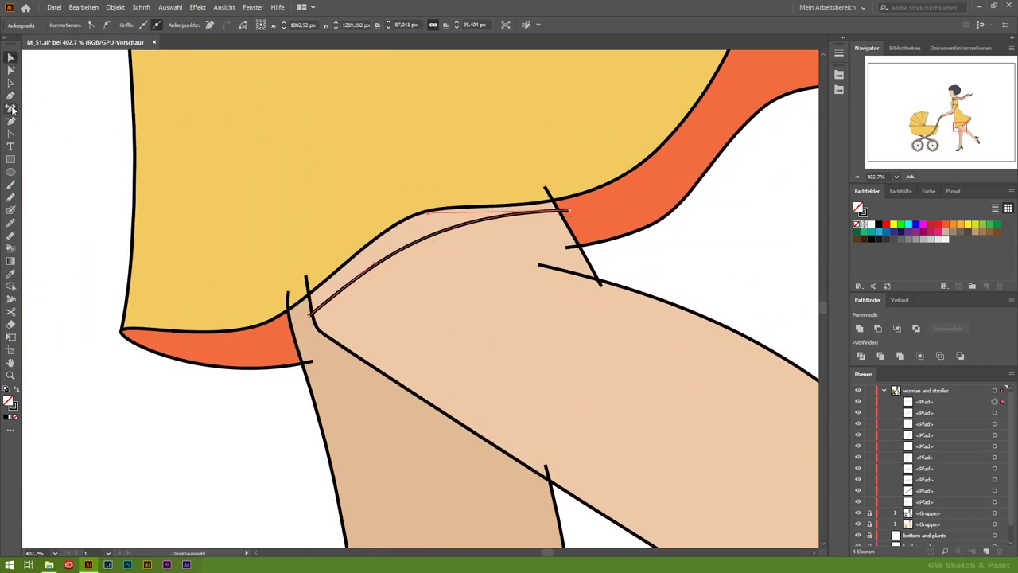
click(12, 109)
key(ctrl+shift+a)
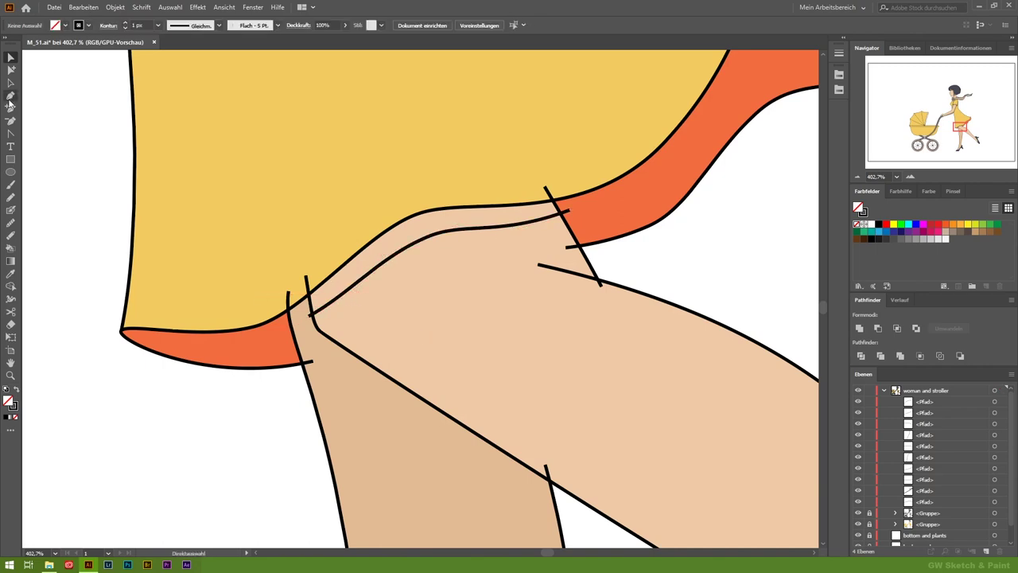
scroll(349, 377, down, 1)
scroll(421, 390, down, 2)
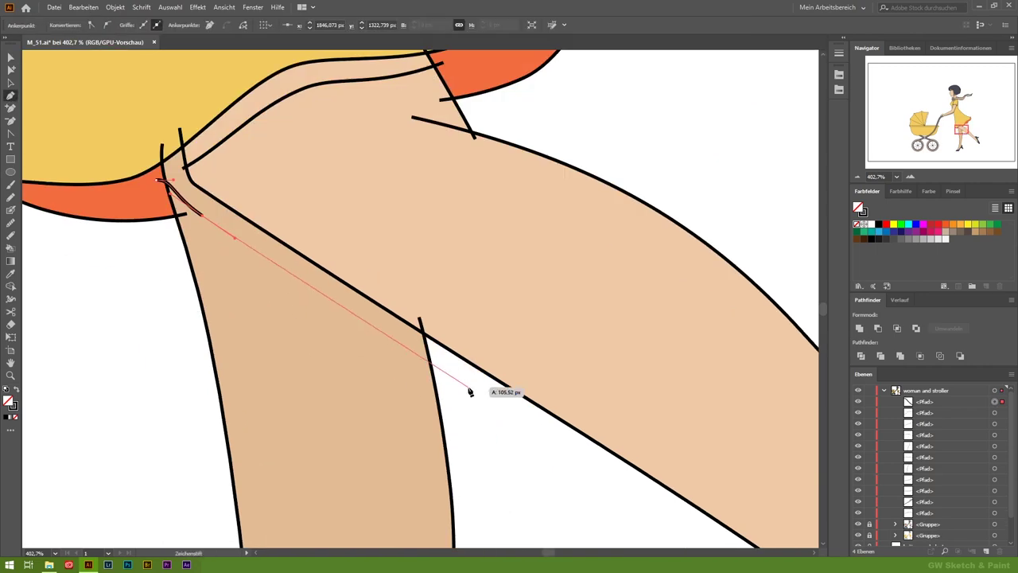
click(470, 391)
scroll(429, 334, down, 3)
scroll(477, 294, up, 3)
scroll(582, 239, up, 2)
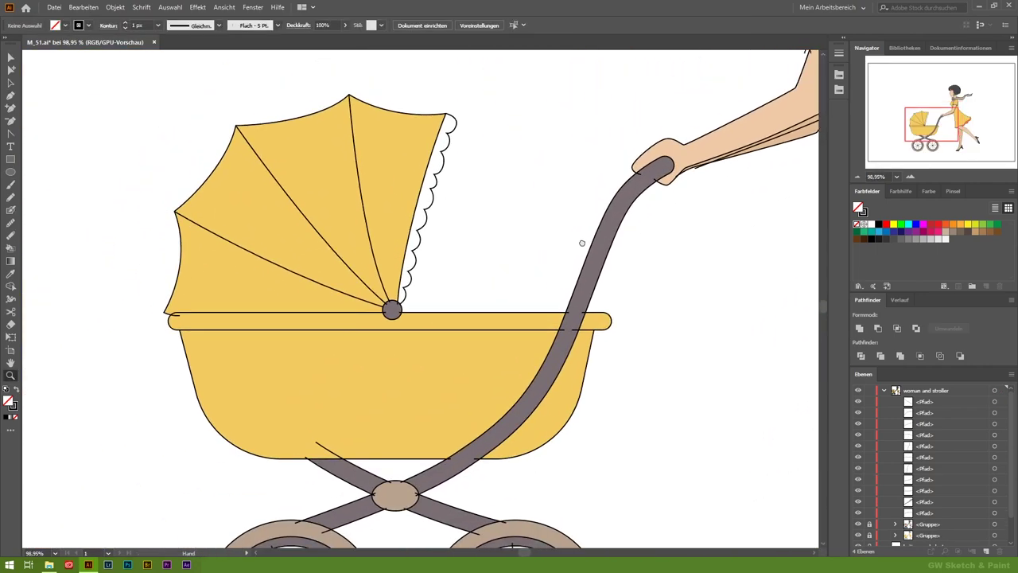
Draw a curved detail line along the bottom of the pram tub
click(58, 336)
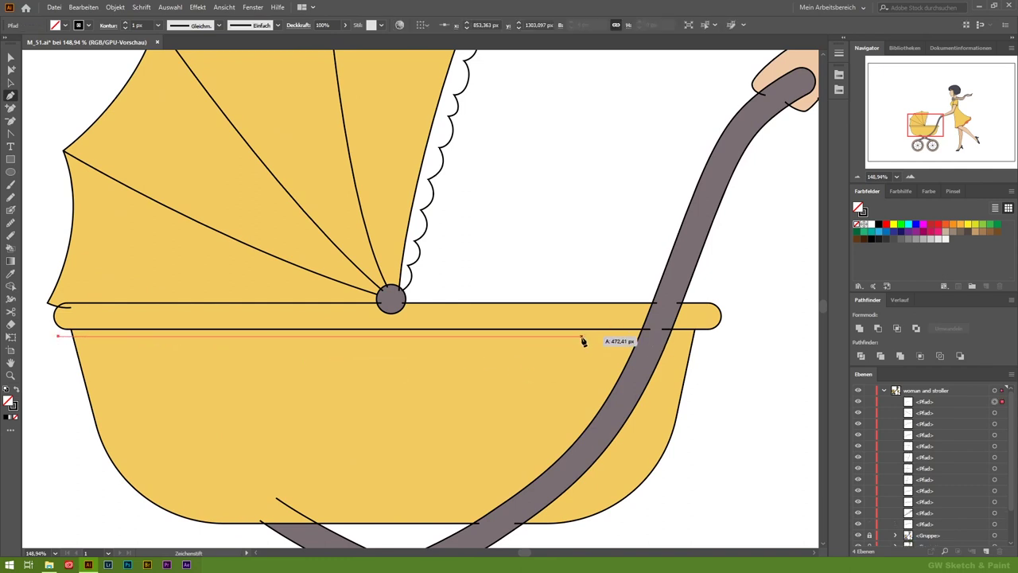
click(589, 339)
mouse_move(279, 501)
mouse_down()
mouse_move(96, 461)
mouse_move(64, 386)
mouse_up()
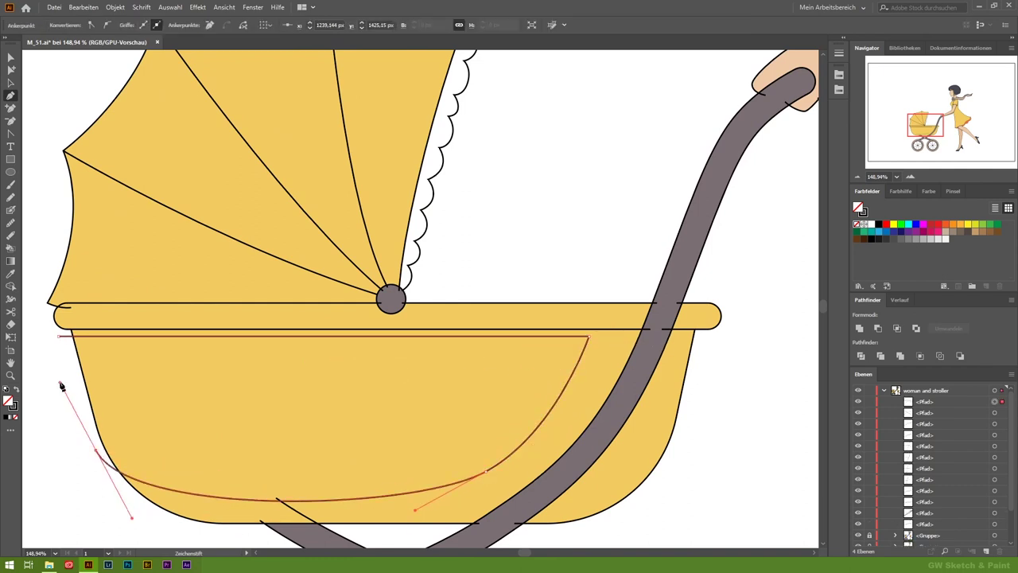
scroll(315, 162, up, 4)
Draw a curved fold line from the canopy hub across a canopy panel
click(494, 438)
scroll(424, 150, up, 3)
drag(378, 122, 416, 300)
drag(503, 283, 470, 374)
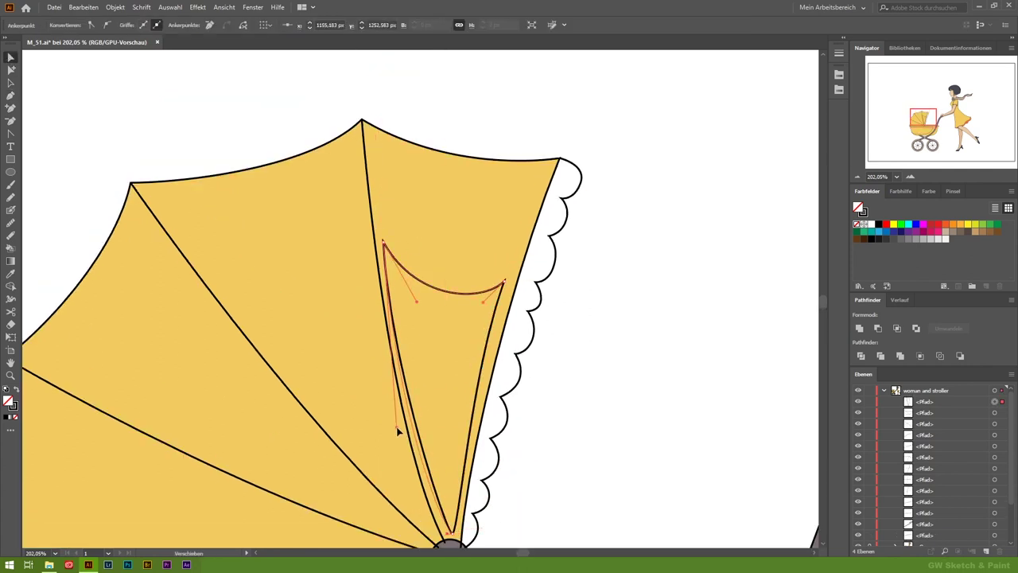
click(503, 283)
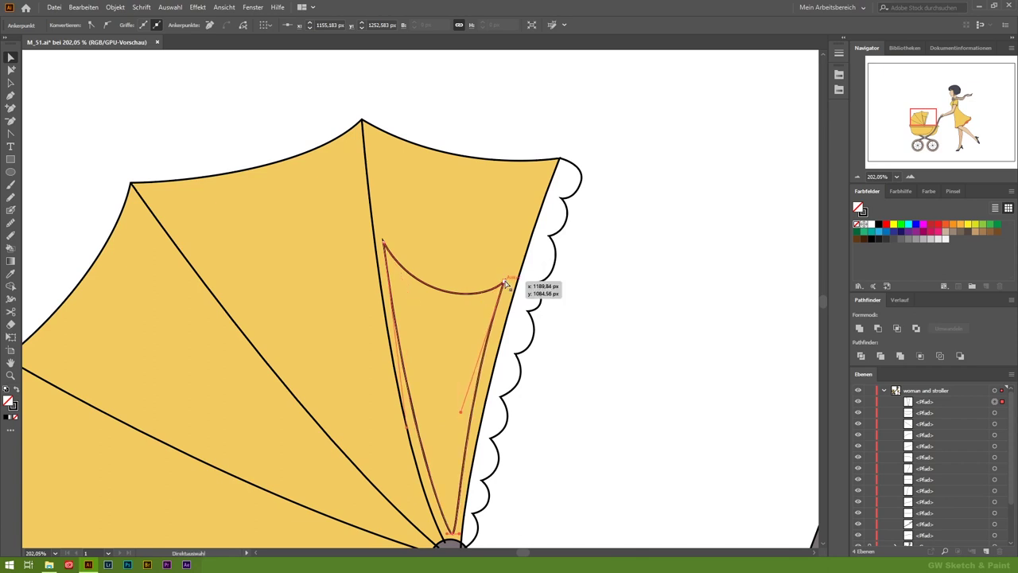
scroll(254, 262, down, 2)
Draw a closed fold shape from the hub to the panel edge and reshape its curve
click(466, 464)
click(224, 183)
drag(390, 173, 391, 279)
click(466, 464)
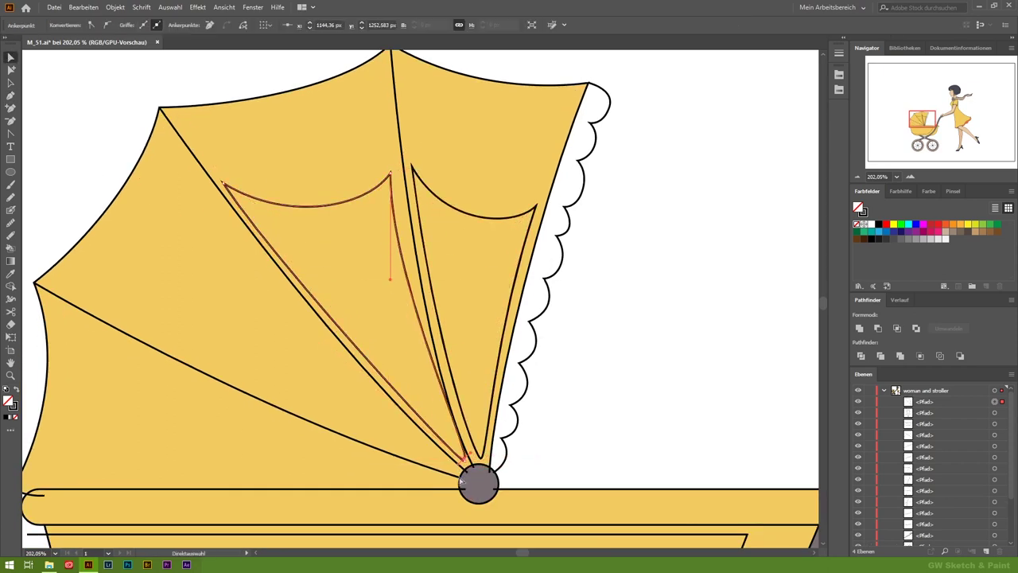
scroll(469, 469, up, 5)
drag(449, 433, 468, 418)
scroll(493, 509, down, 5)
click(449, 344)
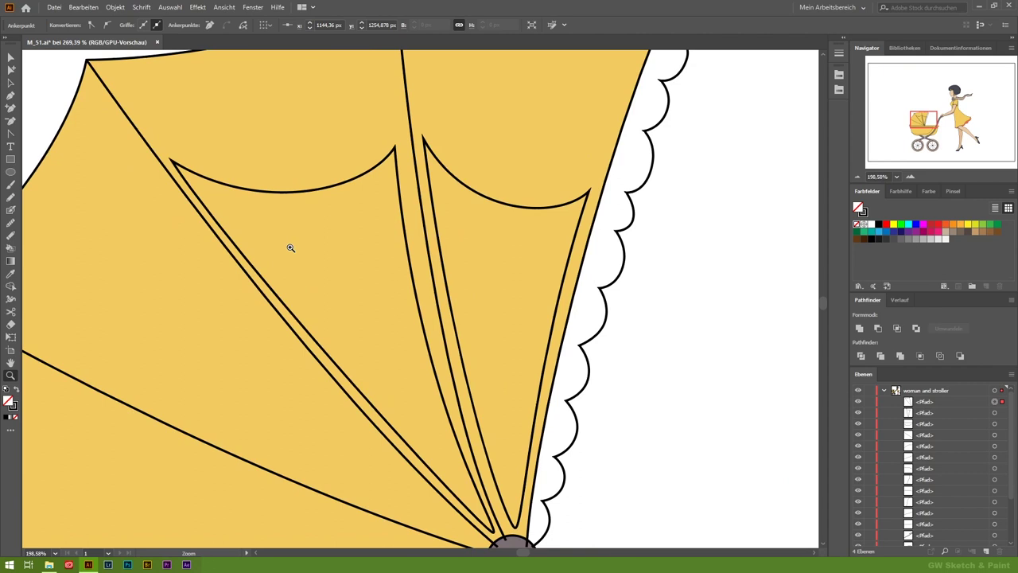
drag(438, 449, 438, 455)
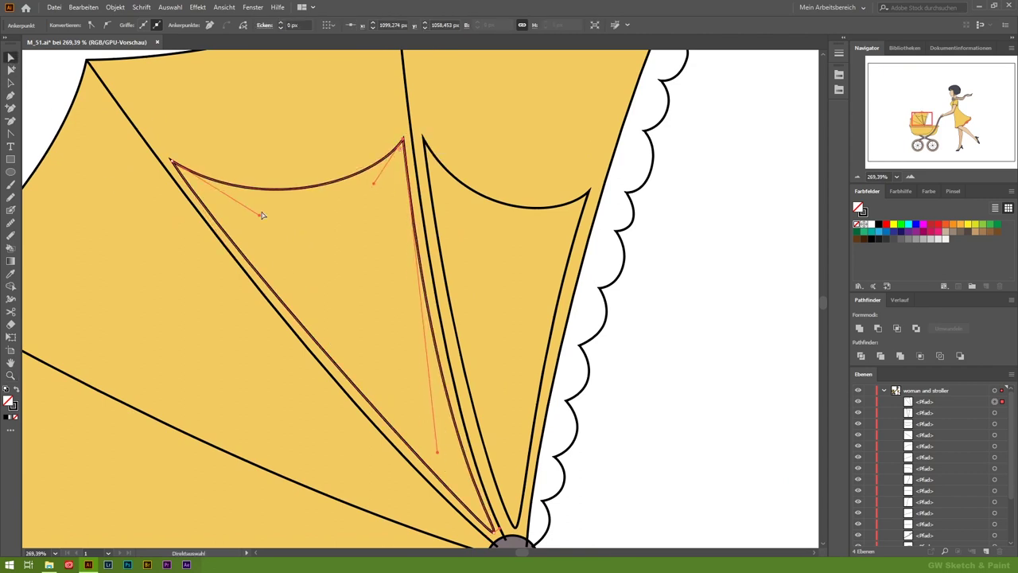
Draw another canopy fold from the hub up to the canopy edge
click(284, 371)
scroll(284, 371, down, 3)
key(p)
click(580, 430)
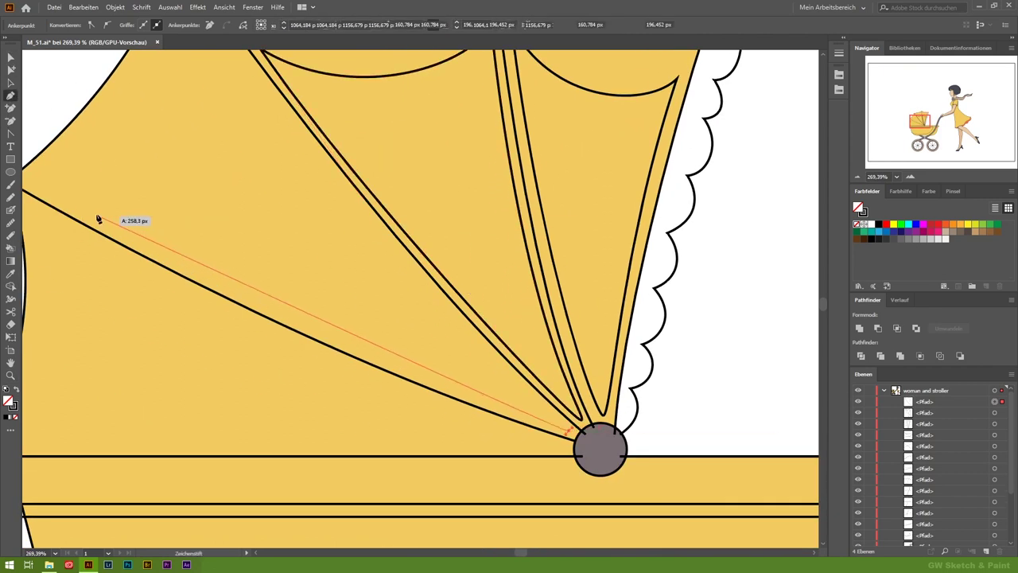
scroll(214, 136, left, 3)
drag(364, 213, 500, 234)
drag(534, 95, 648, 262)
scroll(648, 263, right, 4)
scroll(648, 262, down, 2)
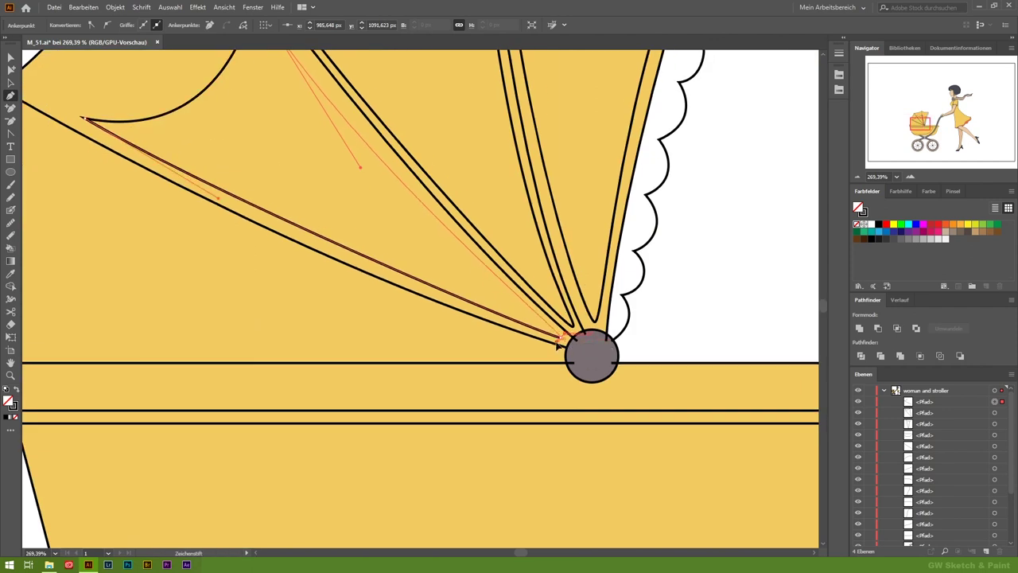
Draw a fold along the lower canopy panel, closed at the hub, and reshape its top point
click(560, 357)
scroll(334, 353, left, 3)
drag(195, 347, 302, 317)
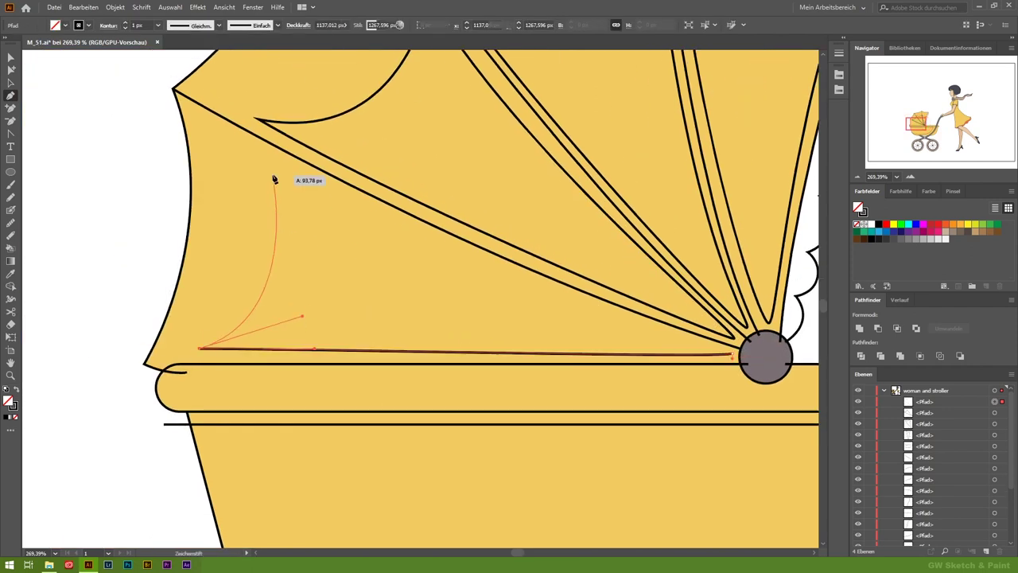
drag(271, 167, 498, 284)
click(730, 350)
click(11, 60)
click(273, 165)
drag(498, 284, 517, 299)
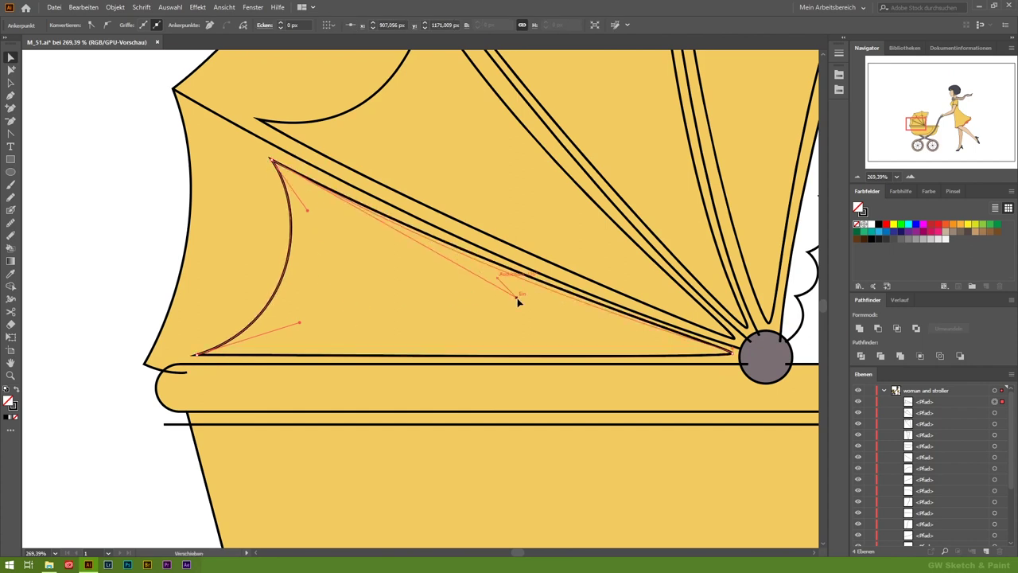
Draw one more canopy fold and adjust the curve at its bottom point
scroll(517, 299, up, 3)
key(p)
drag(256, 221, 391, 247)
drag(432, 94, 575, 316)
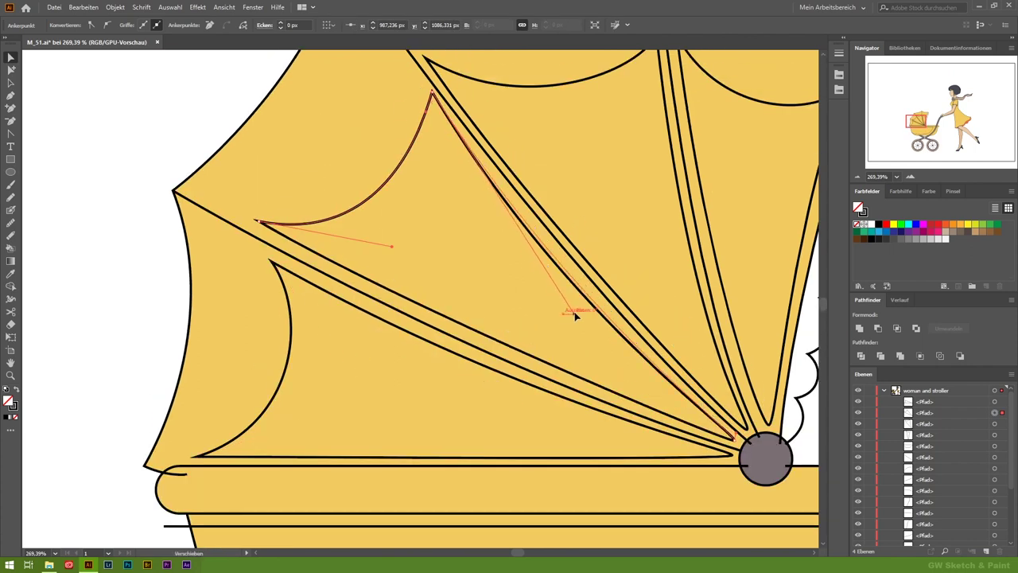
drag(391, 247, 386, 255)
key(ctrl+shift+a)
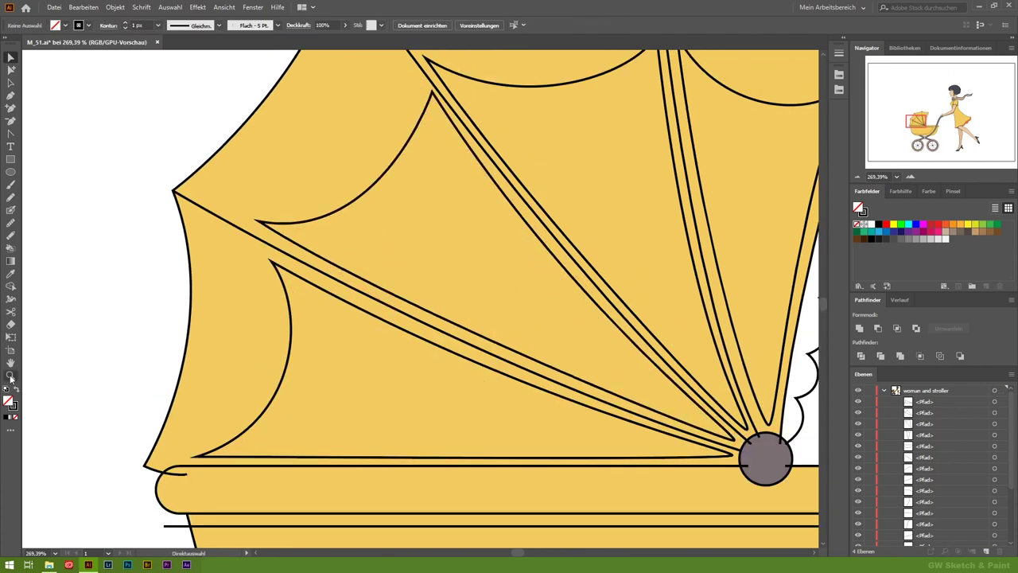
Draw and reshape a crescent curve on the canopy hub
scroll(605, 425, up, 3)
key(p)
drag(428, 364, 279, 325)
key(a)
drag(579, 404, 542, 414)
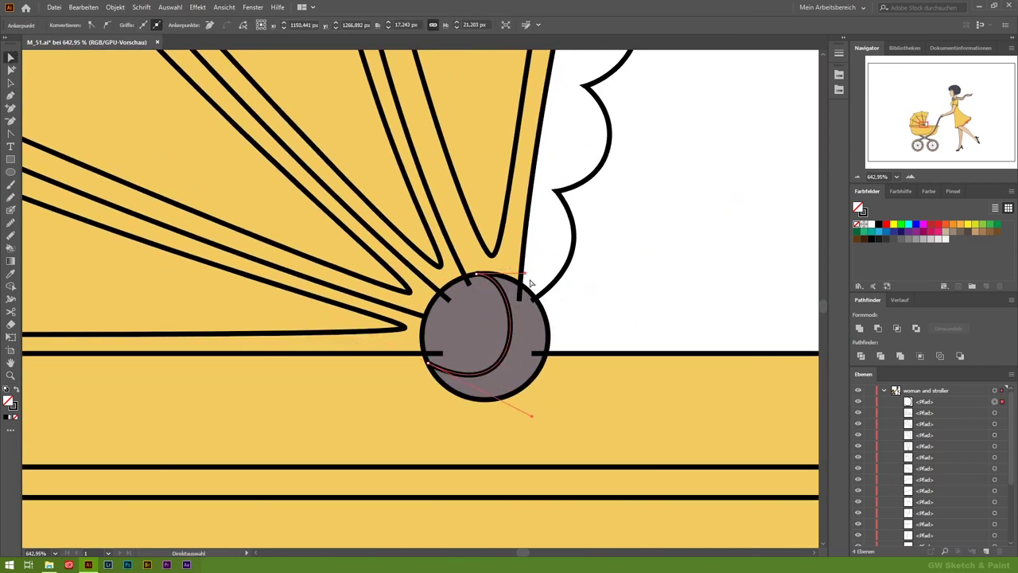
key(ctrl+shift+a)
key(z)
scroll(182, 302, down, 3)
scroll(182, 302, down, 5)
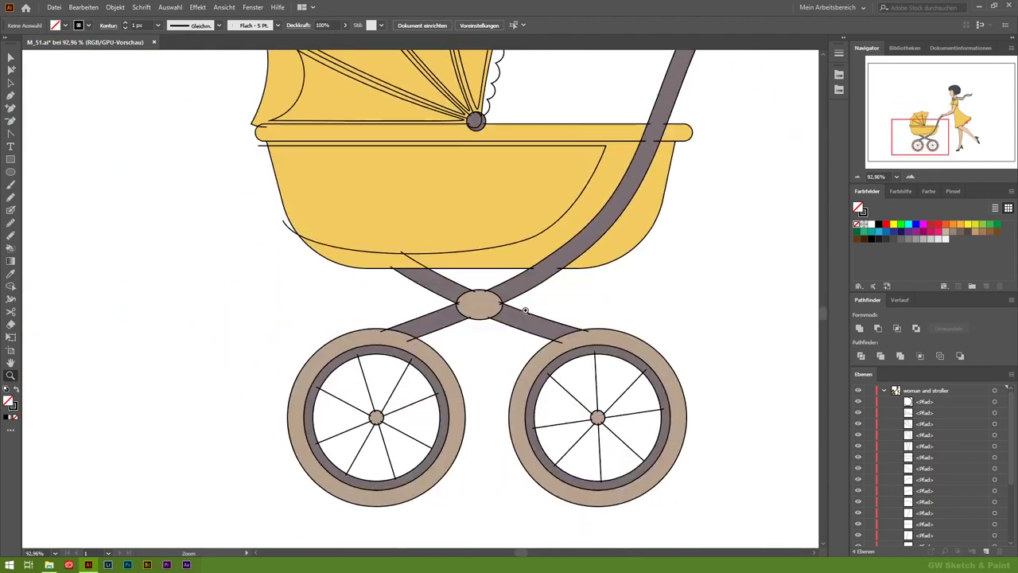
Add a line ending inside the frame's centre ellipse and a short line below the pram
key(ctrl+plus)
click(455, 371)
key(ctrl+shift+a)
key(z)
scroll(231, 307, down, 5)
scroll(465, 334, up, 3)
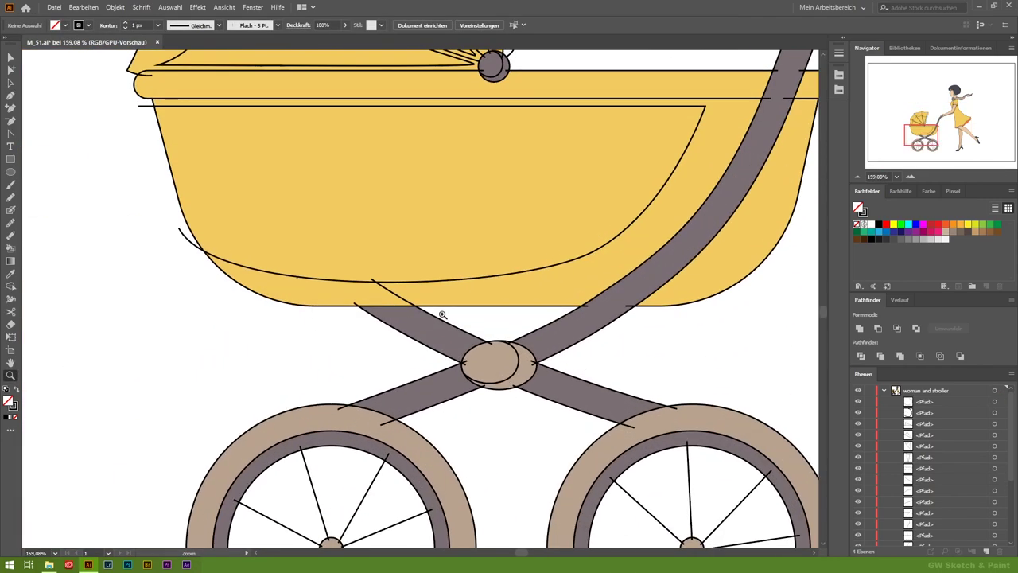
scroll(465, 334, up, 2)
key(p)
drag(383, 319, 504, 317)
key(ctrl+shift+a)
Select all the woman-and-pram paths and convert them into a Live Paint group
key(z)
scroll(126, 355, down, 6)
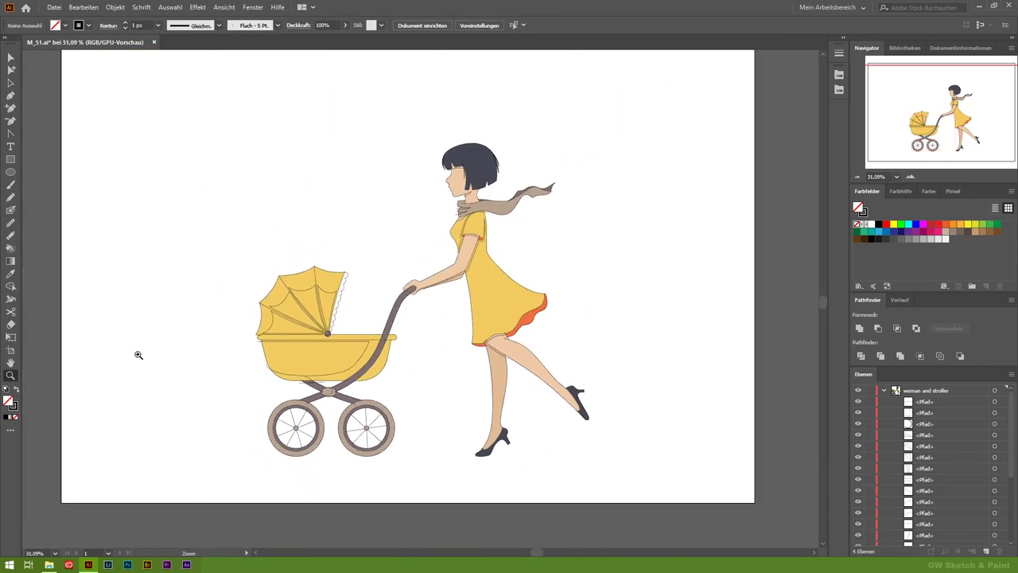
scroll(938, 461, down, 5)
click(995, 495)
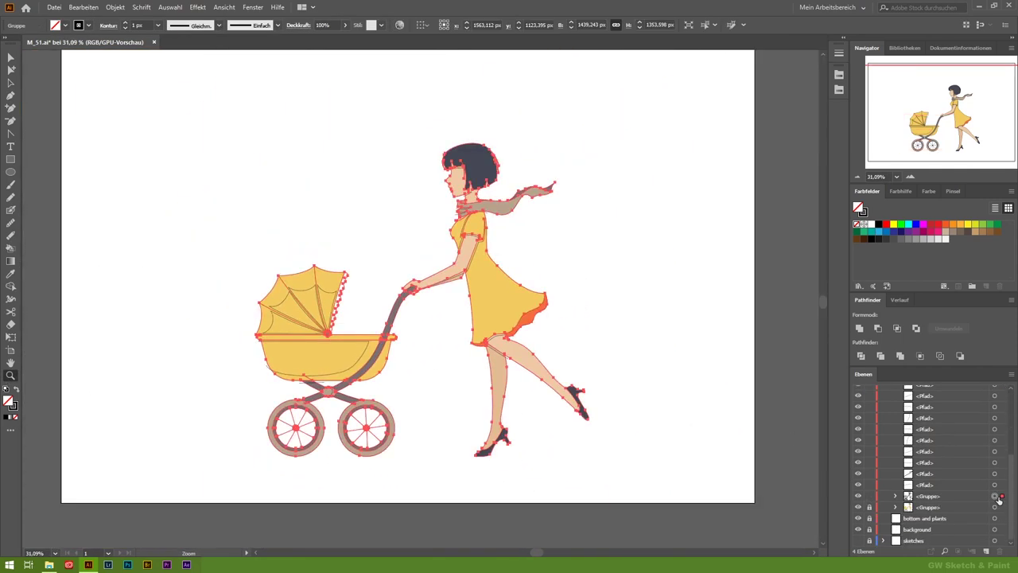
key(ctrl+shift+g)
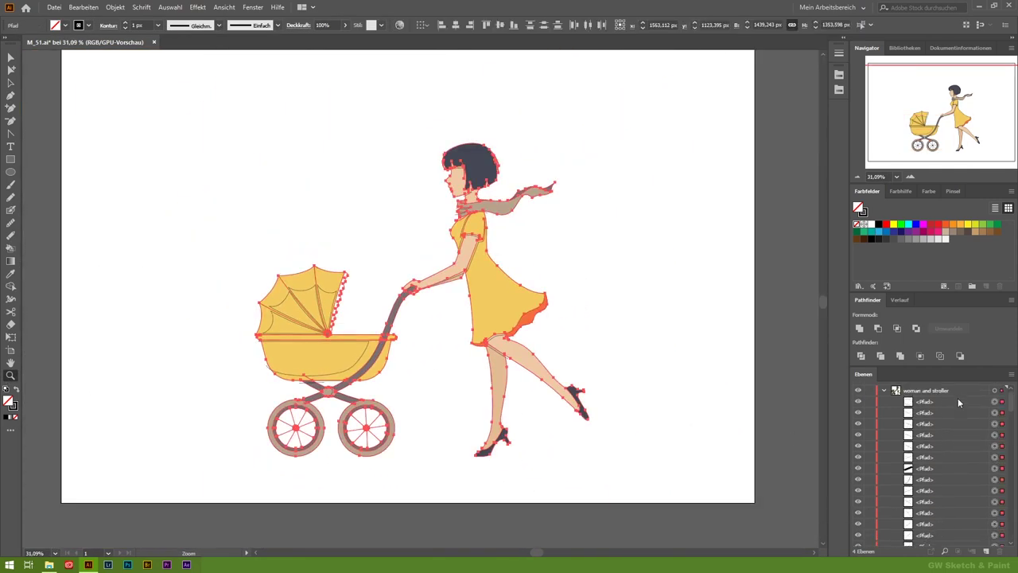
click(115, 7)
click(342, 334)
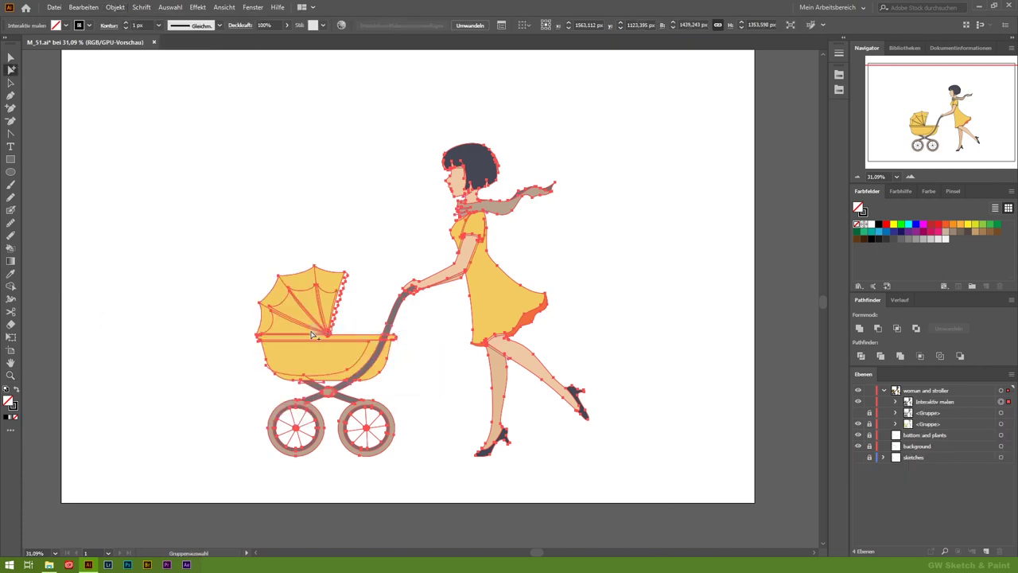
click(489, 181)
click(486, 171)
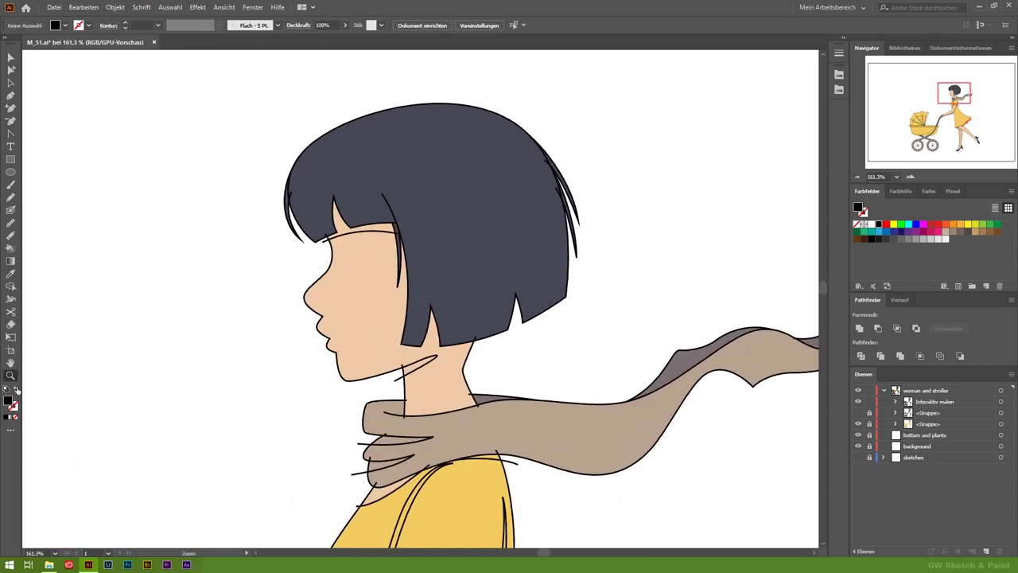
Draw a curve through the hair, splitting it into front and back sections
key(p)
drag(384, 81, 471, 66)
click(554, 216)
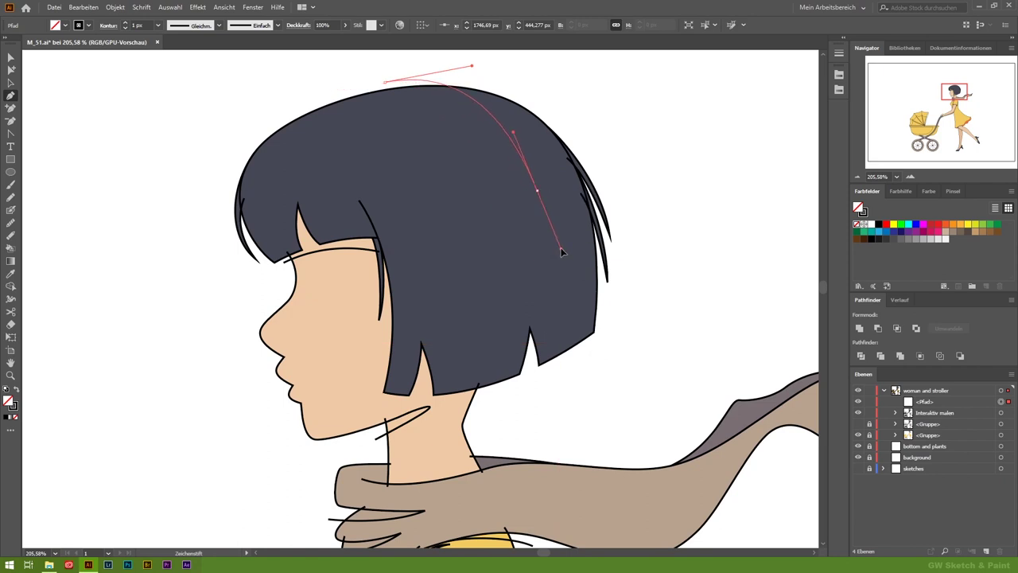
drag(491, 394, 454, 484)
key(ctrl+shift+a)
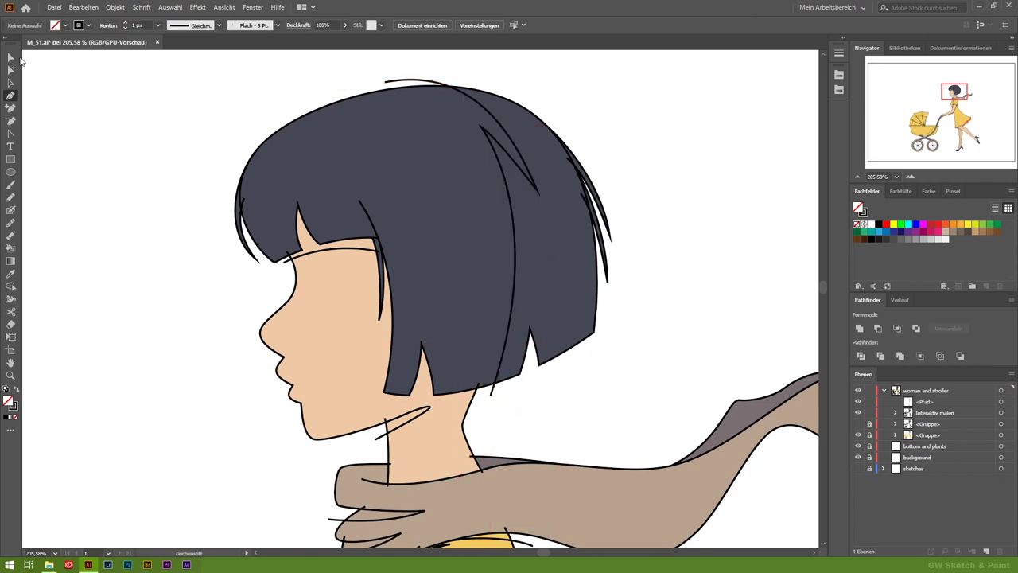
drag(491, 394, 500, 389)
drag(384, 81, 418, 84)
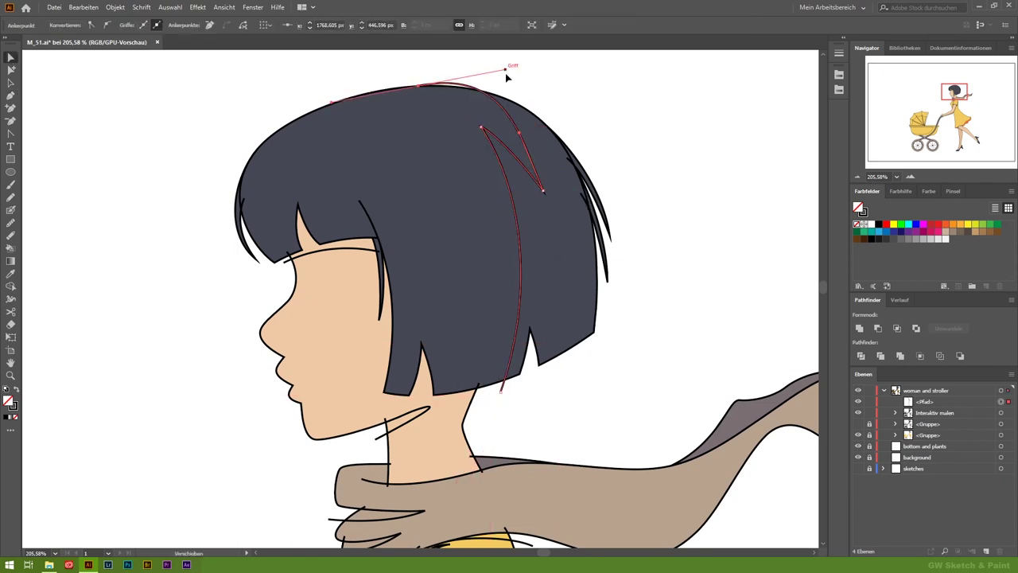
drag(543, 191, 526, 199)
key(ctrl+shift+a)
Live Paint the back section of the hair dark navy
click(845, 41)
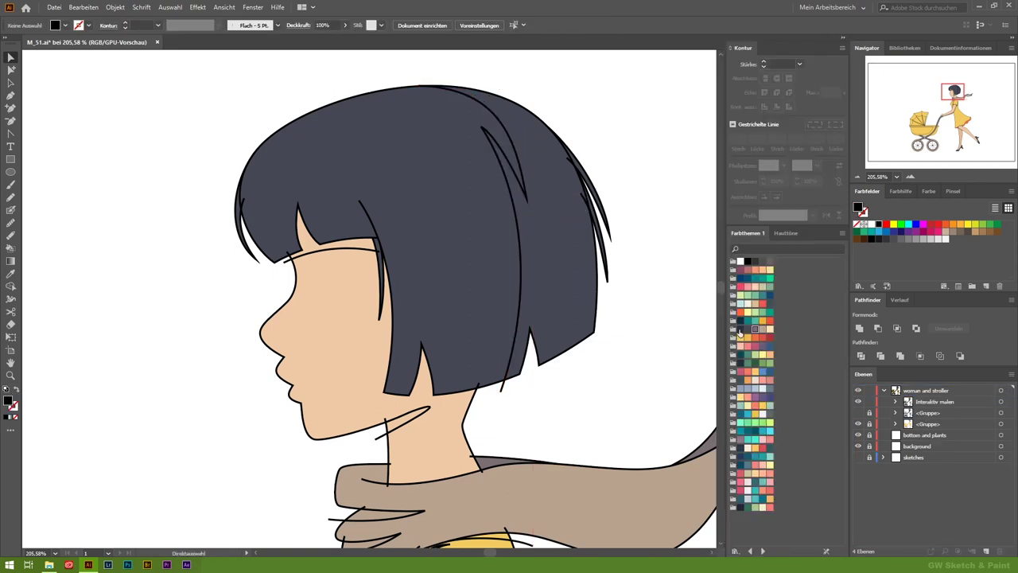
click(10, 247)
click(541, 255)
click(786, 232)
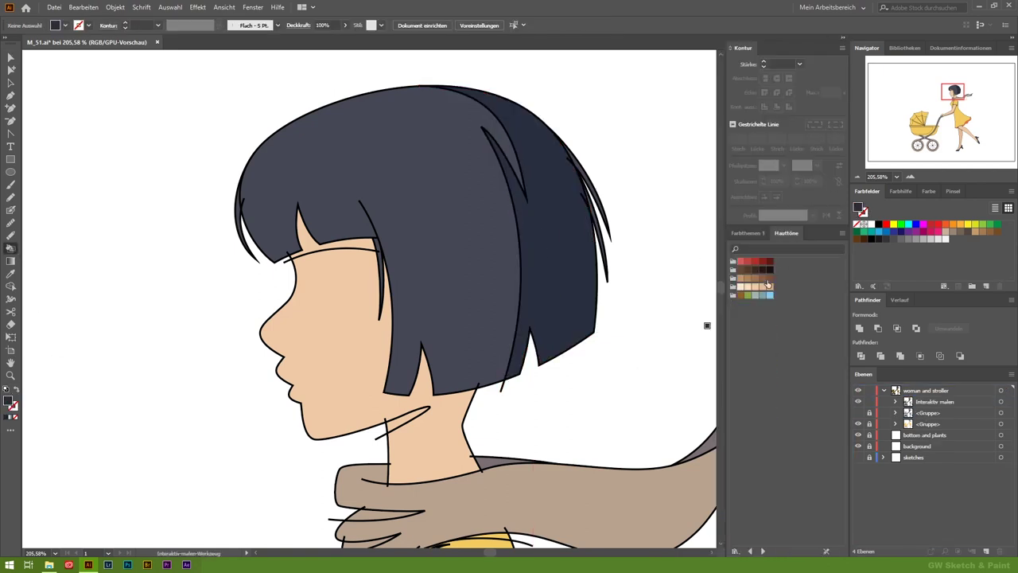
Paint the canopy panels a darker orange from the colour theme swatches
click(770, 286)
scroll(553, 409, down, 5)
scroll(561, 425, down, 5)
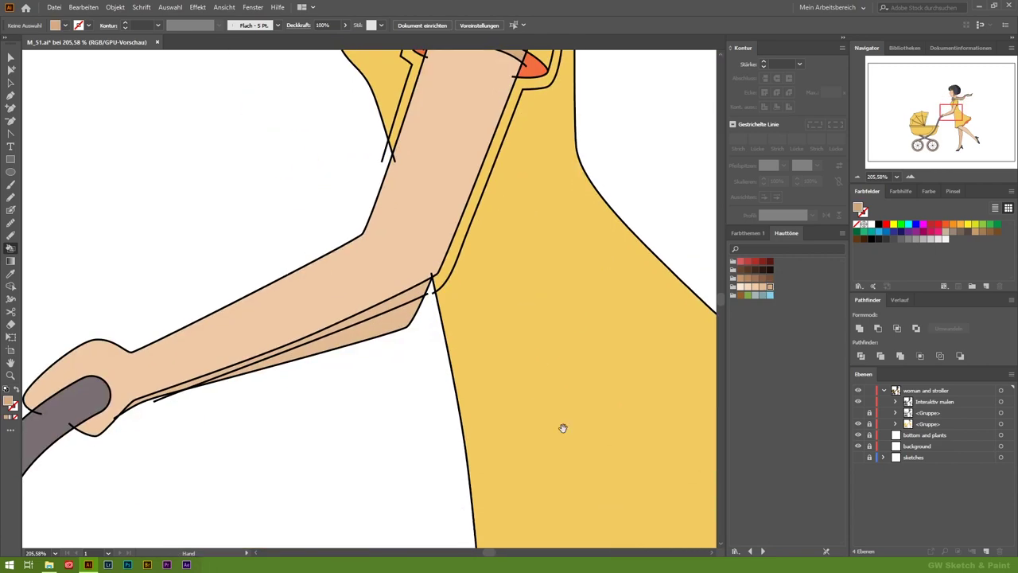
scroll(477, 318, down, 5)
scroll(427, 220, up, 5)
scroll(464, 289, up, 5)
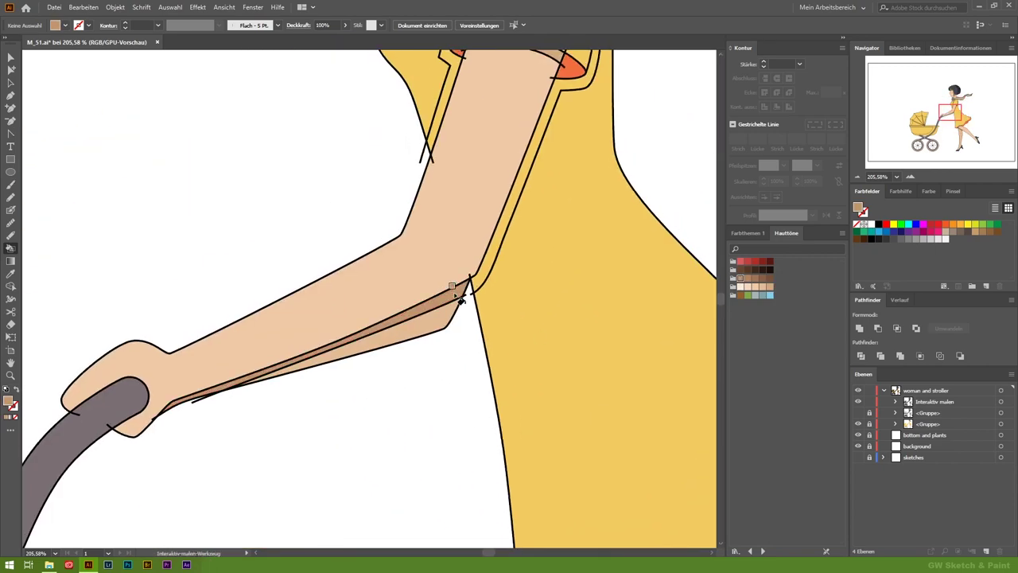
scroll(514, 234, up, 5)
scroll(508, 298, up, 3)
click(746, 232)
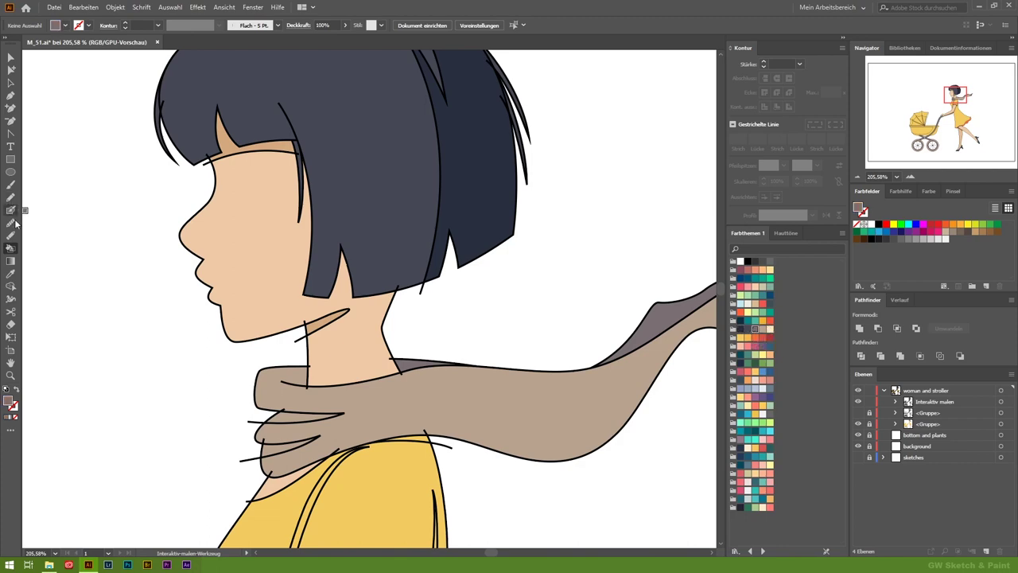
scroll(199, 397, down, 4)
scroll(262, 436, down, 2)
click(747, 338)
drag(520, 452, 350, 191)
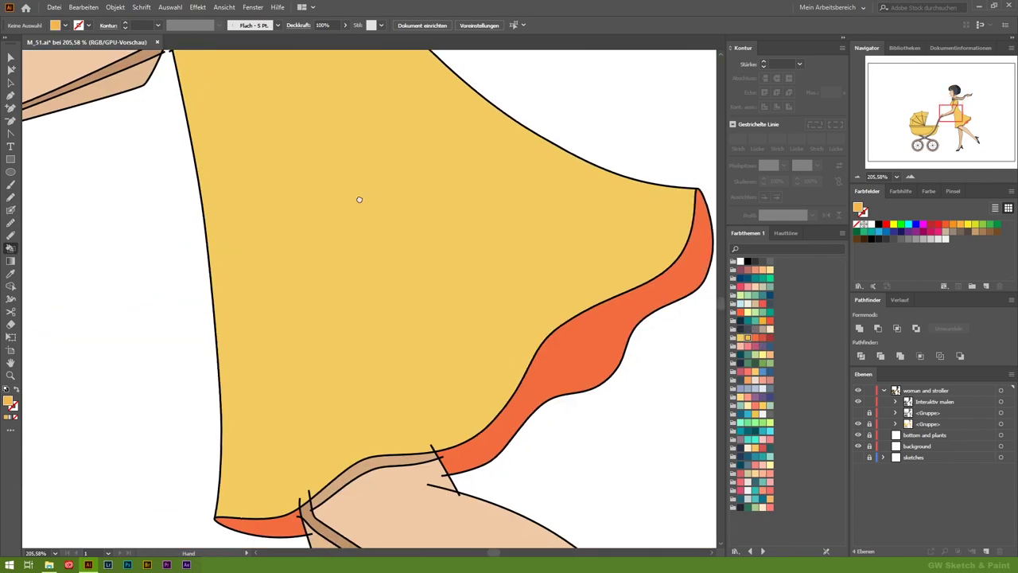
drag(250, 405, 595, 336)
drag(437, 268, 295, 364)
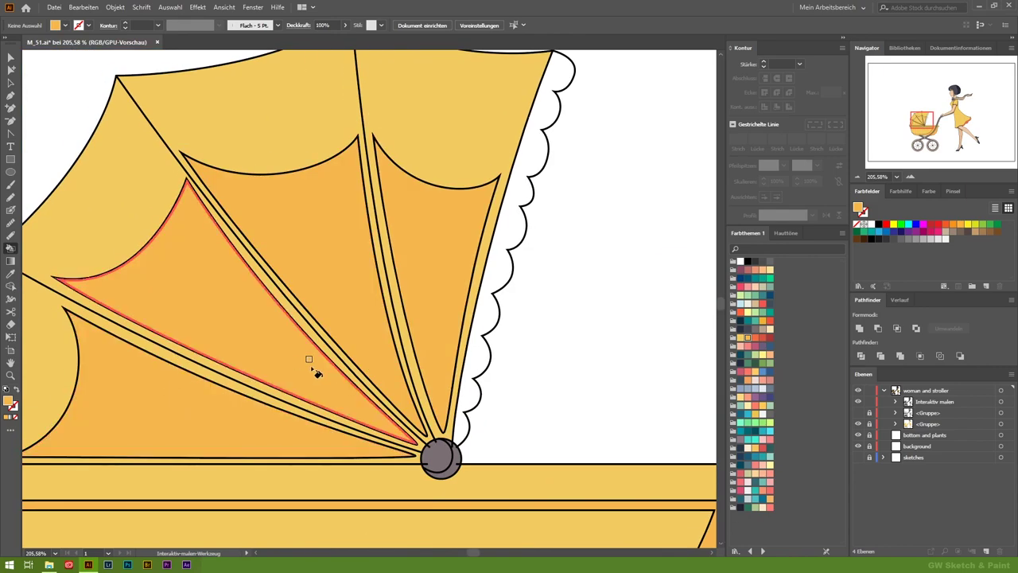
Zoom out to the whole artboard, then zoom in on the pram canopy
scroll(273, 477, down, 4)
key(z)
scroll(132, 337, down, 5)
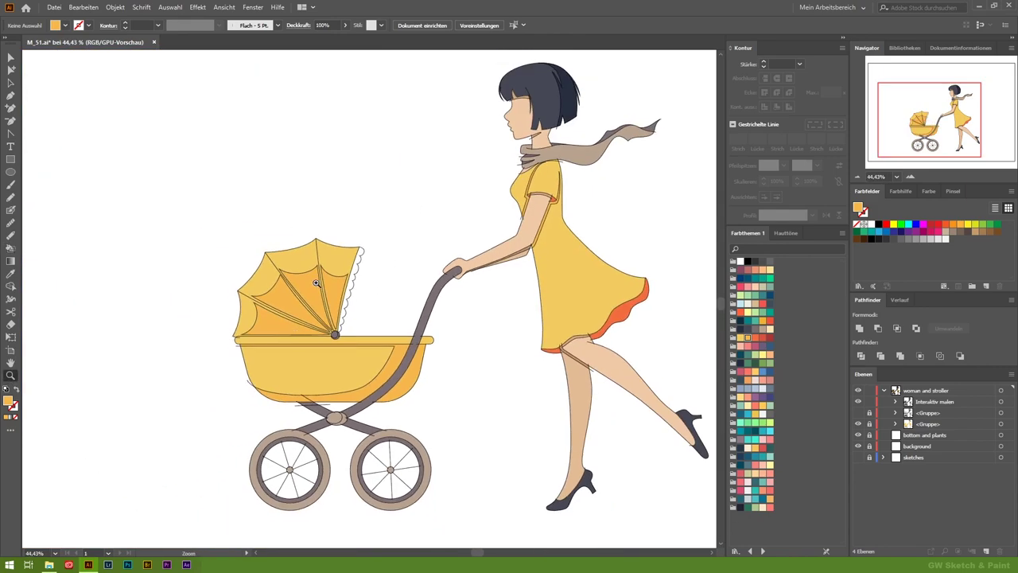
scroll(320, 389, down, 2)
drag(334, 291, 649, 375)
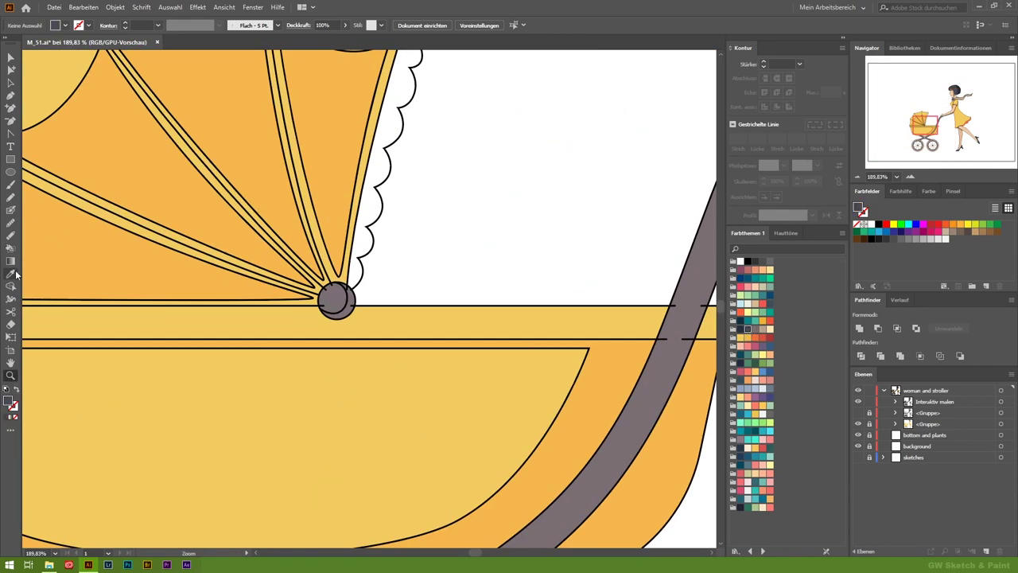
scroll(280, 244, down, 5)
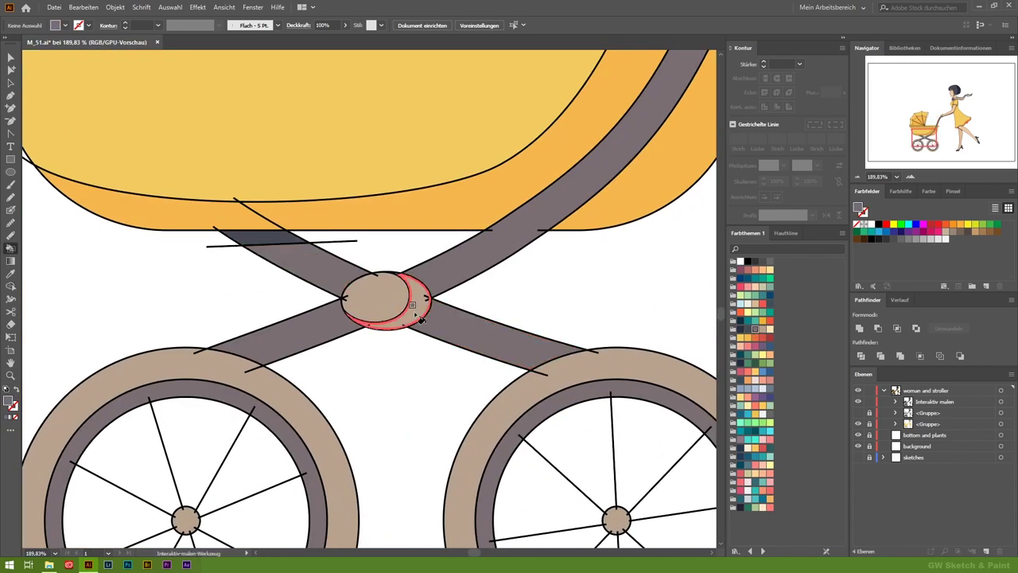
double_click(14, 360)
key(z)
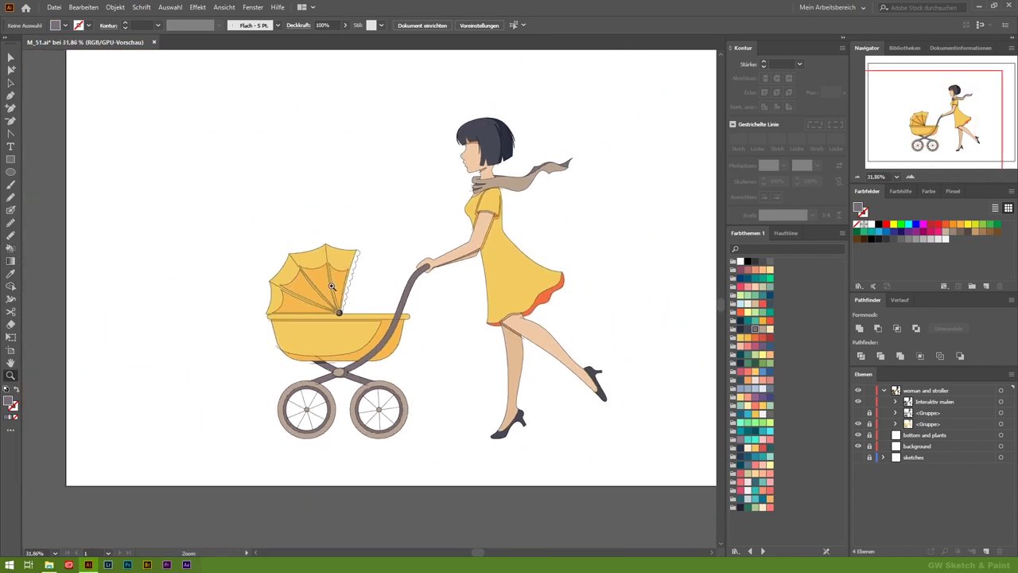
drag(338, 296, 814, 189)
Draw a straight line along the canopy edge from its corner to the hub
key(shift+x)
drag(308, 309, 125, 229)
click(475, 96)
click(380, 443)
click(10, 57)
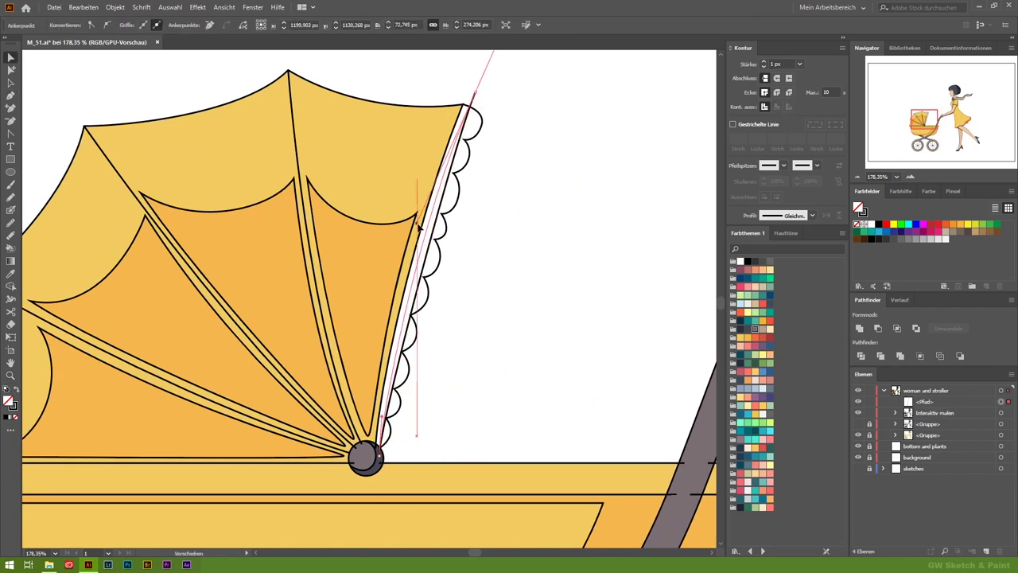
key(ctrl+shift+a)
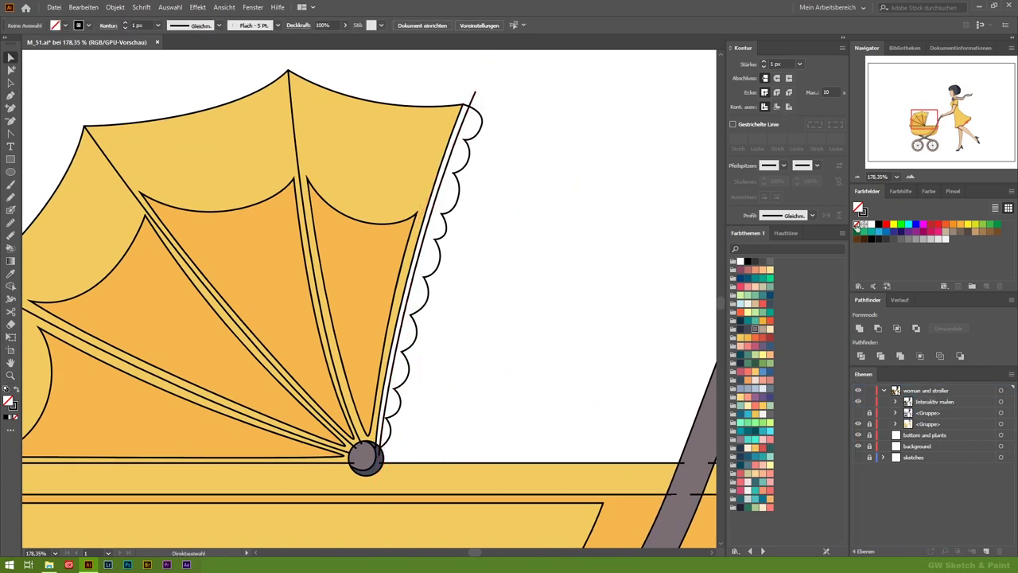
Set a light-grey fill with no stroke and bring up the harmony shades
key(slash)
click(930, 238)
key(z)
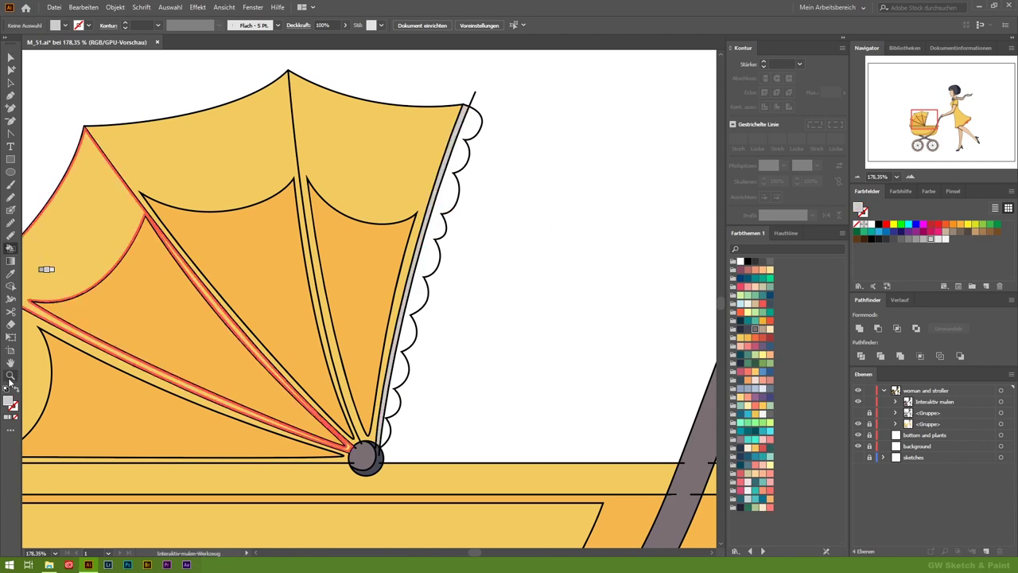
key(ctrl+0)
drag(681, 196, 651, 168)
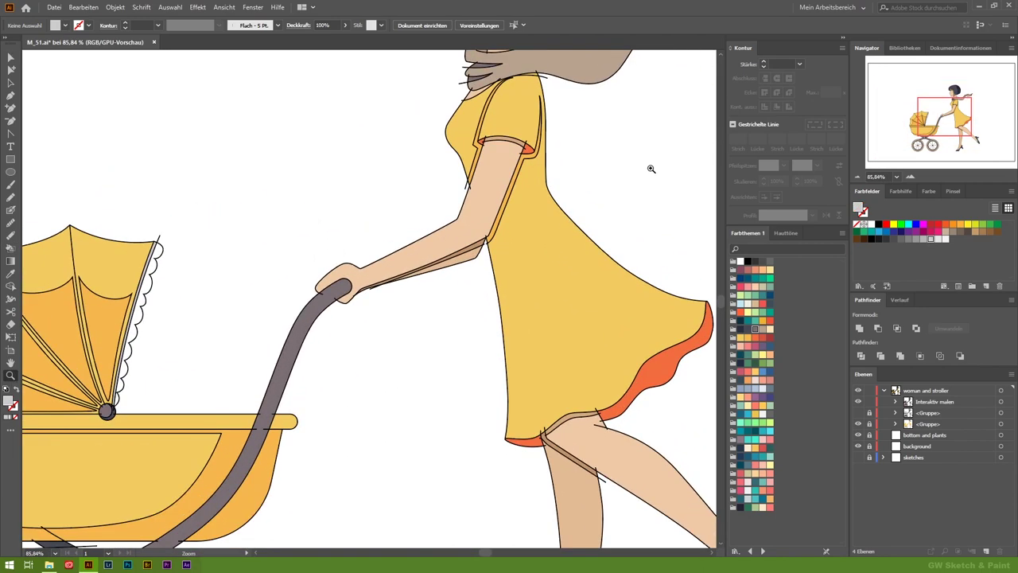
click(900, 192)
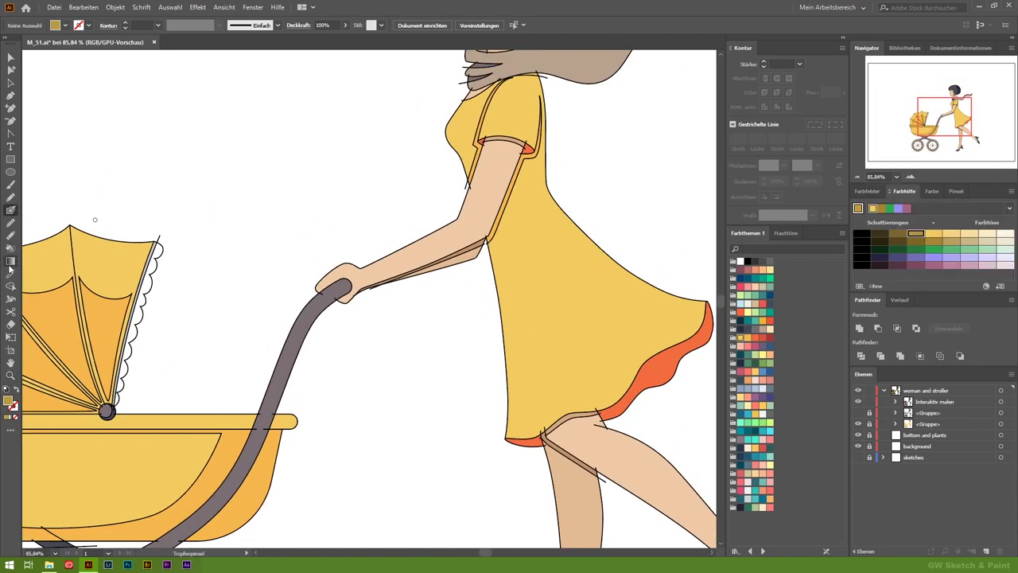
click(10, 248)
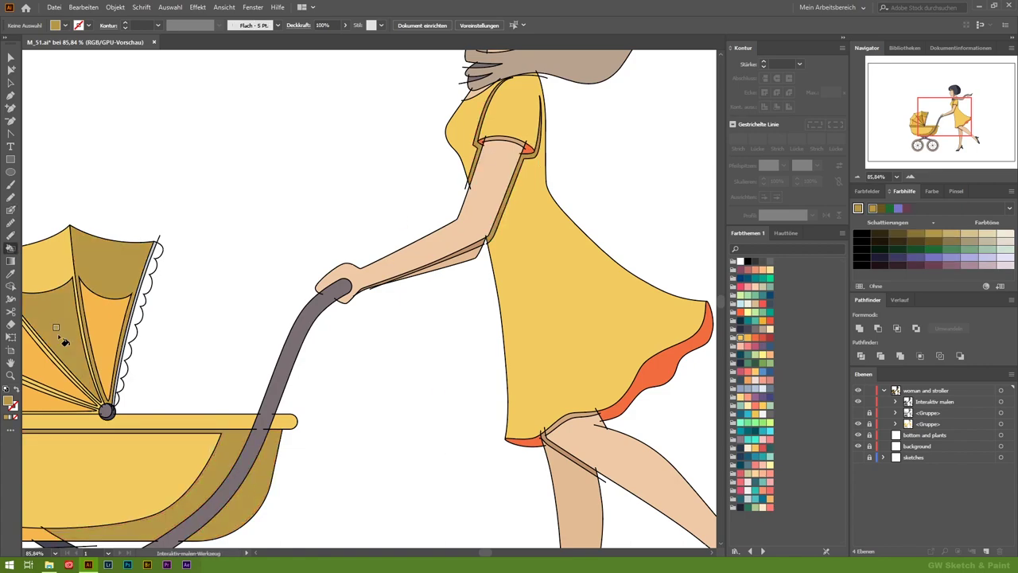
Paint the canopy's inner panels dark gold, then select all the artwork
scroll(238, 318, down, 2)
scroll(374, 292, left, 4)
scroll(326, 254, left, 1)
click(326, 255)
mouse_move(439, 159)
mouse_down()
mouse_move(398, 350)
mouse_move(393, 452)
mouse_move(533, 217)
mouse_move(678, 159)
mouse_up()
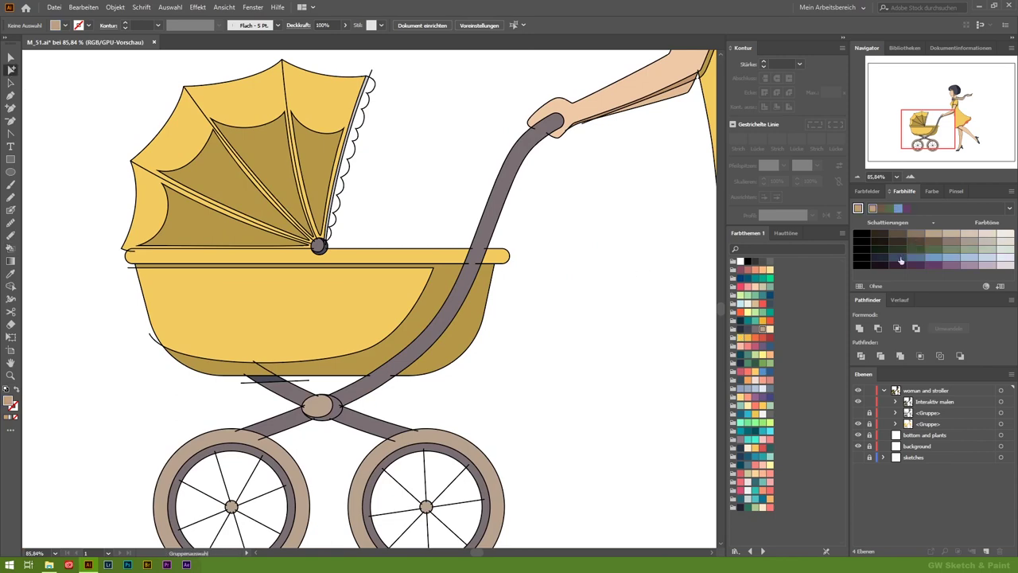
click(11, 243)
key(z)
key(ctrl+minus)
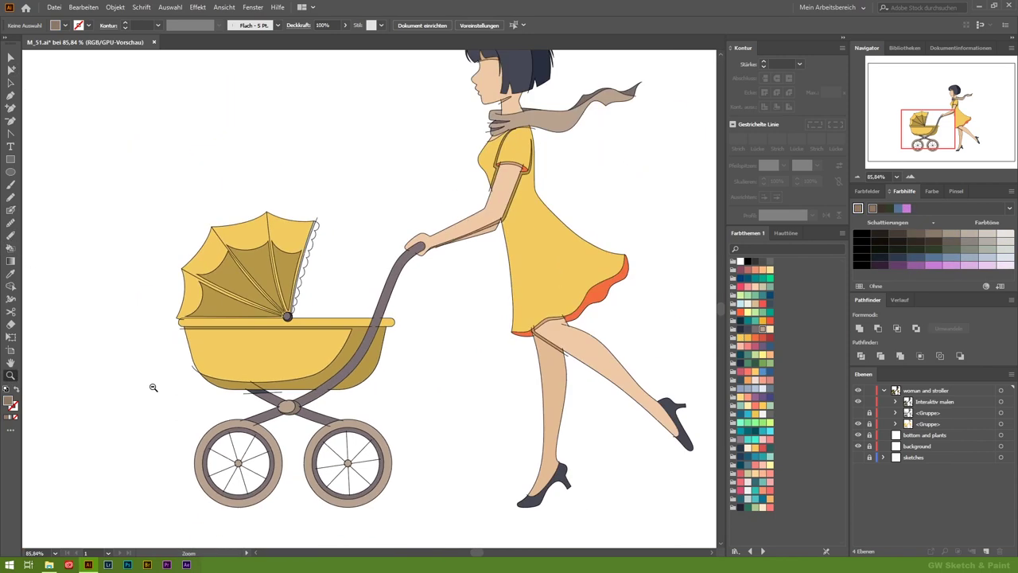
key(ctrl+minus)
key(ctrl+a)
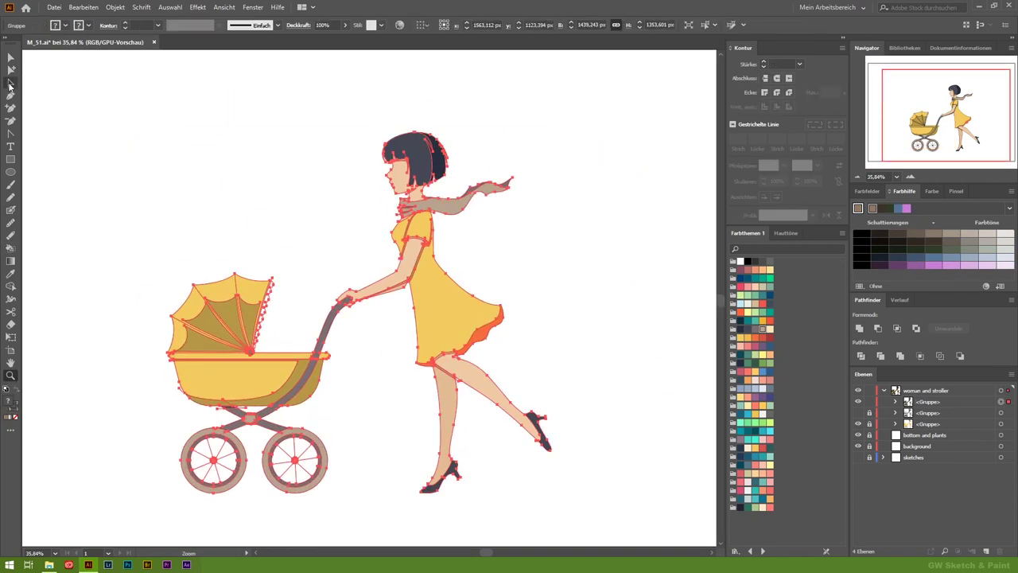
Expand the Live Paint artwork, then select by same fill colour and clear the selection
click(469, 25)
key(ctrl+shift+a)
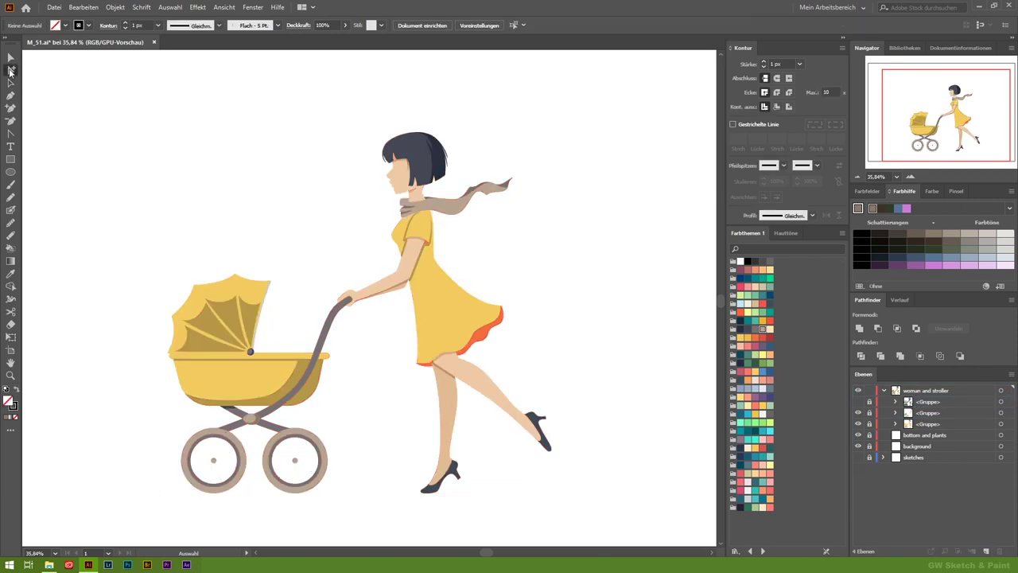
click(170, 7)
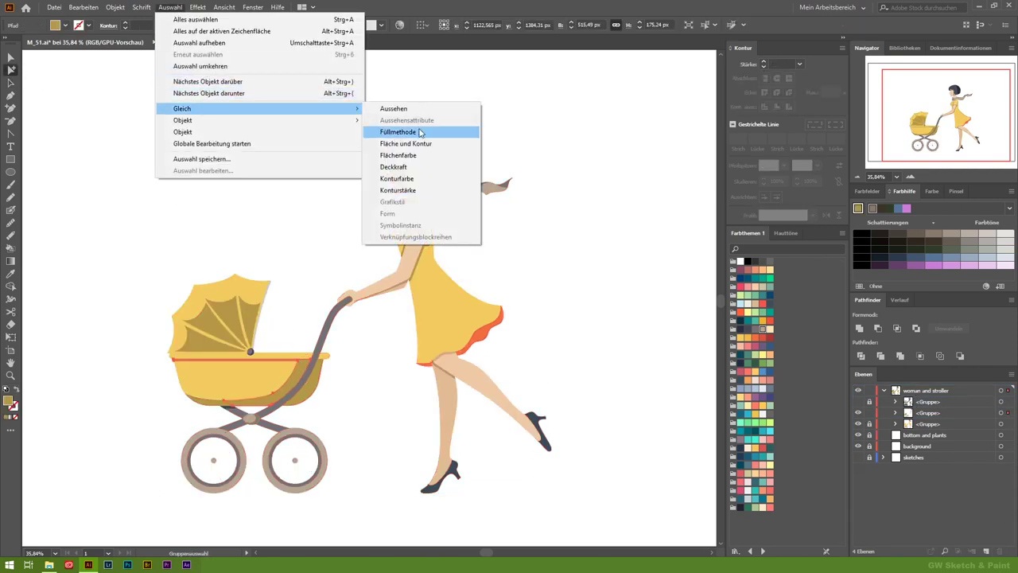
click(421, 158)
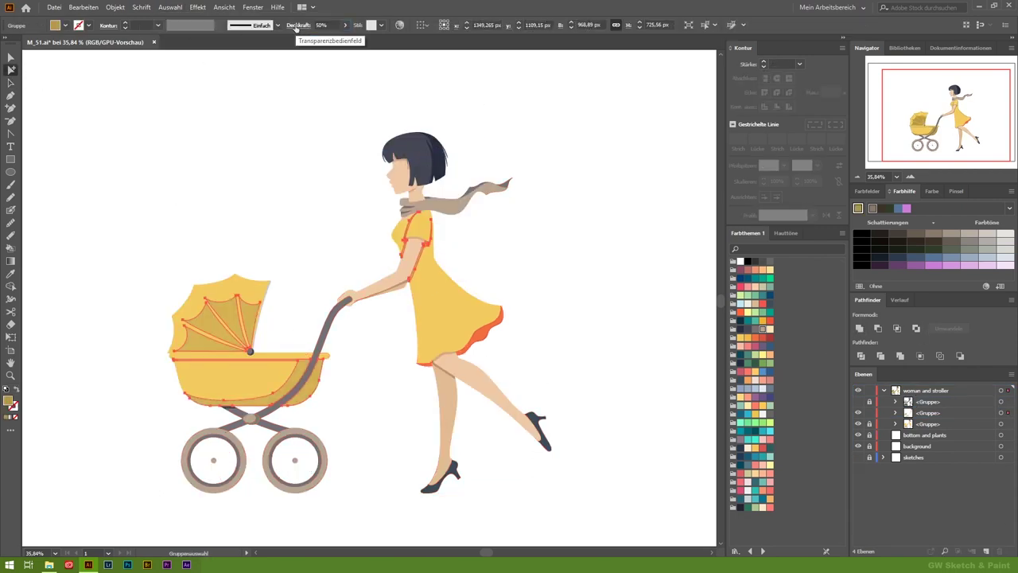
click(624, 258)
Make the hidden spokes-and-lace group visible again and select a canopy rib line
click(858, 402)
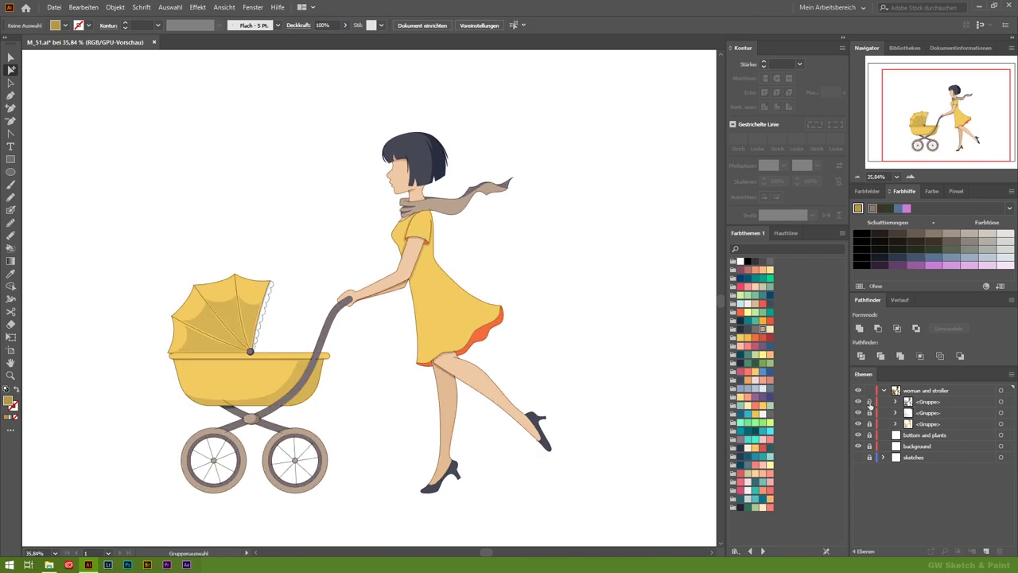
drag(192, 388, 270, 382)
key(a)
click(118, 296)
Hide the canopy outline group and add anchor points to reshape the three canopy ribs
shift+click(260, 193)
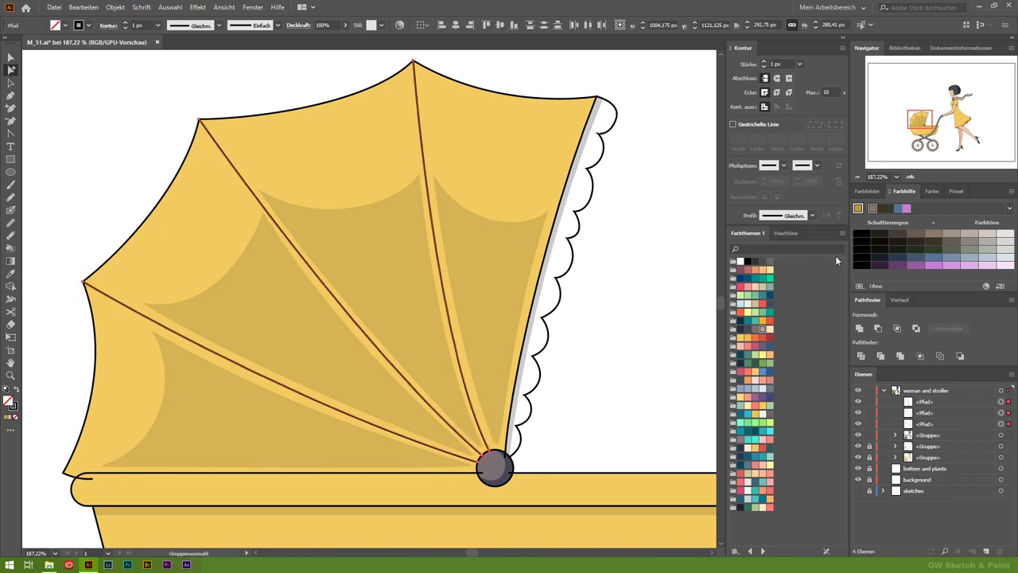
click(858, 435)
click(9, 111)
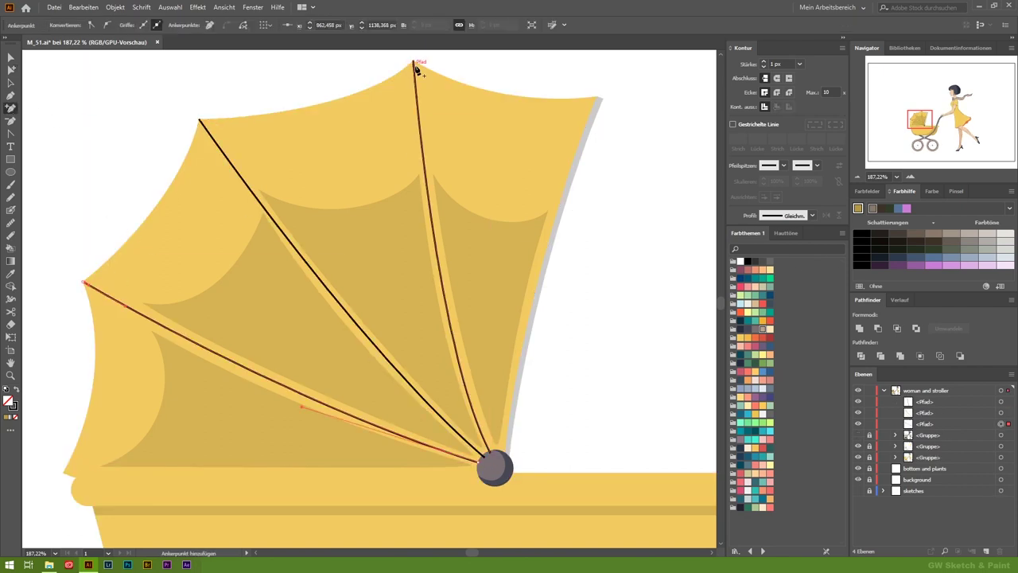
click(480, 455)
click(492, 457)
click(202, 124)
click(137, 309)
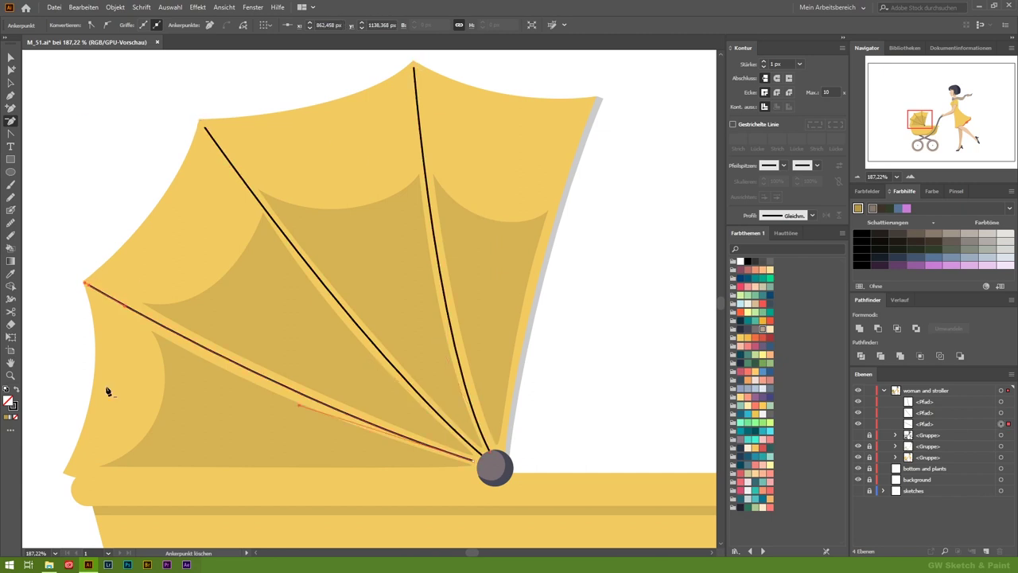
click(502, 469)
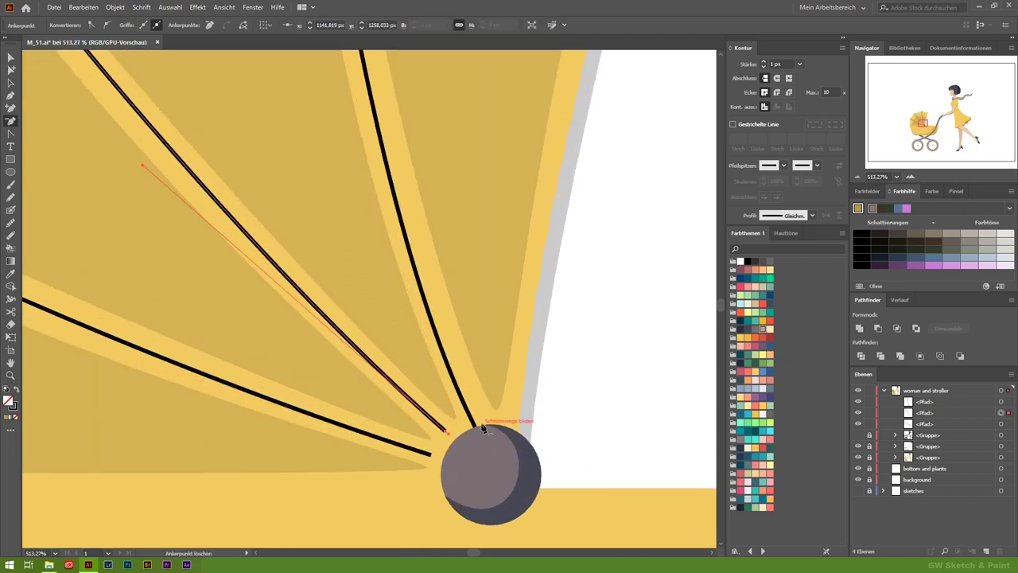
click(11, 84)
key(ctrl+minus)
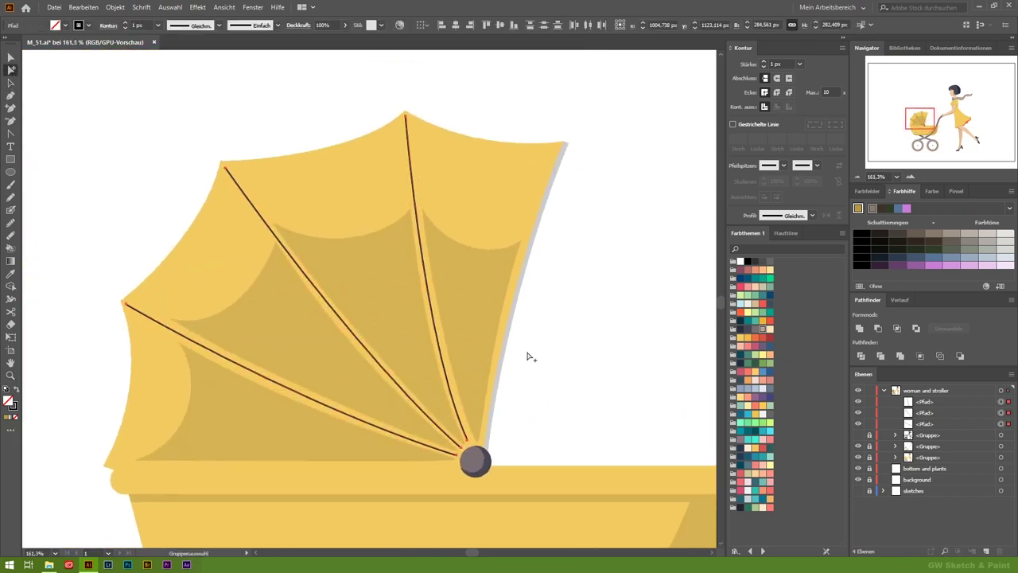
Give the canopy rib strokes a 3 px weight and a tapered width profile
click(763, 62)
click(763, 62)
click(811, 216)
click(779, 239)
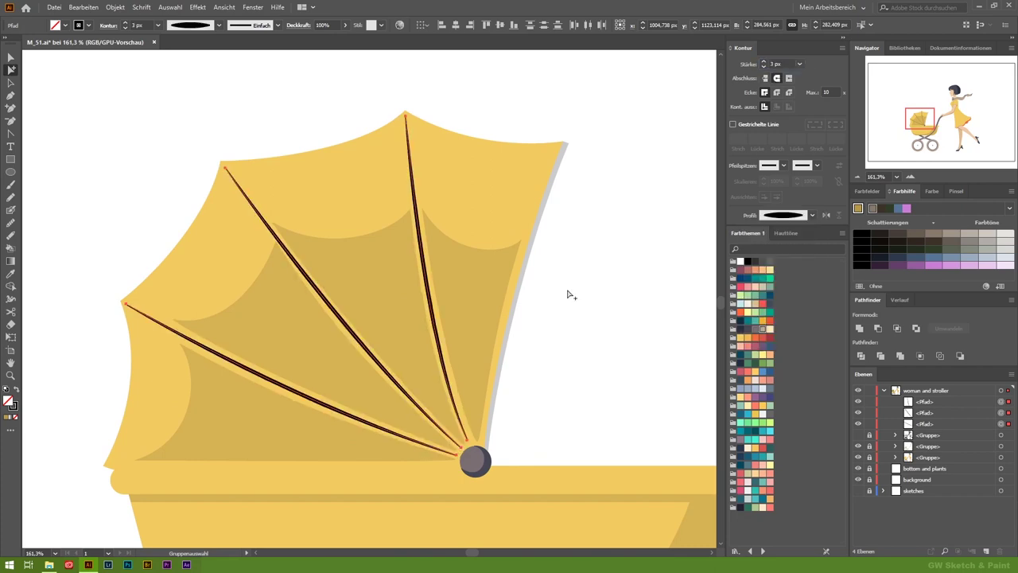
click(532, 291)
scroll(180, 375, down, 5)
scroll(390, 324, up, 3)
Outline the rib strokes, fill them pale yellow, and unite them into one shape
key(ctrl+a)
click(116, 8)
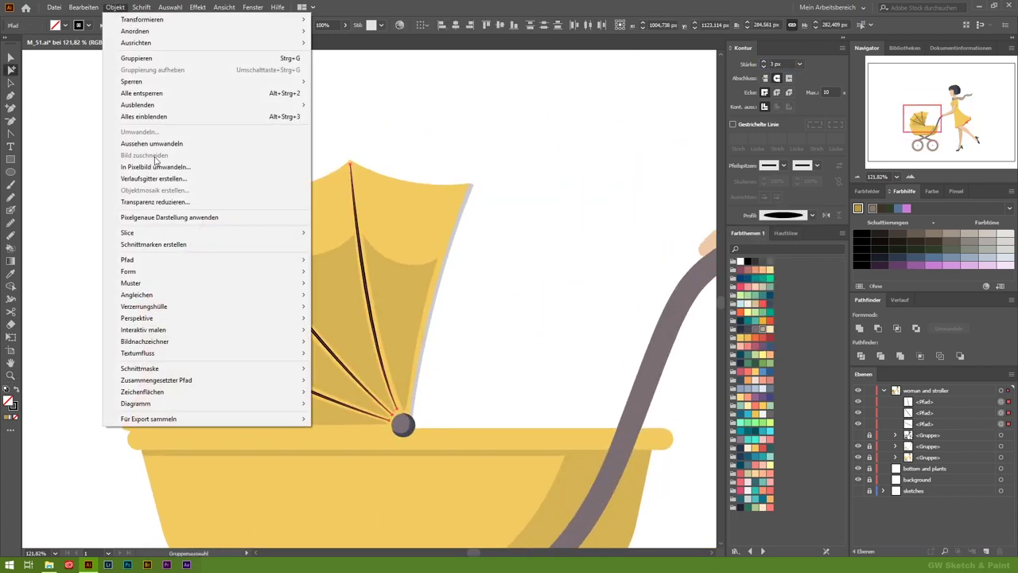
click(357, 285)
click(116, 7)
click(357, 328)
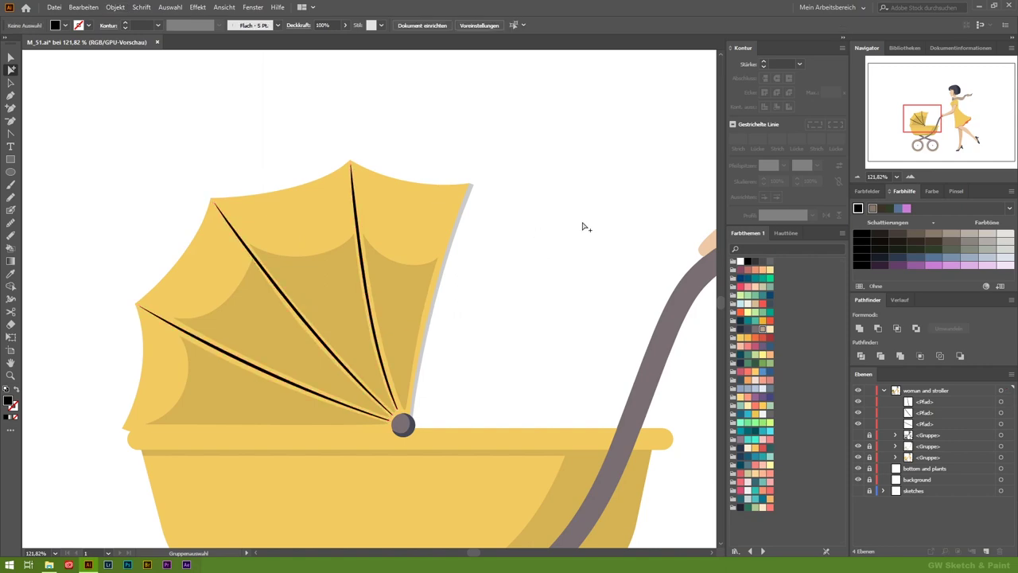
click(739, 337)
click(859, 328)
click(447, 284)
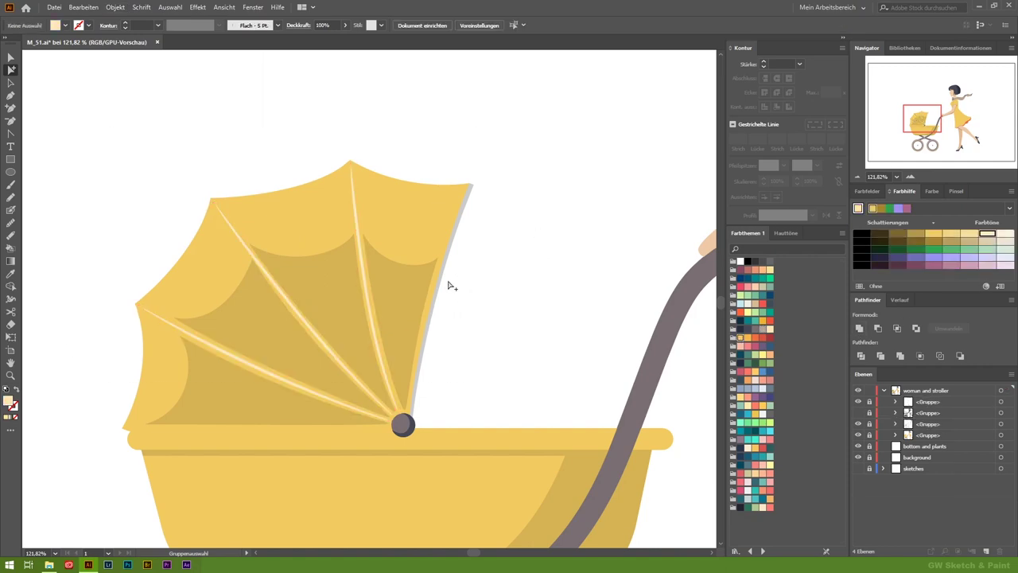
Ungroup the wheel spokes and set their stroke weight to 3
key(z)
drag(448, 284, 184, 357)
scroll(184, 357, down, 2)
scroll(308, 421, up, 5)
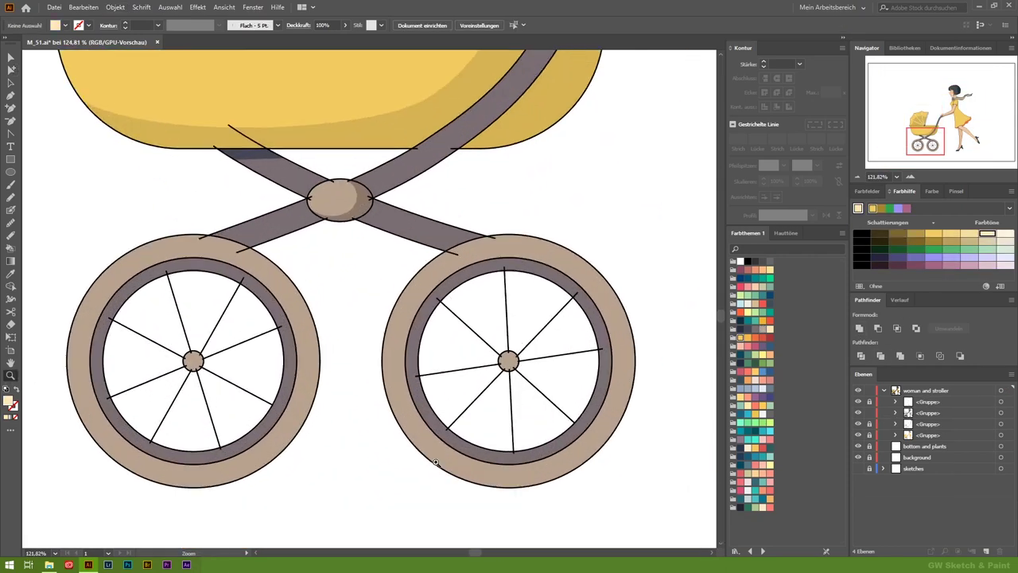
key(a)
click(121, 370)
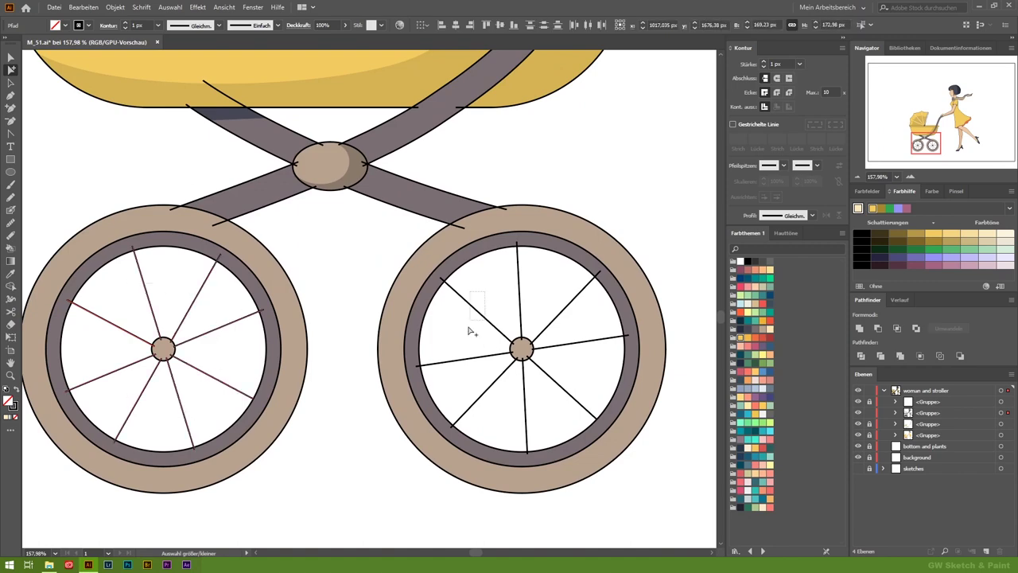
key(ctrl+shift+g)
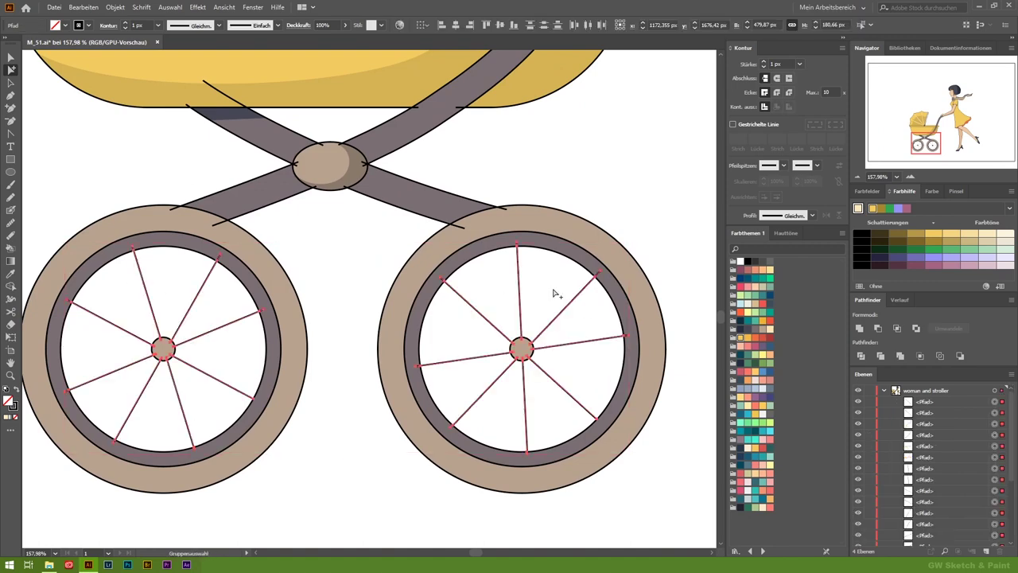
text(3)
key(Return)
Outline the spoke strokes, fill them dark blue-grey, and hide the black sketch outlines
click(115, 8)
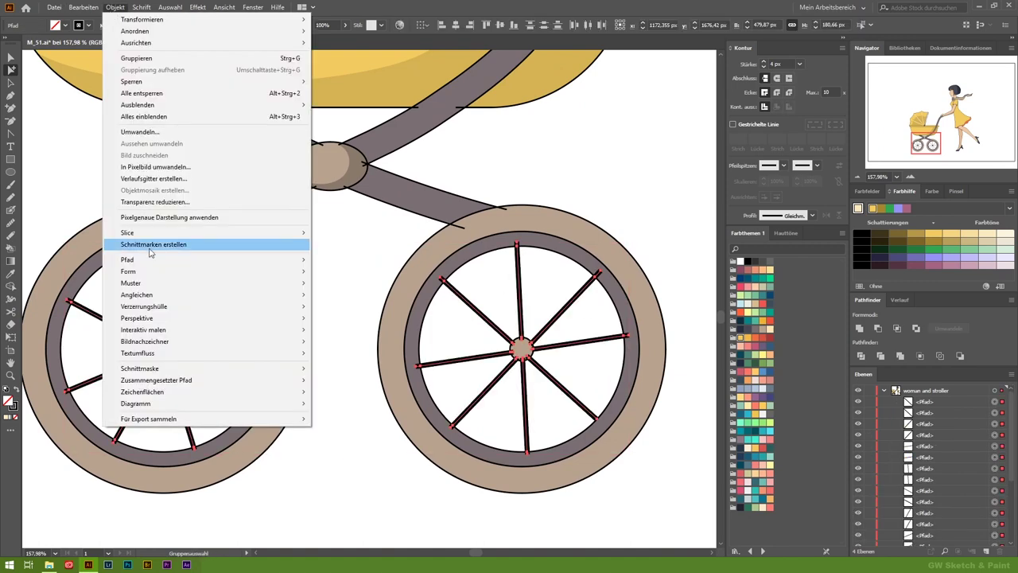
click(373, 288)
click(741, 328)
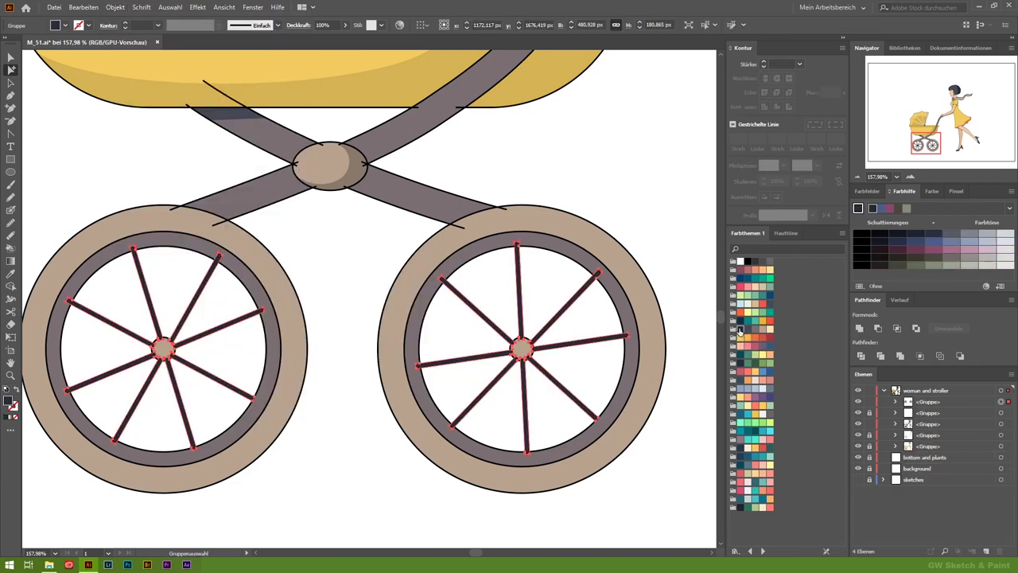
click(879, 494)
click(857, 412)
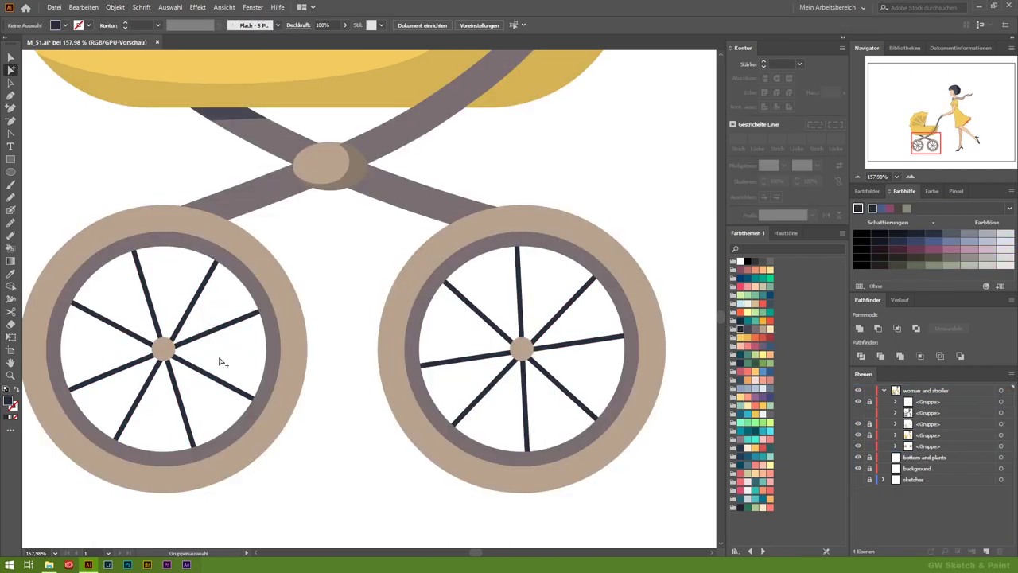
click(11, 375)
scroll(145, 370, down, 3)
Show the sketch layer and pen-draw three curved highlight strands across the hair fringe
scroll(463, 359, down, 2)
click(858, 479)
scroll(413, 146, up, 4)
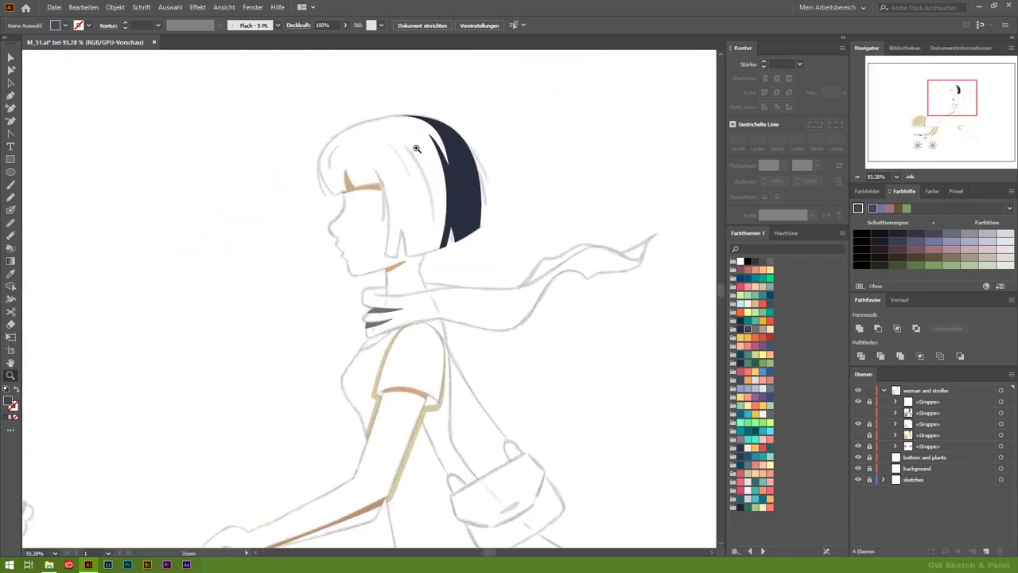
scroll(414, 146, up, 4)
key(p)
drag(404, 149, 445, 179)
drag(477, 343, 475, 348)
drag(359, 139, 383, 164)
drag(426, 264, 428, 275)
drag(237, 147, 211, 165)
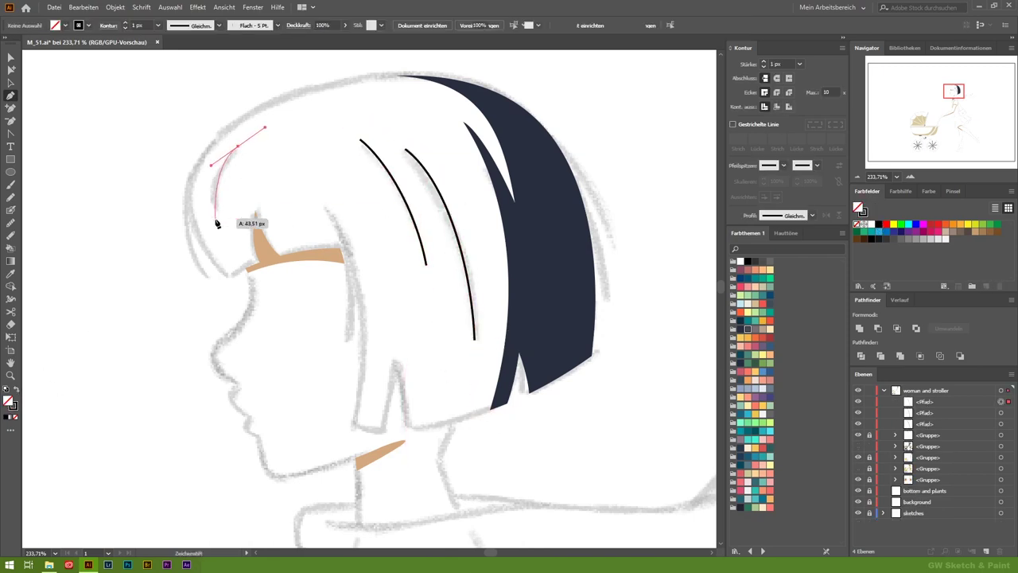
Make the hair strands 3 px tapered shapes filled beige, and group them
key(v)
drag(68, 186, 362, 75)
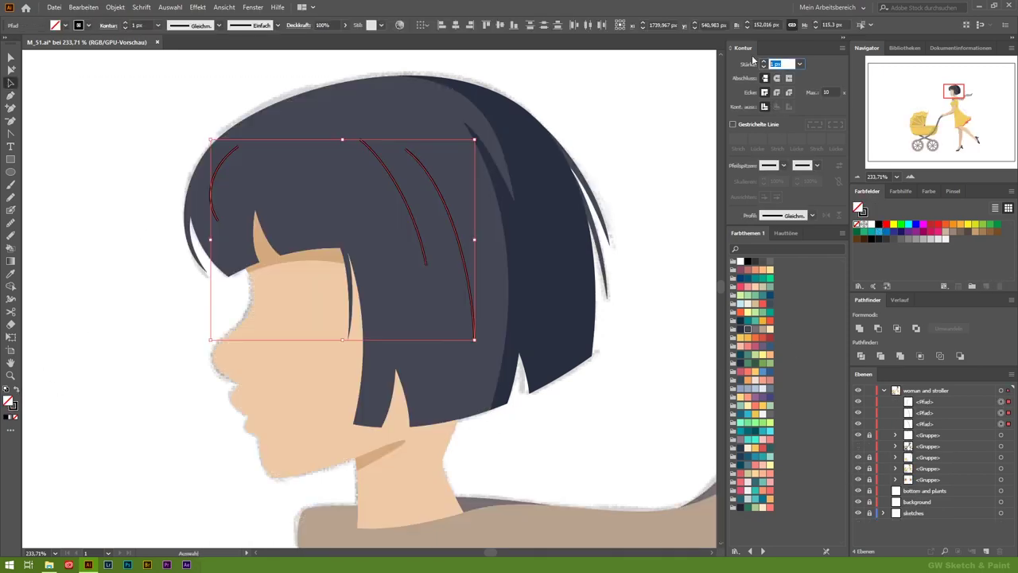
text(3)
key(Return)
click(811, 215)
click(779, 256)
click(116, 7)
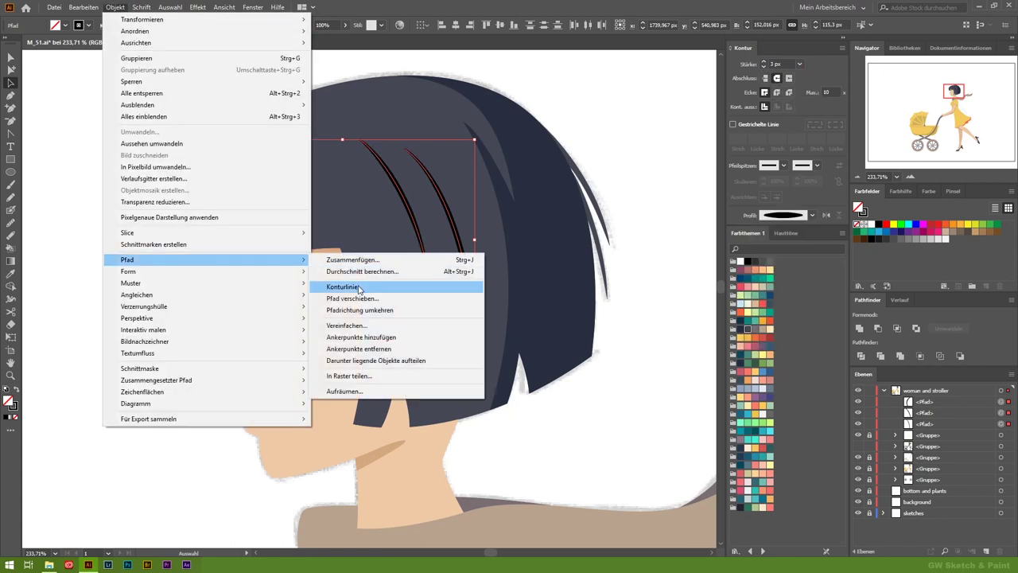
click(343, 286)
click(115, 8)
click(346, 325)
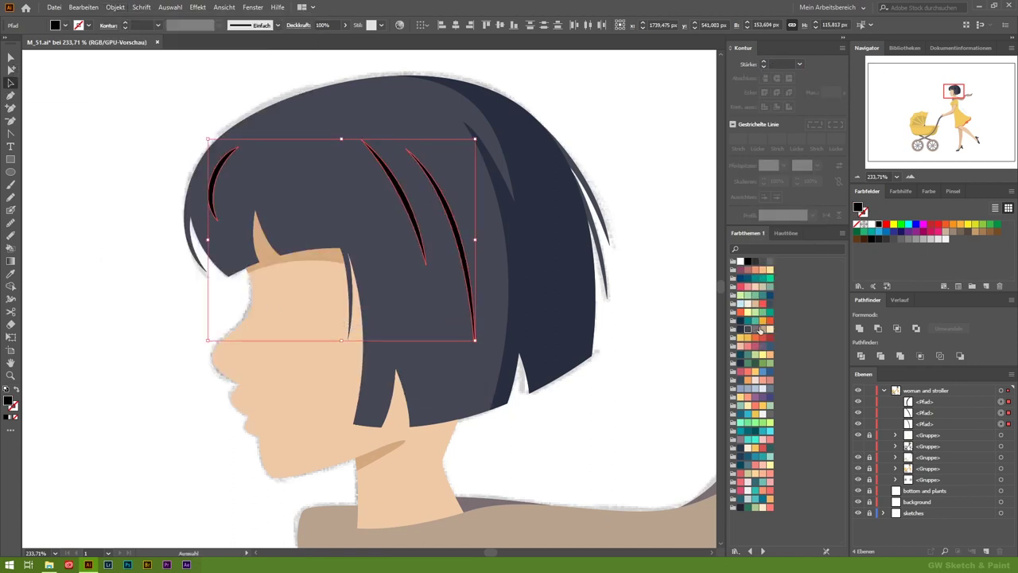
click(760, 328)
key(ctrl+g)
click(870, 402)
Hide the coloured artwork and swap fill and stroke for drawing lines
scroll(426, 365, down, 5)
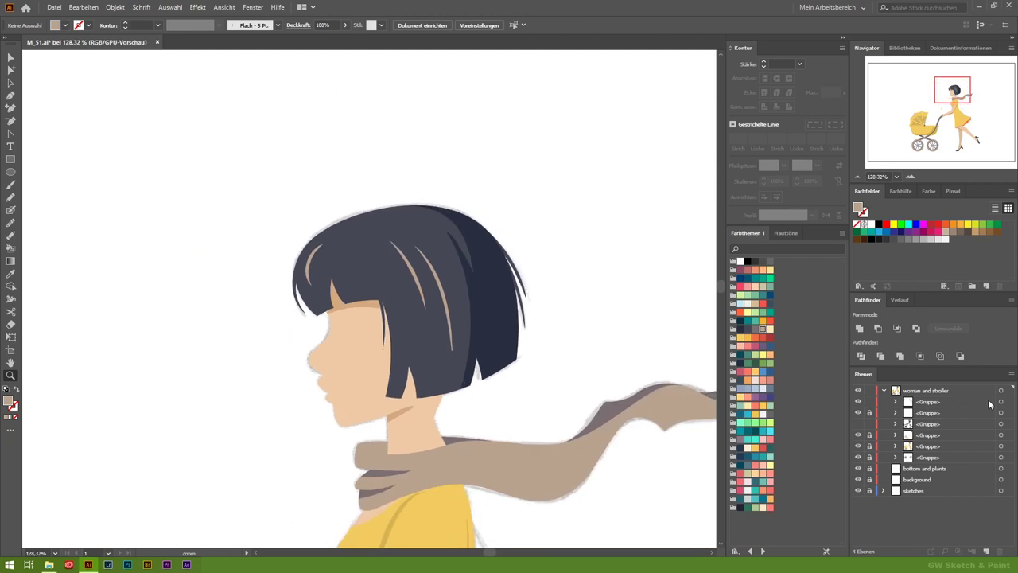
scroll(413, 318, down, 3)
scroll(414, 318, down, 3)
click(858, 445)
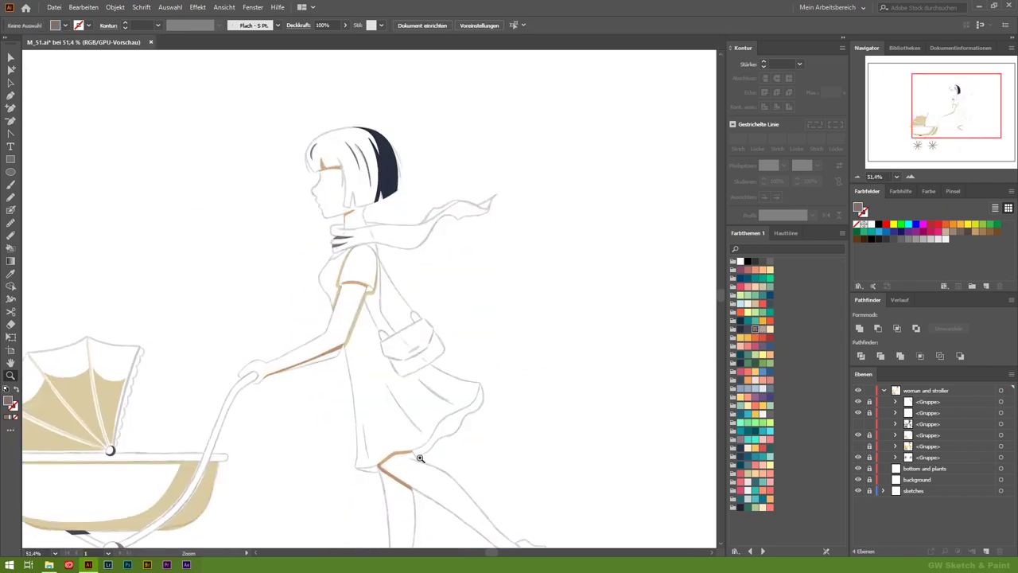
scroll(406, 452, up, 5)
click(15, 390)
Pen-draw three curved fold lines down the skirt
key(p)
drag(316, 225, 363, 291)
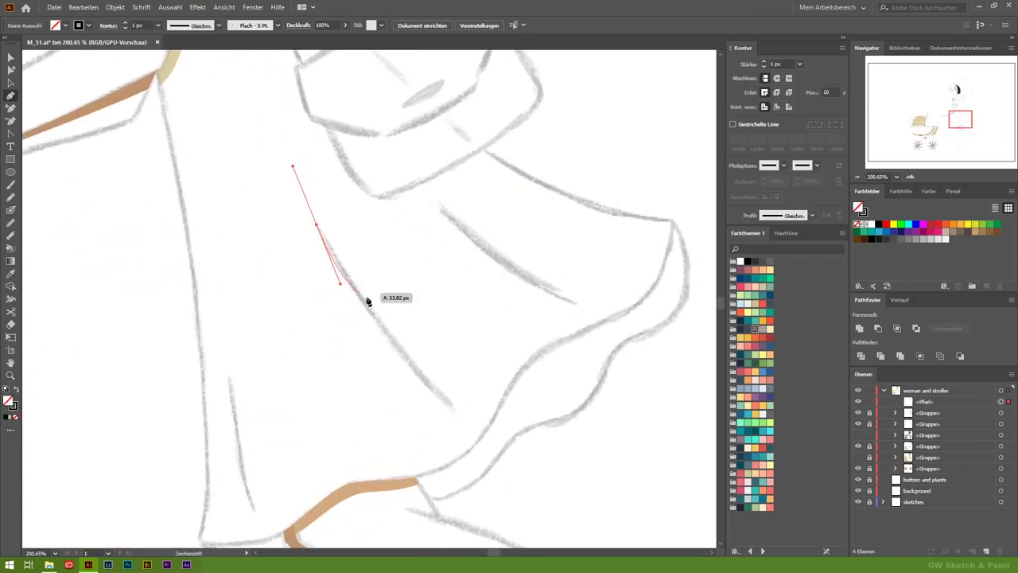
drag(451, 405, 493, 430)
key(Escape)
drag(439, 203, 471, 240)
click(578, 302)
key(Escape)
scroll(266, 408, down, 3)
click(228, 296)
click(255, 434)
Give the skirt fold lines 3 px round-capped tapered strokes and outline them
key(ctrl+a)
click(764, 62)
click(763, 62)
click(777, 78)
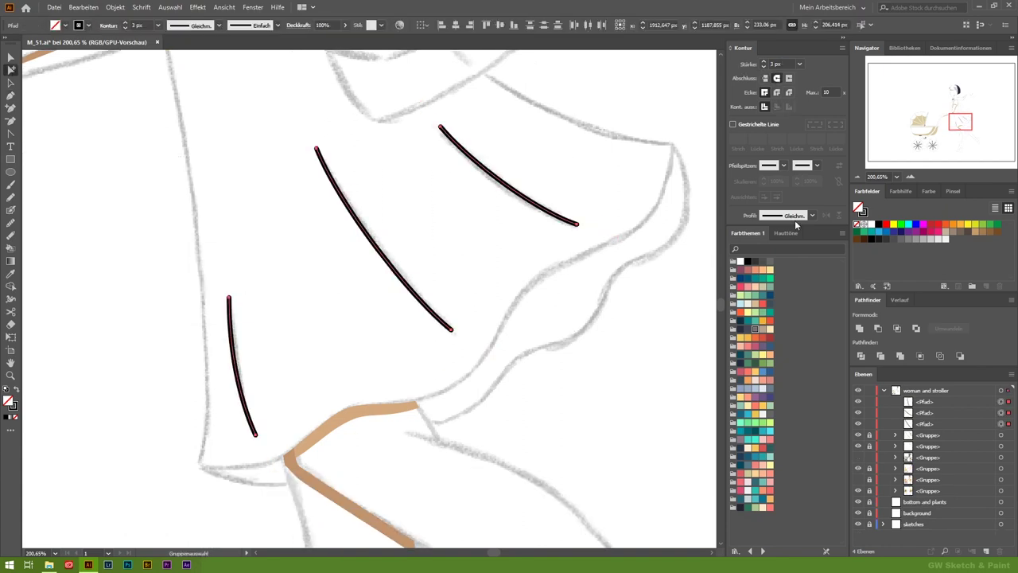
click(811, 214)
click(783, 242)
click(115, 7)
click(349, 284)
click(115, 7)
click(350, 283)
Colour the fold lines cream, hide the sketch layer, and zoom to fit the artboard
click(857, 483)
click(740, 342)
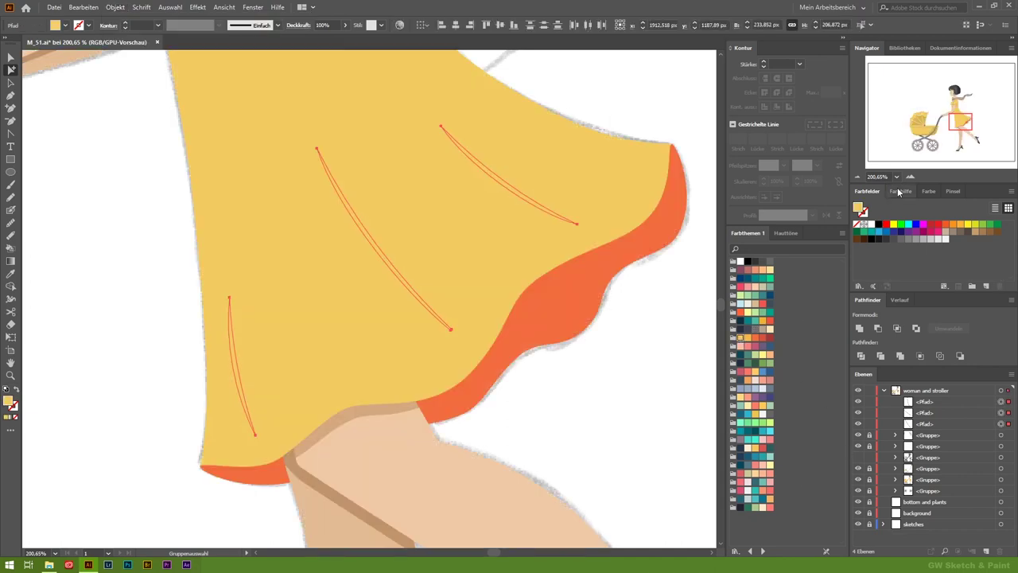
click(869, 404)
click(857, 501)
key(ctrl+0)
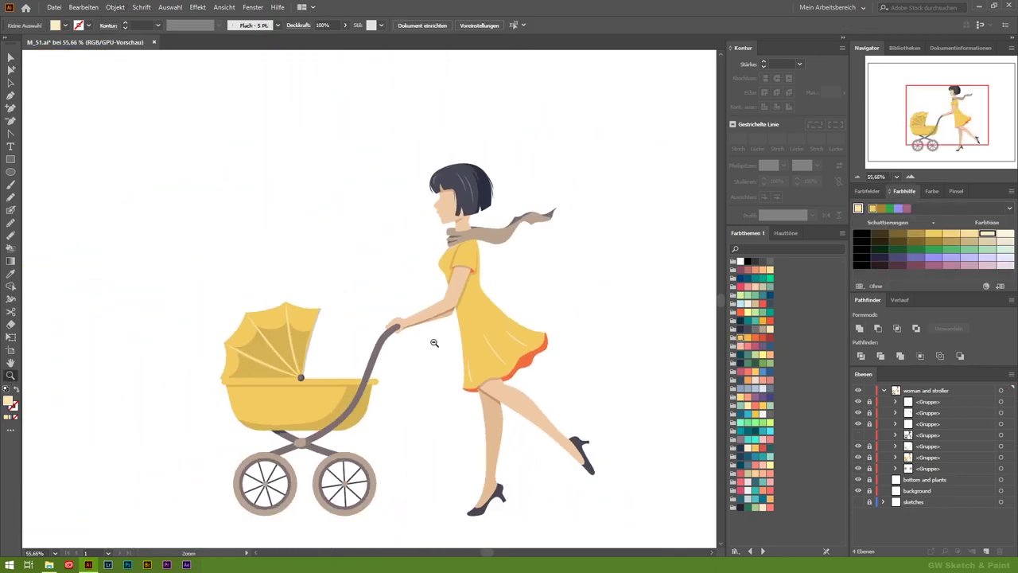
Hide the coloured figure parts to reveal the sketch and zoom in on the hip bag
drag(857, 445, 857, 457)
click(857, 434)
click(857, 501)
drag(401, 185, 519, 269)
mouse_move(477, 358)
mouse_down()
mouse_move(398, 278)
mouse_move(445, 278)
mouse_up()
Pen-trace the handbag flap outline over the sketch
key(p)
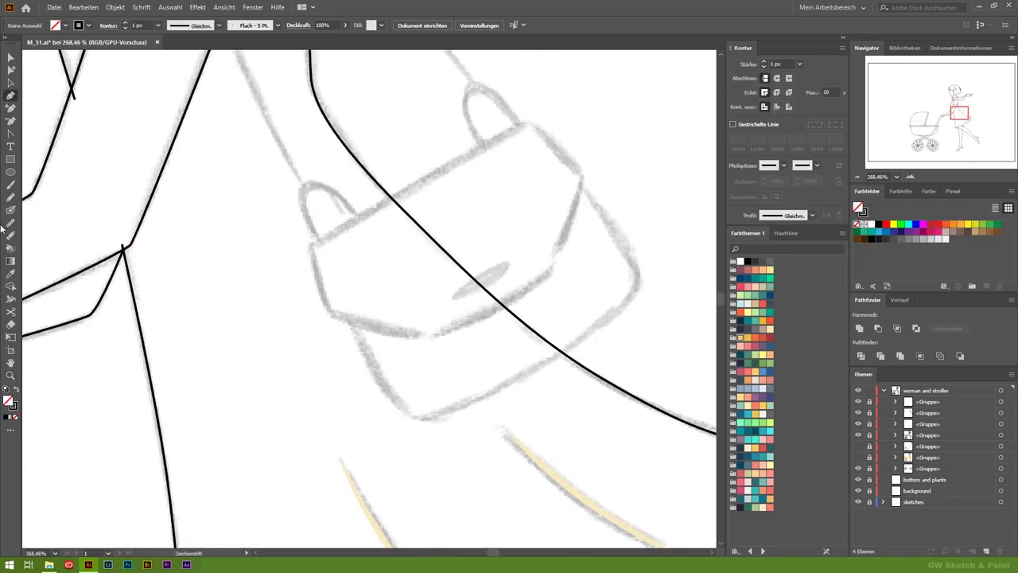
click(311, 247)
click(528, 124)
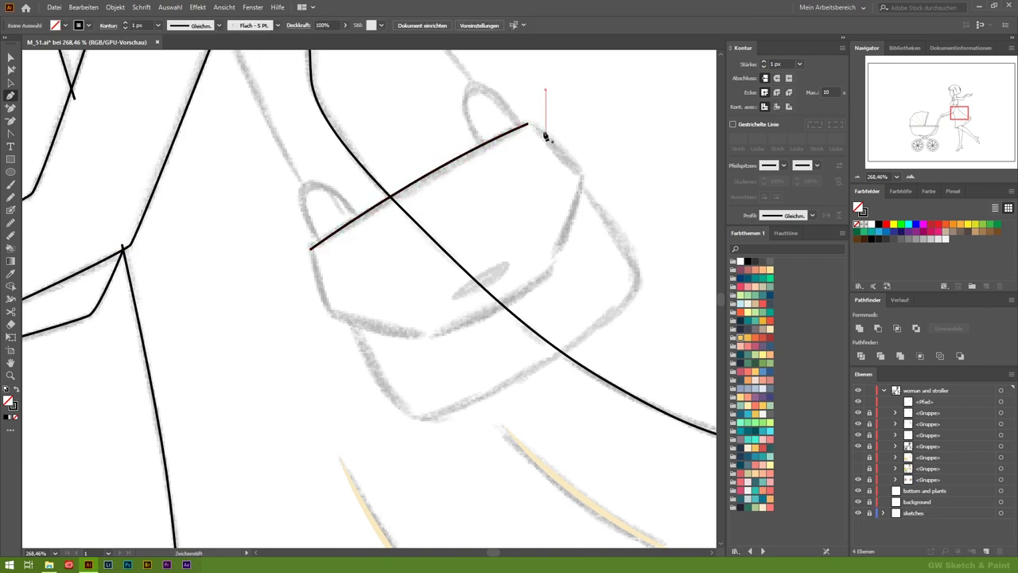
click(579, 173)
click(331, 316)
click(311, 248)
click(334, 279)
Pen-trace the curved handbag body outline below the flap
click(358, 346)
click(419, 418)
click(637, 280)
click(565, 173)
click(346, 314)
key(v)
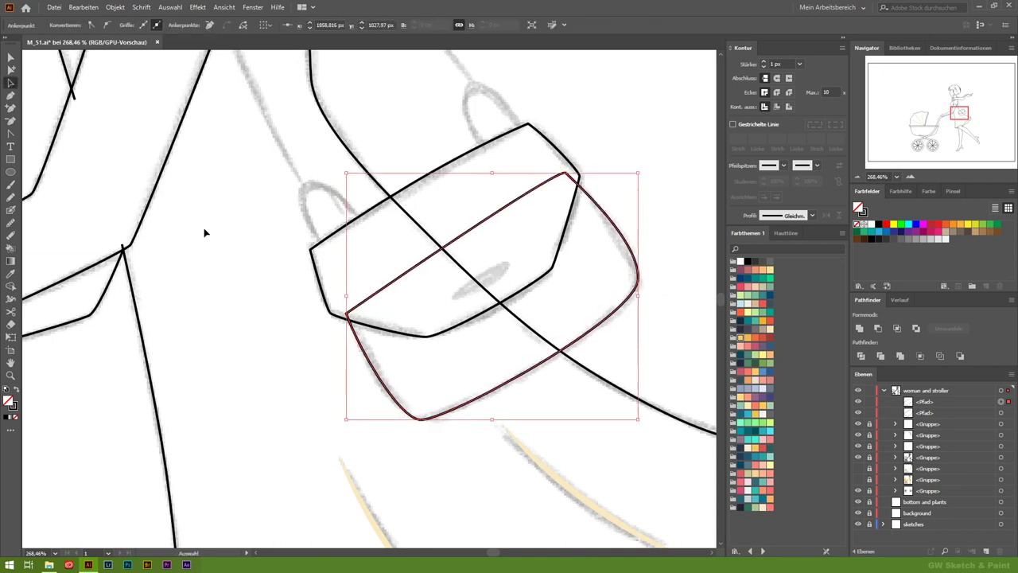
click(205, 232)
Draw the small oval clasp on the bag
key(p)
drag(511, 266, 518, 277)
drag(457, 296, 448, 288)
drag(510, 266, 517, 277)
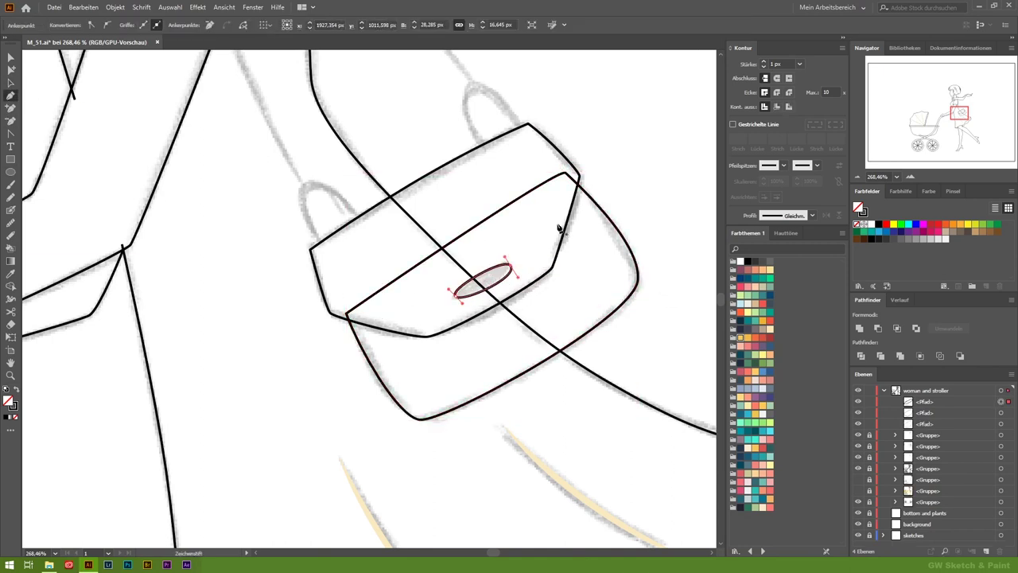
key(a)
key(ctrl+shift+a)
Fill the bag flap and body mauve and group the bag pieces
scroll(477, 318, up, 2)
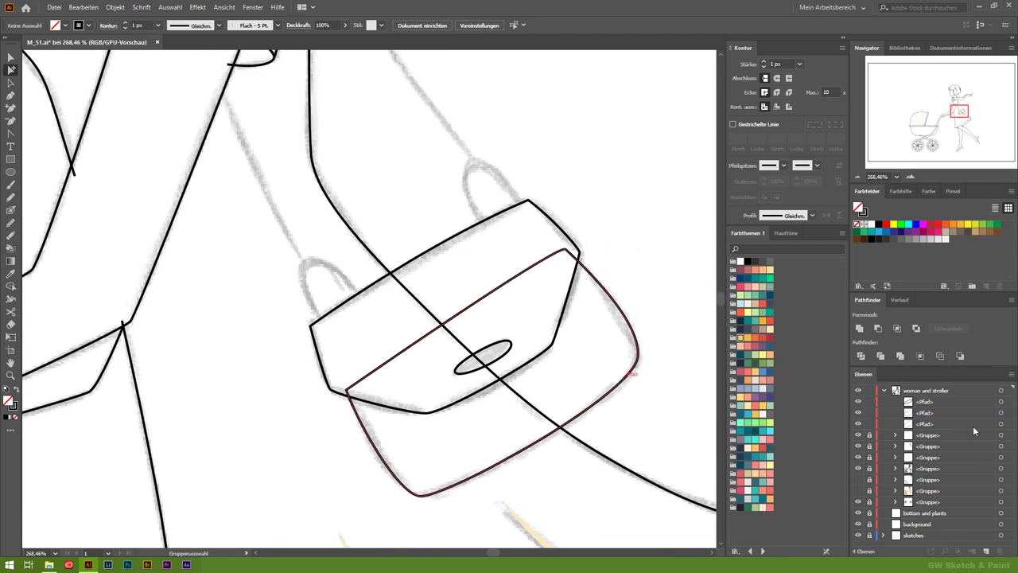
click(1001, 401)
shift+click(1002, 413)
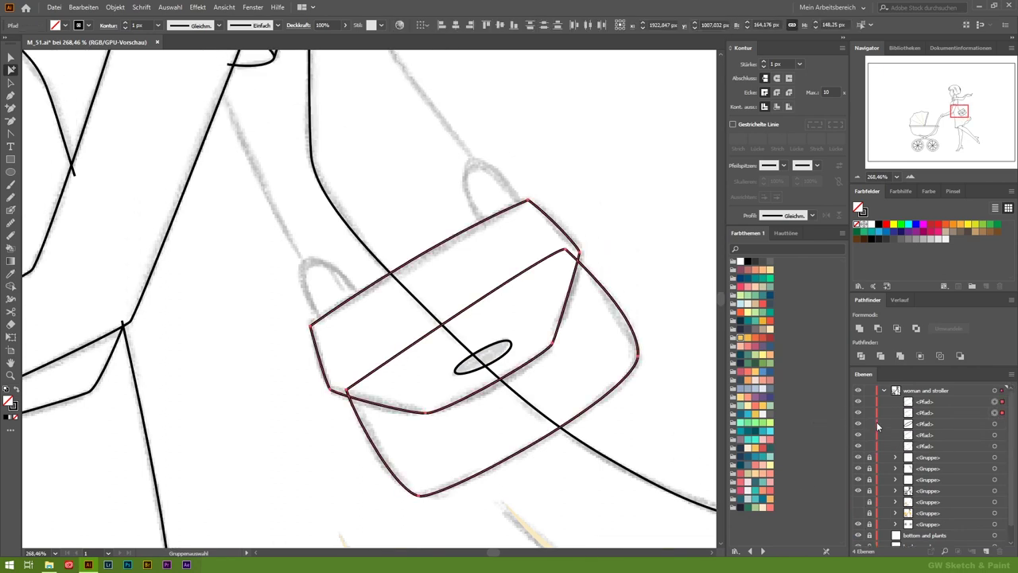
key(shift+x)
click(761, 342)
click(1002, 446)
key(shift+x)
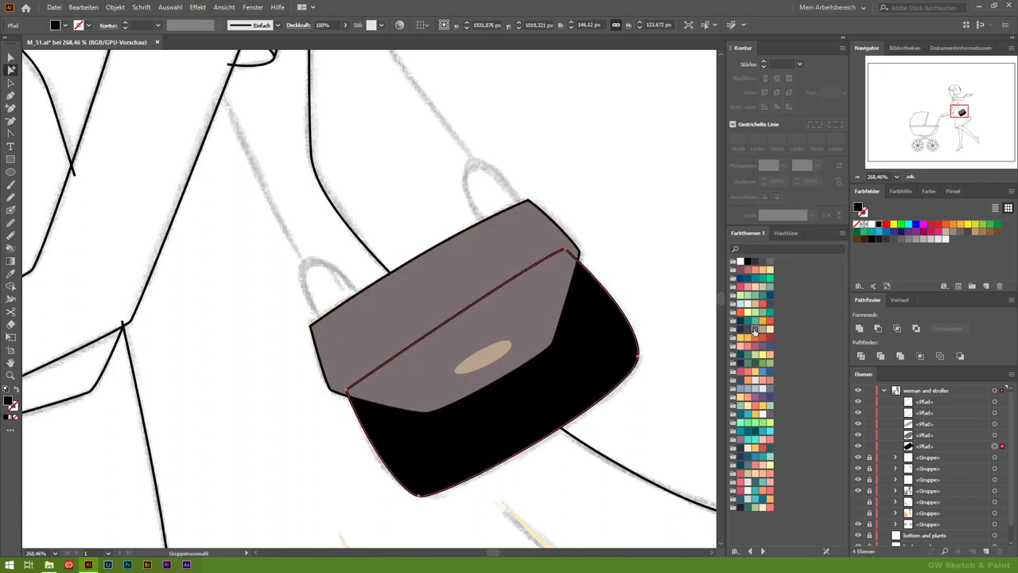
click(755, 329)
click(687, 372)
shift+click(957, 447)
key(ctrl+g)
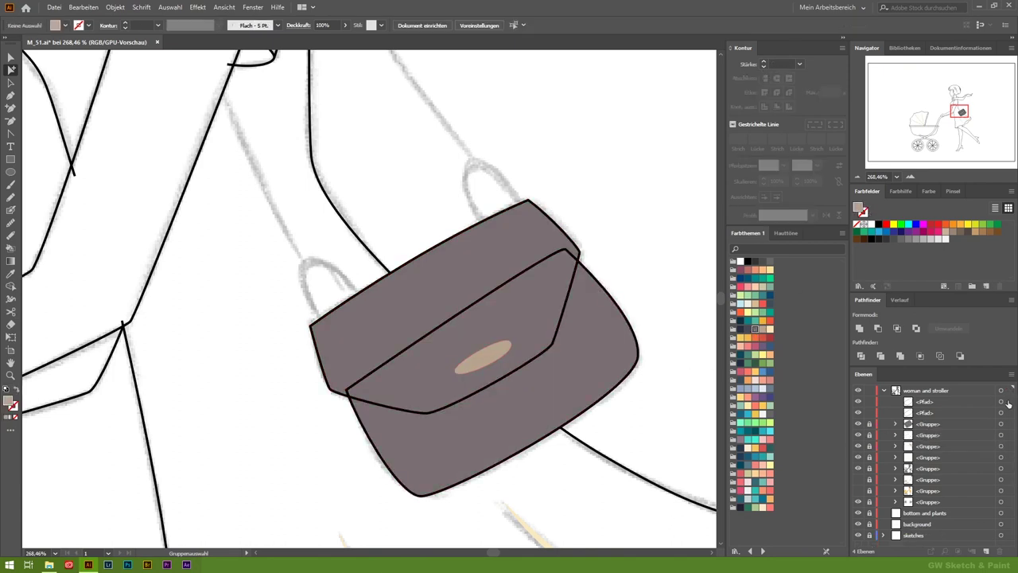
Live Paint a dark blue-grey strip under the flap and delete the black outlines
mouse_move(338, 404)
mouse_down()
mouse_move(465, 414)
mouse_move(567, 332)
mouse_move(588, 249)
mouse_up()
shift+click(1003, 413)
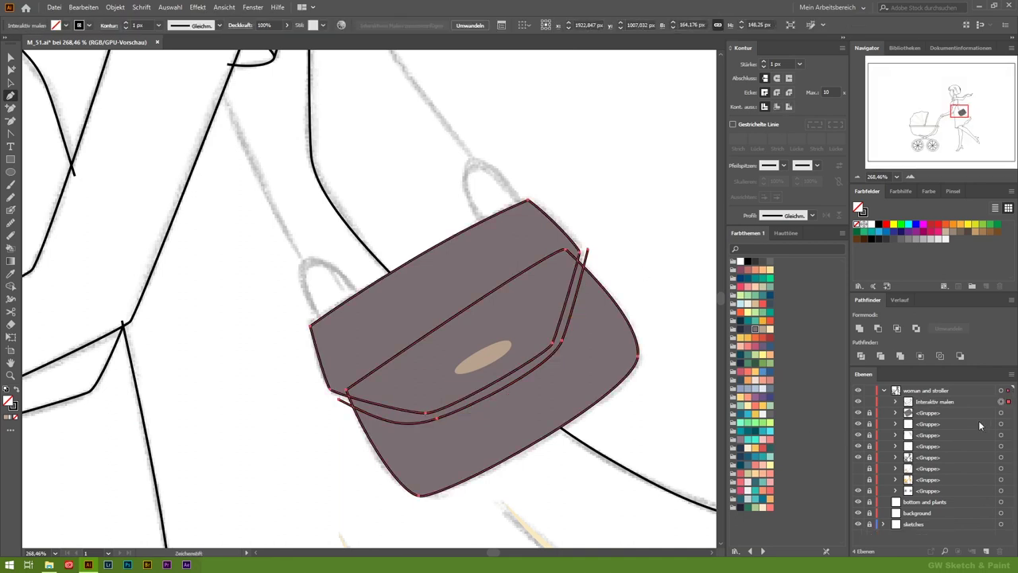
key(k)
click(389, 302)
click(564, 289)
key(v)
click(75, 114)
click(892, 412)
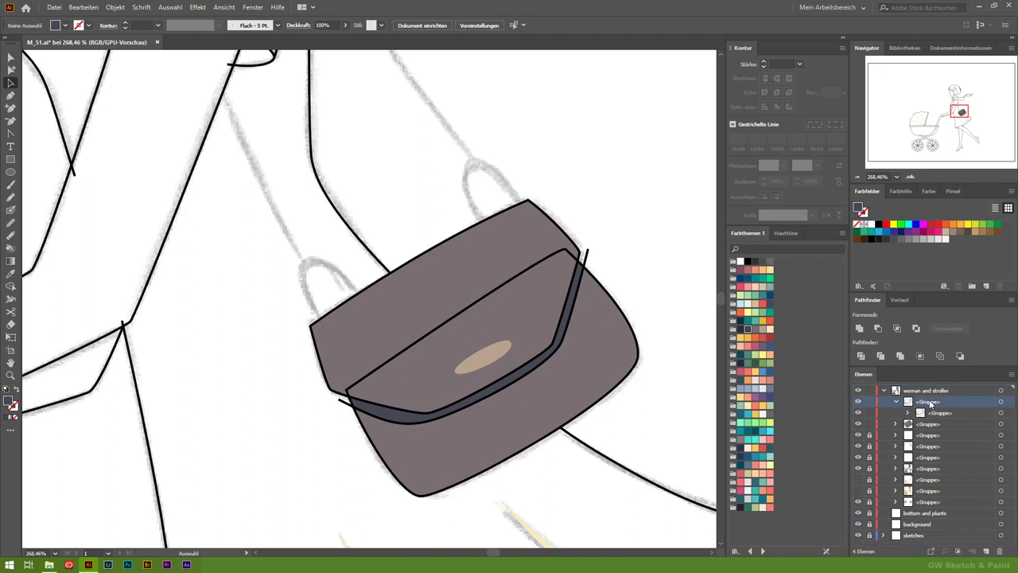
key(Delete)
click(16, 387)
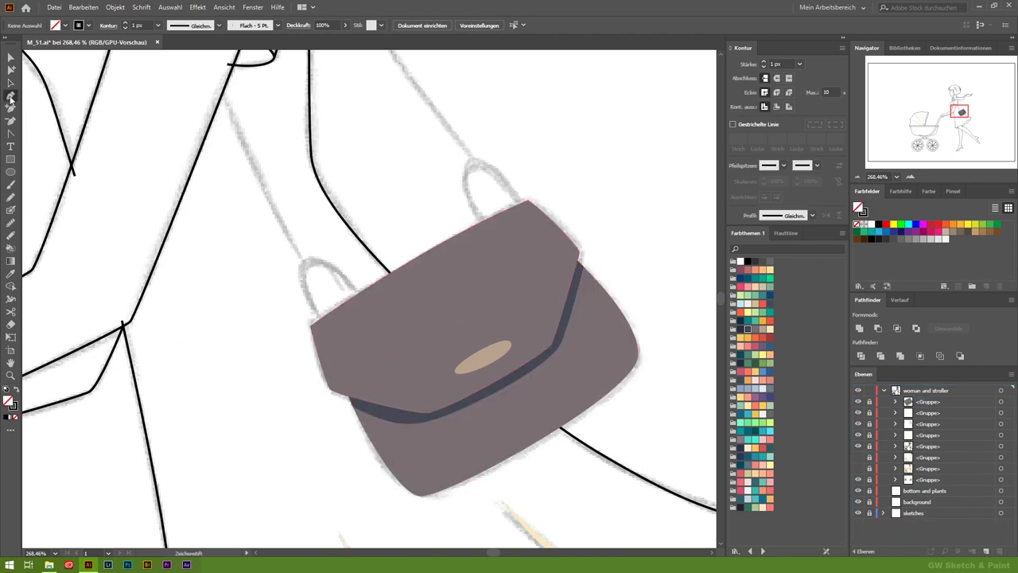
Pen-draw the bag handle and a strap up to the woman's shoulder
drag(483, 210, 470, 167)
click(517, 203)
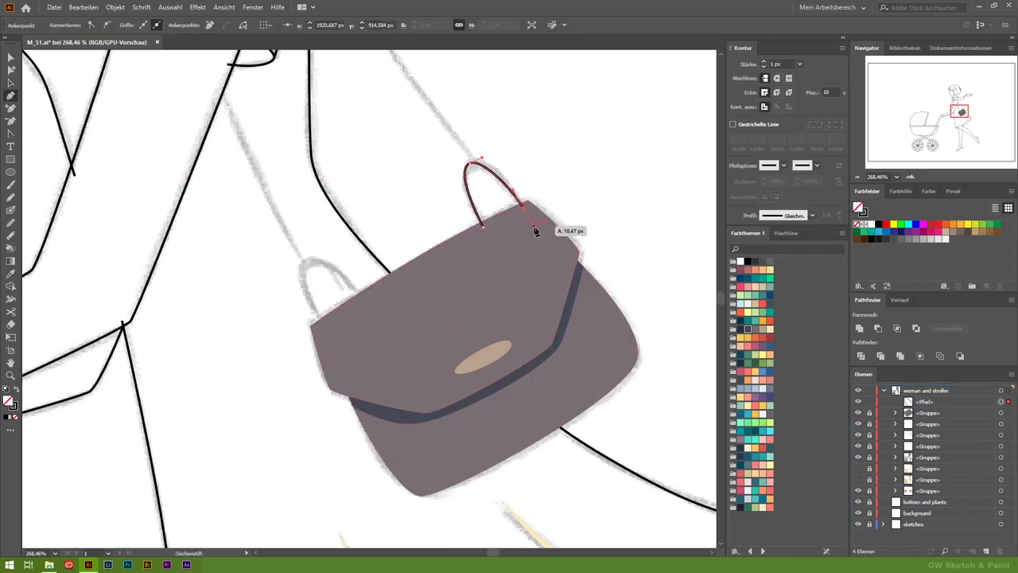
scroll(570, 266, up, 3)
scroll(509, 275, up, 2)
scroll(494, 208, up, 2)
click(477, 164)
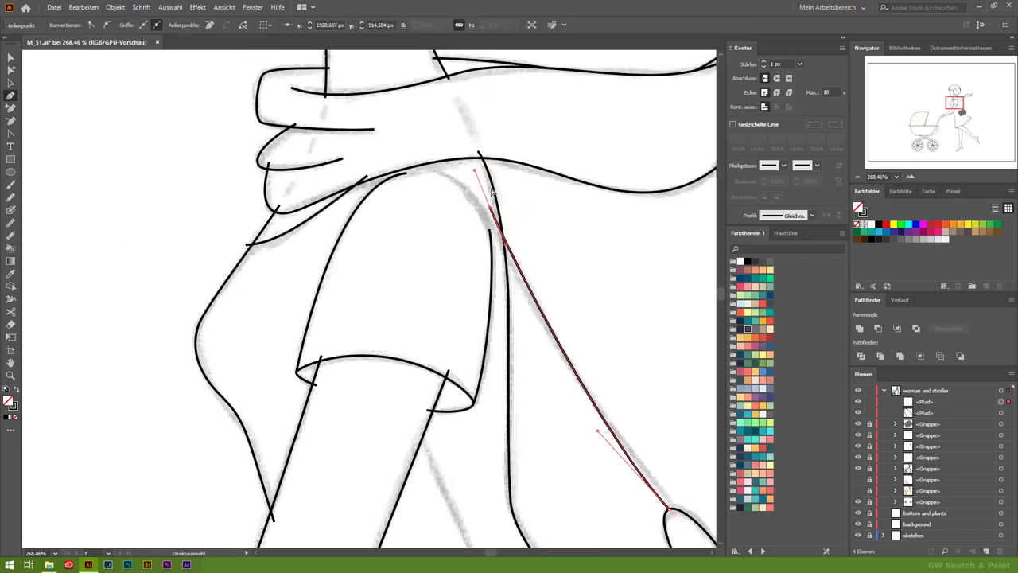
scroll(532, 263, down, 5)
key(v)
Set the strap stroke to 3, outline it, and send the bag below the figure
click(735, 64)
text(3)
key(Return)
click(115, 6)
click(350, 286)
drag(922, 402, 922, 485)
click(857, 446)
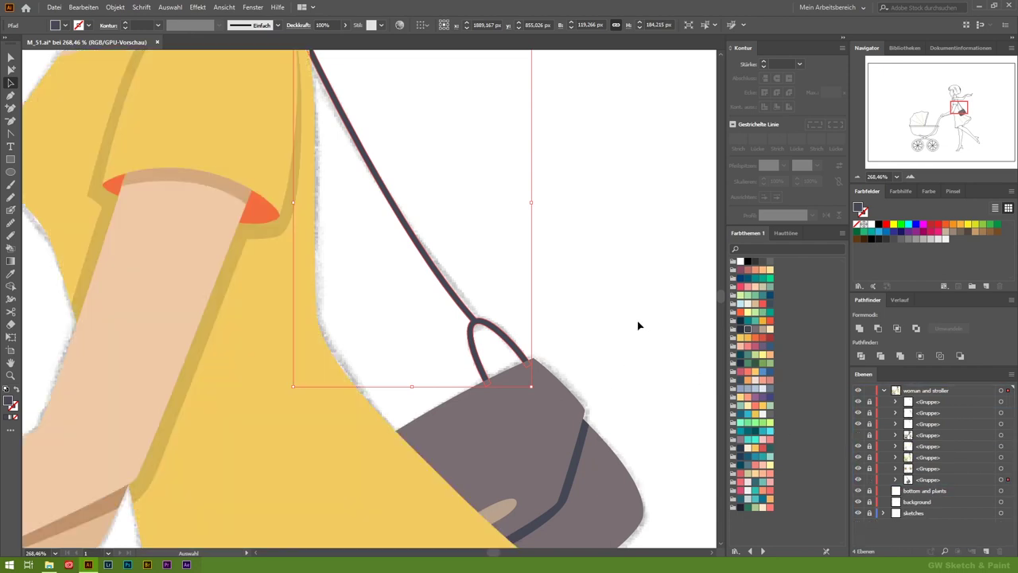
click(639, 323)
Fit the whole artboard in view and collapse the stroke and colour theme panels
key(z)
key(ctrl+0)
click(420, 448)
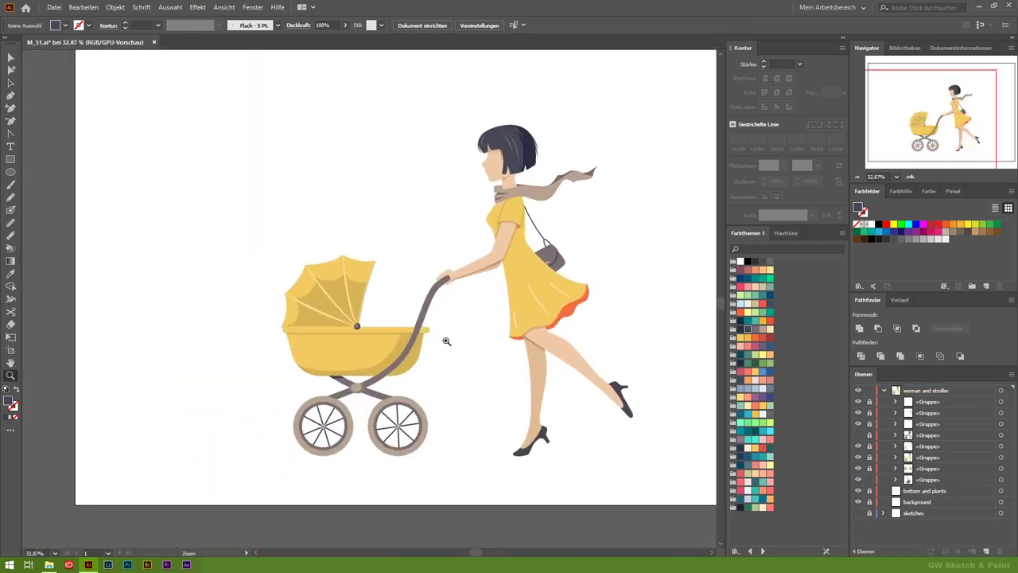
scroll(437, 382, down, 1)
click(846, 42)
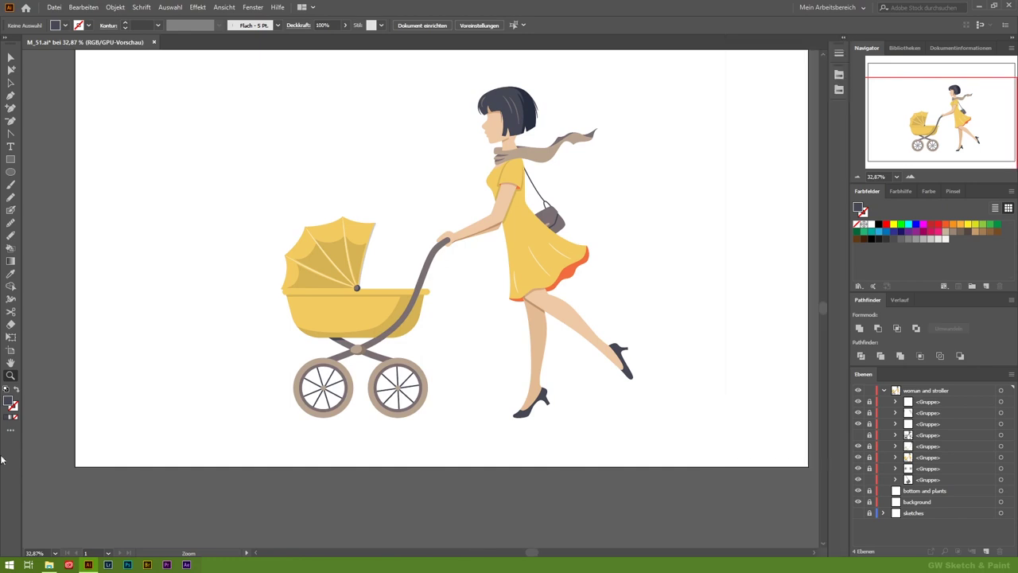
key(h)
key(ctrl+0)
Expand the sketches layer and turn on the plant sketches sublayer
click(884, 389)
click(883, 390)
click(883, 389)
click(858, 391)
click(858, 390)
click(858, 391)
click(884, 423)
click(857, 446)
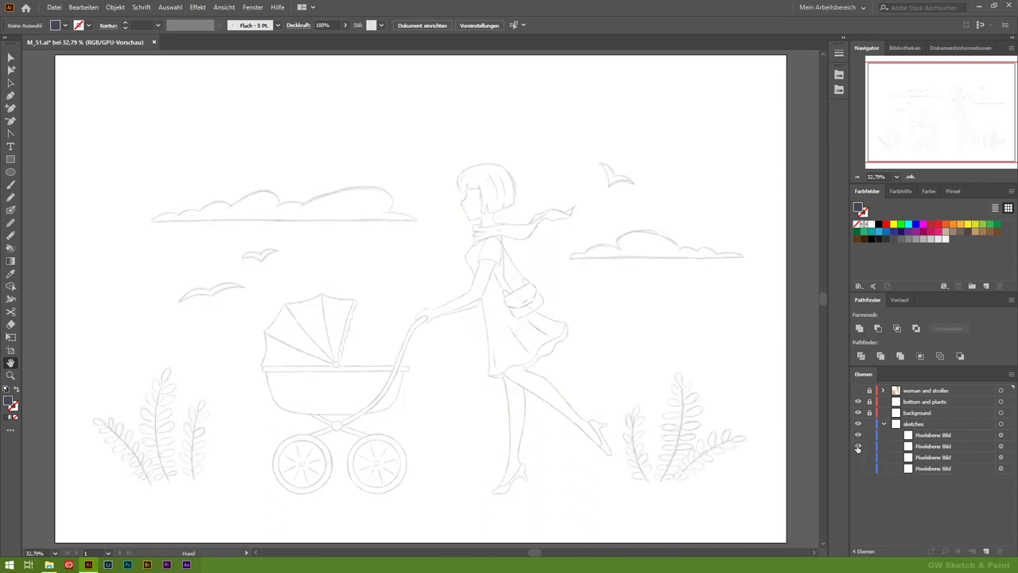
click(858, 391)
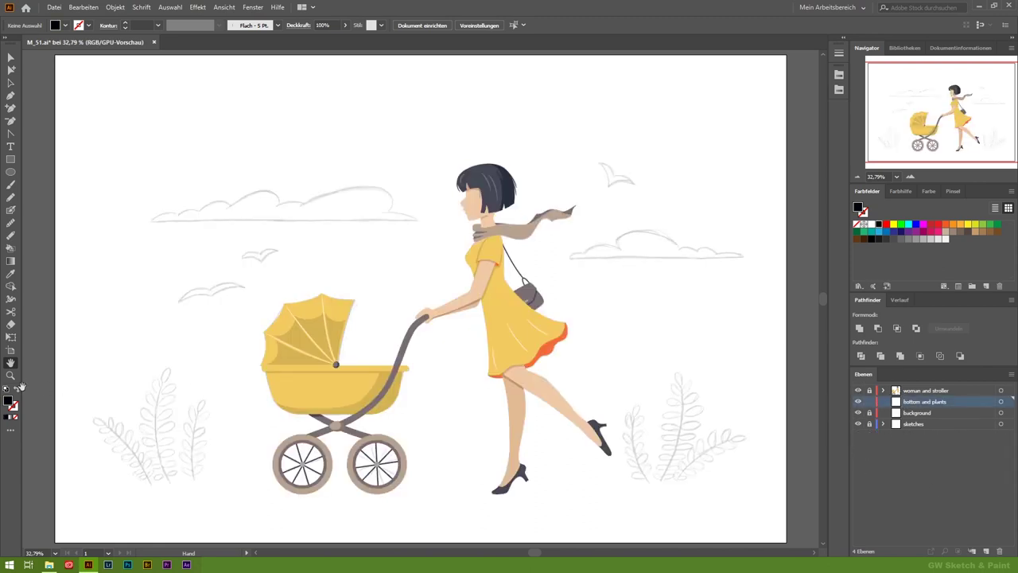
scroll(112, 472, up, 3)
scroll(291, 495, up, 2)
scroll(379, 254, up, 1)
click(10, 97)
Pen-draw three curved stems over the left plant sketch beside the stroller
drag(205, 239, 238, 250)
drag(409, 480, 421, 504)
drag(448, 147, 441, 191)
click(475, 517)
drag(589, 222, 573, 307)
click(562, 505)
ctrl+click(239, 297)
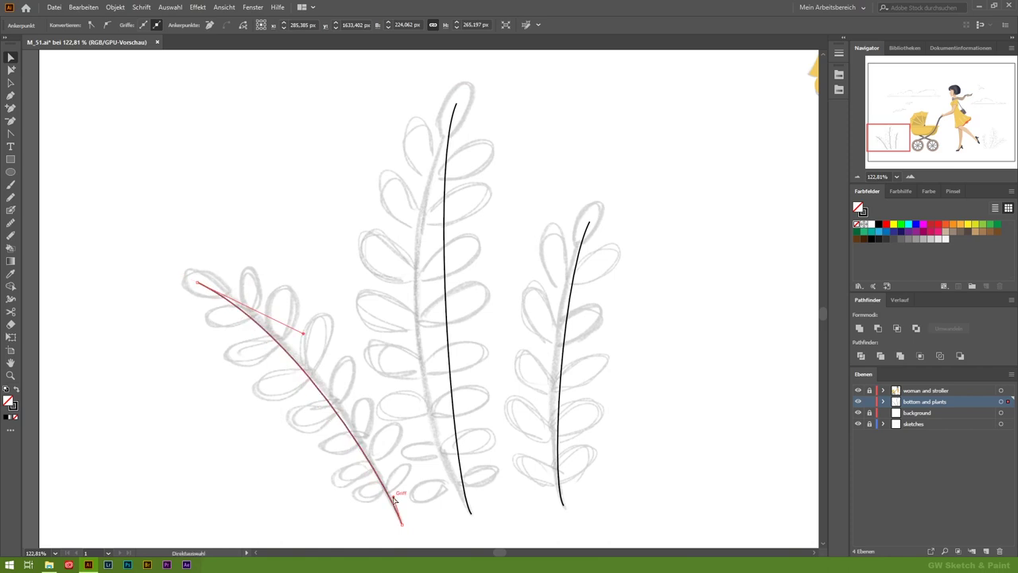
drag(445, 302, 407, 307)
click(569, 294)
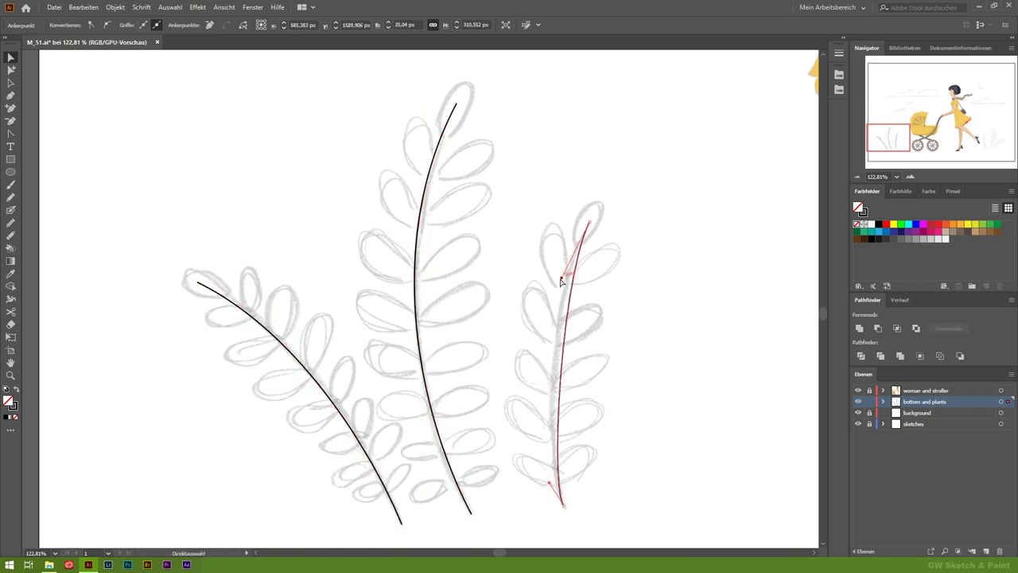
Pen-draw three stems over the plant sketch near the woman's foot
click(638, 200)
scroll(262, 243, right, 10)
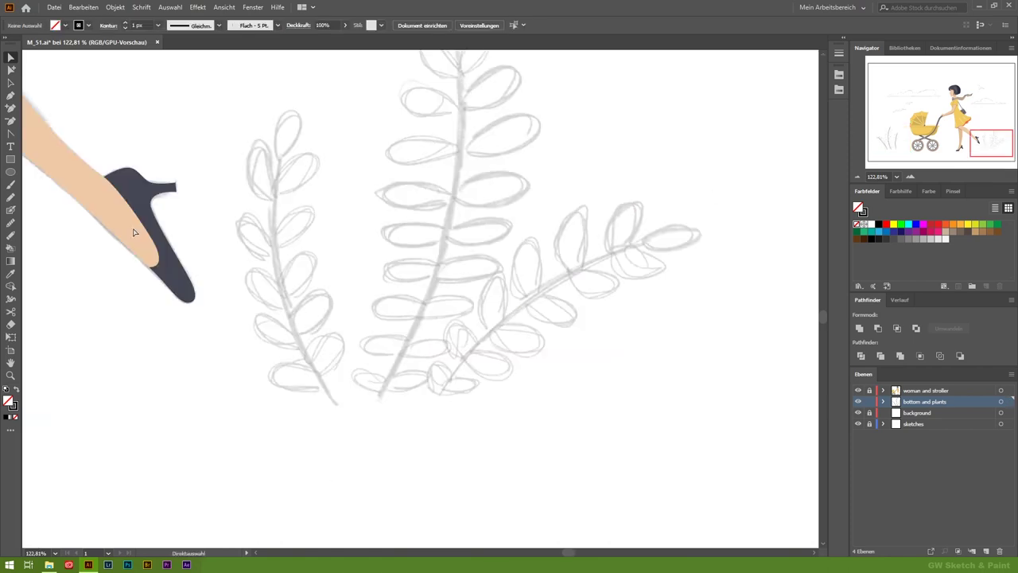
scroll(289, 166, up, 1)
key(p)
drag(286, 167, 303, 112)
click(338, 446)
key(Escape)
scroll(445, 266, up, 1)
click(445, 97)
click(380, 482)
key(Escape)
click(446, 485)
key(Escape)
Reshape the middle stem's anchors to follow its sketch
key(a)
click(271, 277)
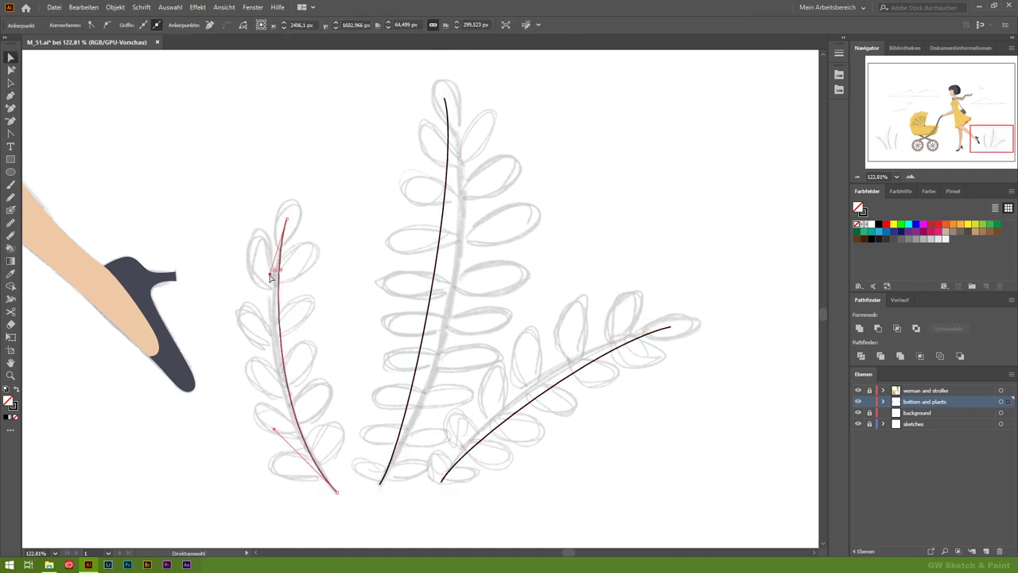
drag(449, 270, 423, 457)
drag(443, 404, 446, 407)
click(497, 421)
key(ctrl+shift+a)
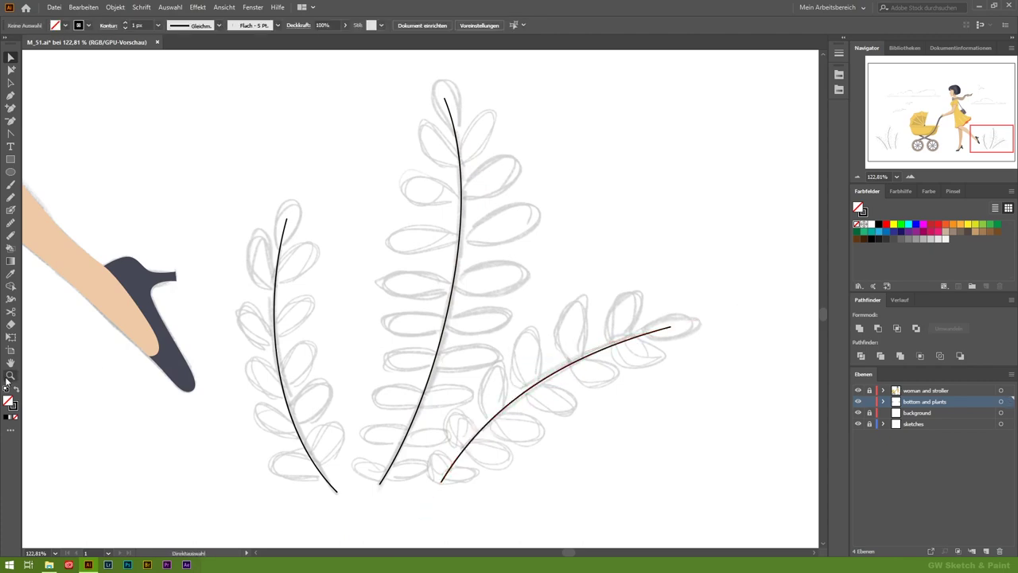
key(ctrl+0)
Give all stems an 8 px stroke with round caps and a tapered width profile
key(ctrl+a)
drag(139, 294, 226, 390)
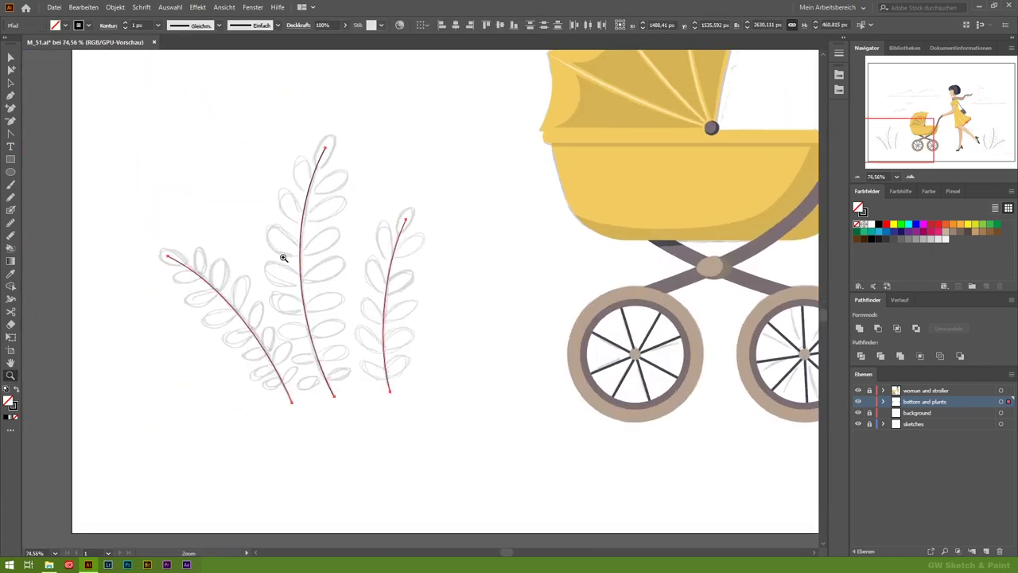
key(ctrl+F10)
click(776, 63)
text(6)
key(Return)
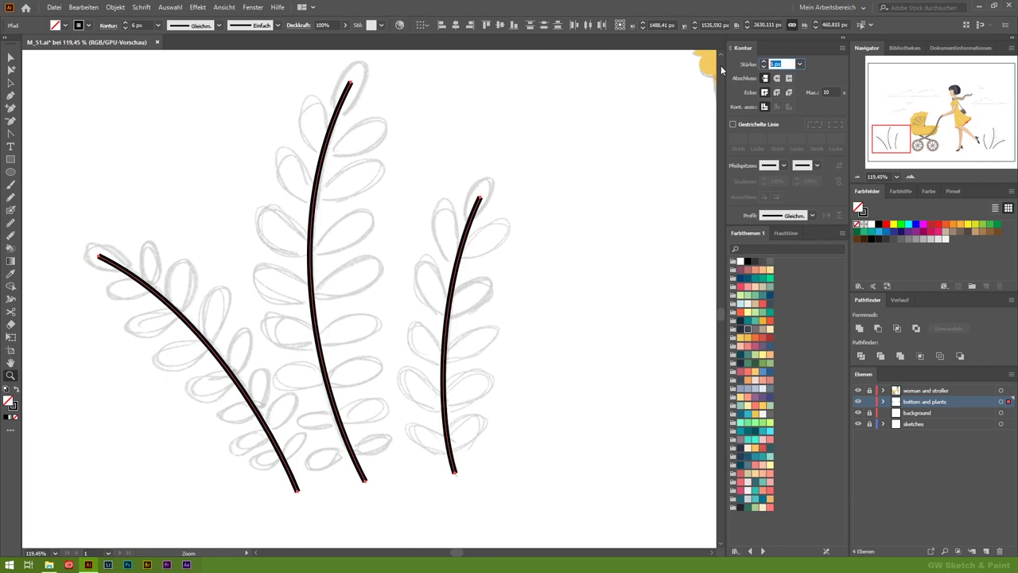
key(Up)
key(Up)
click(777, 78)
click(811, 214)
click(783, 254)
drag(891, 138, 988, 143)
Outline the stem strokes, simplify them, and group the stems
click(115, 7)
click(342, 287)
click(115, 7)
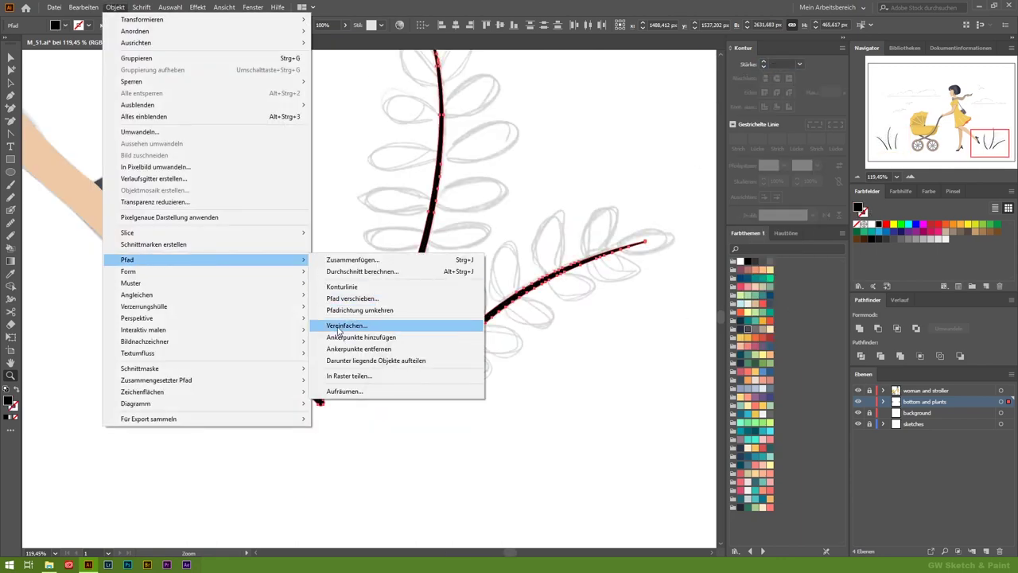
click(339, 325)
key(ctrl+g)
click(882, 401)
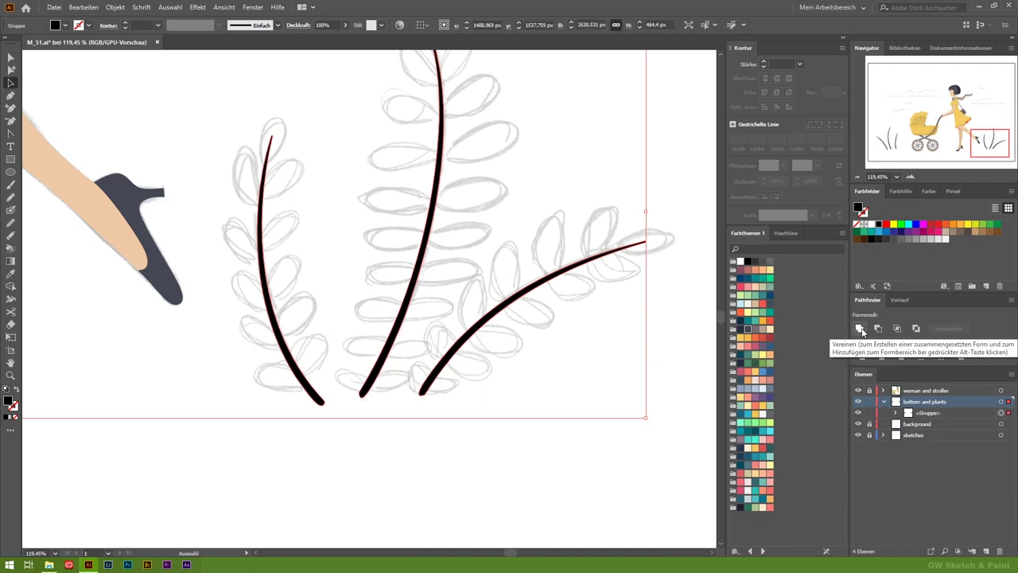
Fill the stem group with a dark green swatch
key(ctrl+shift+a)
click(1001, 413)
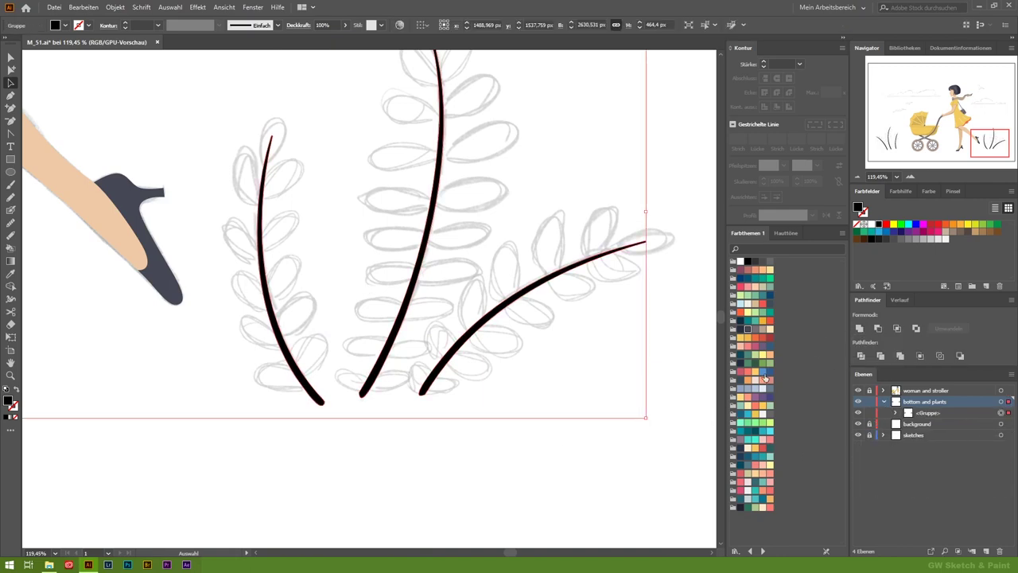
click(762, 362)
key(ctrl+shift+a)
key(z)
scroll(291, 225, up, 2)
click(291, 225)
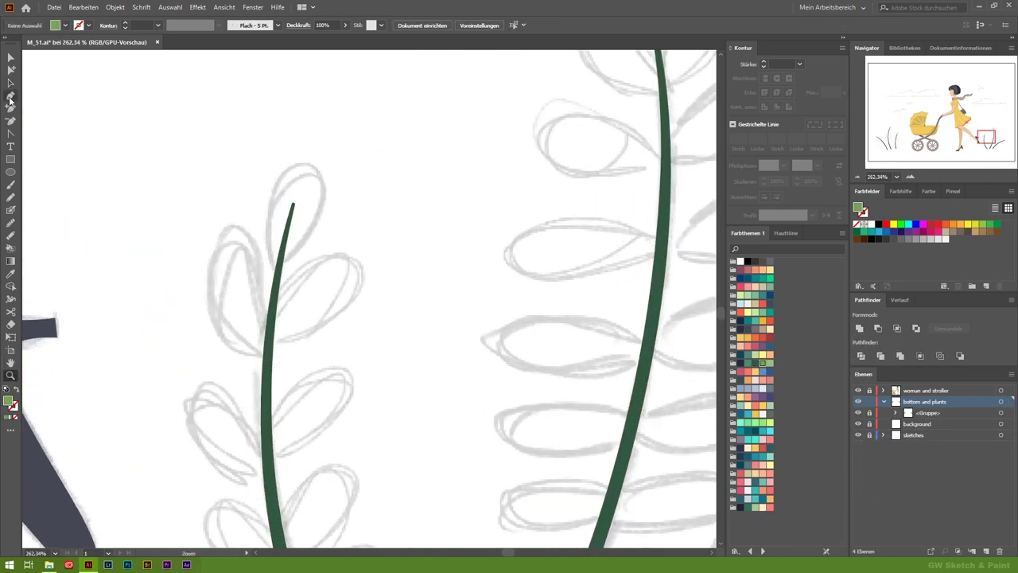
Trace the first green-filled leaves along the fern stem near the woman's foot
drag(303, 158, 331, 162)
drag(278, 259, 331, 235)
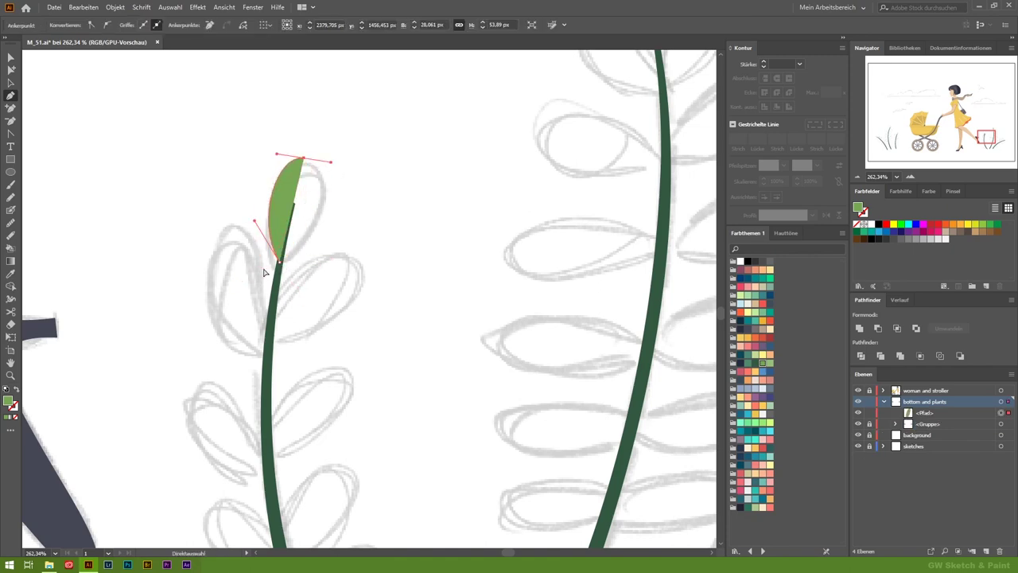
drag(215, 248, 249, 229)
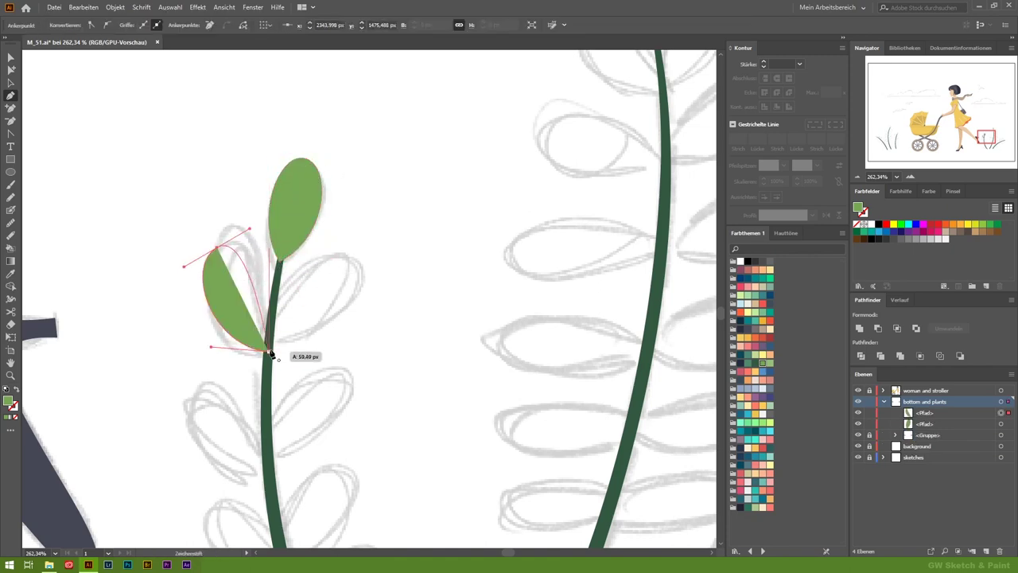
click(268, 350)
drag(268, 463, 314, 466)
drag(201, 370, 334, 342)
click(267, 463)
drag(351, 262, 335, 250)
click(269, 350)
Add more green leaves further down the same fern stem
scroll(267, 398, down, 2)
drag(269, 380, 335, 379)
drag(343, 295, 314, 280)
scroll(280, 446, down, 3)
click(284, 376)
scroll(294, 397, down, 2)
drag(312, 393, 231, 412)
drag(251, 304, 195, 362)
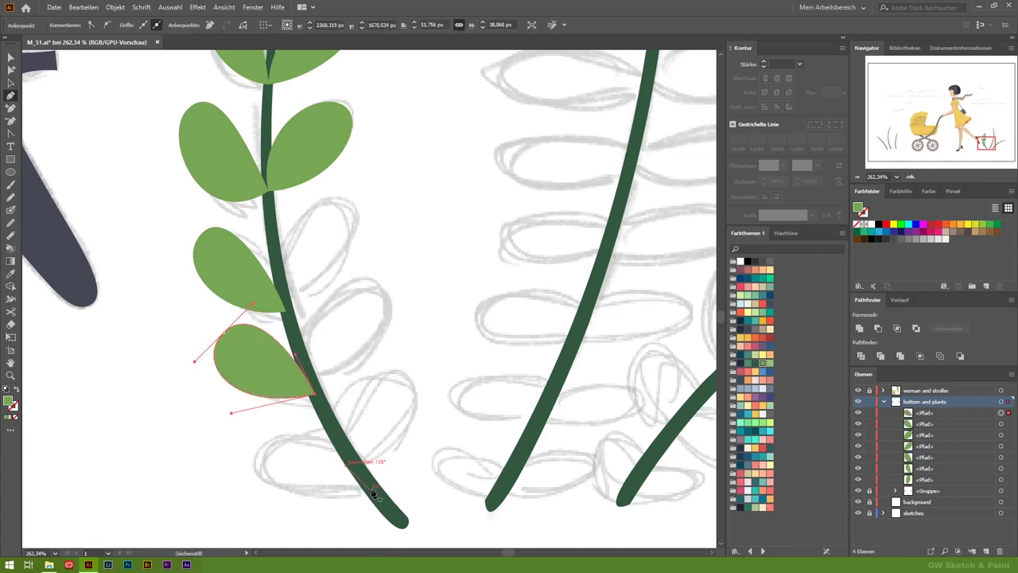
Draw the bottom leaf plus upper and lower leaves along the fern stem
drag(372, 491, 354, 477)
drag(284, 310, 350, 280)
drag(346, 202, 318, 192)
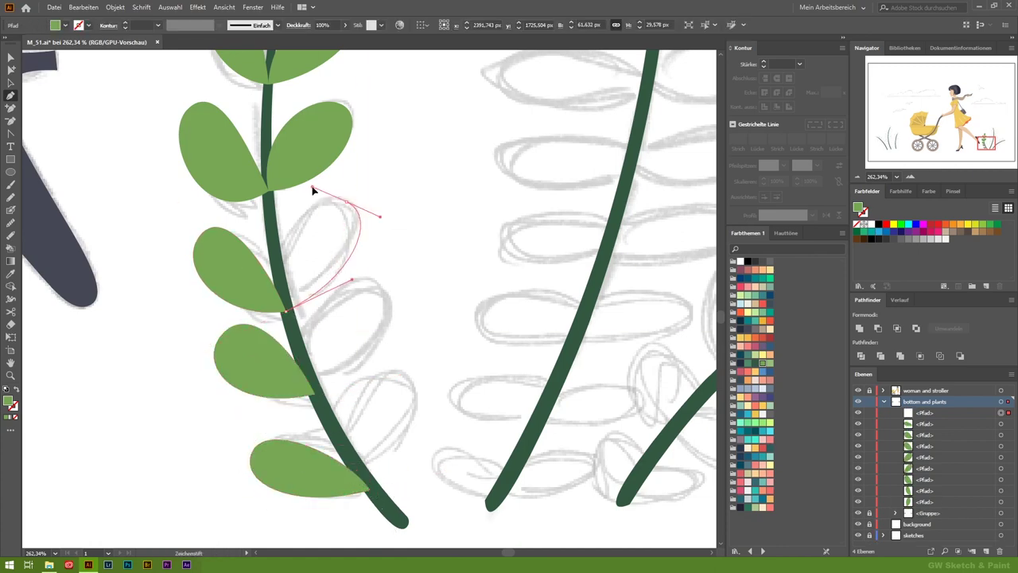
click(283, 310)
drag(315, 395, 360, 385)
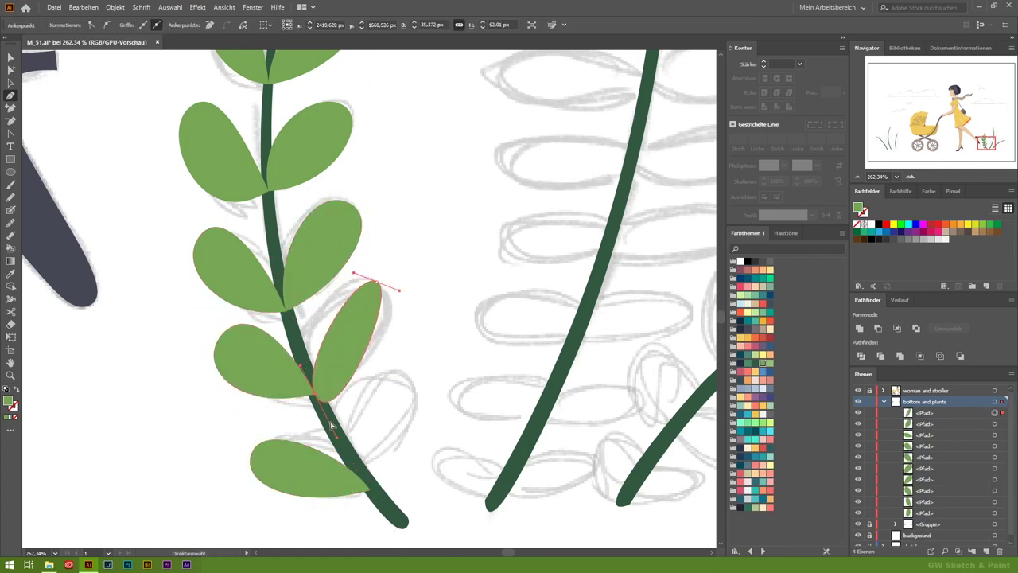
click(316, 395)
drag(372, 488, 408, 470)
drag(390, 372, 434, 373)
click(373, 491)
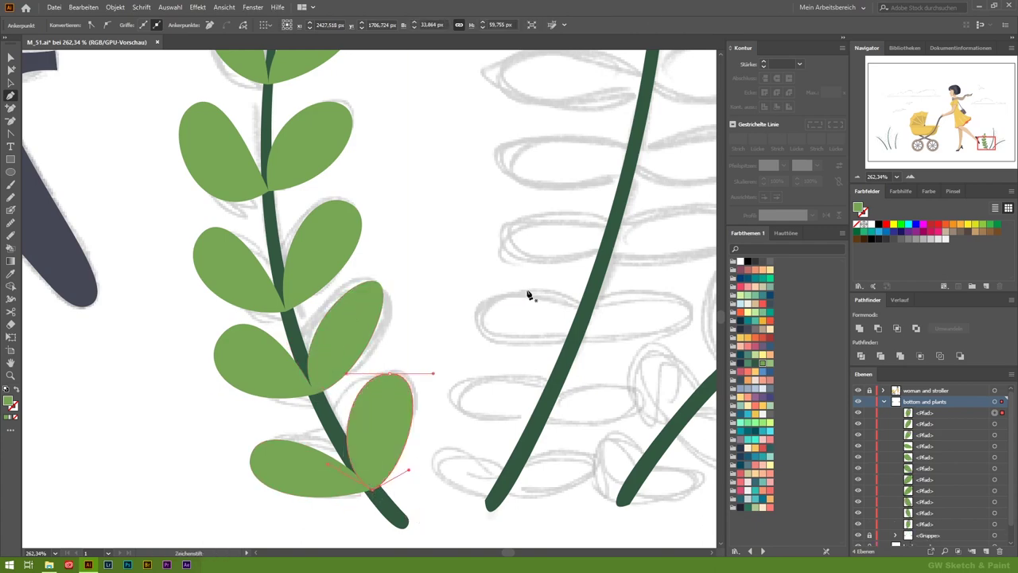
Trace the top leaf and the right-hand leaves on the upper plant stem
scroll(528, 291, up, 5)
scroll(477, 254, right, 3)
drag(400, 241, 424, 188)
drag(363, 132, 398, 121)
click(401, 241)
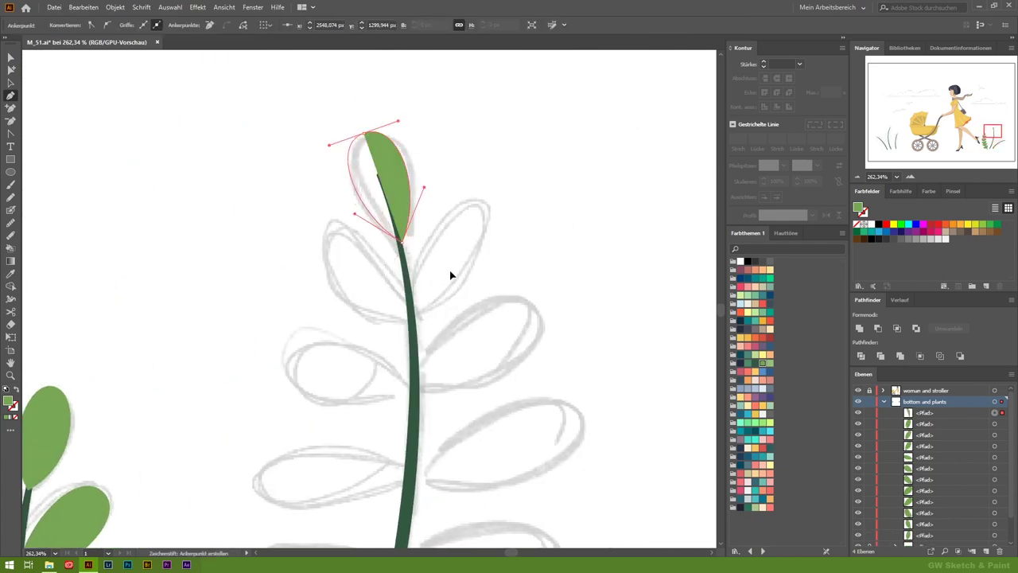
drag(411, 316, 461, 299)
drag(476, 196, 506, 208)
drag(518, 297, 553, 280)
click(416, 391)
scroll(419, 445, down, 3)
drag(411, 393, 467, 407)
drag(578, 322, 553, 282)
drag(412, 393, 396, 468)
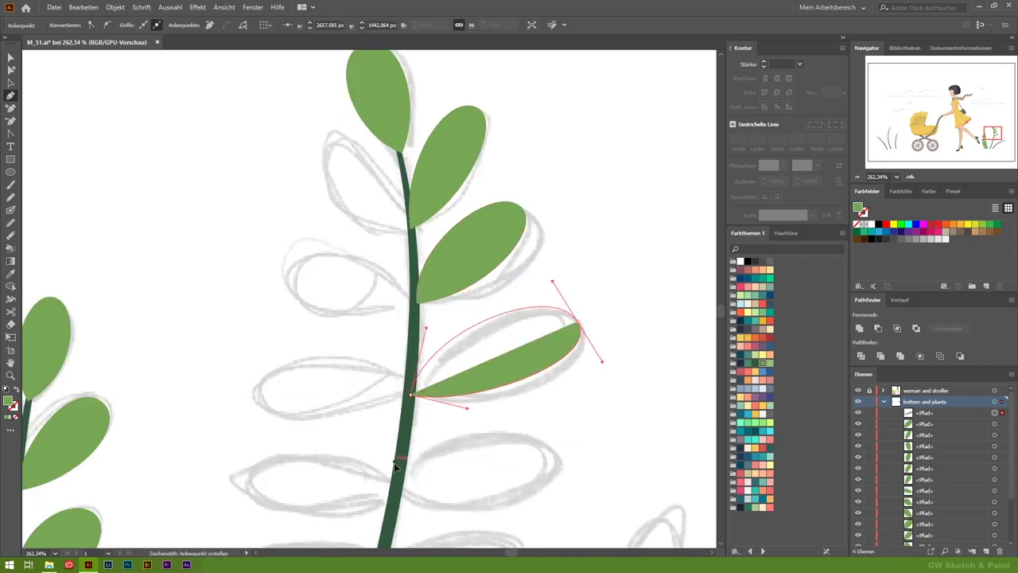
click(404, 229)
Add the upper-left and lower-left leaves on that plant stem
drag(326, 142, 346, 115)
click(404, 228)
click(415, 307)
drag(290, 253, 318, 213)
click(416, 308)
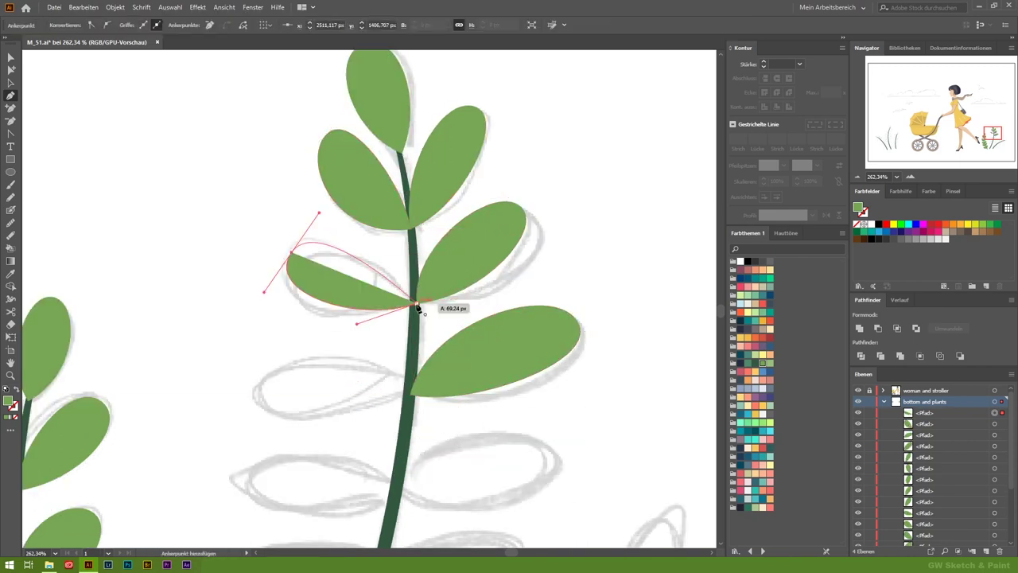
scroll(414, 294, down, 5)
click(408, 271)
drag(252, 226, 276, 194)
click(409, 271)
Close off the upper and lower leaves further down the stem
scroll(395, 310, down, 2)
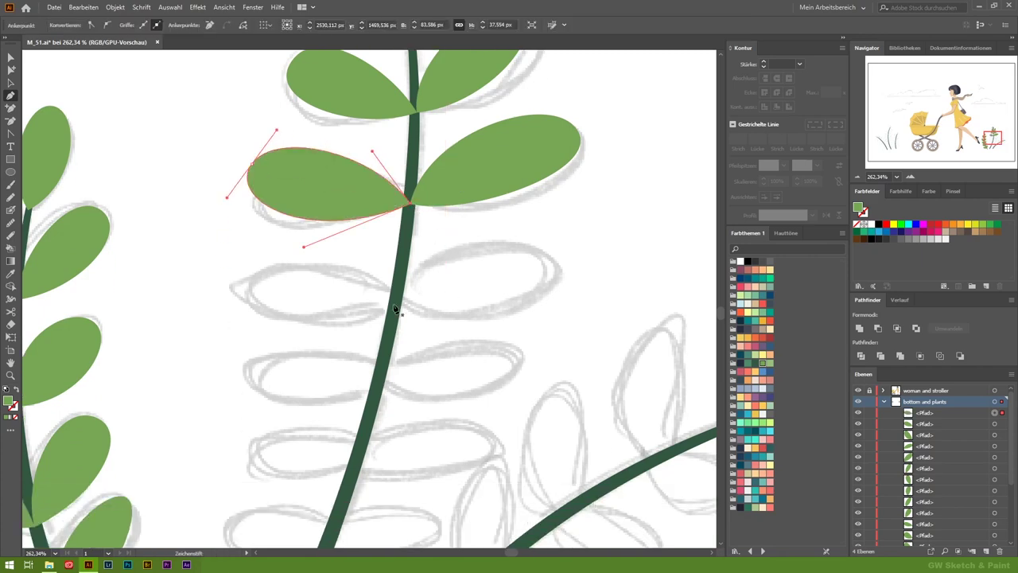
drag(551, 220, 550, 222)
click(397, 304)
scroll(393, 318, down, 2)
drag(382, 314, 411, 352)
drag(523, 297, 533, 331)
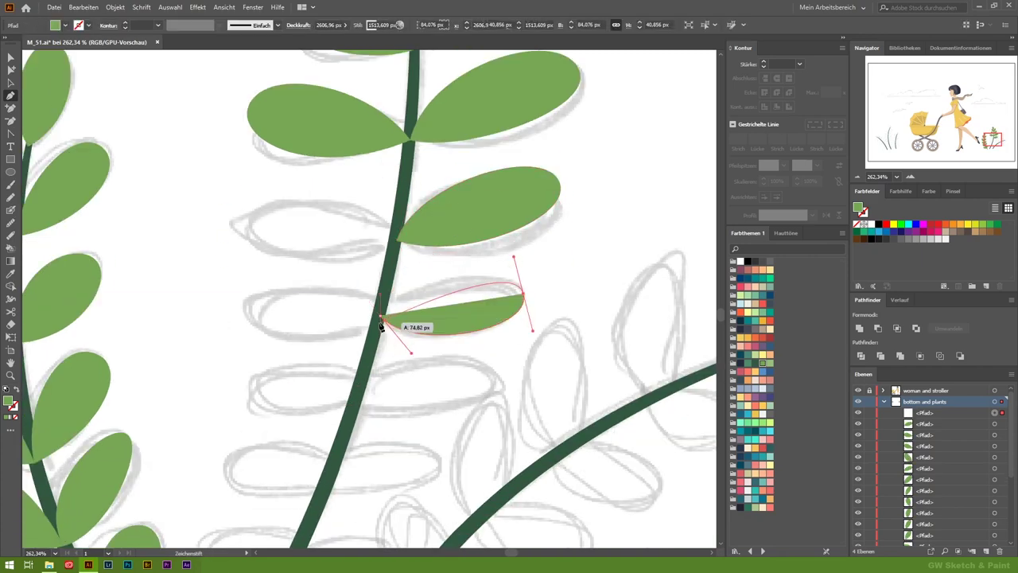
click(380, 315)
Outline green leaves over the left and right sketch leaves
drag(360, 397, 386, 435)
drag(500, 389, 504, 422)
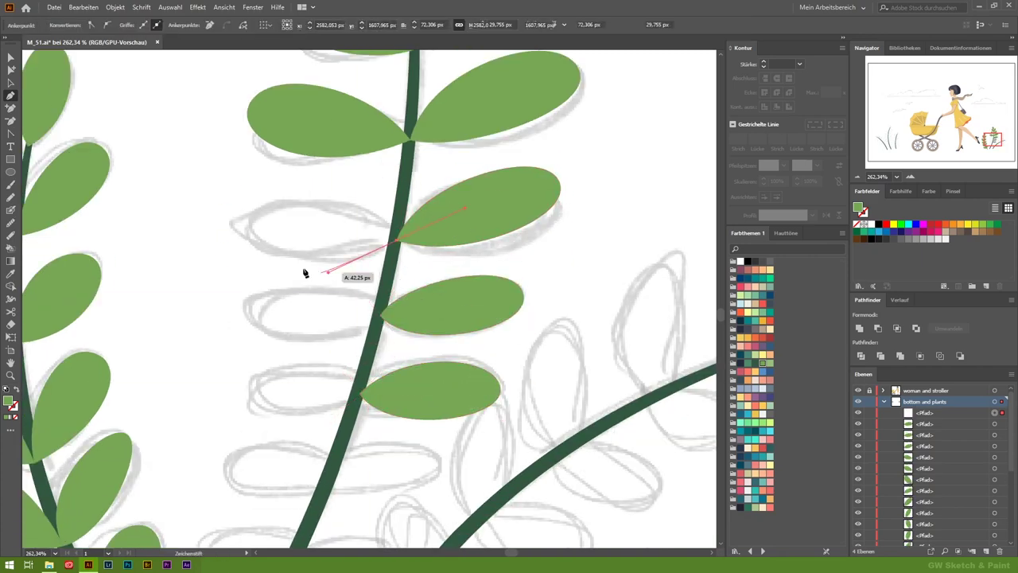
drag(231, 215, 255, 169)
drag(395, 238, 361, 184)
drag(241, 300, 247, 268)
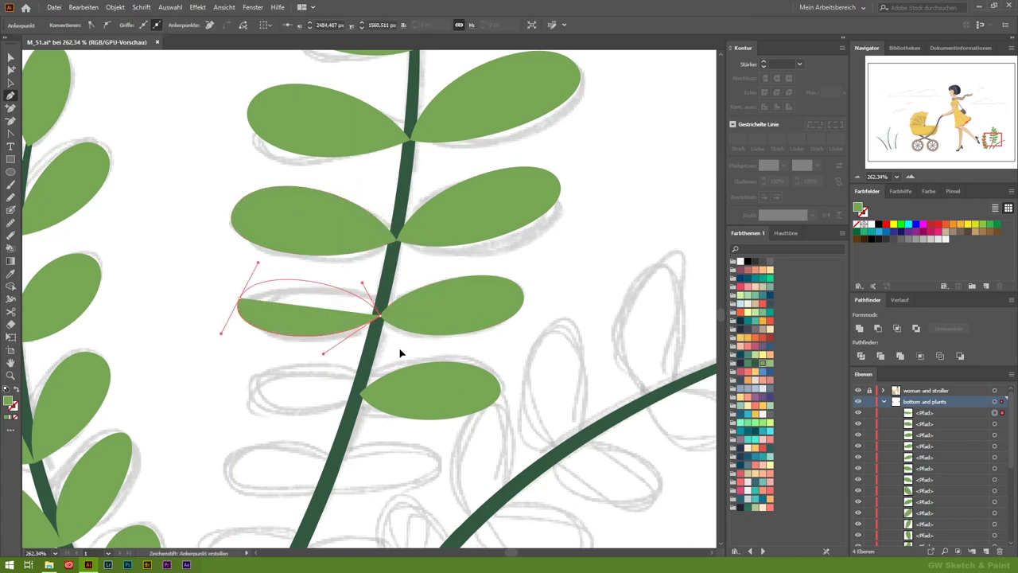
click(379, 315)
drag(359, 390, 315, 420)
drag(238, 380, 249, 345)
click(359, 390)
scroll(334, 333, down, 4)
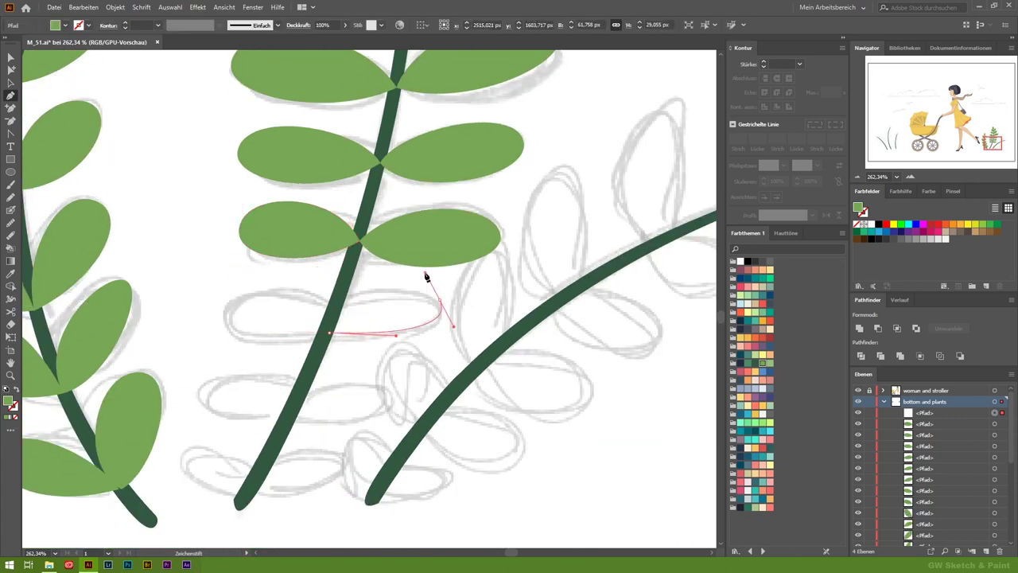
Trace the lower-left, upper-left and lowest leaves on the stem
drag(328, 332, 316, 382)
drag(294, 415, 325, 429)
drag(388, 389, 401, 413)
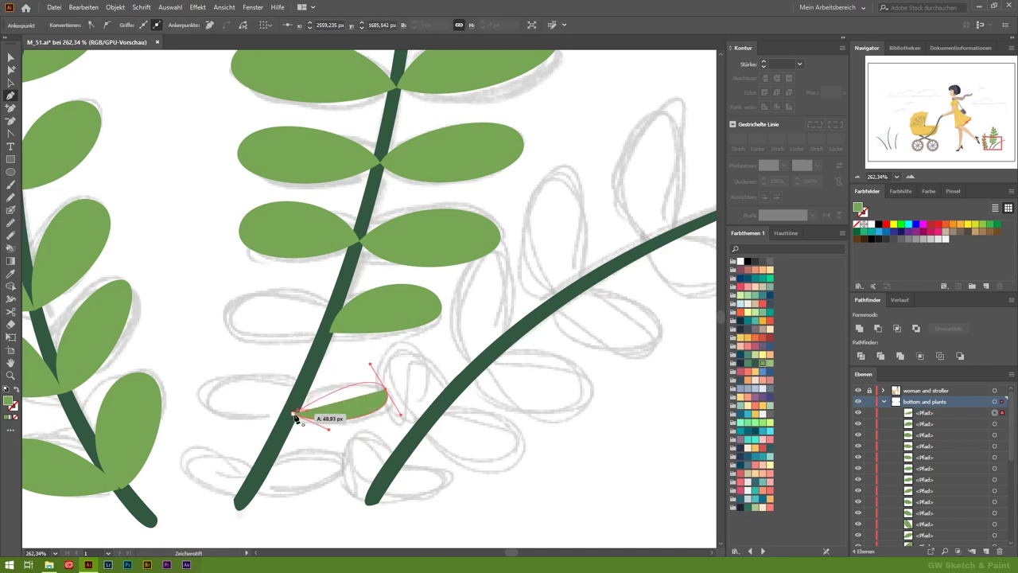
drag(261, 482, 279, 457)
drag(347, 453, 352, 477)
click(261, 483)
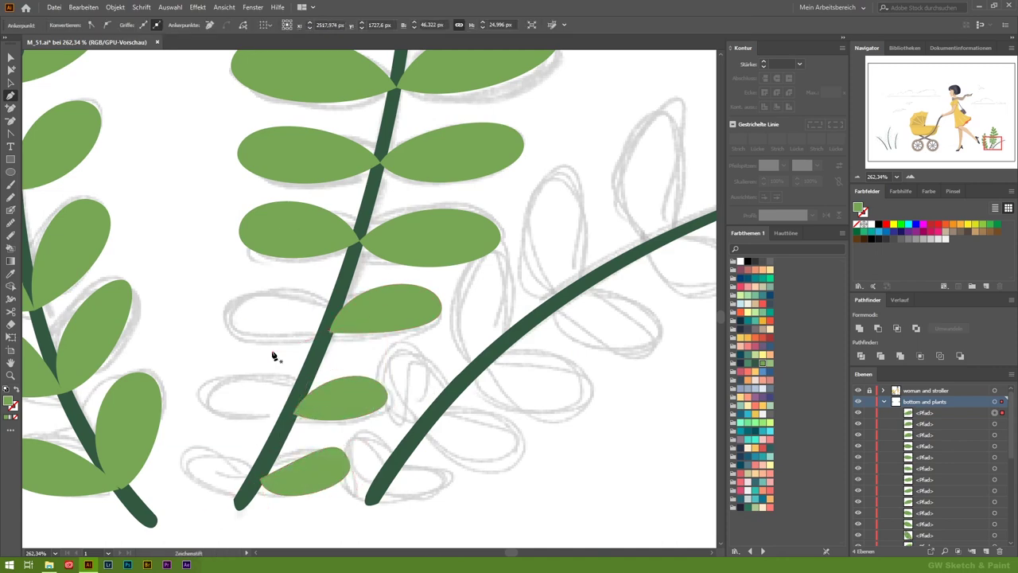
drag(232, 302, 246, 272)
drag(328, 333, 334, 338)
click(232, 302)
drag(203, 380, 229, 357)
drag(290, 413, 294, 417)
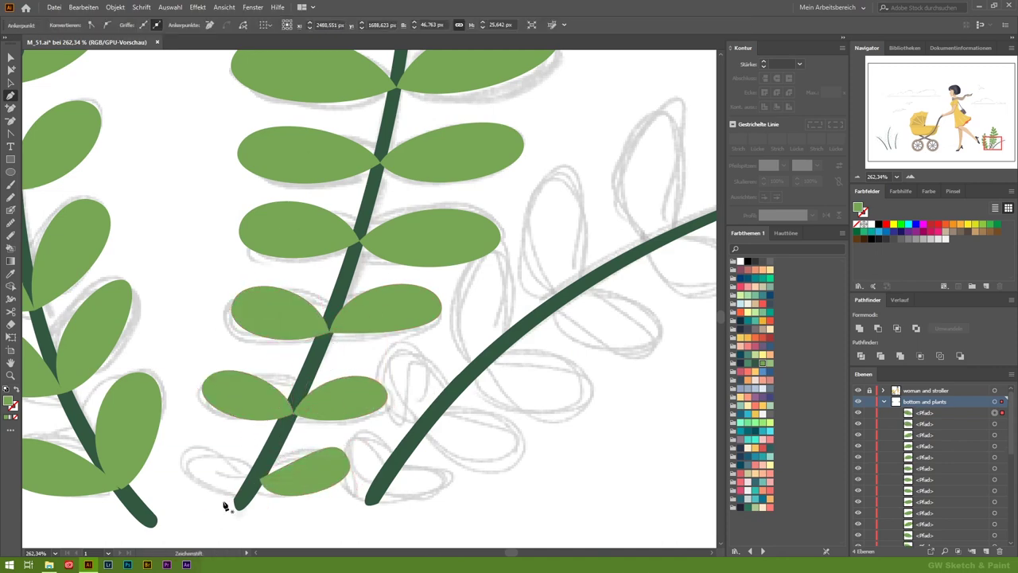
drag(188, 465, 182, 433)
Draw the branch-tip leaf and the upright leaves along the branch
click(261, 481)
drag(538, 323, 258, 363)
drag(521, 258, 553, 217)
drag(639, 230, 650, 260)
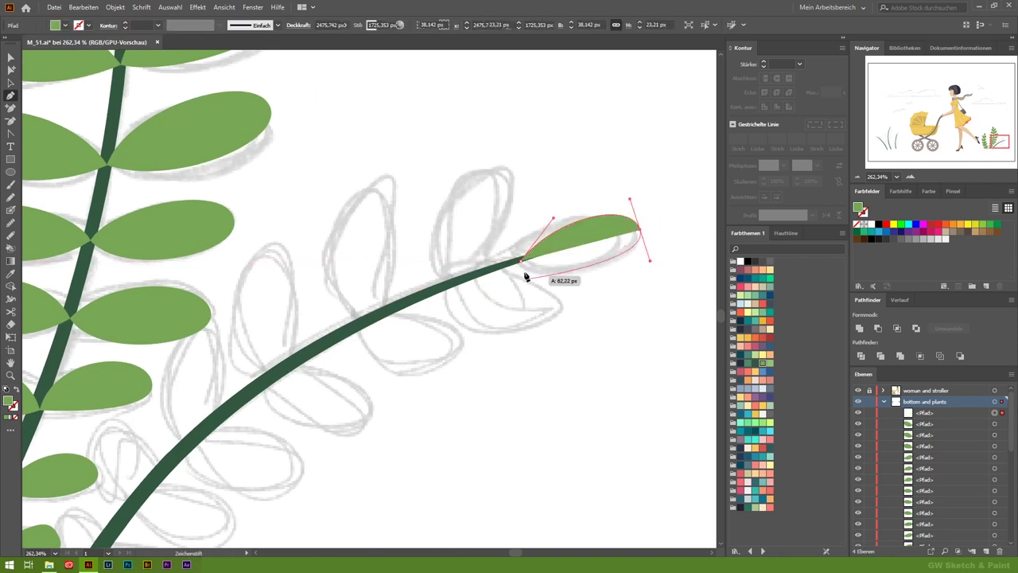
click(521, 258)
click(461, 275)
drag(477, 168, 520, 173)
click(461, 275)
drag(372, 318, 427, 336)
drag(365, 185, 391, 178)
click(372, 318)
drag(277, 368, 293, 342)
drag(260, 253, 300, 238)
click(276, 368)
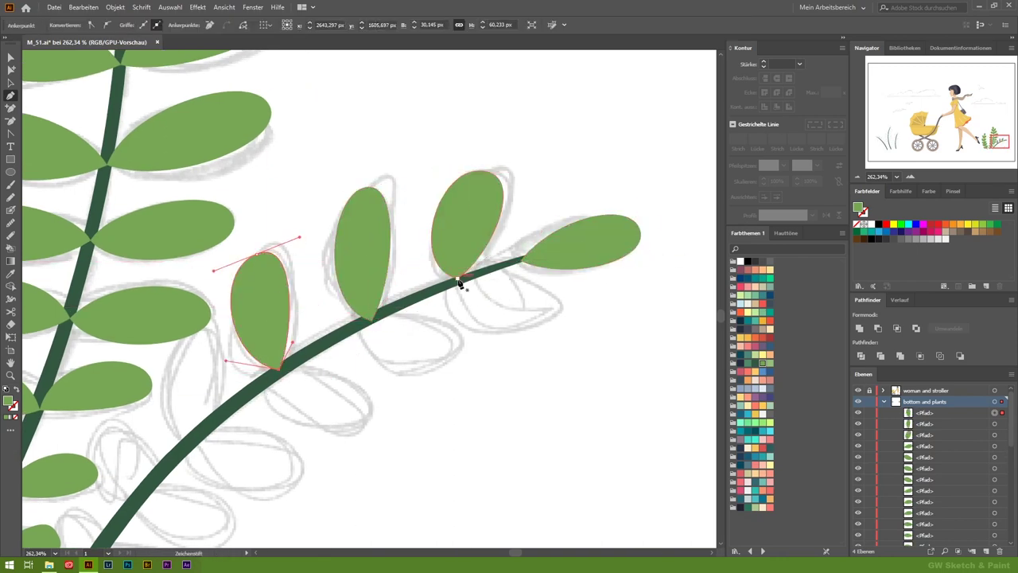
Add two leaves under the branch and another upright leaf
click(457, 279)
drag(372, 318, 380, 374)
drag(470, 386, 482, 359)
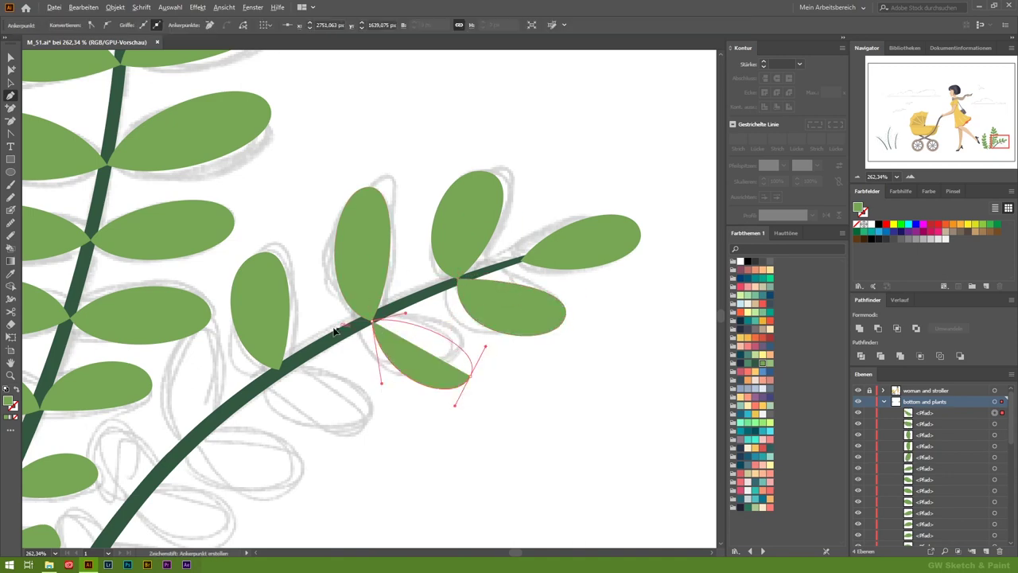
click(372, 318)
drag(276, 368, 276, 416)
drag(359, 445, 362, 445)
click(277, 368)
mouse_move(193, 431)
mouse_down()
mouse_move(390, 356)
mouse_move(396, 401)
mouse_up()
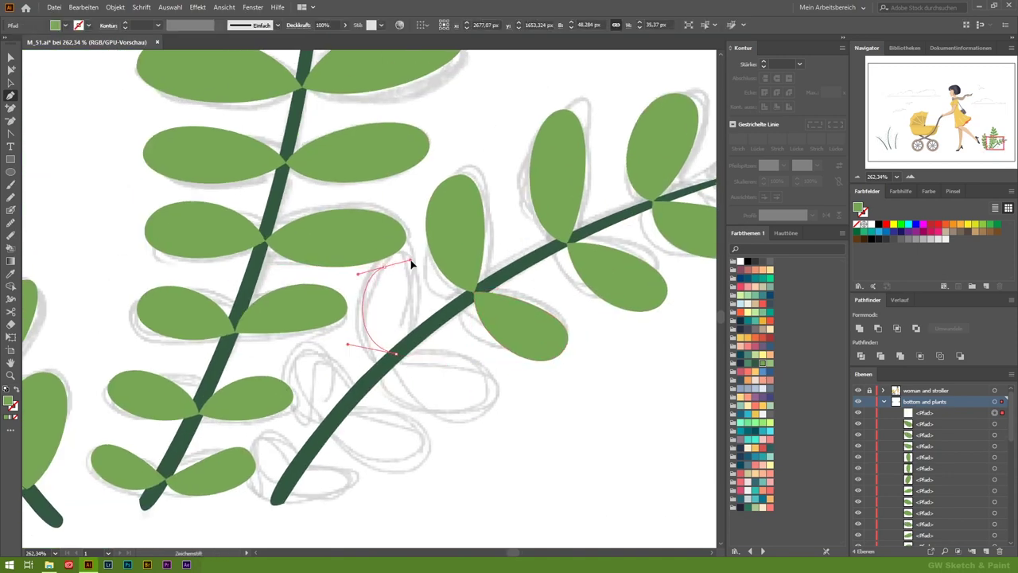
drag(385, 266, 412, 260)
click(398, 360)
Begin the small leaves near the branch base on the stroller-side plant
click(338, 412)
drag(303, 350, 322, 336)
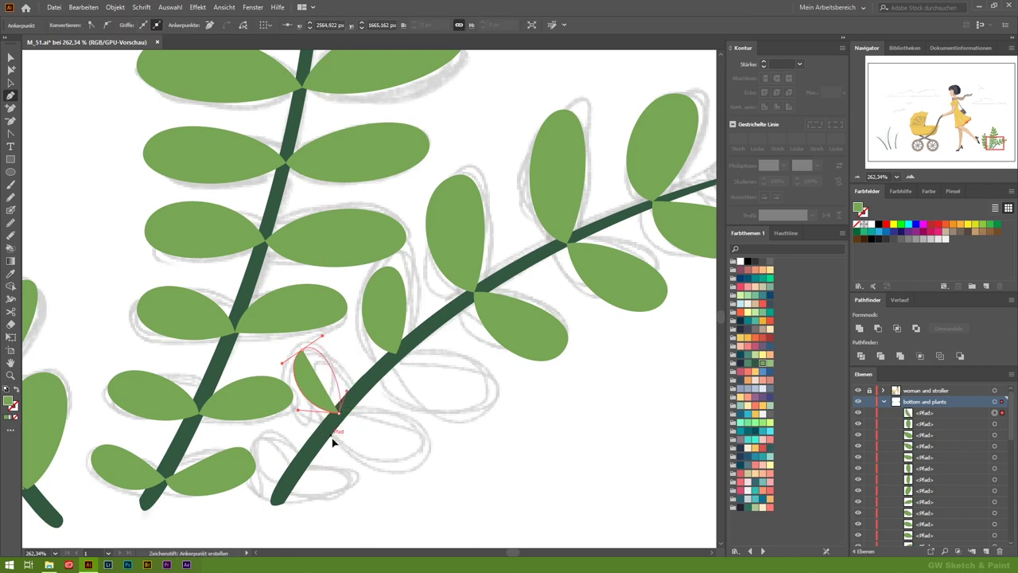
drag(263, 437, 272, 422)
drag(509, 383, 500, 355)
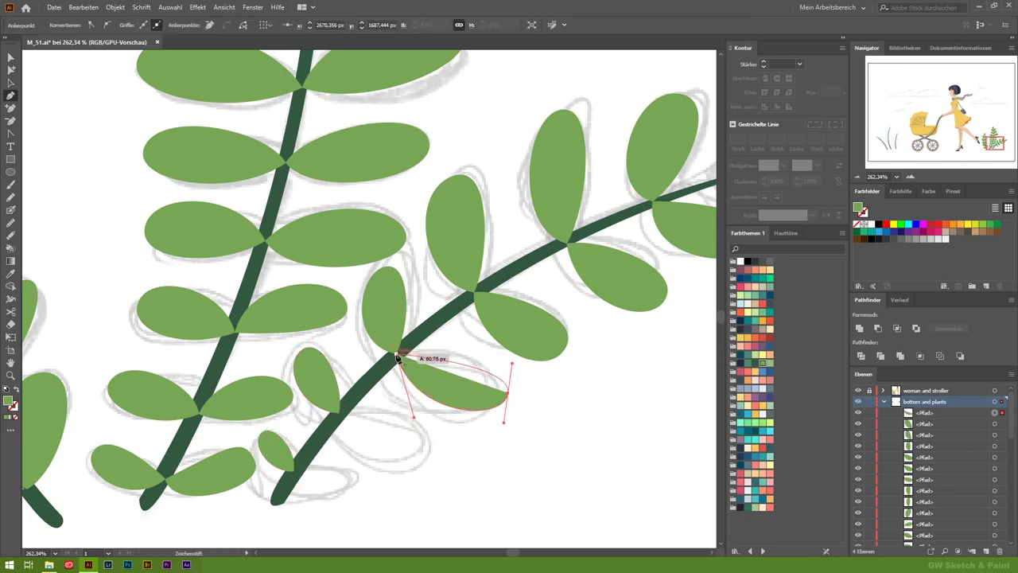
click(395, 354)
drag(340, 411, 373, 400)
mouse_move(429, 453)
mouse_down()
mouse_move(422, 478)
mouse_move(375, 474)
mouse_up()
On the next plant to the left, trace its first leaf and a lower-left leaf as filled green shapes
click(894, 136)
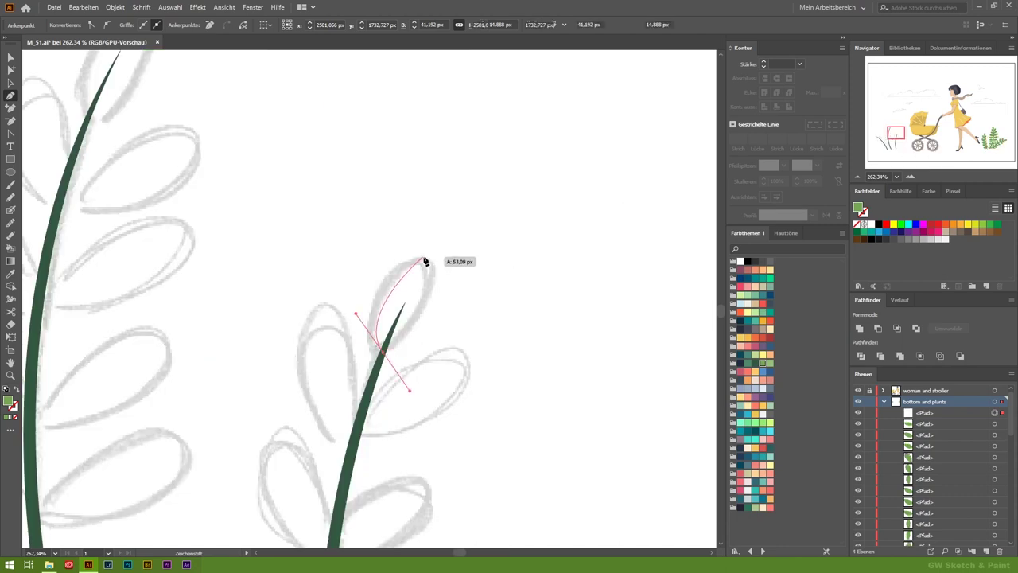
drag(423, 260, 450, 265)
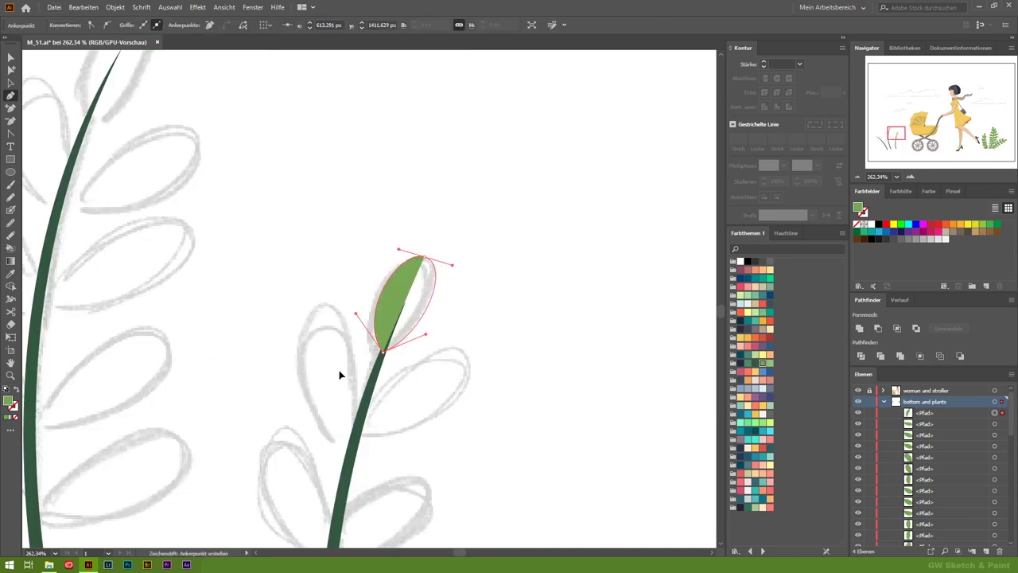
drag(360, 439, 303, 410)
drag(326, 306, 358, 296)
click(360, 439)
scroll(352, 429, down, 5)
click(331, 394)
scroll(331, 395, down, 2)
drag(321, 421, 246, 420)
drag(245, 334, 263, 316)
click(322, 421)
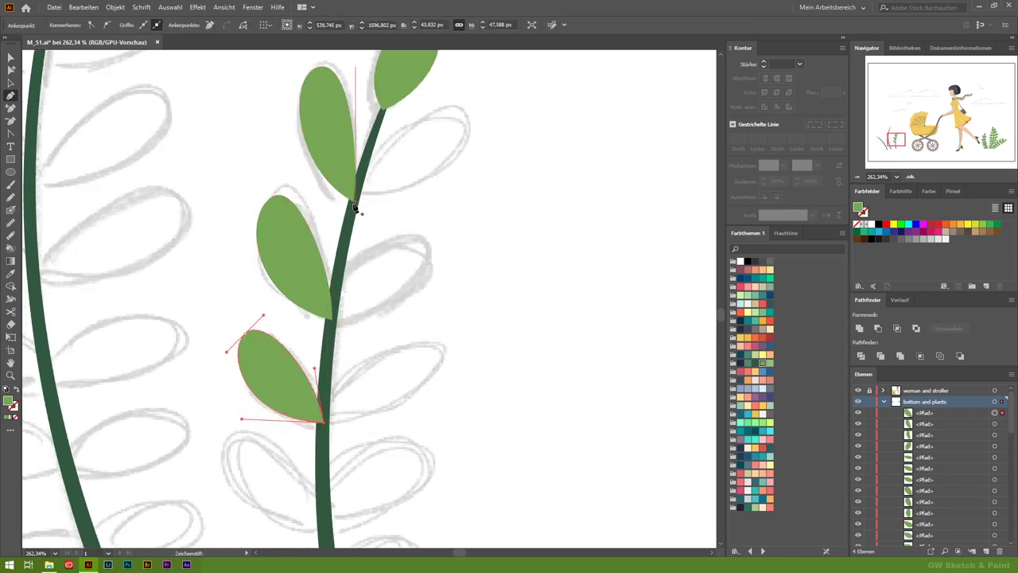
Add a right-side leaf and another left-side leaf along the same stem
drag(458, 111, 471, 121)
click(353, 200)
drag(332, 317, 410, 324)
mouse_move(435, 228)
mouse_down()
mouse_move(459, 250)
mouse_move(454, 291)
mouse_up()
click(331, 318)
scroll(328, 357, down, 2)
click(323, 344)
scroll(323, 344, down, 2)
drag(322, 368, 242, 370)
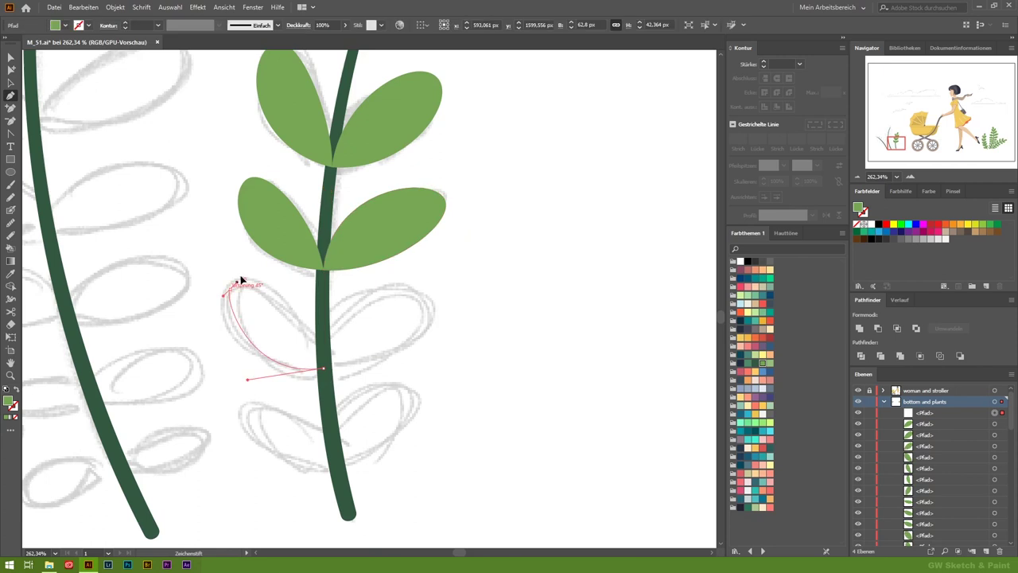
drag(229, 289, 249, 262)
click(323, 368)
Trace a low left leaf plus two right-side leaves lower on the stem
drag(335, 460, 242, 459)
drag(244, 403, 262, 382)
click(335, 460)
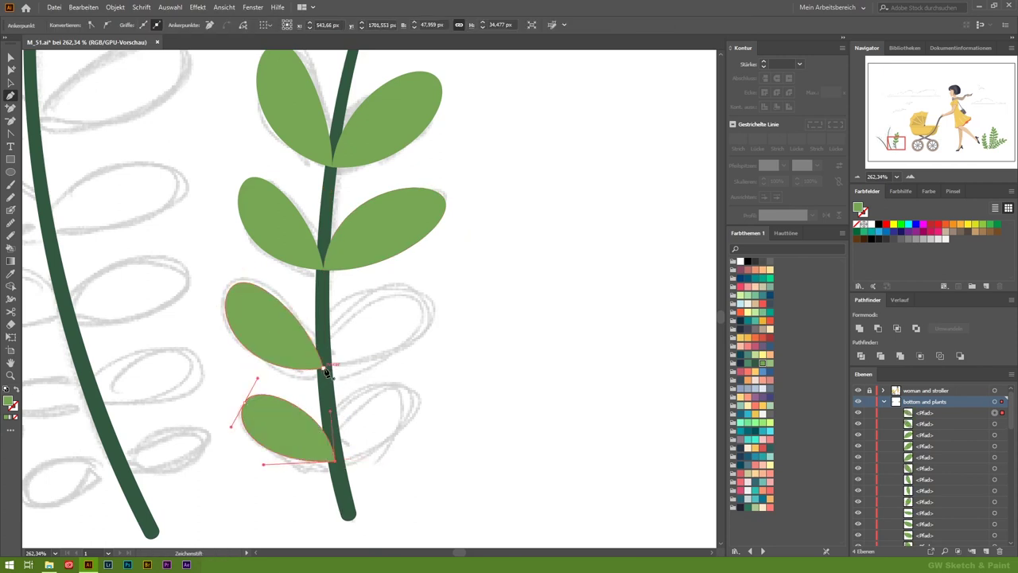
drag(323, 367, 402, 361)
drag(423, 287, 444, 308)
click(323, 367)
drag(416, 385, 432, 405)
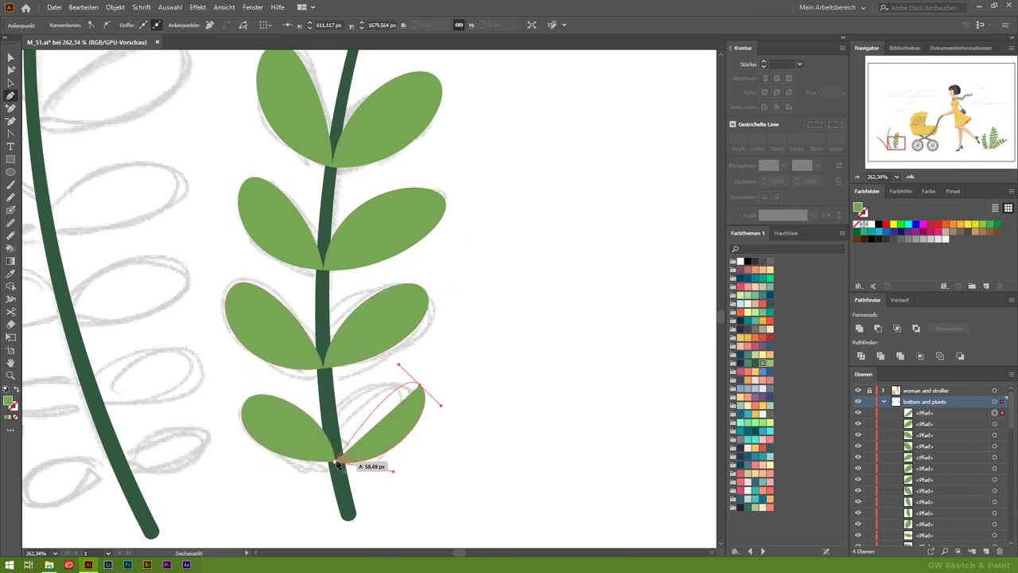
drag(403, 284, 432, 292)
click(366, 396)
Fill in the left leaf below, the lower-left leaf and the upper-right leaf of this plant
drag(333, 483, 266, 473)
drag(298, 361, 330, 348)
scroll(322, 540, down, 4)
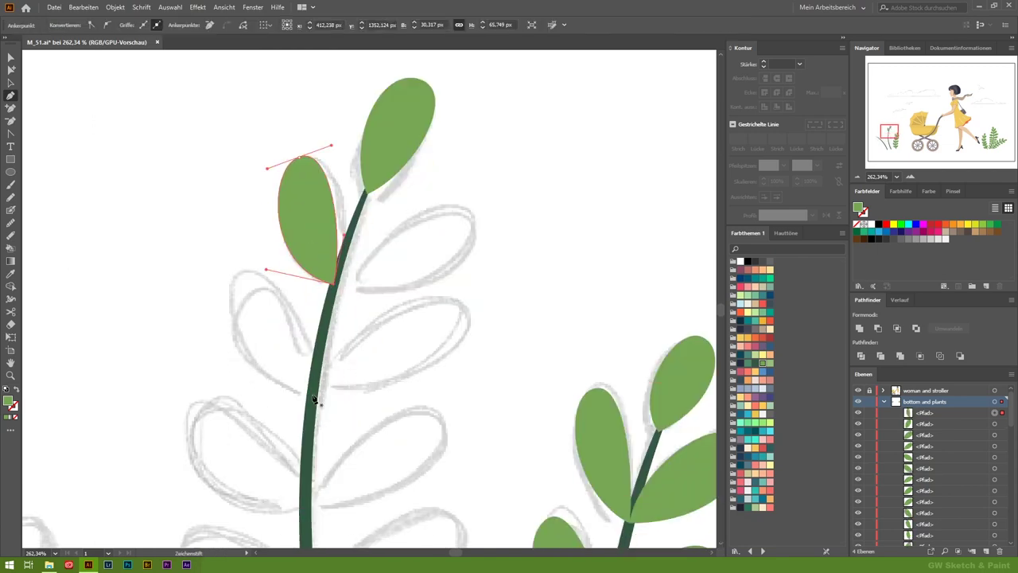
click(332, 276)
drag(311, 386, 216, 374)
drag(237, 281, 261, 254)
scroll(311, 386, down, 1)
drag(304, 456, 214, 463)
drag(189, 355, 202, 350)
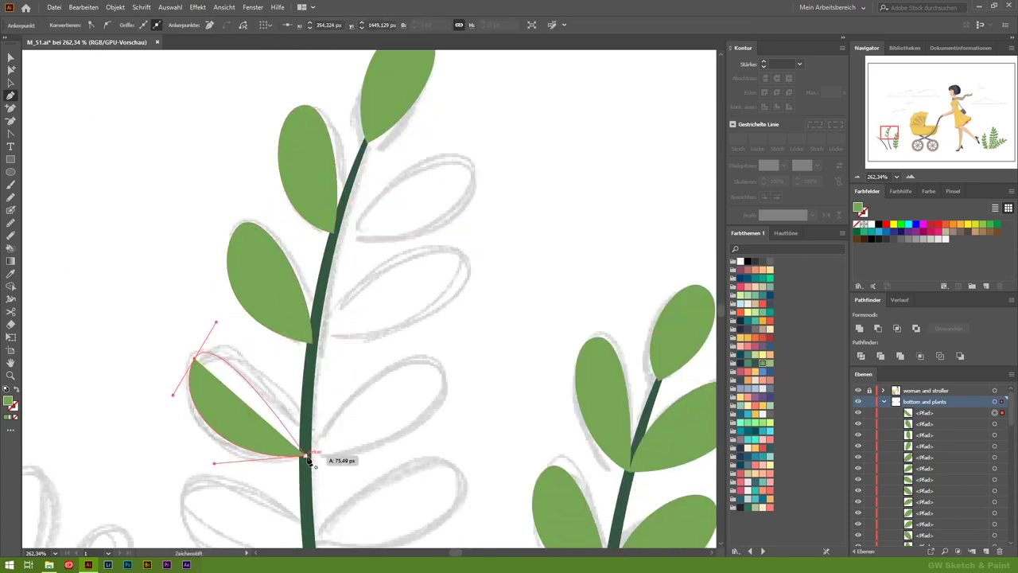
click(305, 456)
drag(335, 233, 382, 252)
drag(469, 164, 447, 129)
click(335, 233)
Draw two more right-side leaves down the stem and anchor a new left leaf
drag(315, 347, 394, 347)
drag(460, 250, 432, 223)
click(314, 347)
scroll(318, 373, down, 1)
drag(307, 375, 375, 390)
drag(440, 291, 405, 262)
click(307, 379)
scroll(307, 379, down, 1)
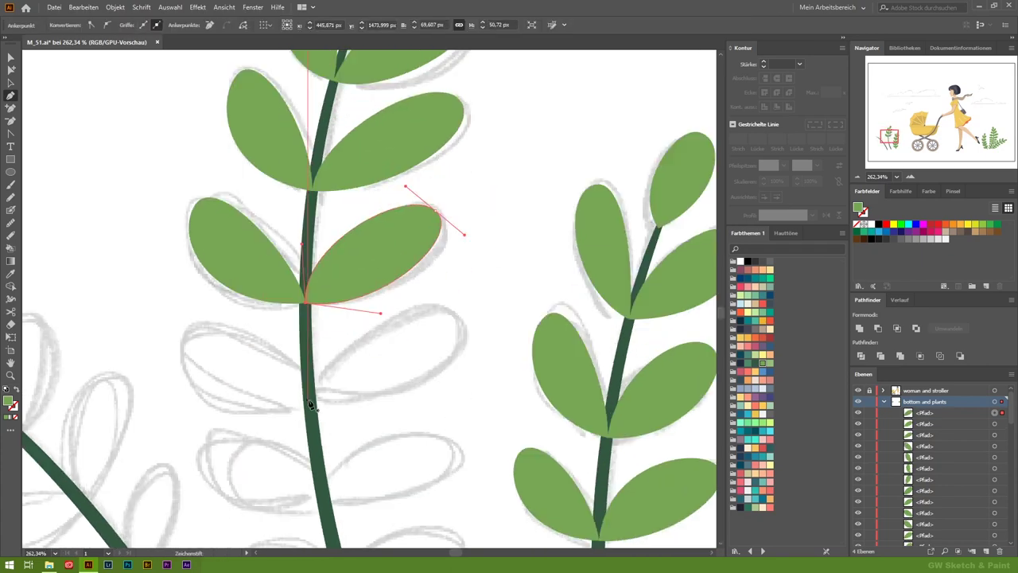
drag(306, 402, 227, 380)
click(306, 401)
Shape two lower left leaves and begin an upper right leaf on the next sprig
drag(318, 501, 249, 523)
drag(204, 448, 215, 424)
drag(318, 501, 363, 484)
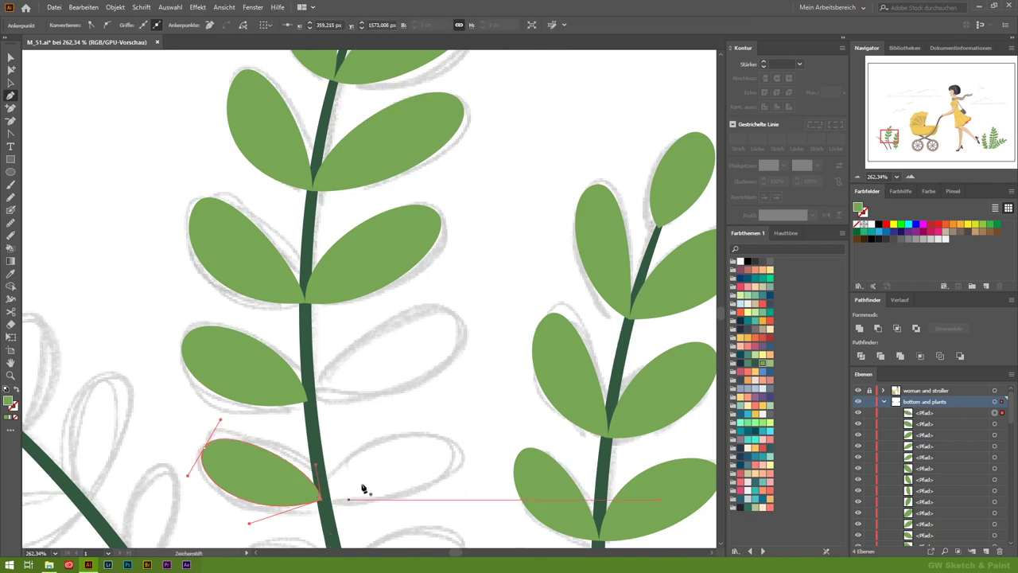
scroll(363, 485, down, 1)
drag(338, 443, 263, 466)
drag(236, 410, 253, 376)
drag(338, 443, 364, 447)
scroll(336, 230, down, 1)
scroll(336, 231, up, 1)
drag(314, 206, 364, 227)
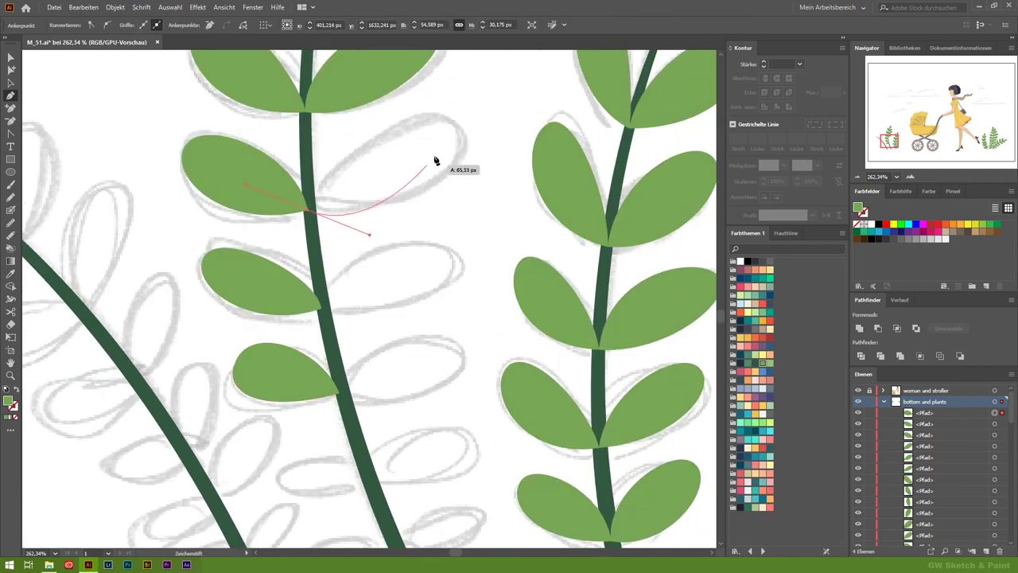
drag(454, 133, 431, 96)
click(314, 208)
Trace the sprig's right leaves and its upper-left leaf as closed green shapes
drag(326, 310, 391, 323)
drag(454, 248, 429, 216)
click(332, 316)
drag(340, 390, 410, 400)
drag(459, 342, 435, 314)
click(342, 390)
scroll(342, 390, down, 1)
drag(370, 327, 304, 353)
drag(288, 311, 296, 296)
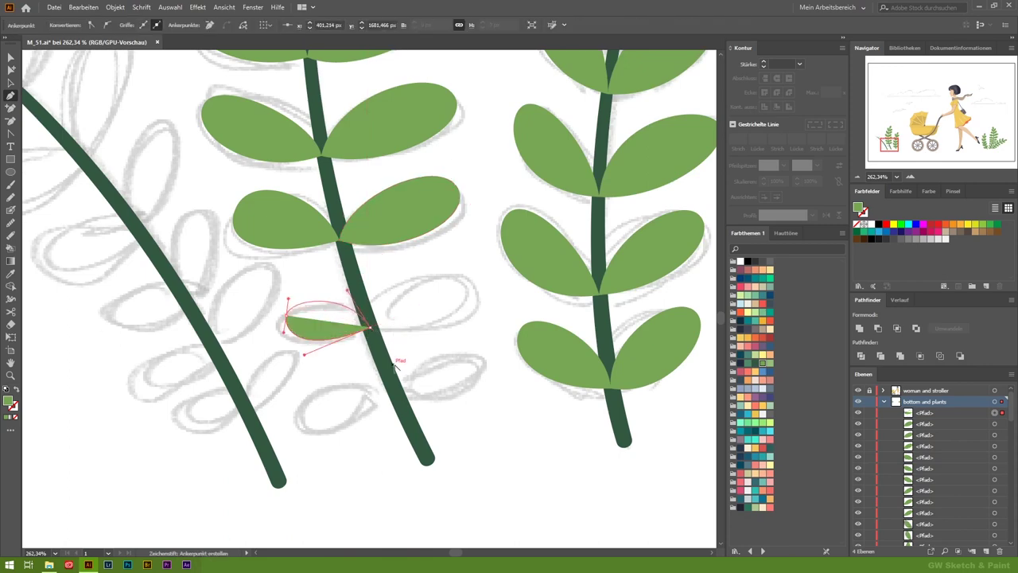
click(369, 328)
Add the sprig's lower leaf, top-right leaf and lower-right leaf
drag(391, 390, 446, 395)
drag(299, 425, 310, 409)
click(392, 389)
drag(370, 327, 434, 339)
drag(475, 276, 455, 247)
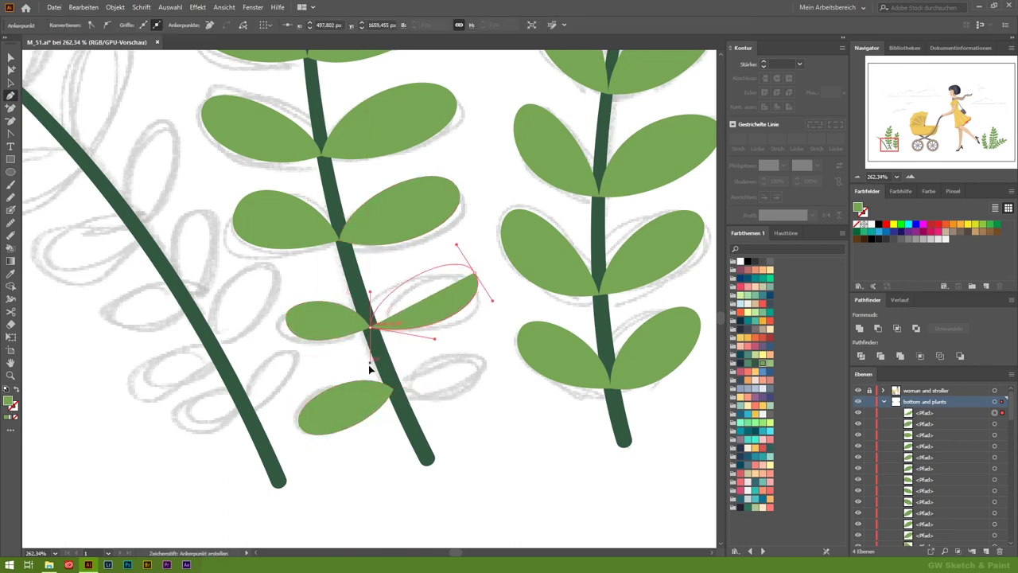
click(369, 327)
drag(398, 390, 449, 395)
drag(481, 350, 464, 326)
scroll(268, 137, up, 1)
On the next branch, trace the branch-tip leaf, an upright leaf and a lower leaf
scroll(268, 136, left, 2)
drag(268, 136, 458, 298)
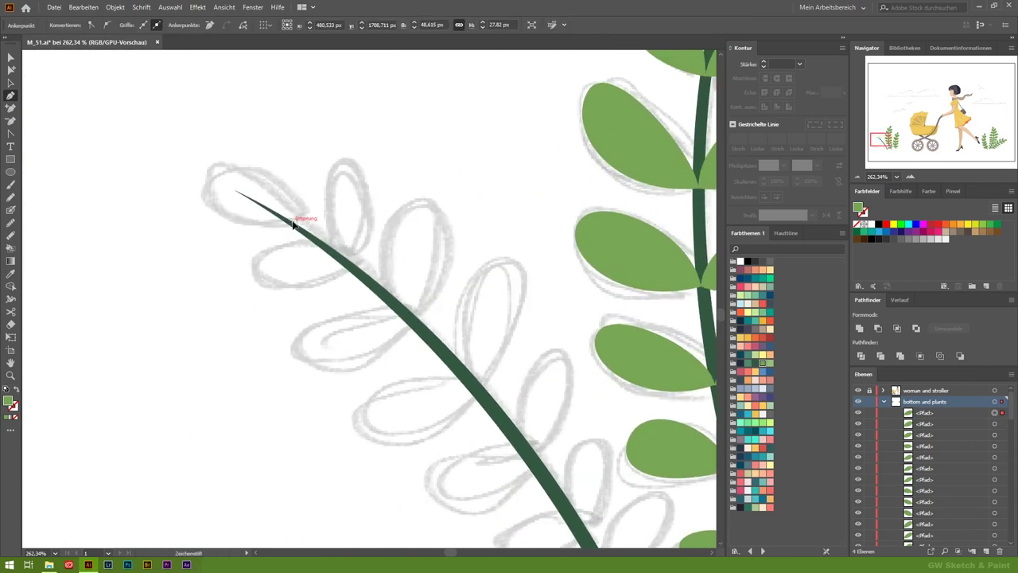
drag(195, 167, 213, 151)
click(290, 225)
drag(350, 268, 372, 256)
drag(340, 159, 307, 159)
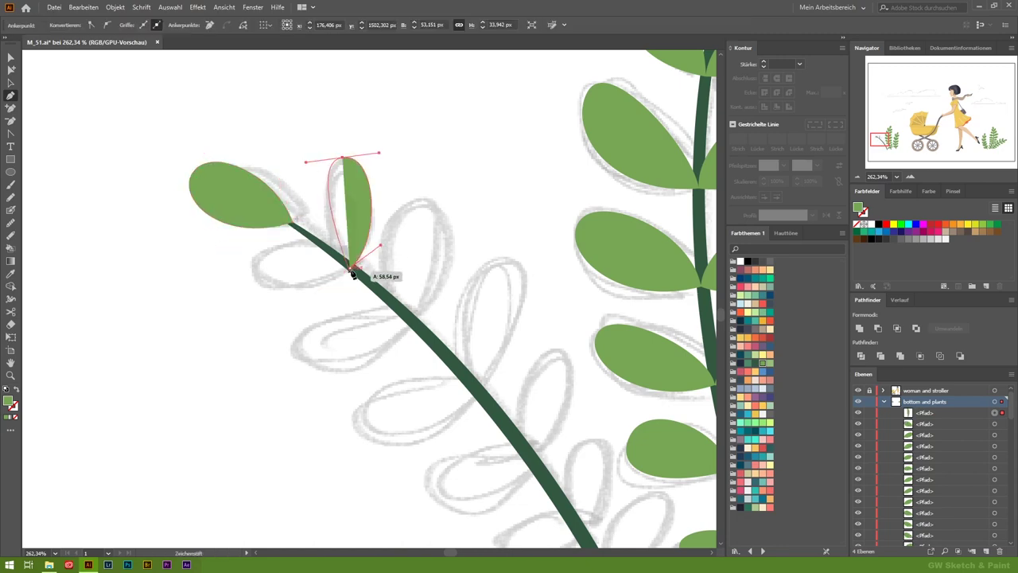
click(350, 268)
drag(414, 321, 461, 310)
drag(424, 199, 383, 192)
click(414, 321)
Add two more leaves along the branch, curving each back to the stem
drag(479, 386, 523, 342)
drag(499, 253, 466, 249)
scroll(513, 443, down, 2)
drag(531, 393, 568, 371)
drag(551, 280, 518, 275)
click(532, 394)
drag(350, 204, 433, 170)
drag(253, 203, 253, 182)
drag(291, 279, 285, 247)
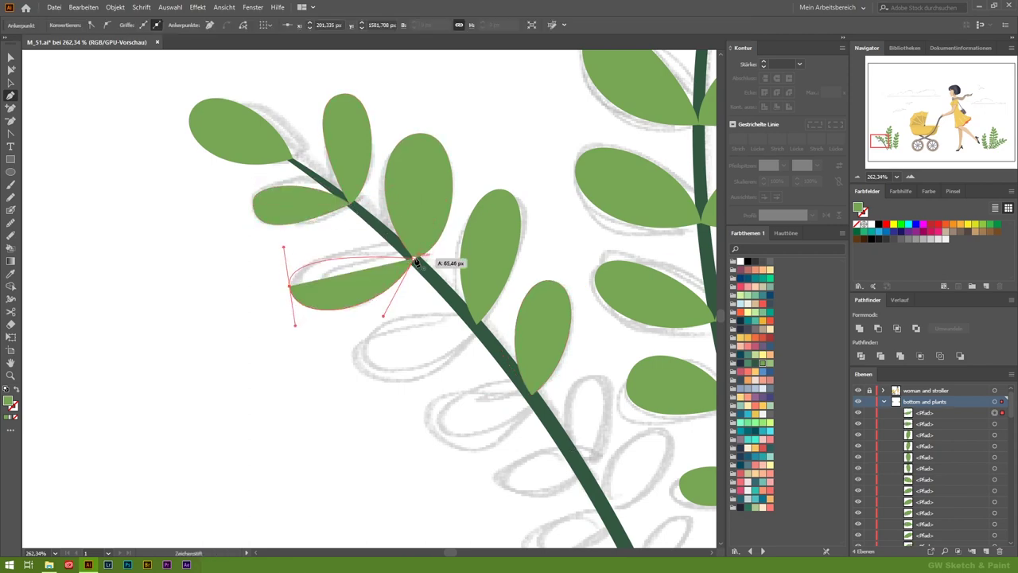
click(412, 258)
Draw two further leaves lower on that branch's stem
drag(474, 322, 461, 386)
drag(347, 362, 340, 324)
click(475, 322)
drag(532, 398, 493, 466)
drag(416, 420, 416, 452)
click(527, 403)
On the other branch's lower stem, trace two narrow leaves and a small bottom leaf
drag(617, 478, 393, 307)
drag(364, 226, 364, 208)
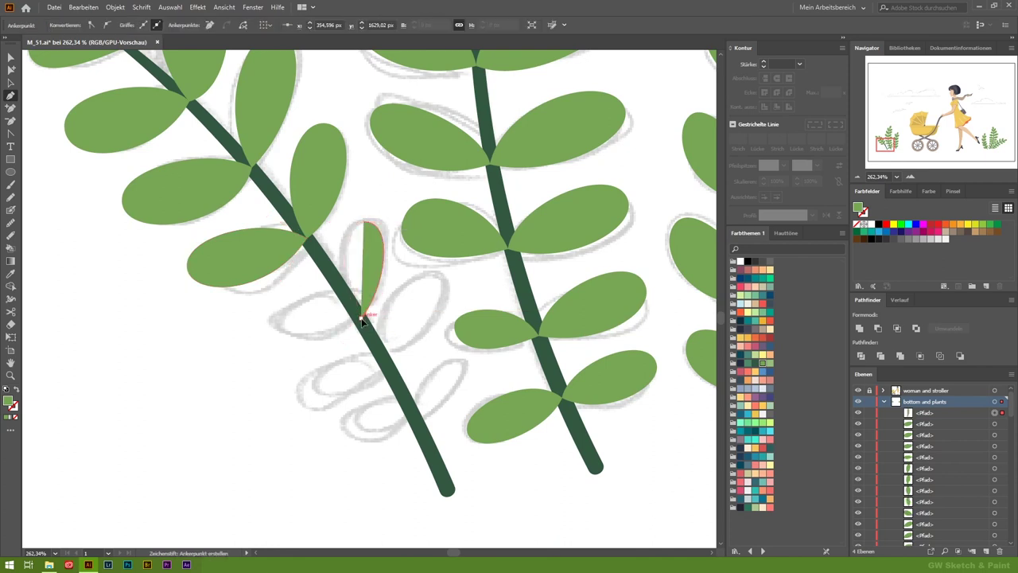
click(360, 317)
drag(389, 359, 424, 336)
drag(415, 274, 415, 262)
click(390, 359)
drag(419, 425, 463, 405)
drag(455, 360, 469, 365)
click(419, 425)
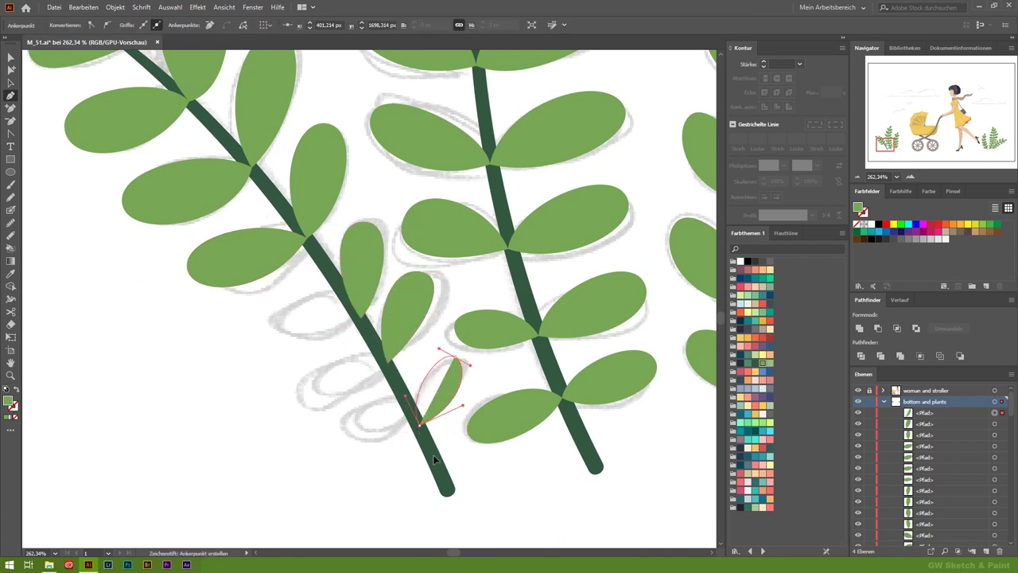
Finish the last left leaf and the lowest leaf on that stem
drag(262, 323, 262, 294)
drag(359, 318, 362, 322)
click(388, 362)
drag(290, 388, 299, 419)
click(388, 362)
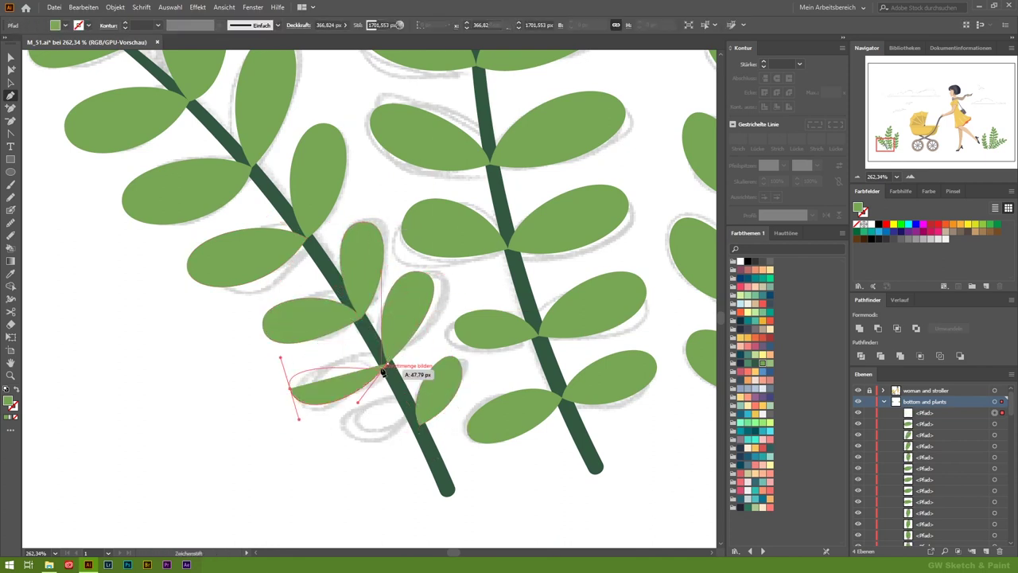
click(420, 424)
click(171, 7)
Group all same-green leaves, then draw the first veins through the upper and lower-left leaves
click(461, 155)
key(ctrl+g)
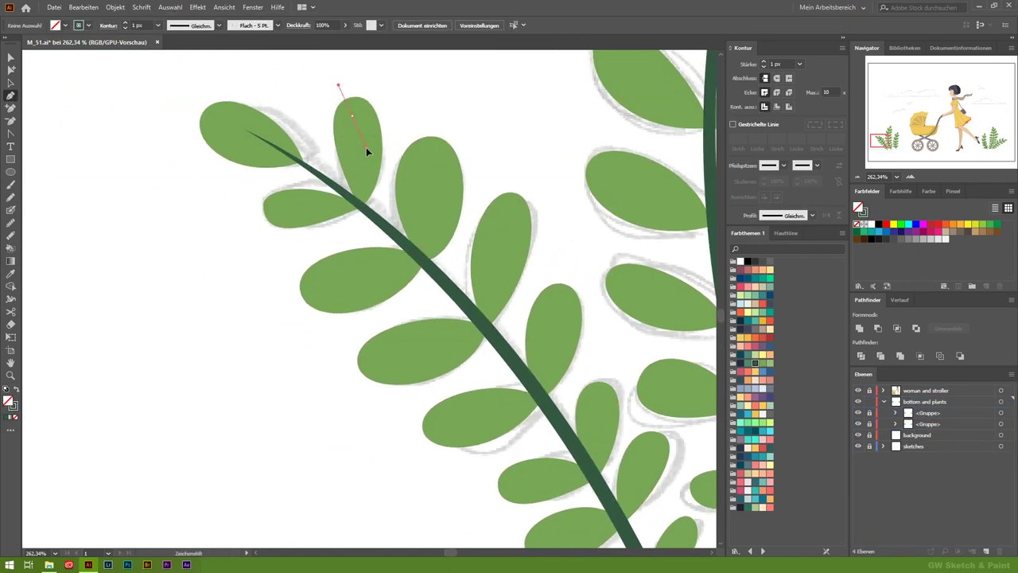
drag(366, 149, 365, 151)
click(358, 201)
click(284, 209)
key(Escape)
click(322, 285)
key(Escape)
Draw curved veins through the next lower-left and left leaves of the first plant
drag(382, 351, 307, 363)
key(Escape)
drag(557, 296, 453, 193)
click(345, 321)
key(Escape)
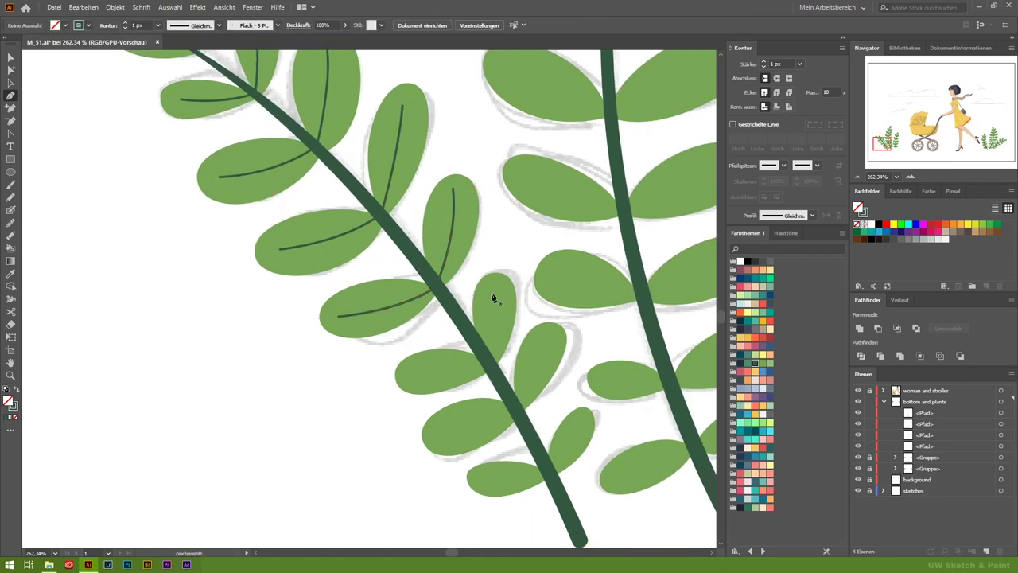
click(489, 367)
key(Escape)
drag(548, 340, 513, 221)
drag(419, 312, 406, 311)
key(Escape)
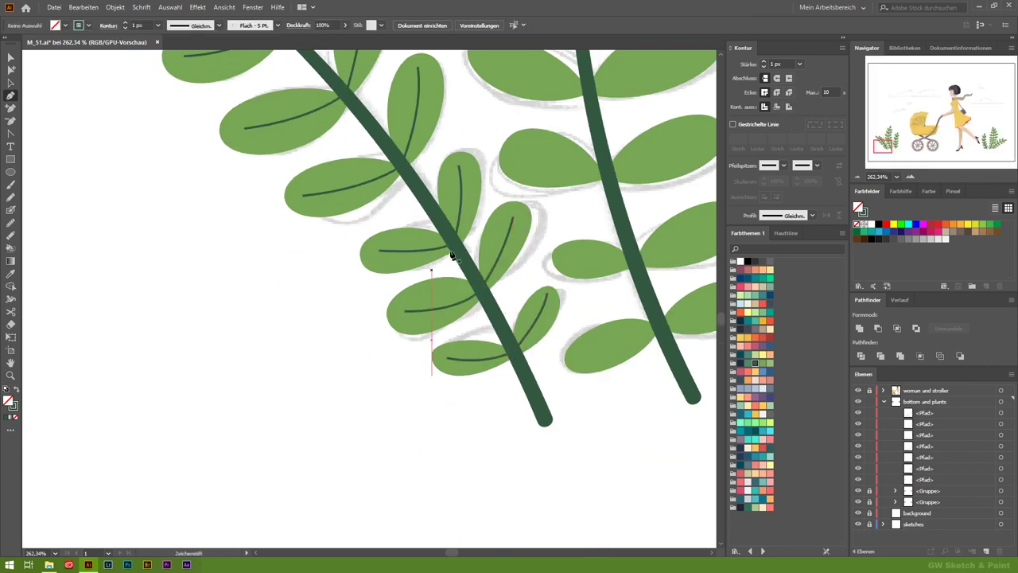
Add a vein to the right leaf of another branch, discarding an unfinished path
drag(589, 63, 430, 541)
click(414, 219)
drag(454, 326, 497, 322)
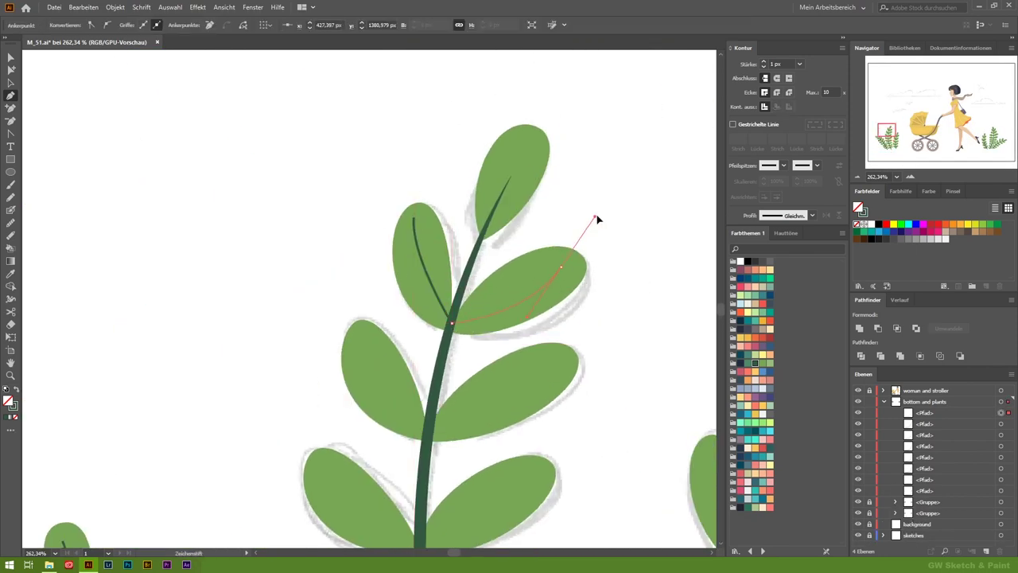
drag(370, 389, 371, 390)
scroll(549, 366, down, 2)
scroll(523, 393, down, 2)
drag(438, 344, 485, 344)
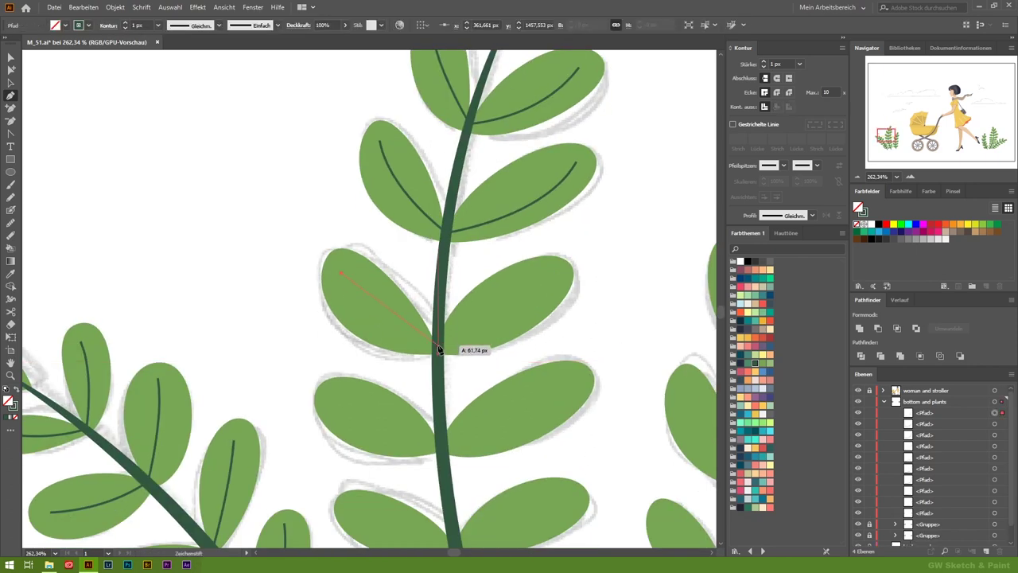
key(Delete)
click(436, 352)
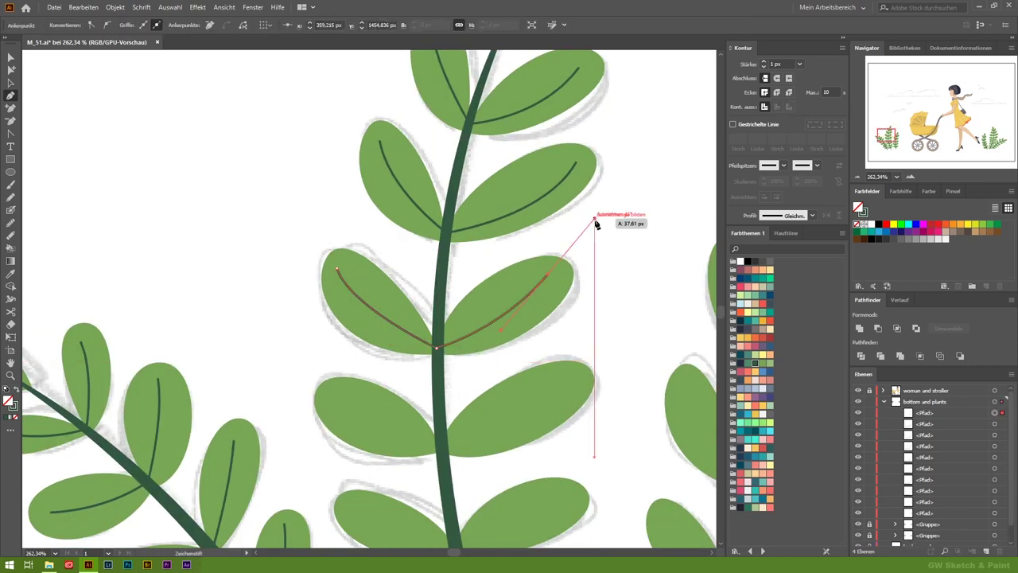
key(Escape)
scroll(306, 308, down, 2)
Draw curved veins through the branch's lower leaves
click(405, 333)
drag(407, 326, 575, 295)
click(274, 361)
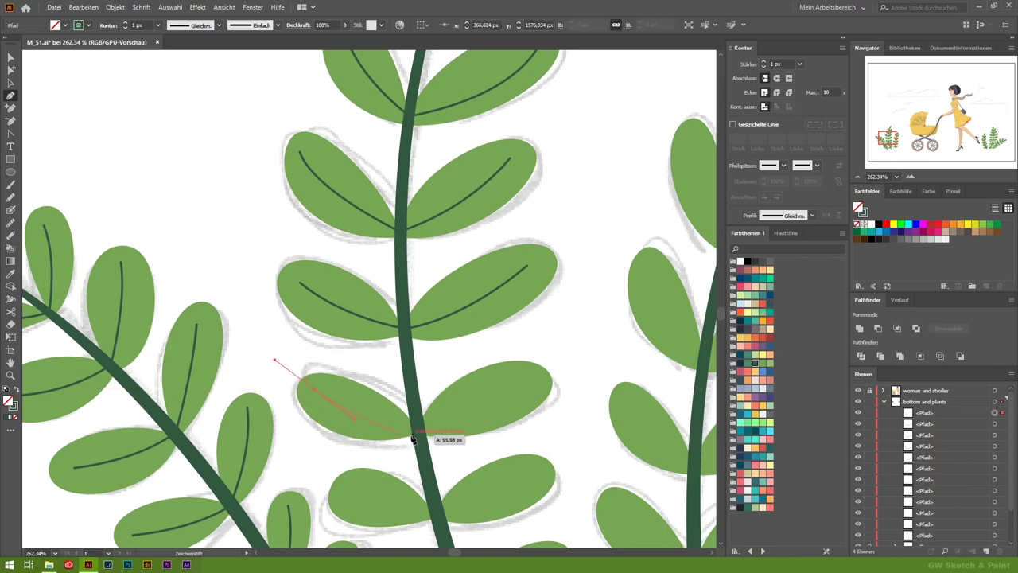
key(Escape)
scroll(487, 312, down, 3)
drag(422, 347, 445, 334)
key(Escape)
click(416, 432)
drag(541, 394, 557, 371)
key(Escape)
scroll(403, 465, down, 1)
Add veins through the upper, lower-left and far leaves toward the stem
drag(402, 460, 475, 433)
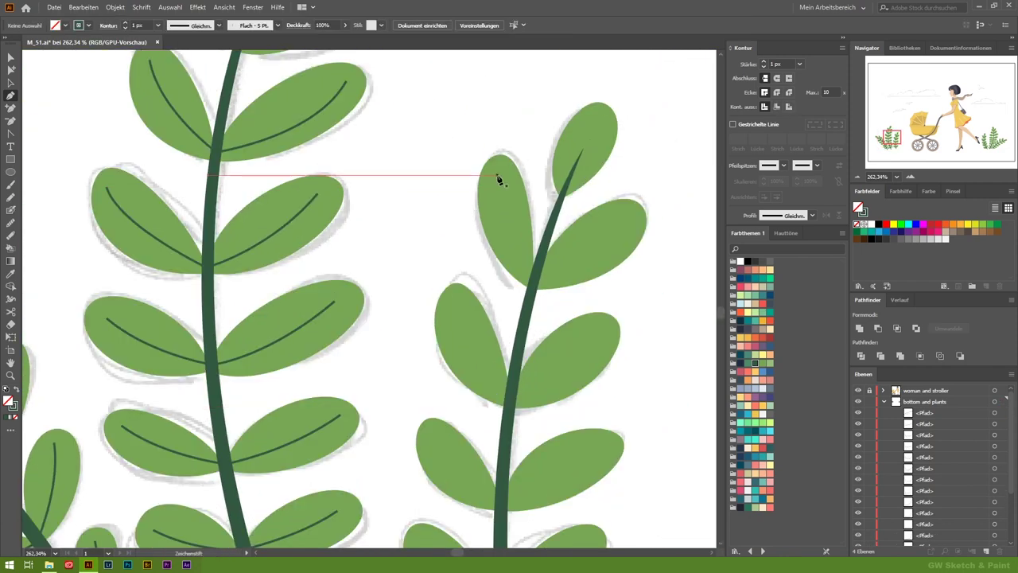
click(497, 173)
click(529, 274)
key(Escape)
drag(455, 306, 460, 354)
click(509, 395)
drag(372, 259, 391, 303)
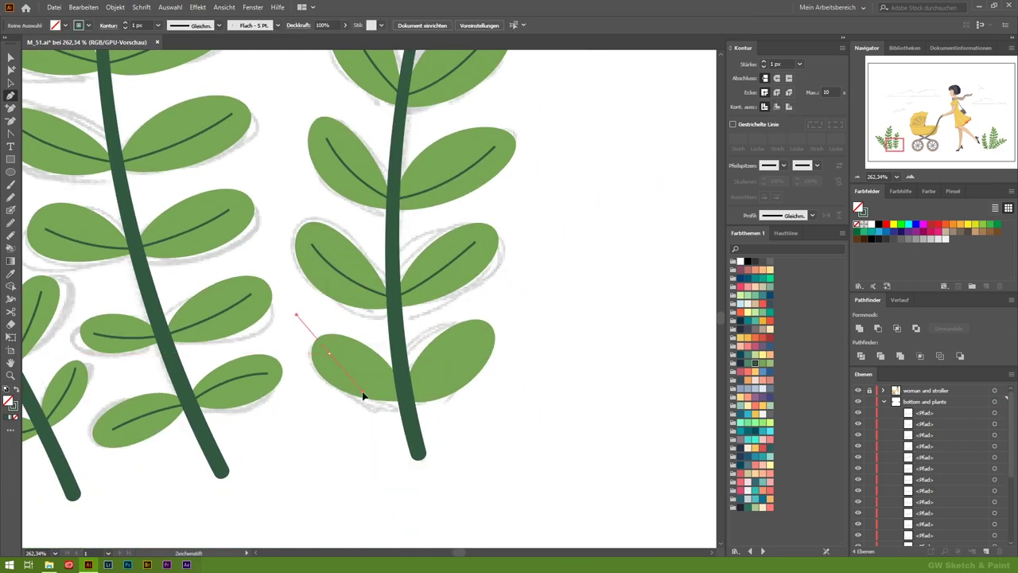
click(461, 296)
ctrl+click(347, 416)
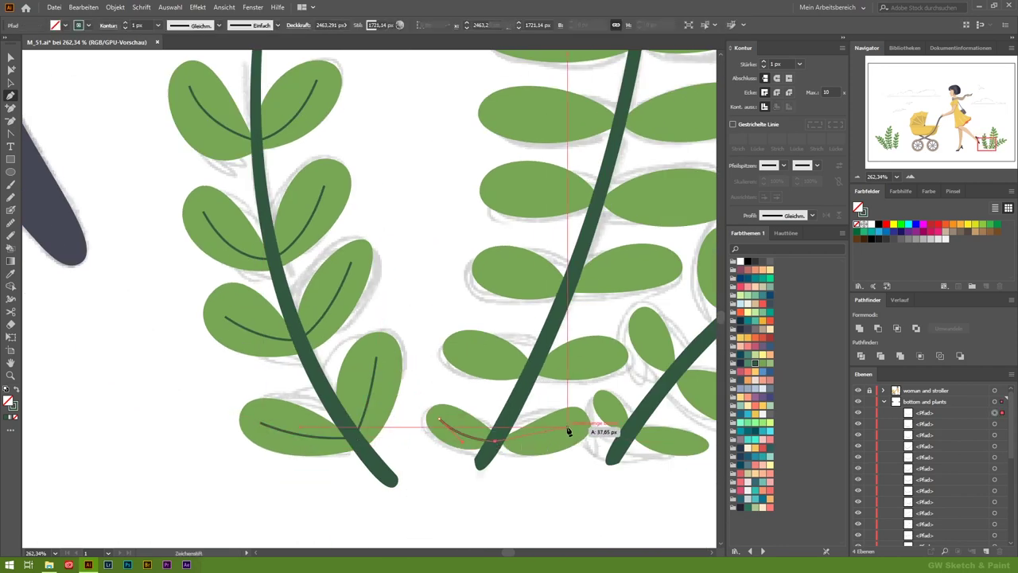
click(568, 430)
click(533, 370)
click(611, 357)
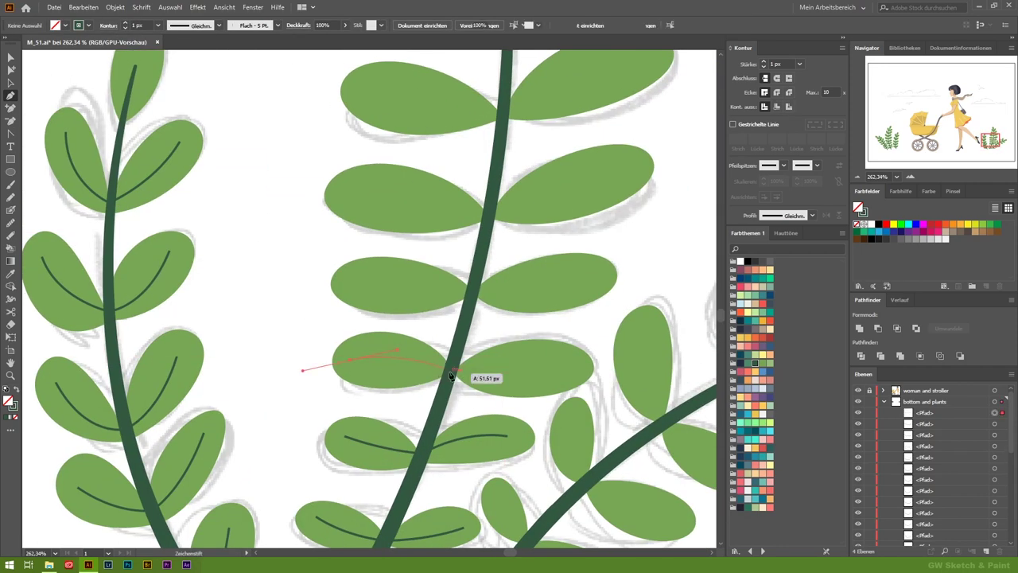
Draw veins across a lower leaf and from the stem into the upper and right leaves
click(451, 371)
drag(560, 364, 602, 368)
click(355, 280)
click(473, 293)
drag(593, 276, 650, 287)
drag(469, 216, 474, 216)
click(629, 163)
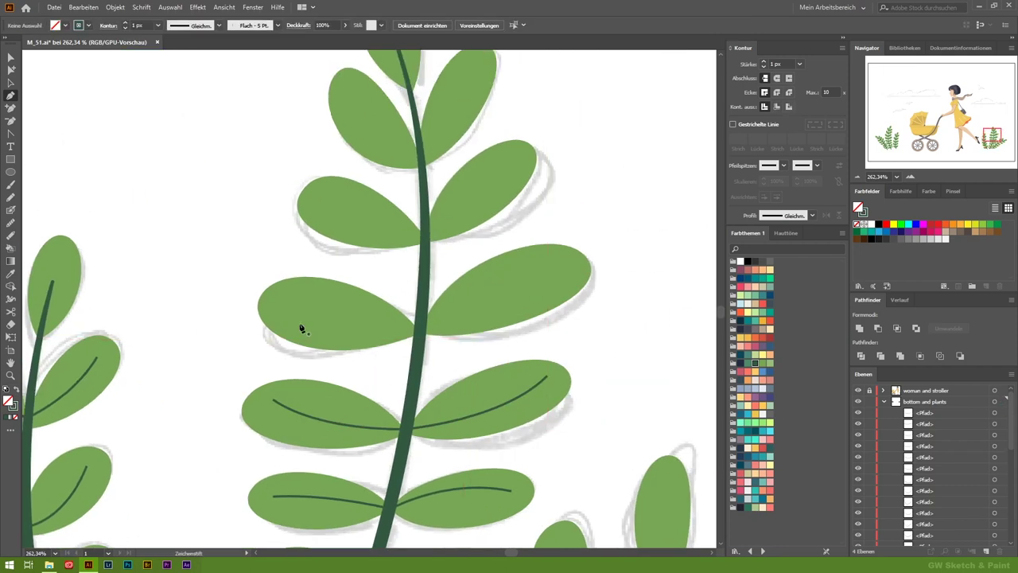
drag(463, 326, 465, 326)
click(571, 262)
key(Escape)
click(427, 241)
key(Escape)
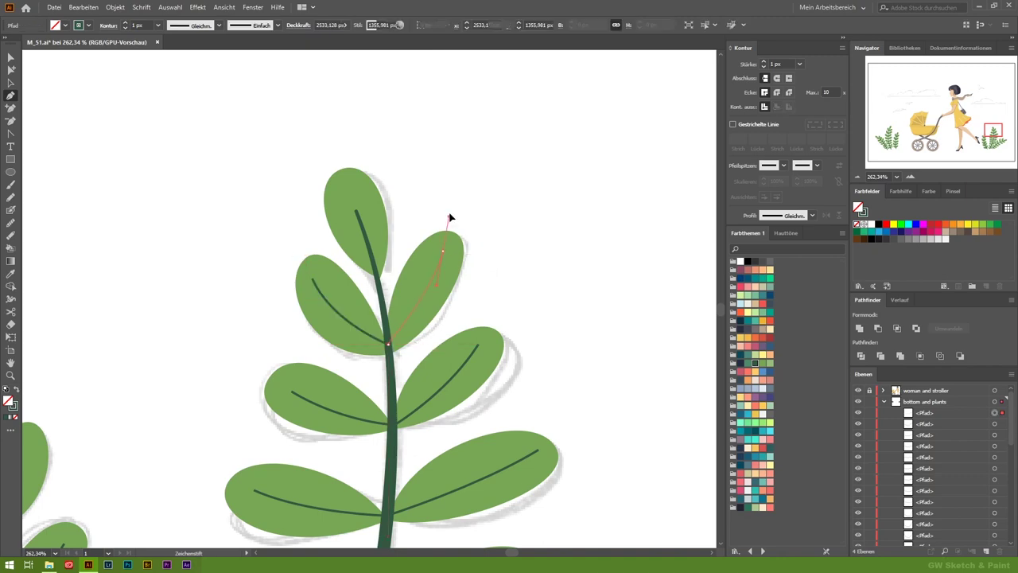
key(Escape)
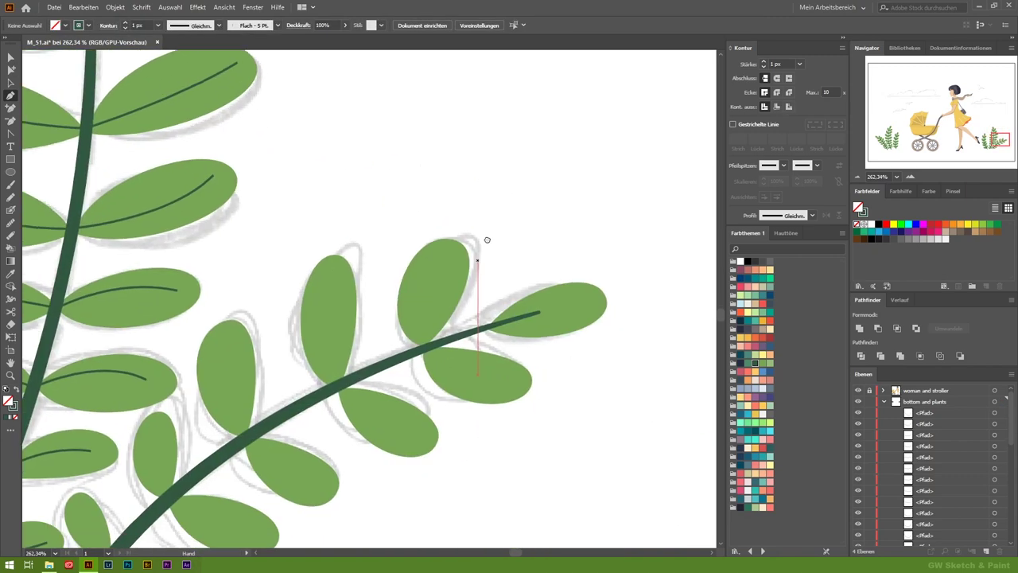
Draw a curved vein through a leaf on another branch
drag(411, 332, 422, 398)
key(Escape)
click(325, 220)
drag(334, 362, 402, 420)
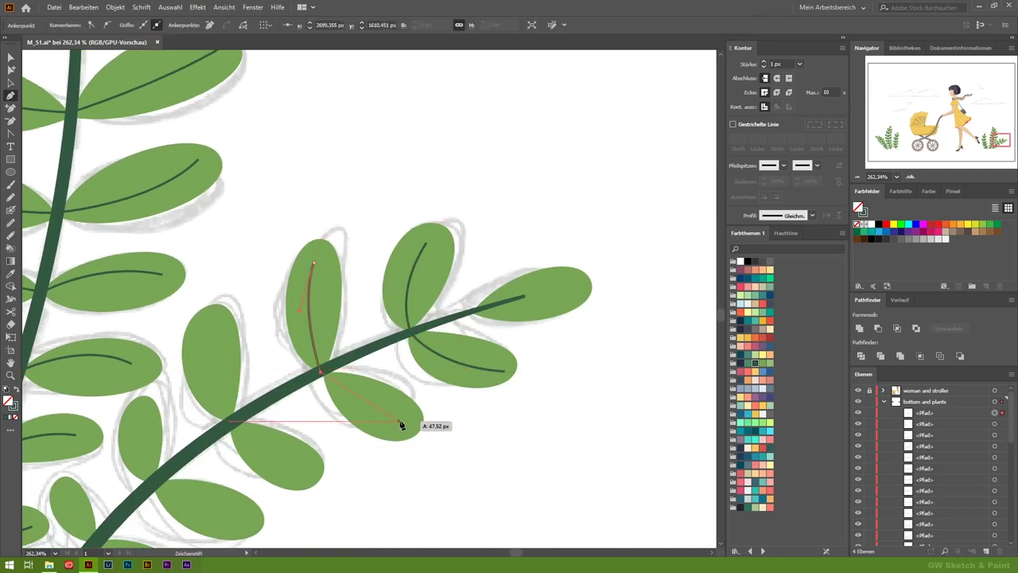
scroll(426, 302, down, 3)
key(Escape)
Add the final veins to the lower-left, lowest and bottom leaves
click(331, 287)
drag(340, 349, 345, 355)
key(Escape)
click(256, 370)
drag(288, 413, 295, 423)
key(Escape)
drag(302, 487, 379, 493)
key(Escape)
Select all veins by same stroke and give them a 4 px tapered width profile
key(a)
click(169, 7)
click(425, 182)
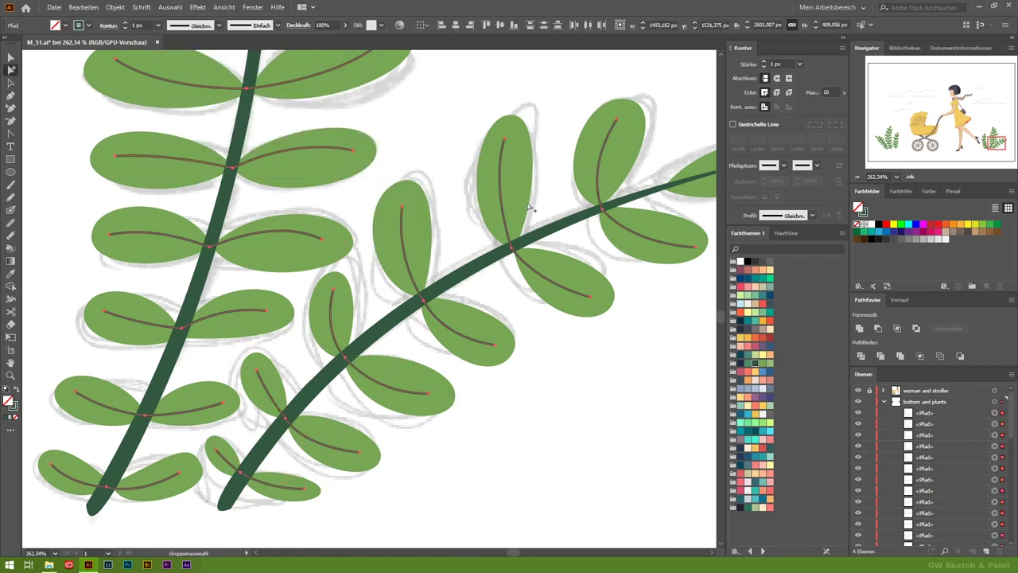
text(6)
key(Return)
click(811, 214)
click(803, 287)
text(4)
key(Return)
Outline the vein strokes, unite them into one shape, and fit the artboard in view
click(115, 6)
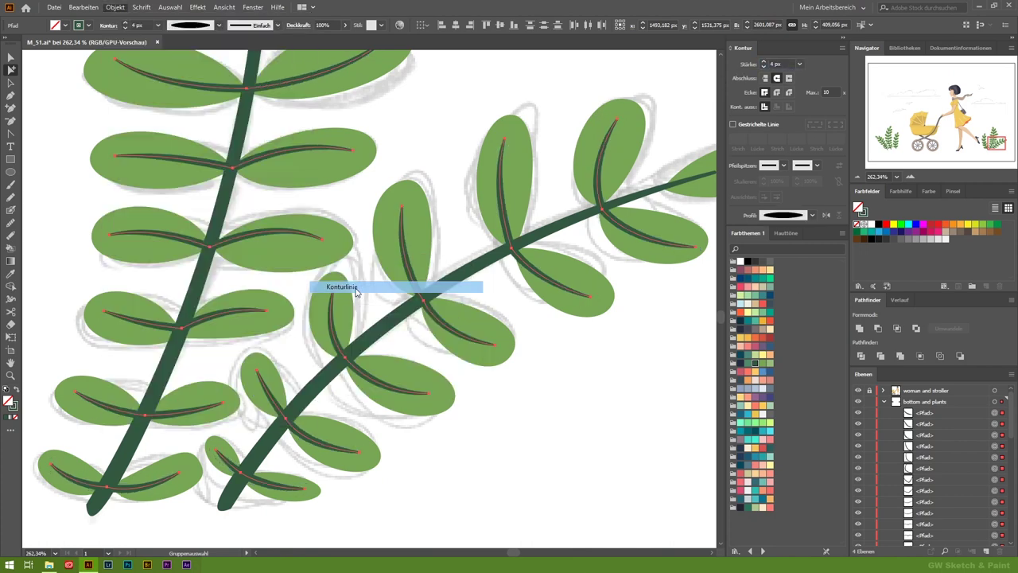
click(342, 290)
click(115, 6)
click(354, 326)
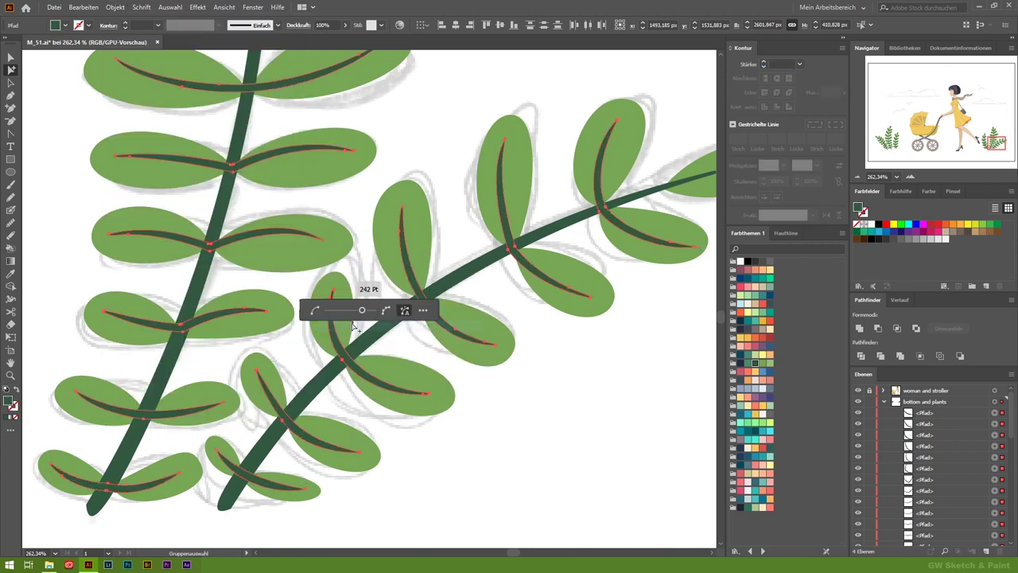
click(859, 327)
key(ctrl+shift+a)
key(ctrl+0)
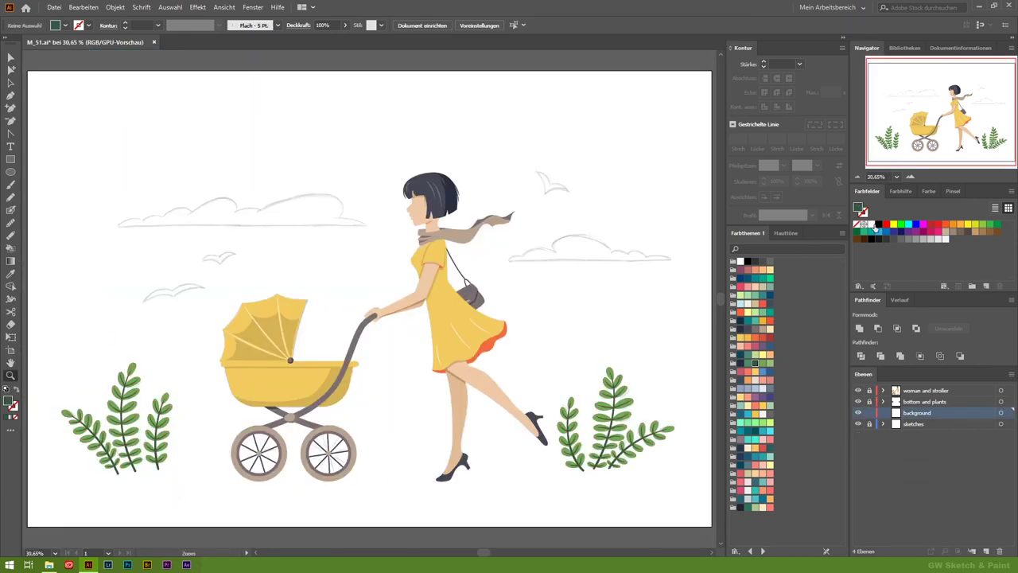
With black stroke and no fill, trace the left cloud's bumpy outline with the Pen
key(d)
click(857, 224)
drag(373, 334, 107, 156)
key(p)
click(685, 272)
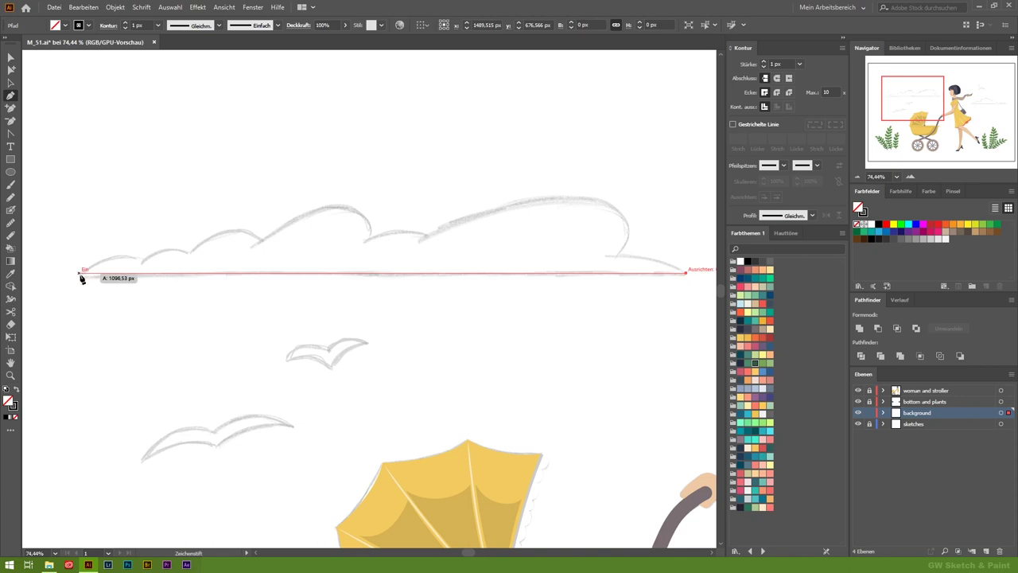
click(77, 273)
mouse_move(141, 261)
mouse_down()
mouse_move(184, 282)
mouse_move(302, 194)
mouse_up()
drag(368, 237, 390, 194)
drag(423, 236, 552, 166)
drag(617, 255, 585, 272)
drag(687, 272, 701, 273)
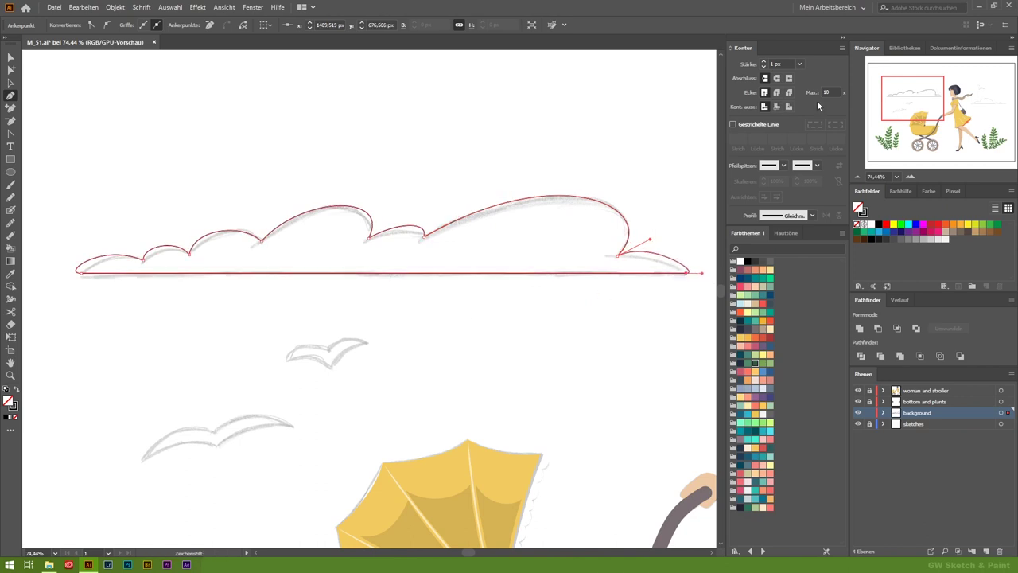
Trace the second cloud outline, then group both cloud outlines
click(252, 342)
click(646, 340)
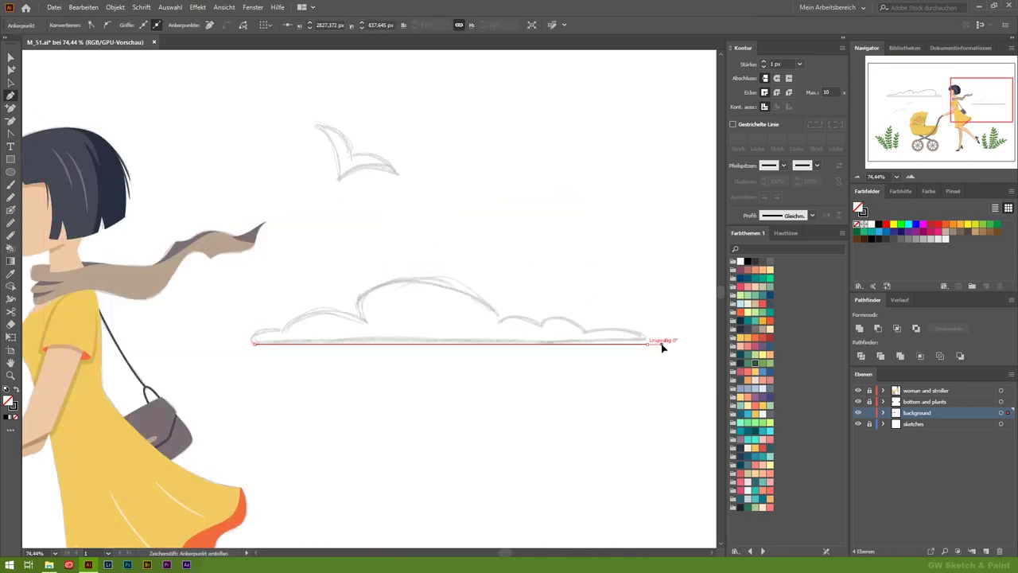
click(539, 323)
drag(501, 322, 419, 260)
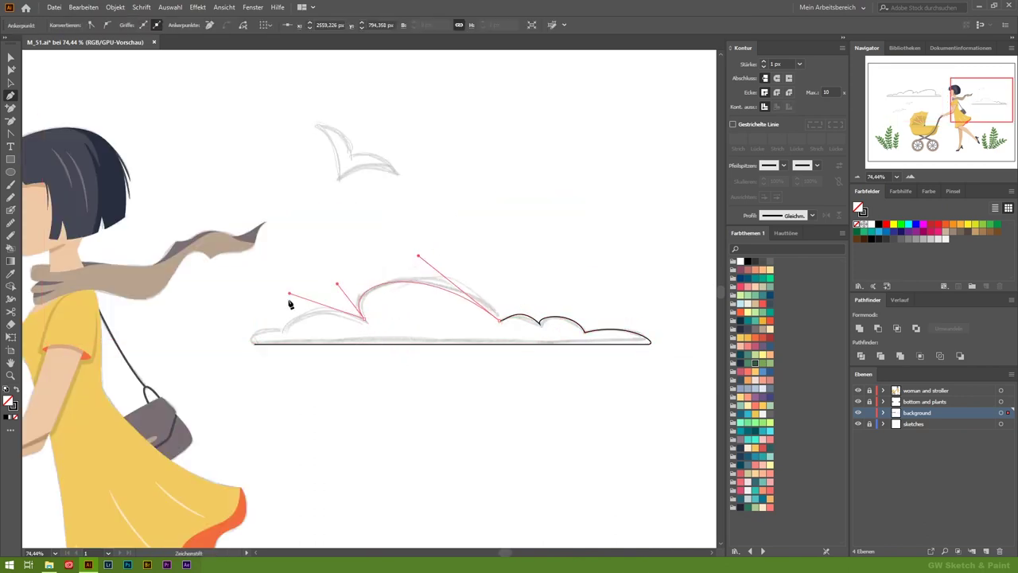
click(253, 342)
key(ctrl+plus)
click(483, 315)
key(ctrl+0)
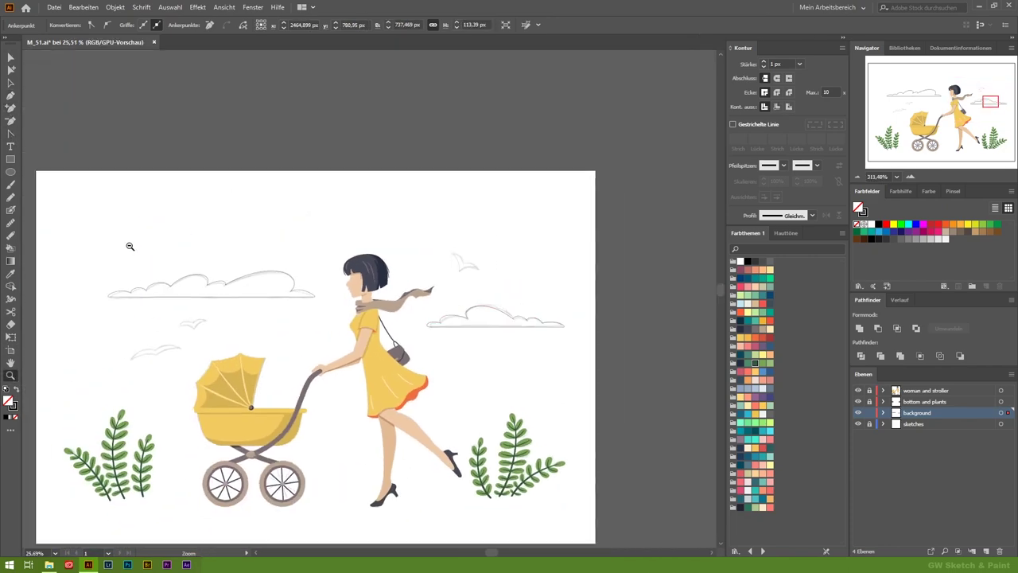
key(v)
key(ctrl+a)
key(ctrl+g)
key(ctrl+shift+a)
Trace the first bird sketch as a closed curved outline
drag(127, 314, 223, 380)
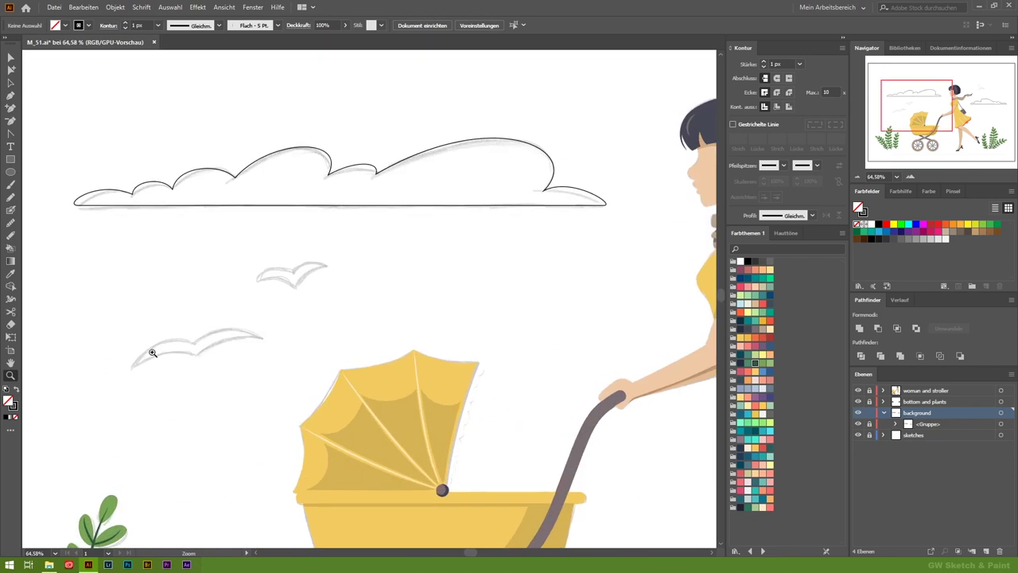
key(p)
click(513, 347)
click(463, 322)
drag(284, 368, 105, 408)
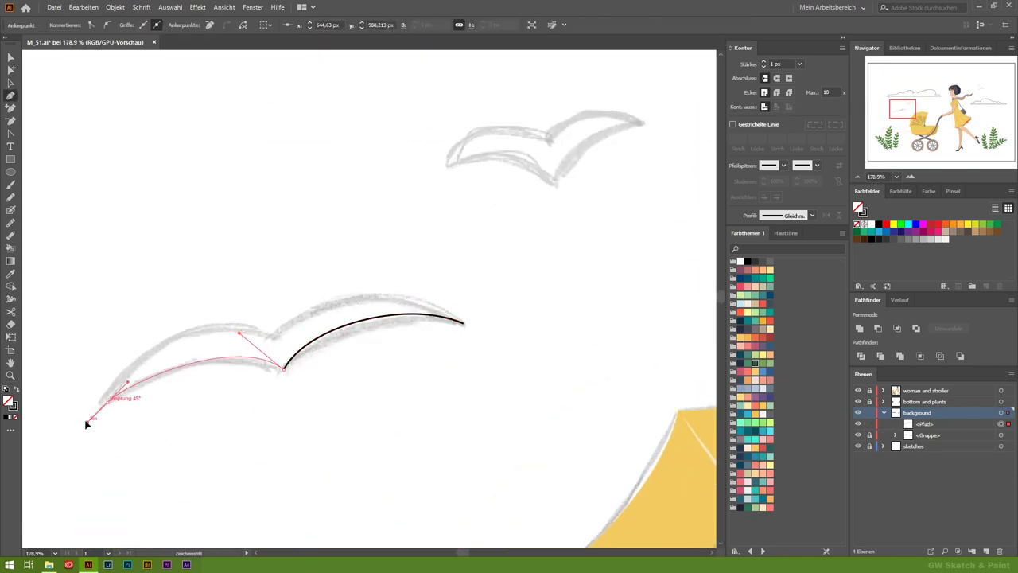
drag(275, 341, 313, 375)
Trace the second bird's two curved wings as a closed outline
click(465, 325)
drag(555, 175, 519, 146)
drag(450, 169, 464, 129)
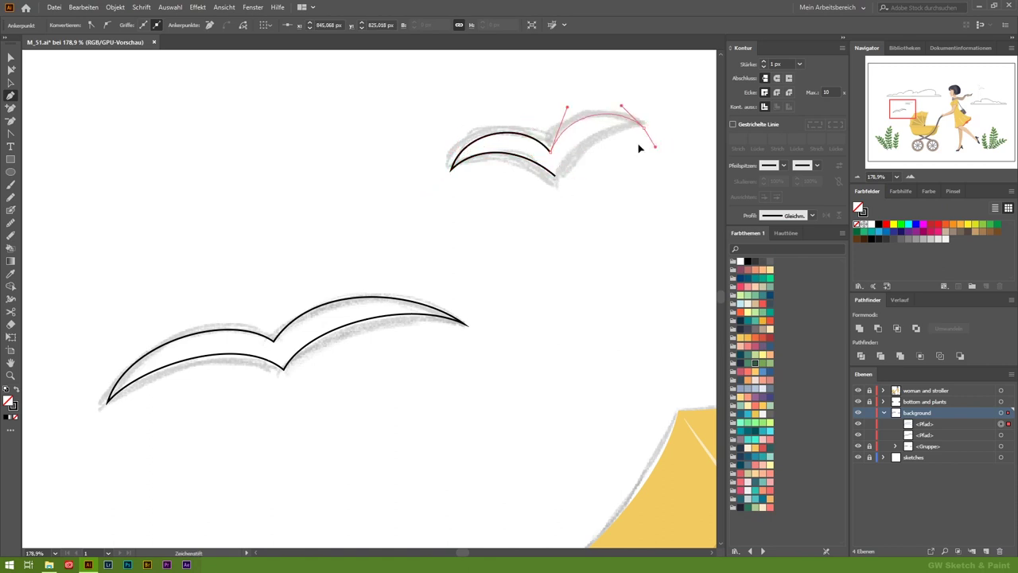
click(554, 175)
key(ctrl)
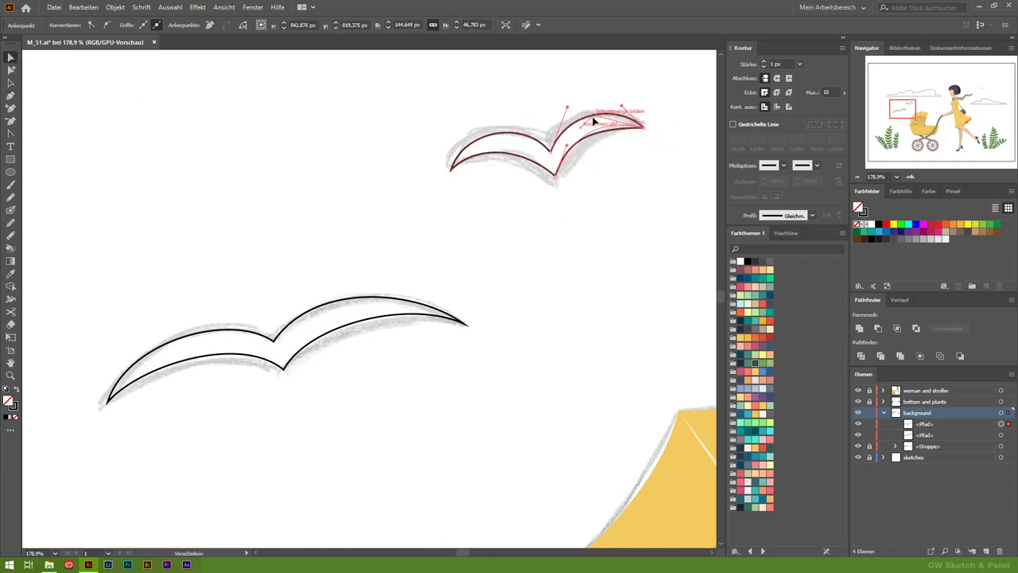
Trace and reshape the third bird outline, then view the whole artboard
ctrl+click(595, 123)
drag(902, 109, 979, 87)
key(p)
drag(303, 219, 354, 233)
drag(362, 343, 347, 389)
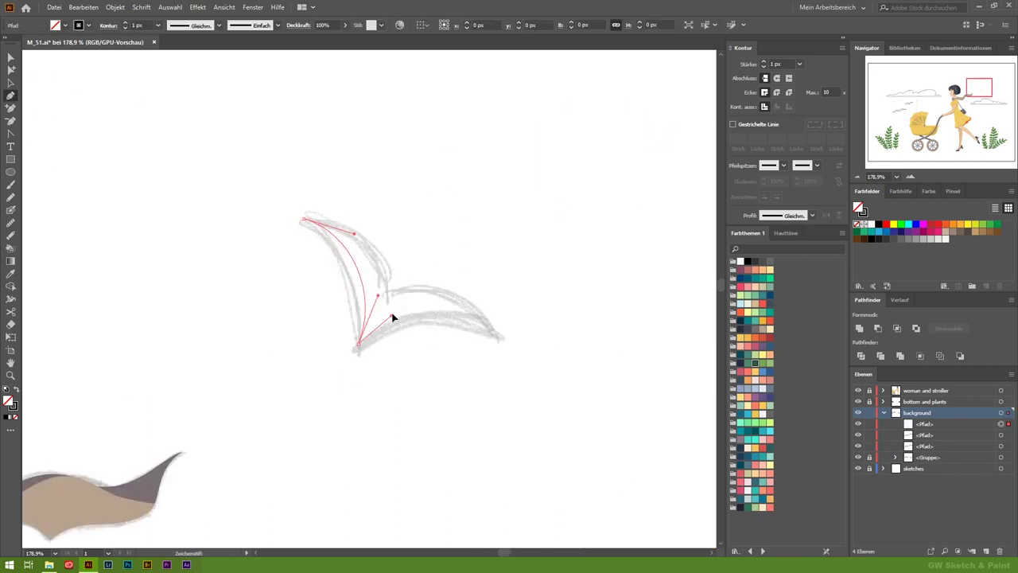
drag(496, 338, 522, 370)
click(305, 223)
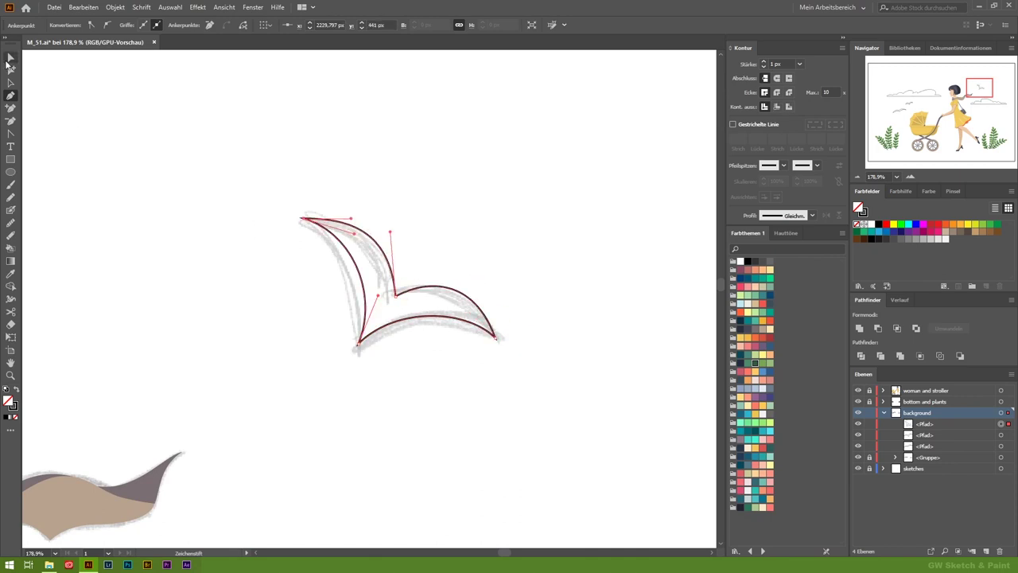
drag(394, 294, 387, 302)
click(10, 57)
key(ctrl+0)
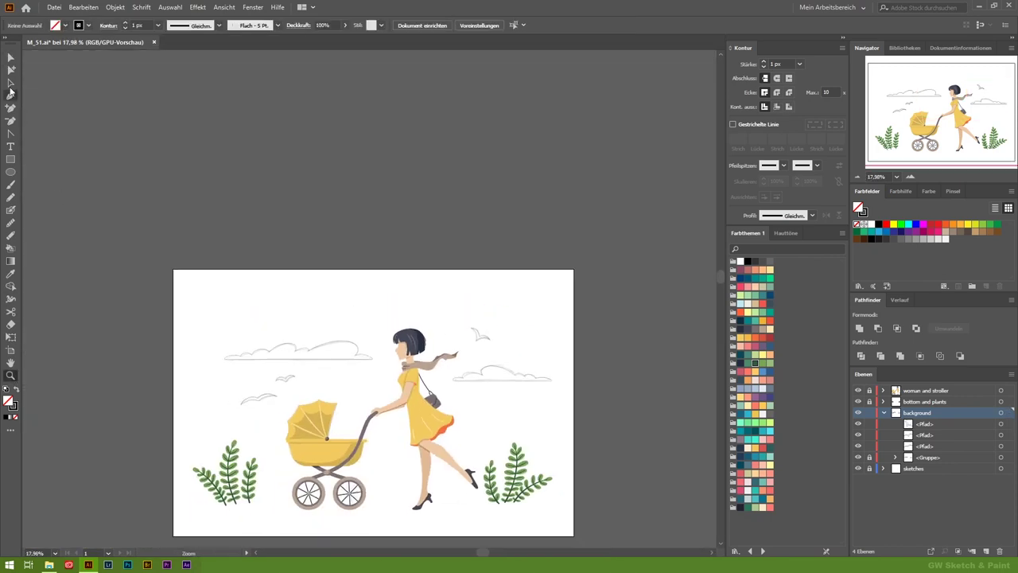
Delete one sketch image from the sketches layer and zoom in on the ground area
click(884, 412)
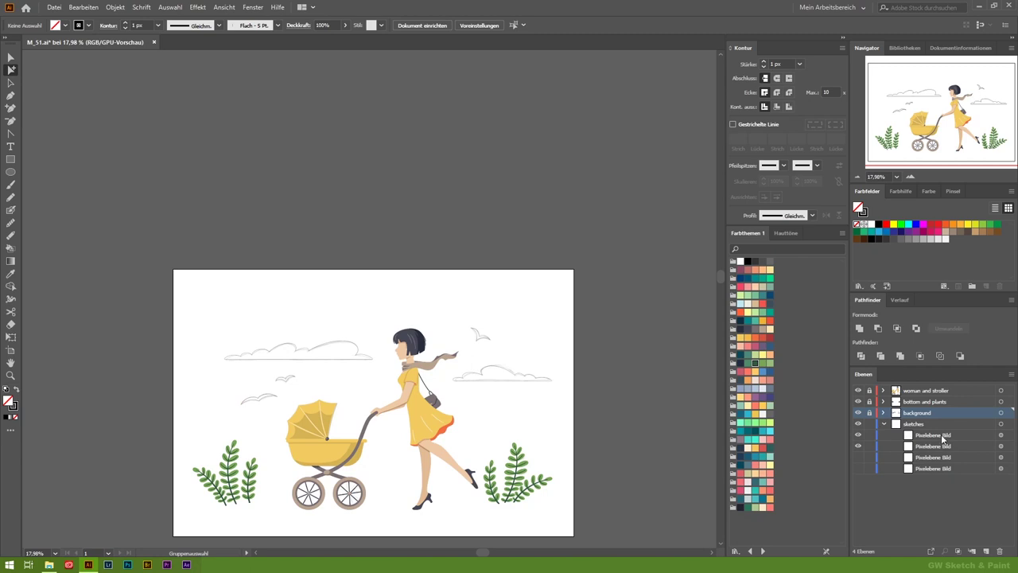
click(940, 440)
key(Delete)
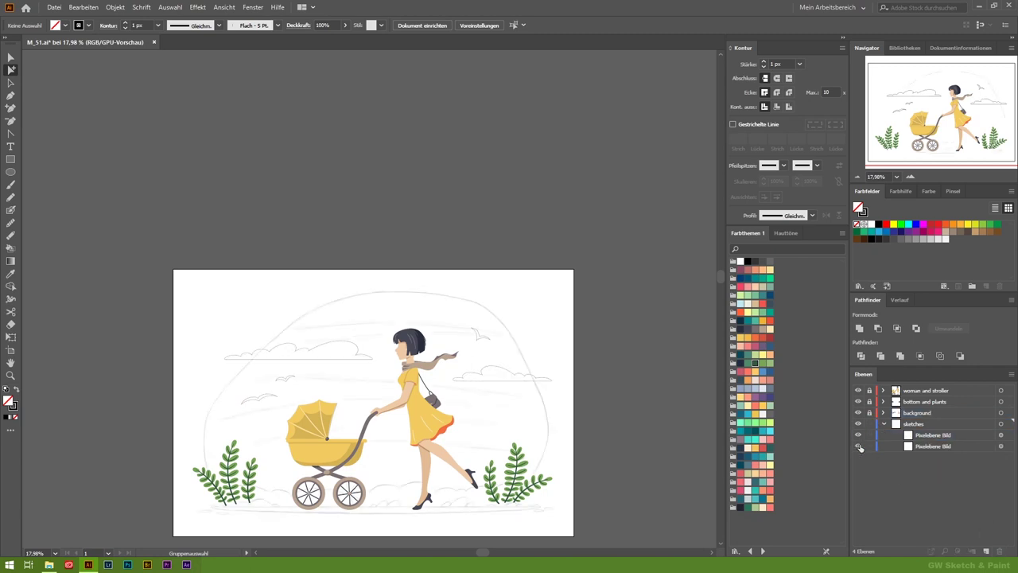
key(z)
drag(427, 425, 96, 254)
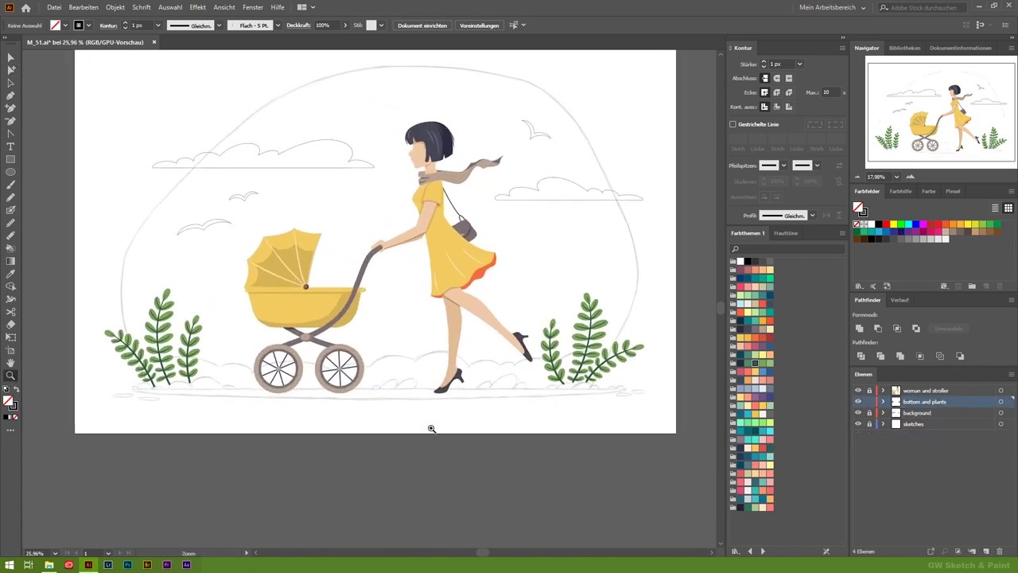
Draw the ground line running left to right beneath the woman and stroller
click(132, 415)
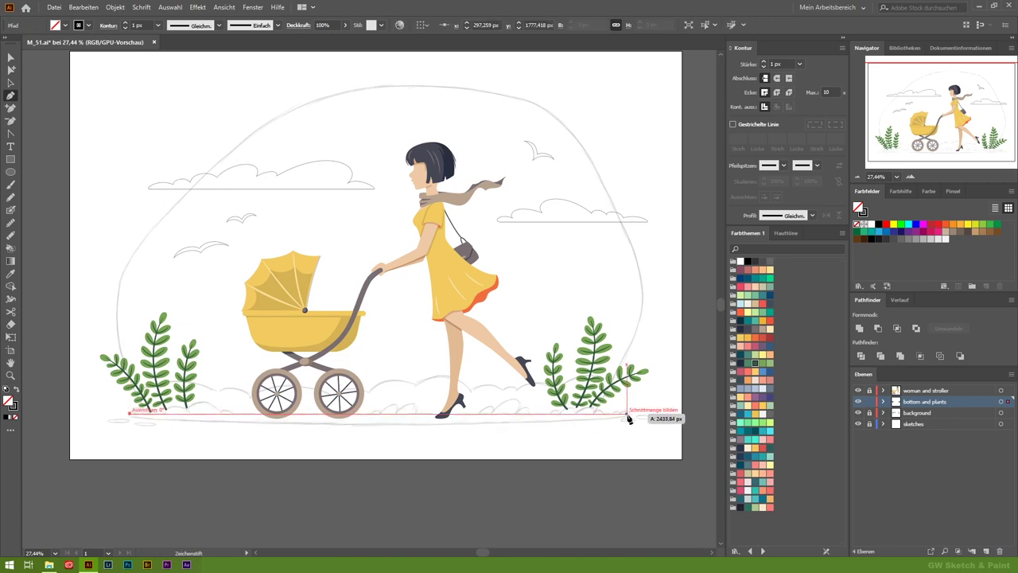
click(628, 414)
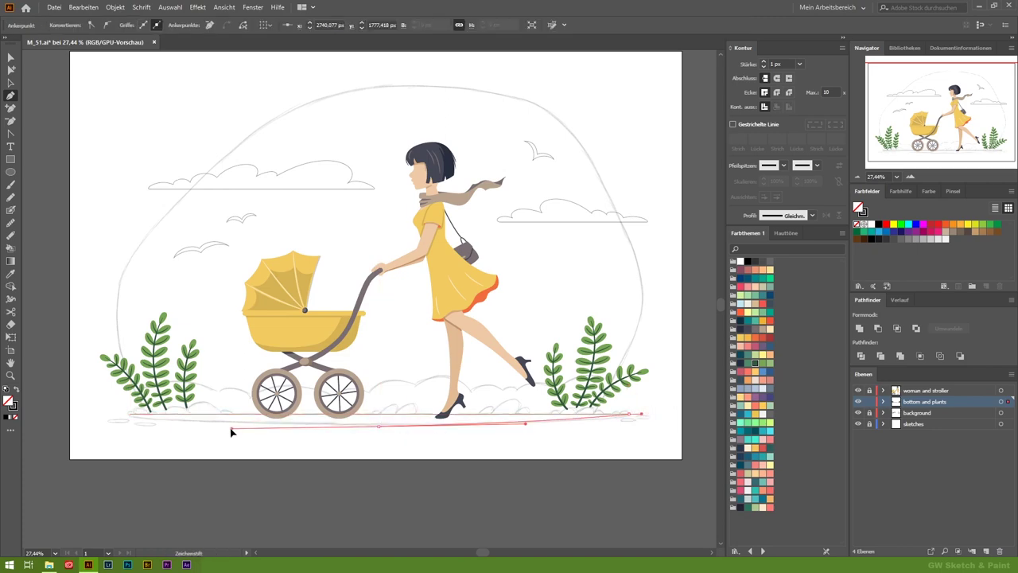
key(a)
click(47, 145)
key(z)
drag(334, 394, 540, 424)
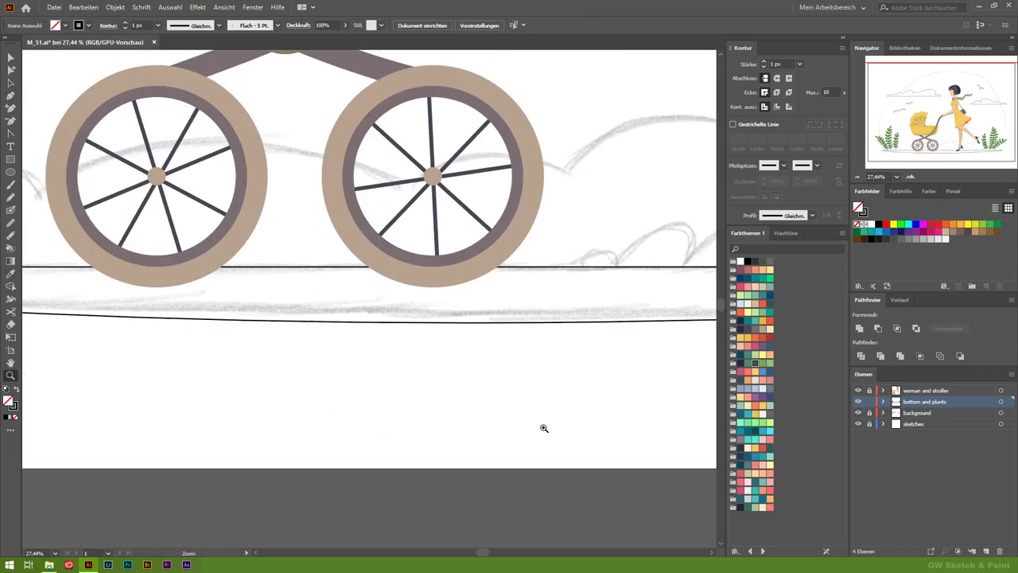
scroll(472, 325, down, 1)
ctrl+click(477, 334)
scroll(477, 409, right, 2)
alt+click(429, 408)
Fill the ground path light peach and send it behind the plants
key(v)
click(461, 387)
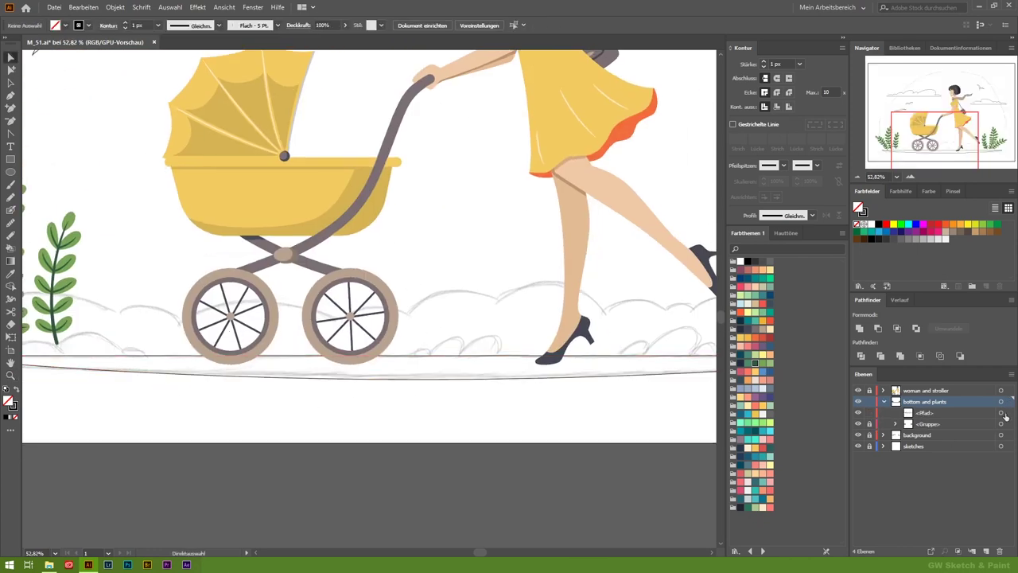
click(1000, 412)
key(shift+x)
click(758, 316)
click(770, 327)
key(ctrl+bracketleft)
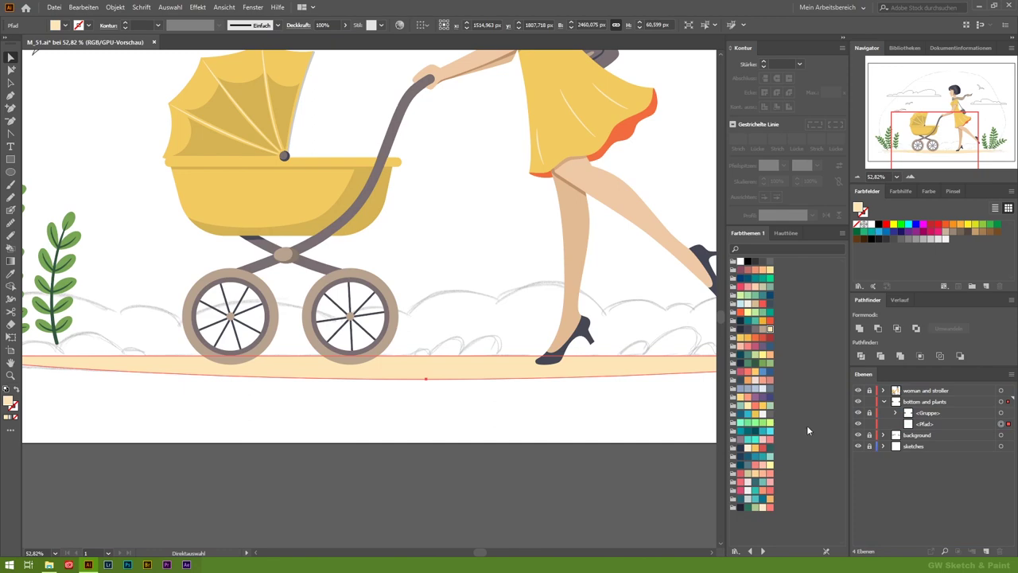
scroll(239, 318, up, 3)
Draw two small peach oval patches at the ends of the ground strip
key(z)
click(586, 334)
drag(236, 286, 643, 336)
drag(438, 344, 566, 371)
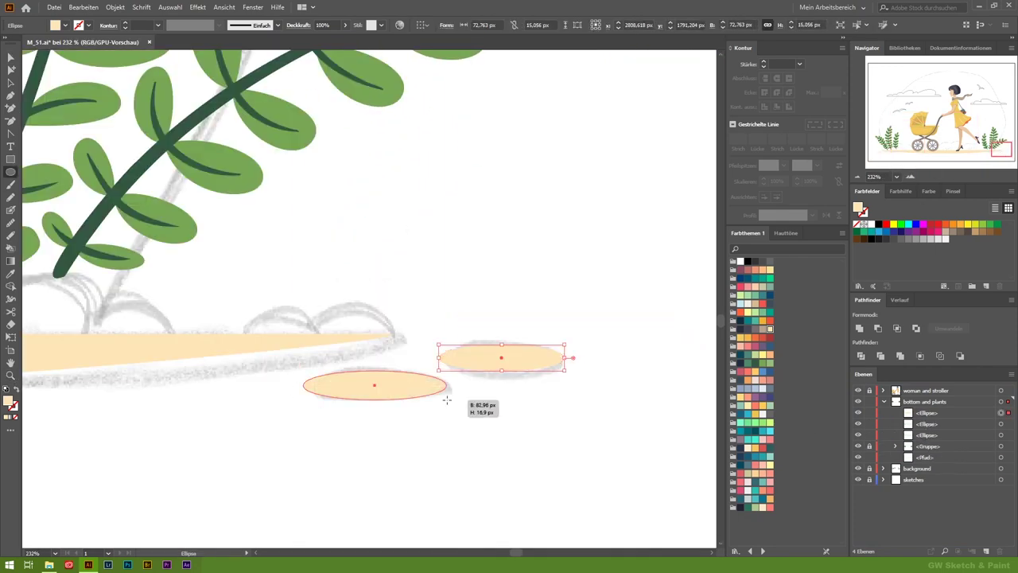
key(ctrl+0)
Group the ground strip and ovals, then reset to black stroke with no fill
key(v)
key(ctrl+a)
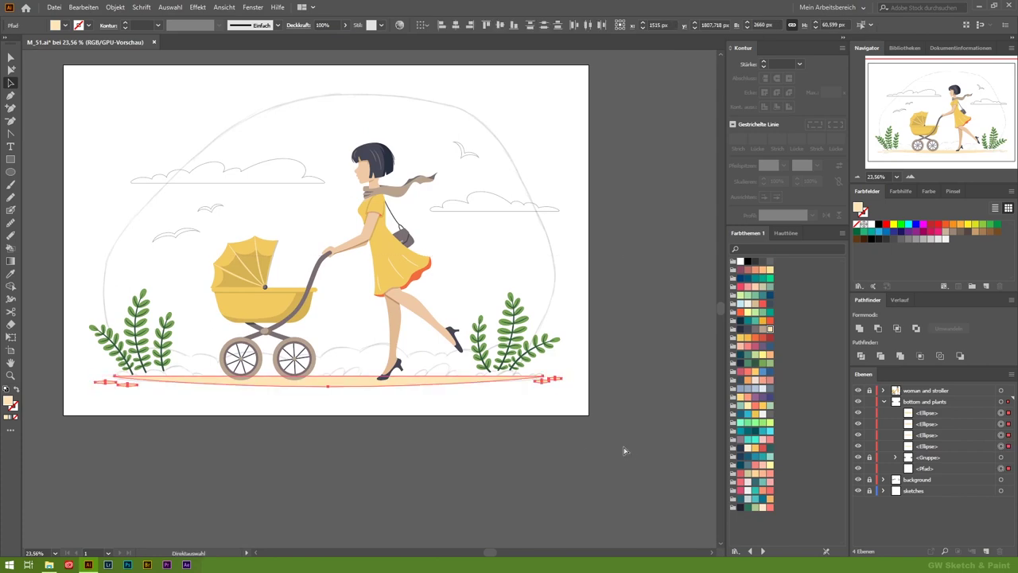
key(ctrl+g)
key(ctrl+shift+a)
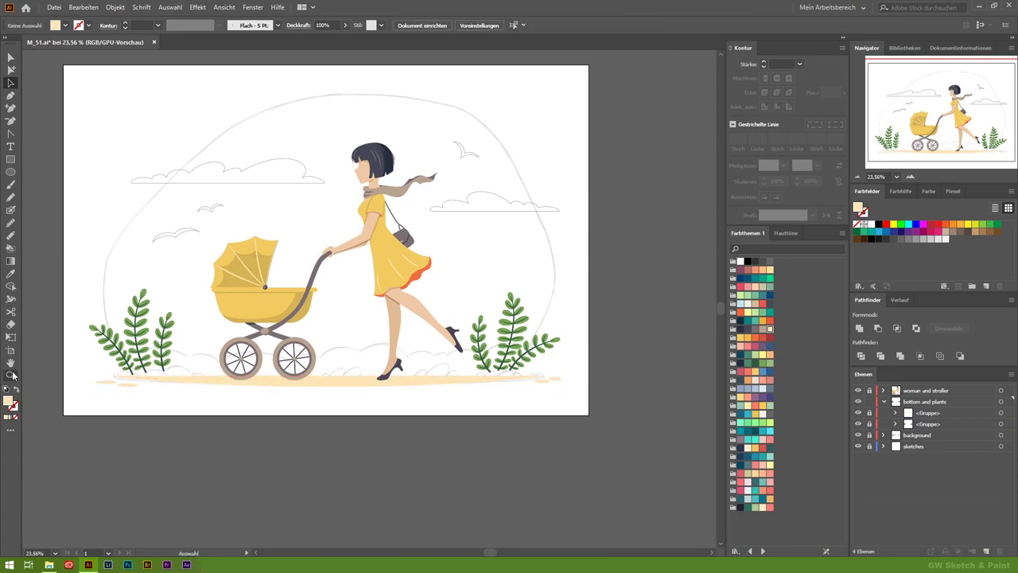
key(d)
key(slash)
drag(101, 341, 157, 394)
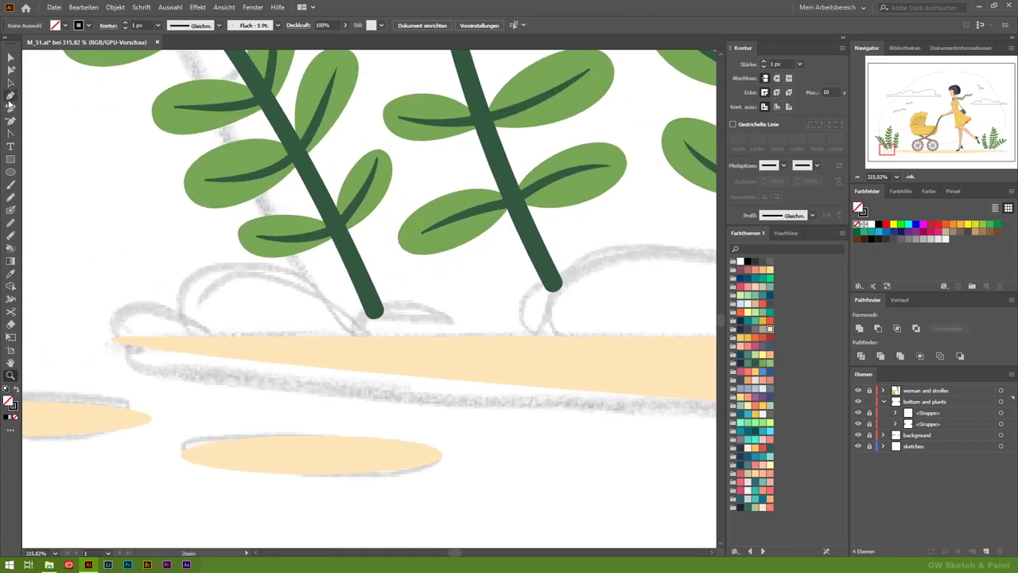
Trace the first sketched ground bump in black and start the next mound's curve
drag(181, 318, 221, 348)
drag(350, 320, 419, 407)
click(465, 343)
click(115, 336)
scroll(159, 346, right, 5)
drag(202, 337, 274, 410)
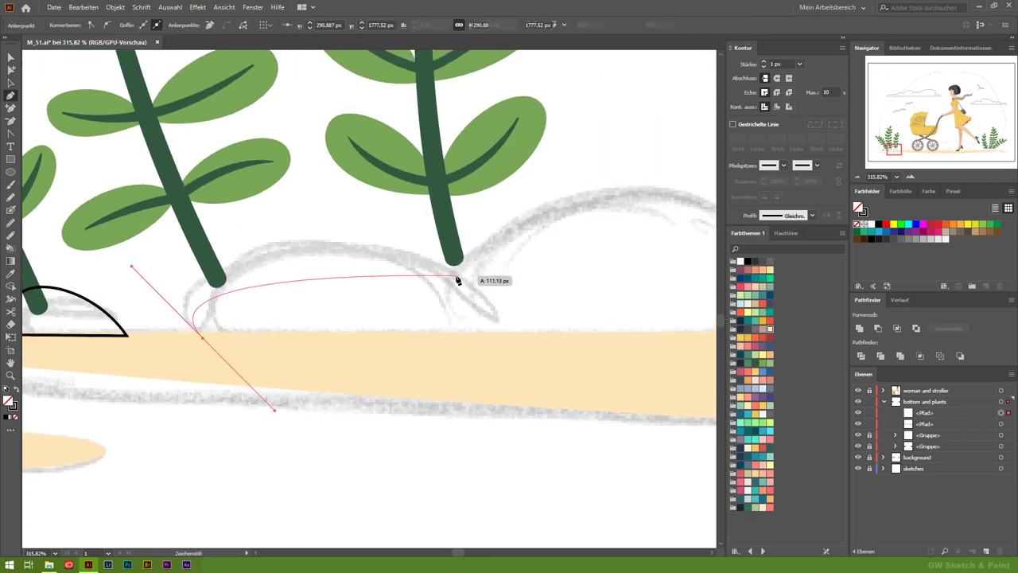
drag(456, 261, 465, 267)
scroll(509, 263, right, 5)
drag(557, 300, 659, 420)
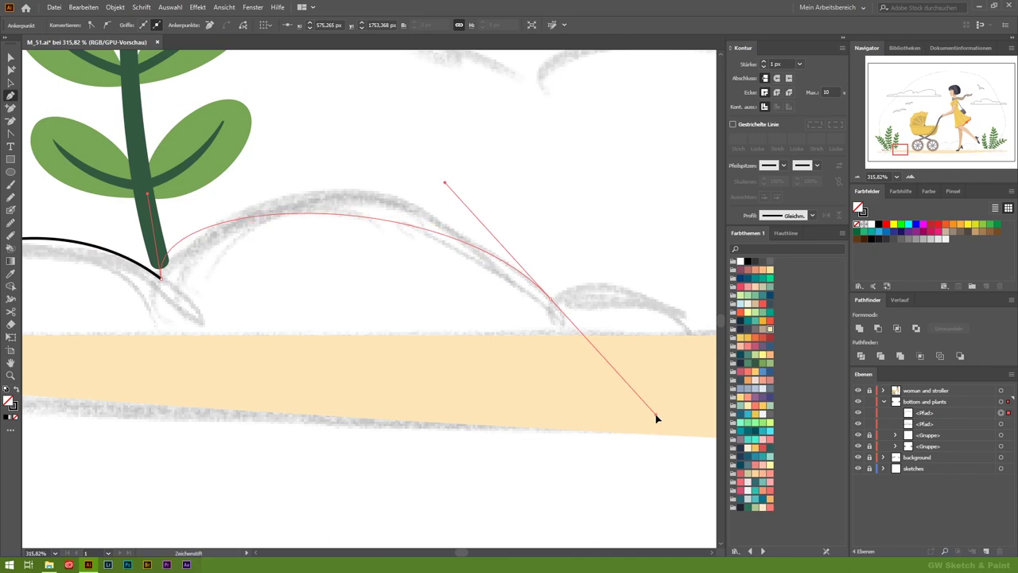
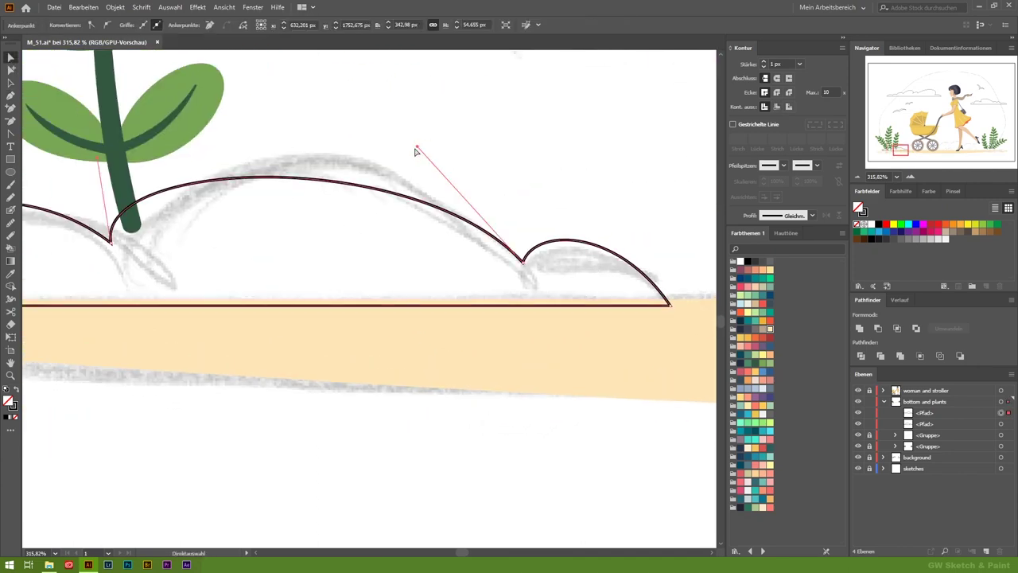
Reshape the curve next to the plant stem, then switch to direct anchor-point editing
drag(122, 249, 104, 227)
key(a)
scroll(477, 268, left, 4)
scroll(318, 266, right, 10)
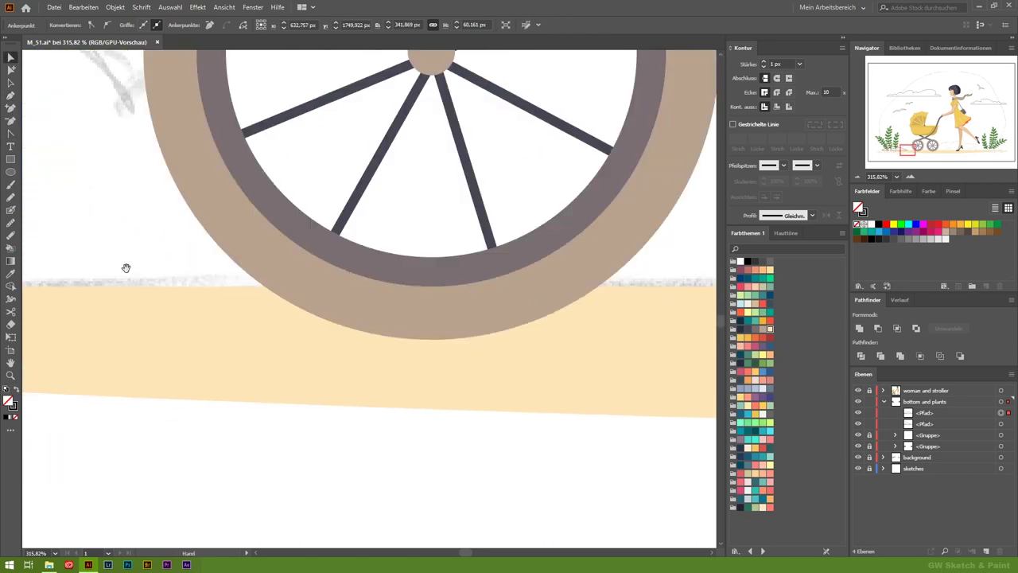
scroll(125, 265, right, 8)
Start the bumpy mound outline beside the pram wheel with curved points
drag(283, 306, 272, 256)
drag(370, 268, 416, 171)
drag(565, 254, 528, 412)
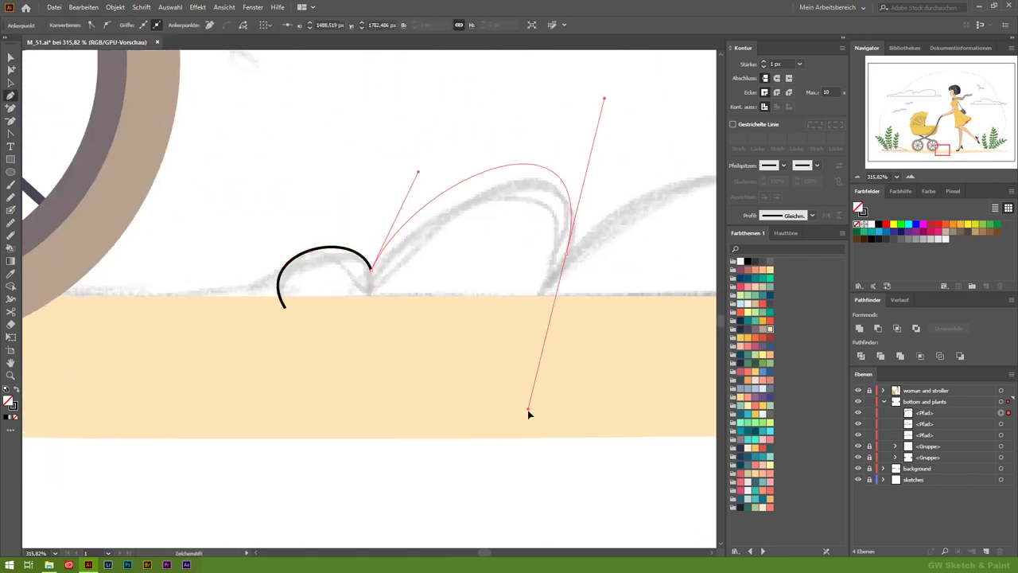
mouse_move(647, 174)
mouse_down()
mouse_move(434, 286)
mouse_move(297, 469)
mouse_up()
mouse_move(238, 316)
mouse_down()
mouse_move(544, 320)
mouse_move(309, 318)
mouse_up()
key(ctrl+j)
Trace the remaining mound arches and dips along the sketch under the plants
drag(700, 318, 424, 318)
mouse_move(489, 248)
mouse_down()
mouse_move(422, 395)
mouse_move(594, 205)
mouse_up()
drag(681, 295, 654, 357)
mouse_move(290, 322)
mouse_down()
mouse_move(481, 322)
mouse_move(87, 326)
mouse_up()
drag(700, 326, 366, 334)
drag(311, 320, 368, 371)
drag(421, 282, 438, 230)
mouse_move(612, 274)
mouse_down()
mouse_move(624, 350)
mouse_move(465, 352)
mouse_up()
Run a straight edge back along the ground line and close the mound shape
click(557, 305)
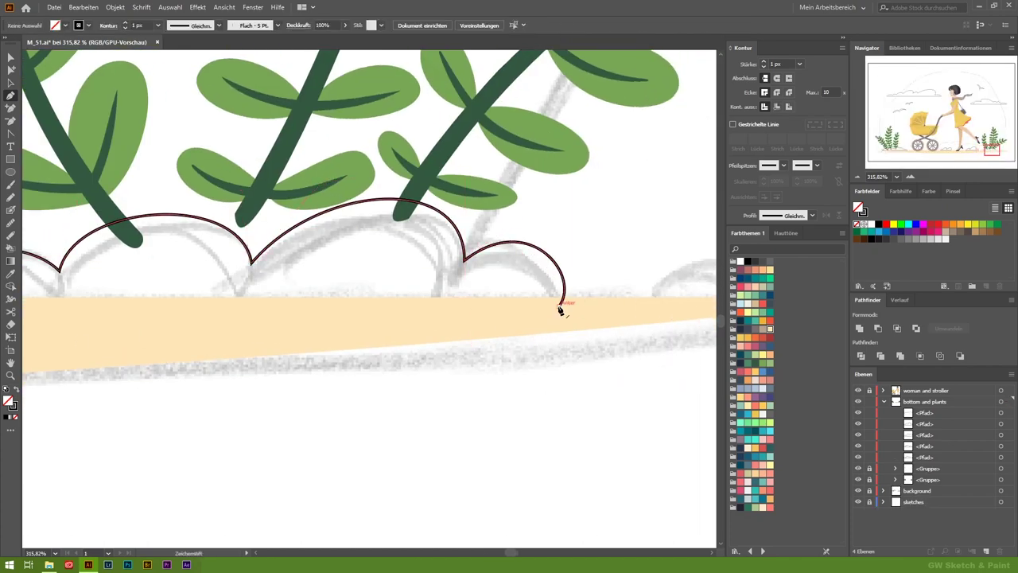
click(228, 297)
scroll(413, 296, right, 5)
click(508, 278)
Zoom out, select all the ground mounds and fill them muted brown
click(11, 375)
alt+click(344, 277)
key(ctrl+0)
click(11, 83)
drag(119, 294, 636, 326)
click(874, 230)
click(936, 230)
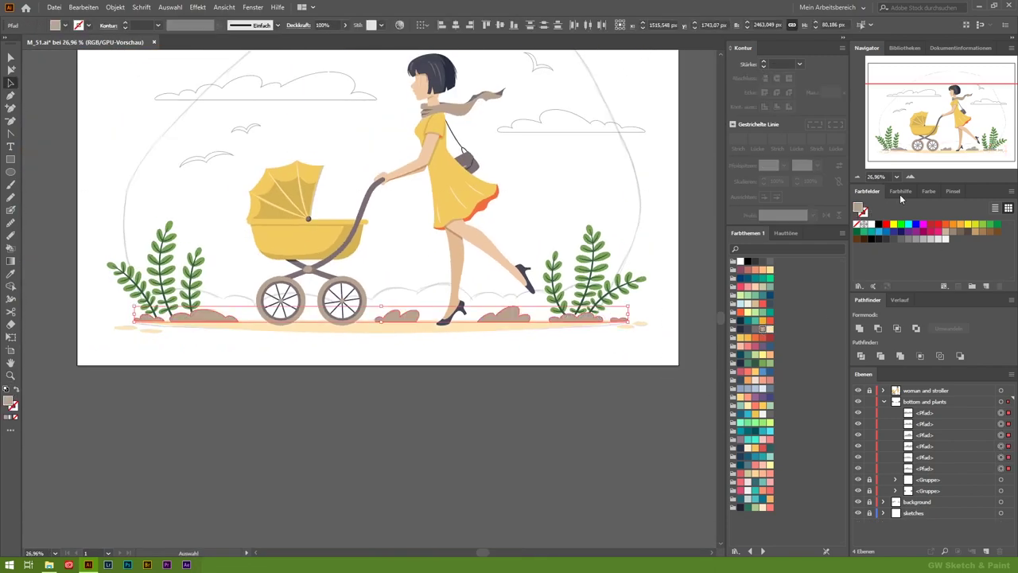
Lighten the mounds to a paler tint from the Color Guide and group them
click(904, 191)
click(969, 233)
key(ctrl+g)
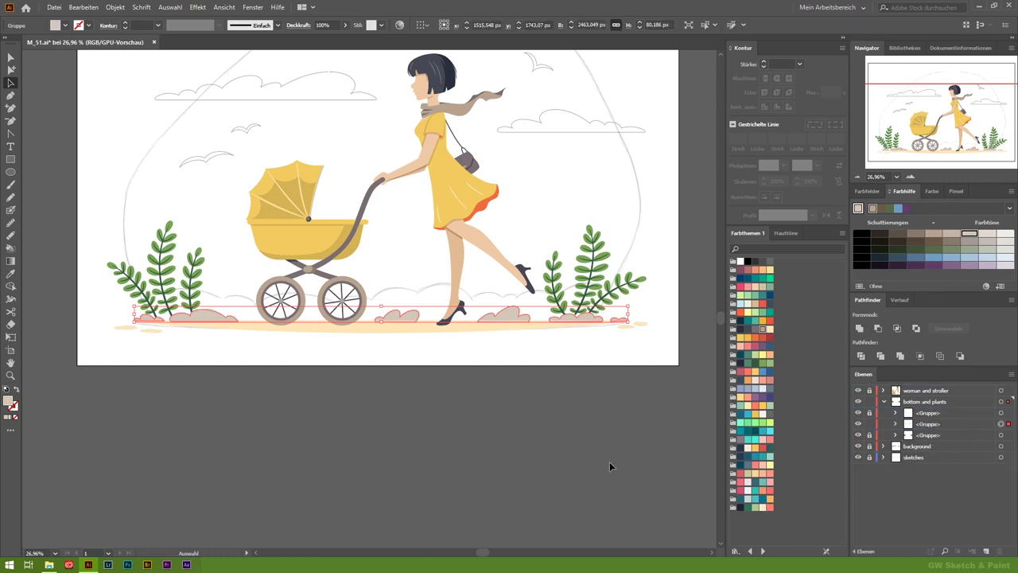
click(609, 466)
Fill the cloud group with pale teal and no outline, then select the birds
scroll(557, 453, up, 3)
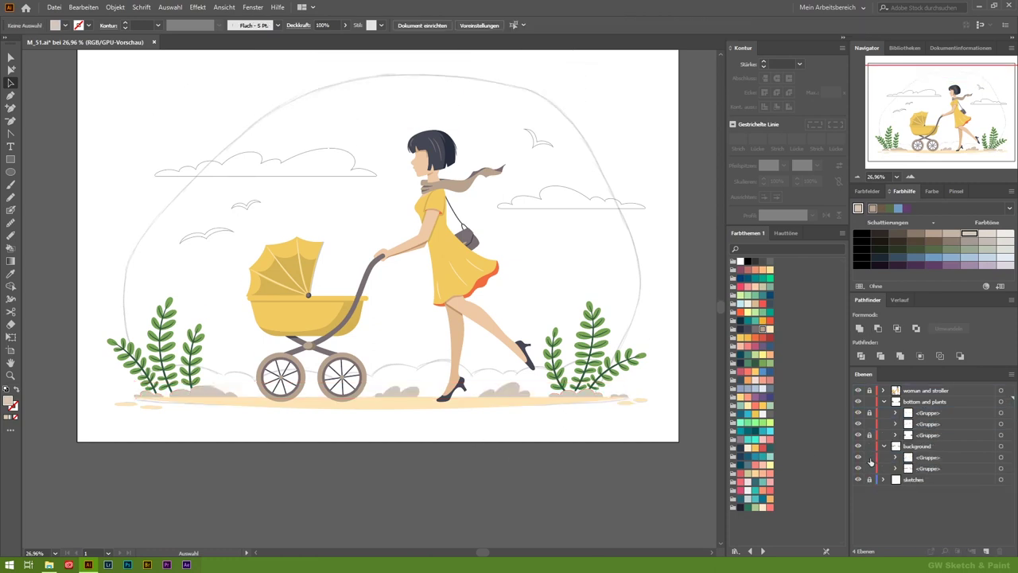
click(1001, 467)
click(16, 388)
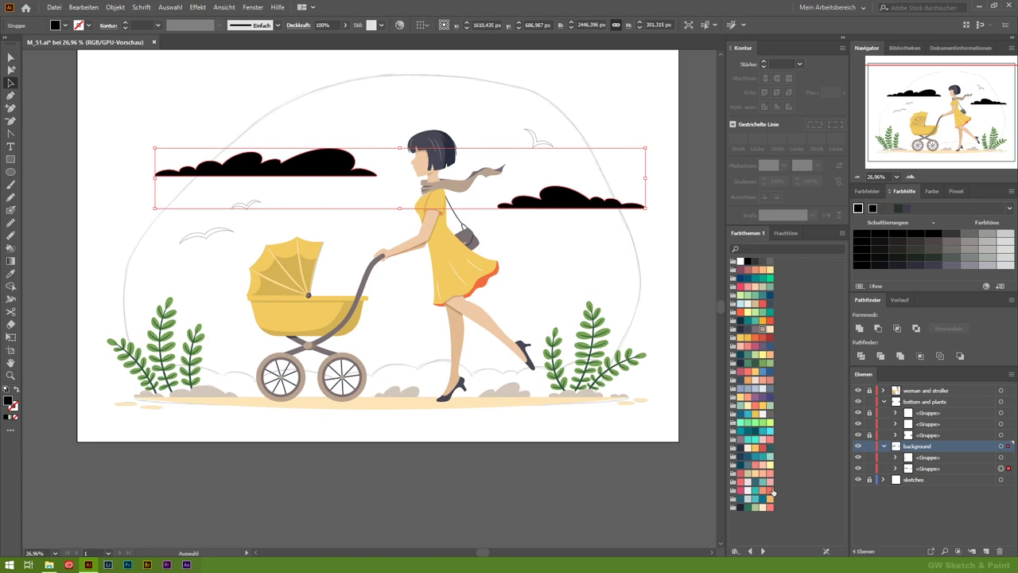
click(762, 482)
click(986, 233)
click(1002, 457)
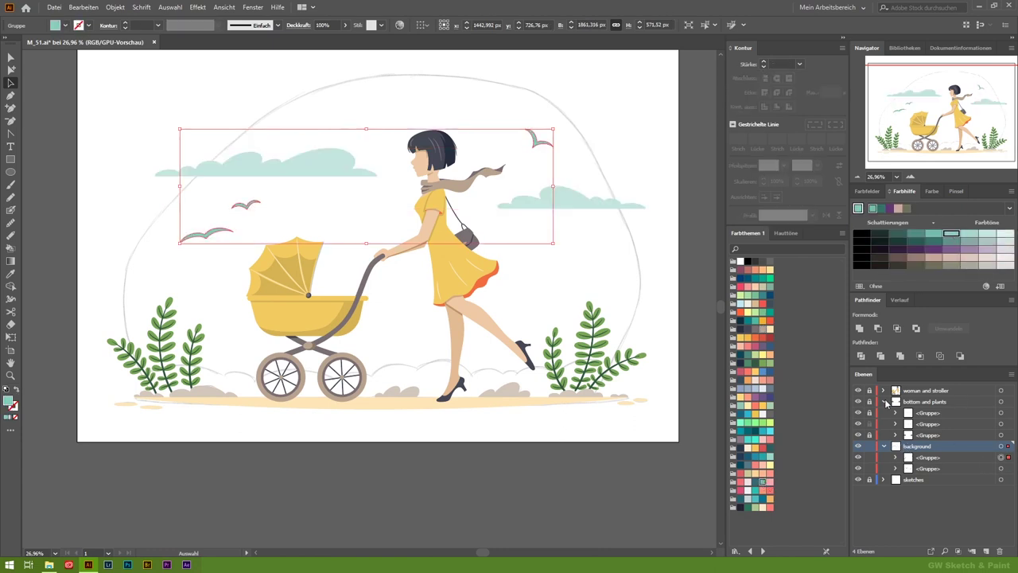
click(882, 402)
click(586, 194)
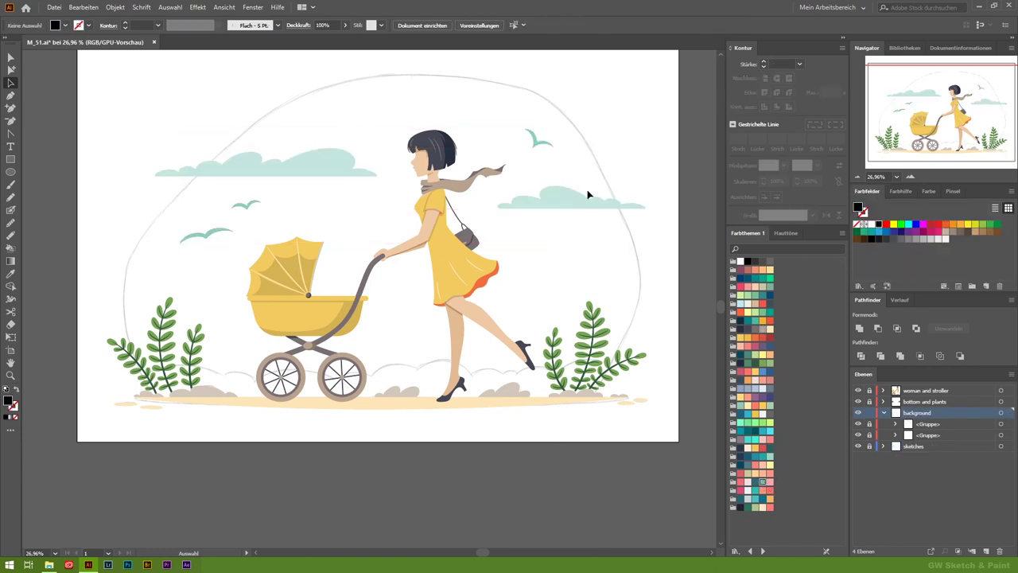
Pen-draw a rounded blob around the scene, smooth its curve, and send it to back
drag(152, 401, 118, 354)
drag(548, 100, 620, 153)
drag(594, 398, 494, 507)
click(152, 401)
key(v)
drag(232, 190, 209, 155)
drag(549, 100, 626, 161)
key(ctrl+shift+bracketleft)
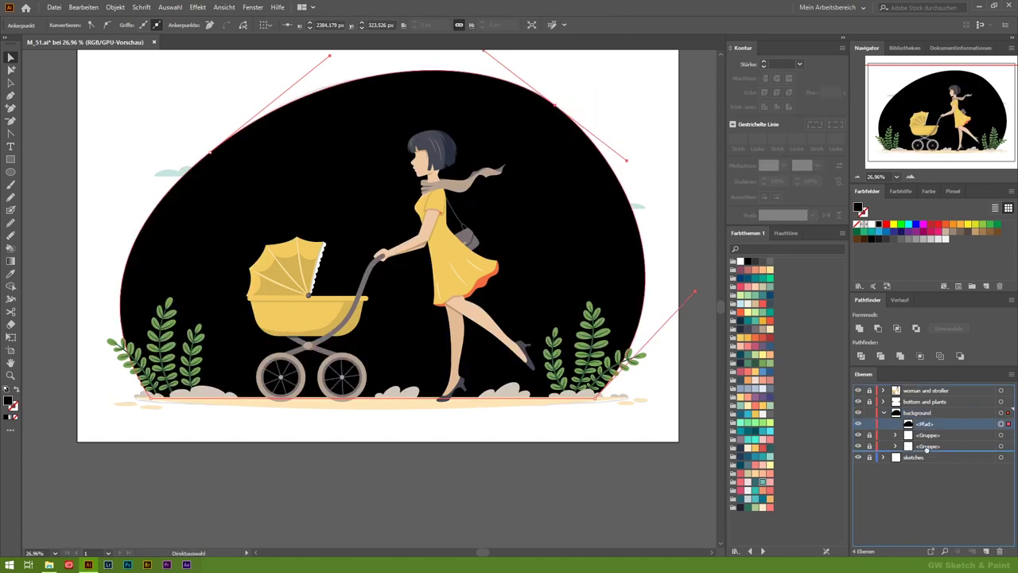
Fill the backdrop blob with a very pale teal tint
click(903, 191)
click(1002, 235)
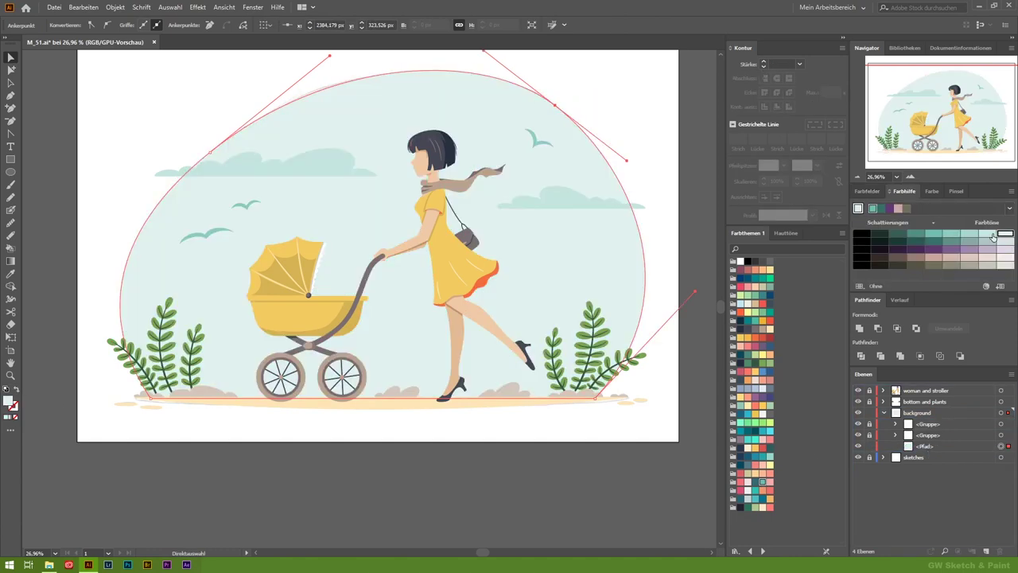
click(970, 234)
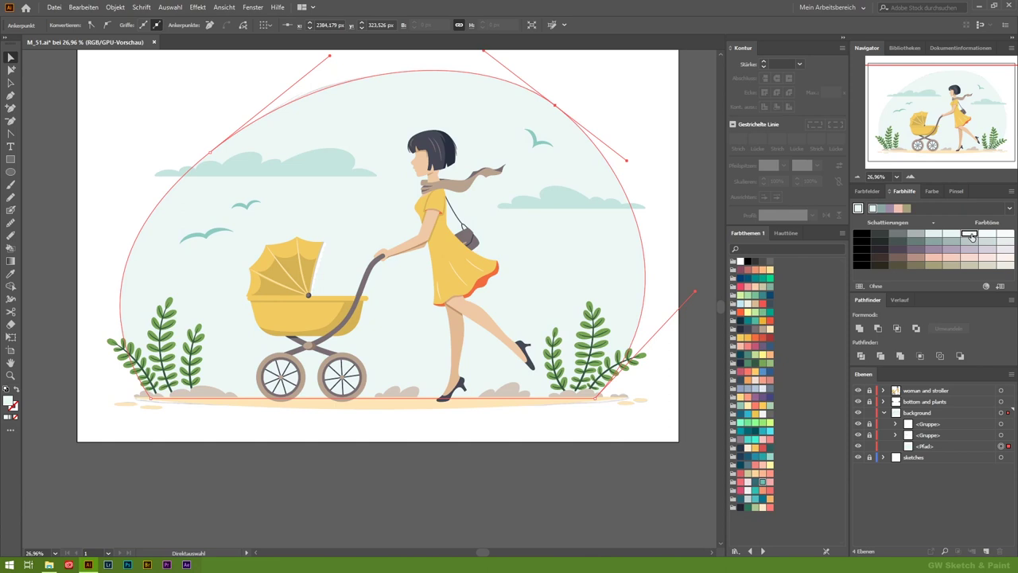
Paste a copy of the blob in front and remove its fill, leaving an outline
key(ctrl+c)
key(ctrl+f)
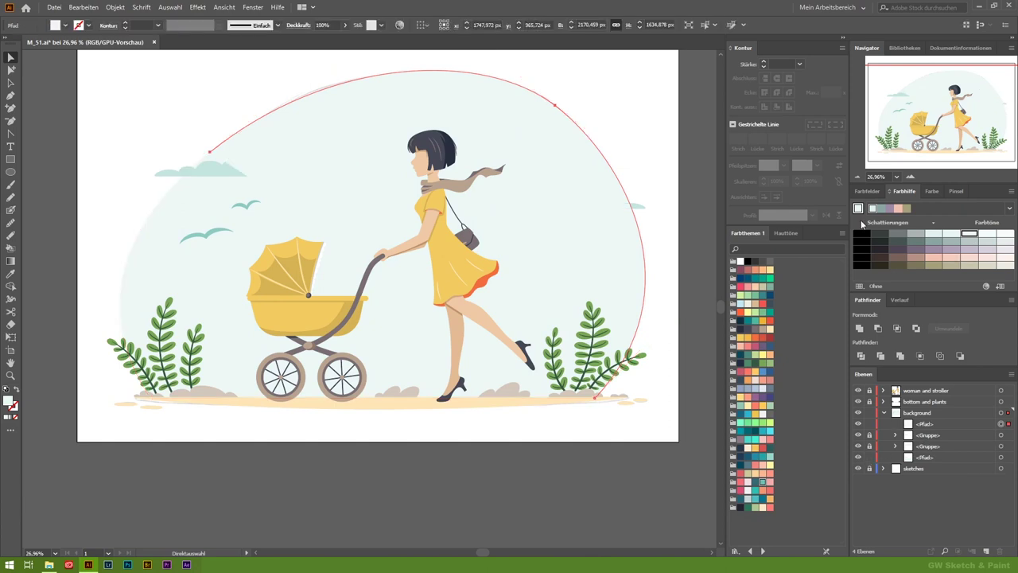
click(866, 190)
click(879, 223)
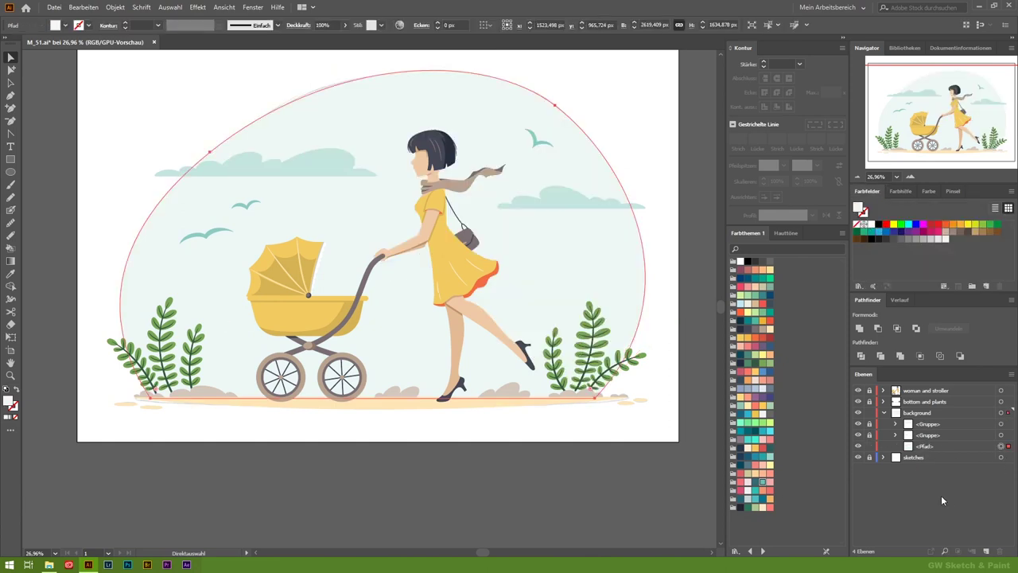
key(ctrl+shift+a)
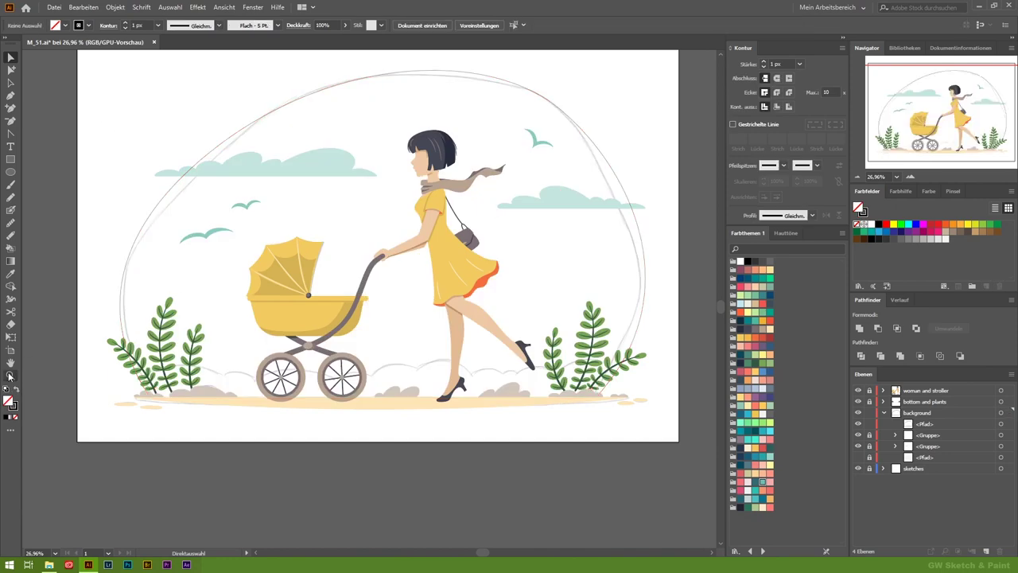
Zoom in and trace the distant bush outline from the left plants to the right plants
key(z)
click(181, 296)
drag(463, 344, 539, 413)
drag(576, 366, 636, 287)
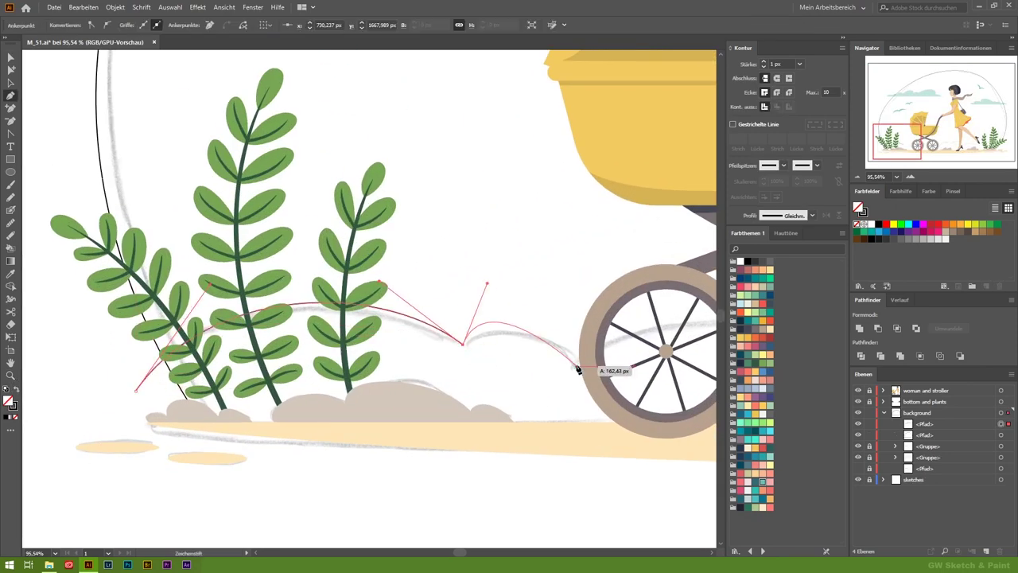
scroll(561, 341, right, 5)
drag(485, 337, 510, 378)
drag(619, 345, 662, 242)
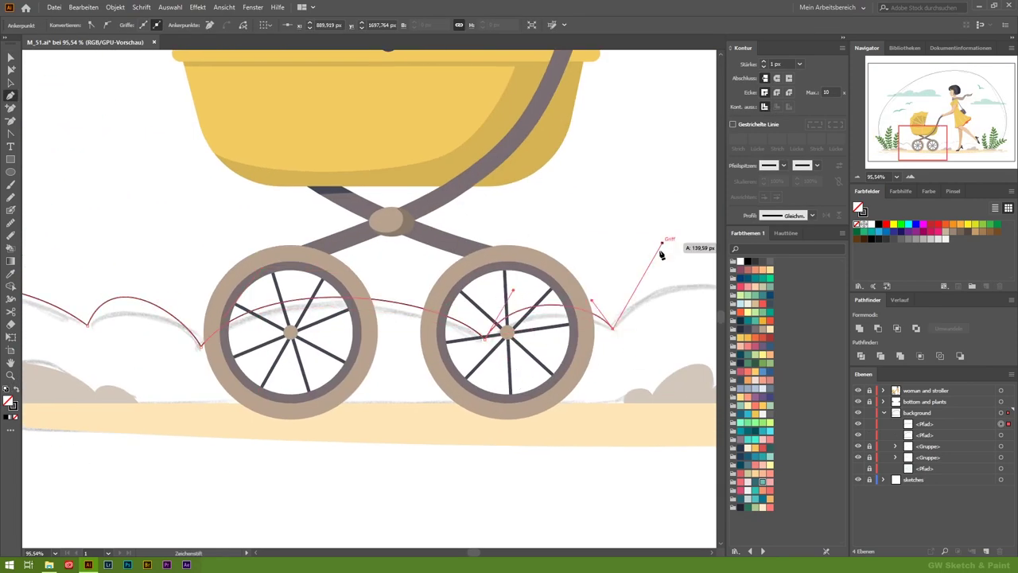
scroll(437, 293, right, 5)
drag(606, 300, 679, 221)
scroll(477, 278, right, 5)
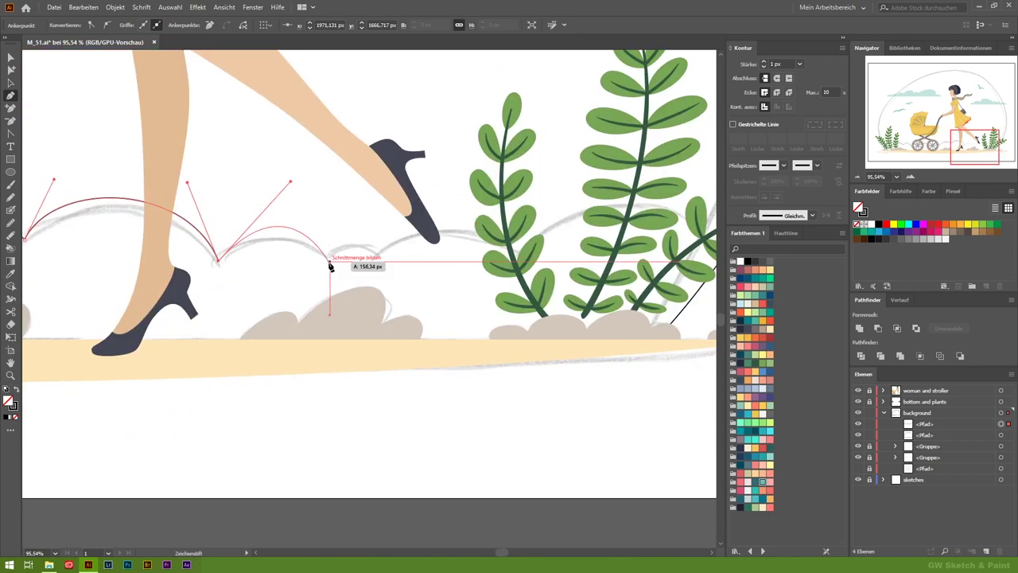
drag(549, 203, 563, 172)
scroll(564, 173, right, 5)
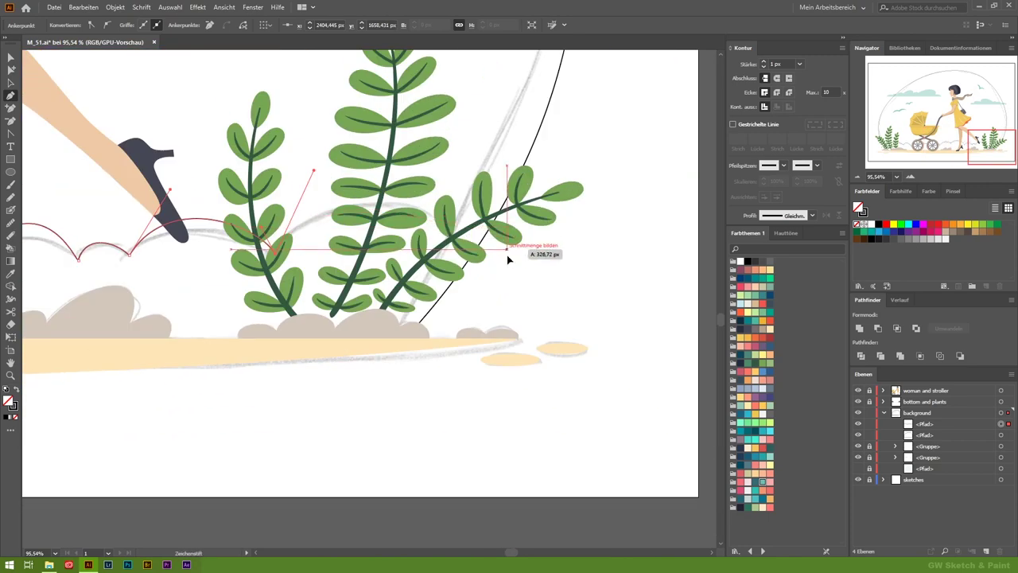
key(v)
Check the finished bush outline, toggle the sketches layer, and fit the artboard in view
scroll(391, 223, left, 8)
click(391, 223)
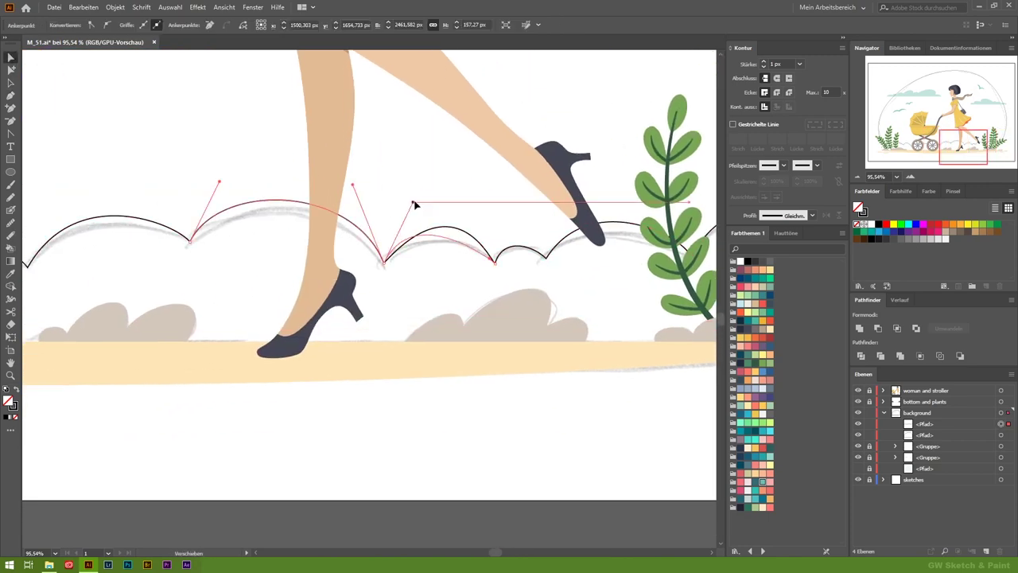
click(475, 209)
click(882, 479)
click(882, 480)
key(ctrl+0)
Draw a curved wind streak across the sky from the left edge past the right plants
key(p)
drag(142, 193, 305, 133)
drag(617, 187, 661, 201)
scroll(79, 244, left, 1)
click(80, 243)
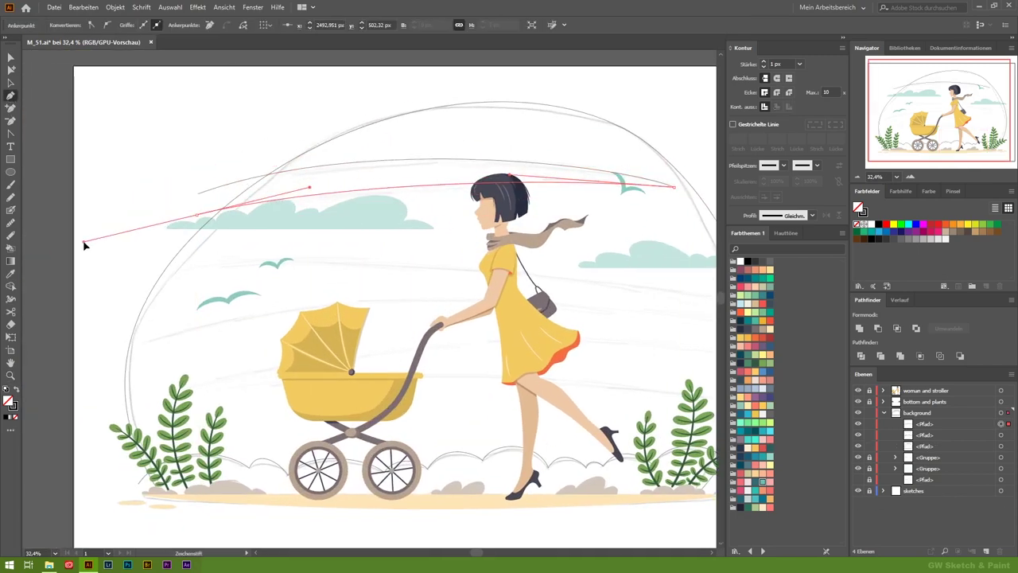
scroll(325, 209, down, 1)
scroll(325, 209, right, 4)
scroll(482, 254, left, 4)
scroll(482, 254, down, 1)
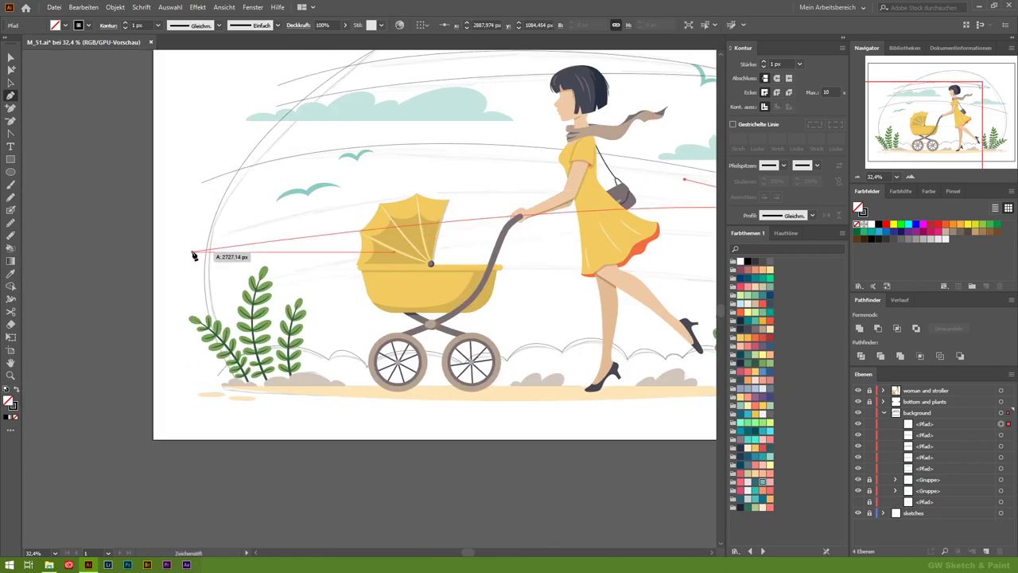
drag(188, 215, 304, 165)
drag(130, 275, 254, 201)
scroll(256, 251, right, 4)
scroll(256, 251, down, 1)
scroll(699, 254, left, 1)
drag(689, 281, 712, 292)
scroll(537, 278, right, 4)
scroll(537, 279, down, 1)
scroll(537, 279, left, 4)
scroll(536, 279, left, 2)
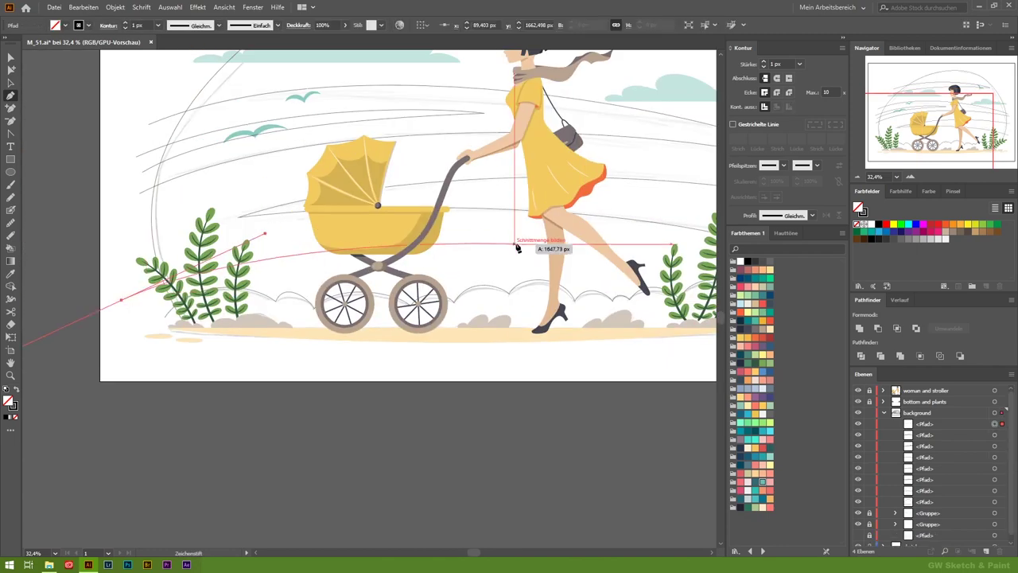
key(Escape)
Start another streak near the right-hand plants, discard it, and fit the artboard in view
scroll(557, 266, right, 4)
click(557, 265)
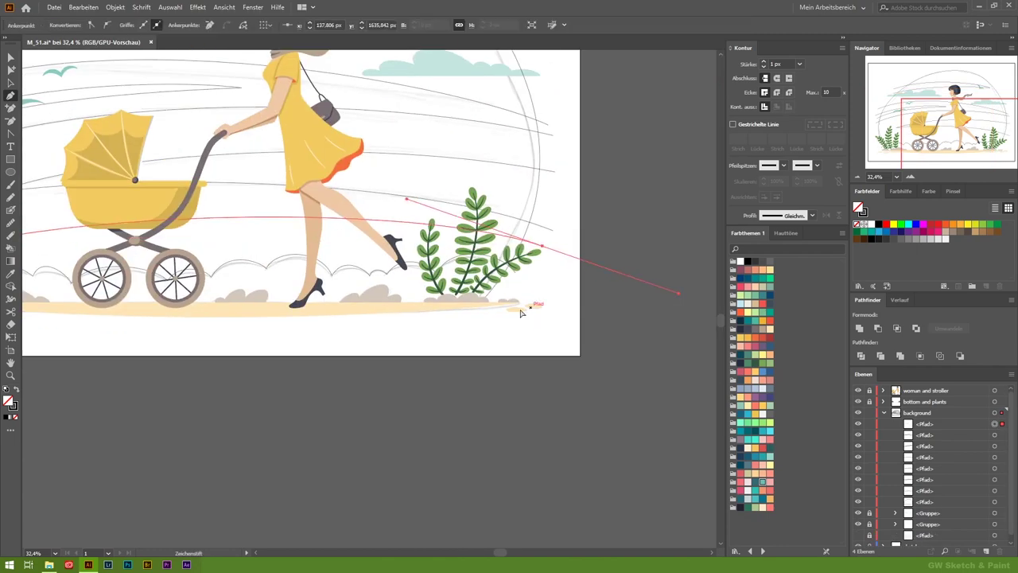
scroll(528, 307, left, 2)
scroll(594, 324, right, 4)
scroll(400, 276, left, 6)
key(Escape)
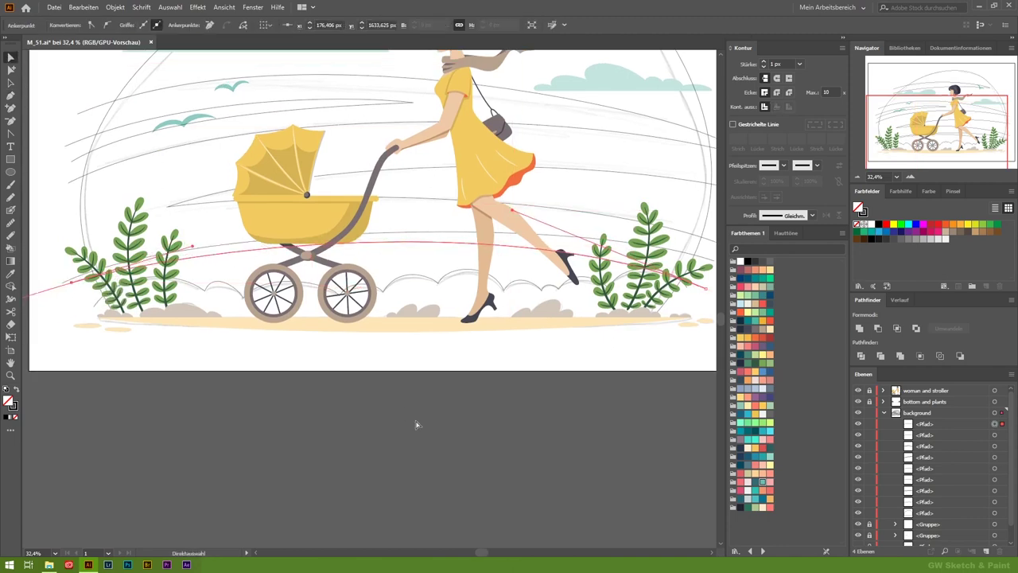
key(z)
drag(385, 341, 586, 266)
key(p)
click(404, 251)
click(548, 273)
key(ctrl+z)
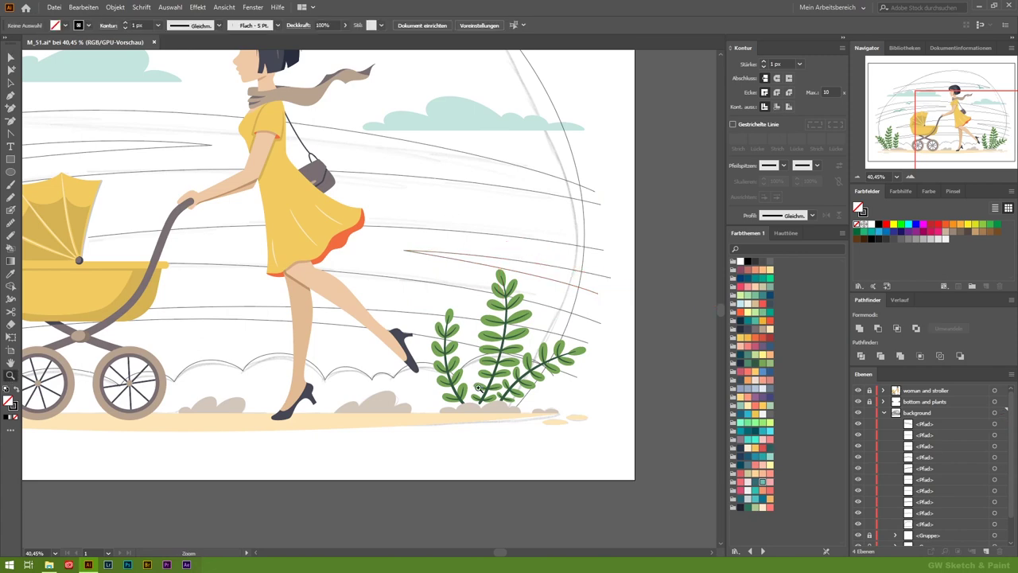
key(ctrl+0)
Make all paths a Live Paint group and fill alternating bands and the ground strip black
key(ctrl+a)
key(ctrl+alt+x)
key(k)
scroll(170, 236, up, 2)
click(334, 173)
click(268, 255)
click(397, 334)
click(404, 378)
click(404, 418)
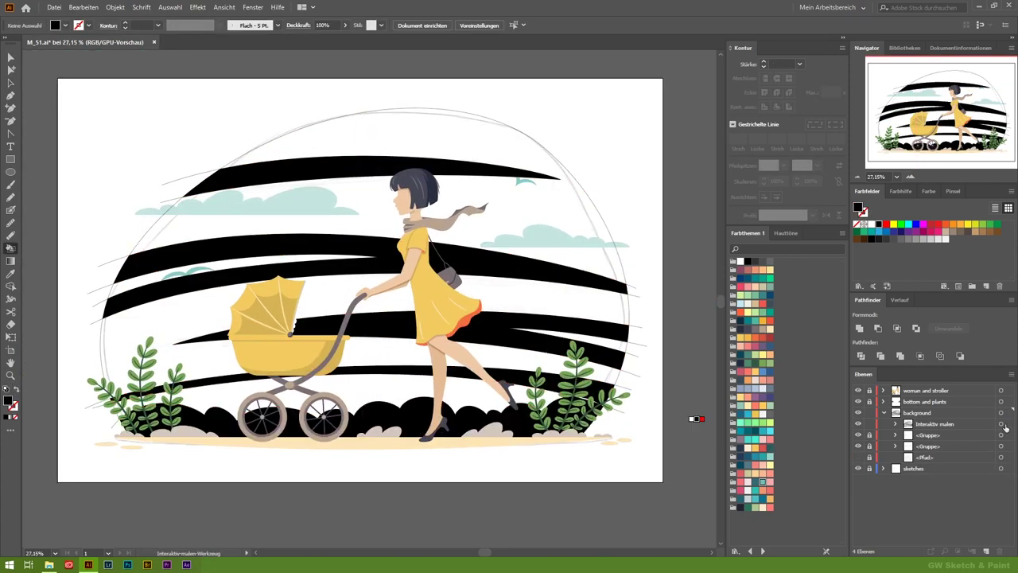
Break apart the Live Paint group and fill the bottom ground shape light beige
click(11, 83)
key(ctrl+shift+g)
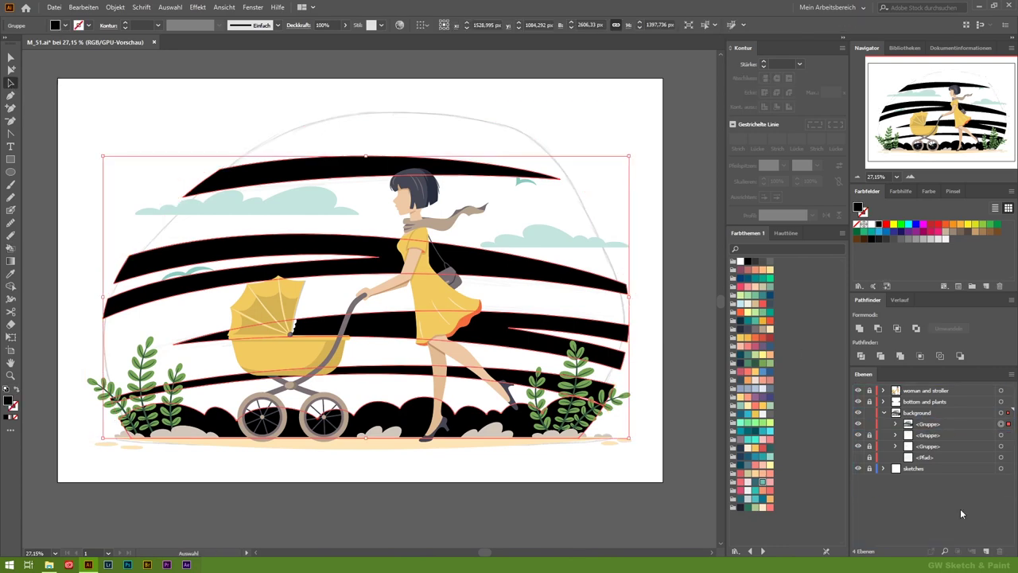
click(477, 413)
click(762, 327)
click(903, 190)
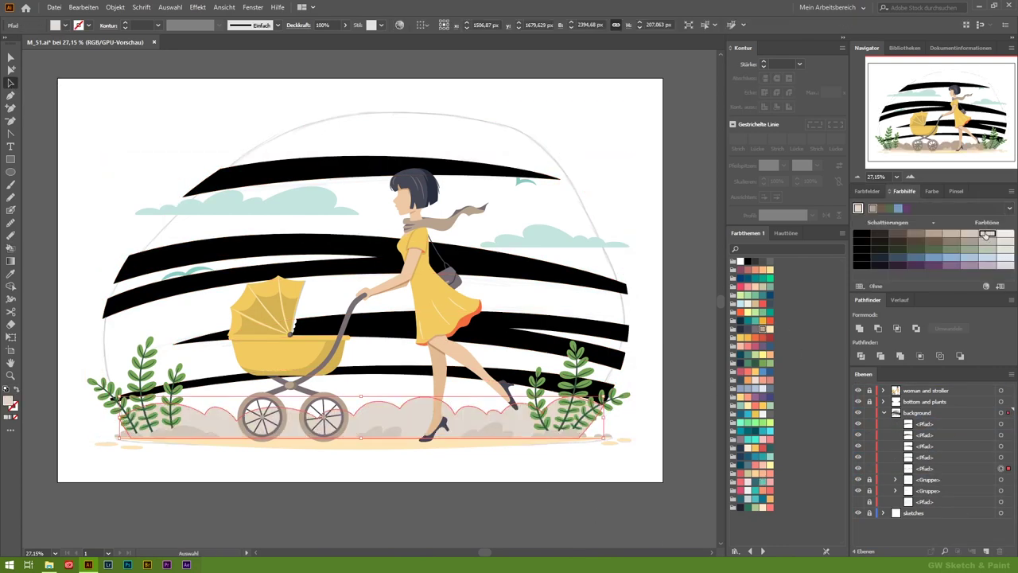
Select the black wind bands and fill them white
click(1001, 423)
shift+click(1000, 457)
click(866, 191)
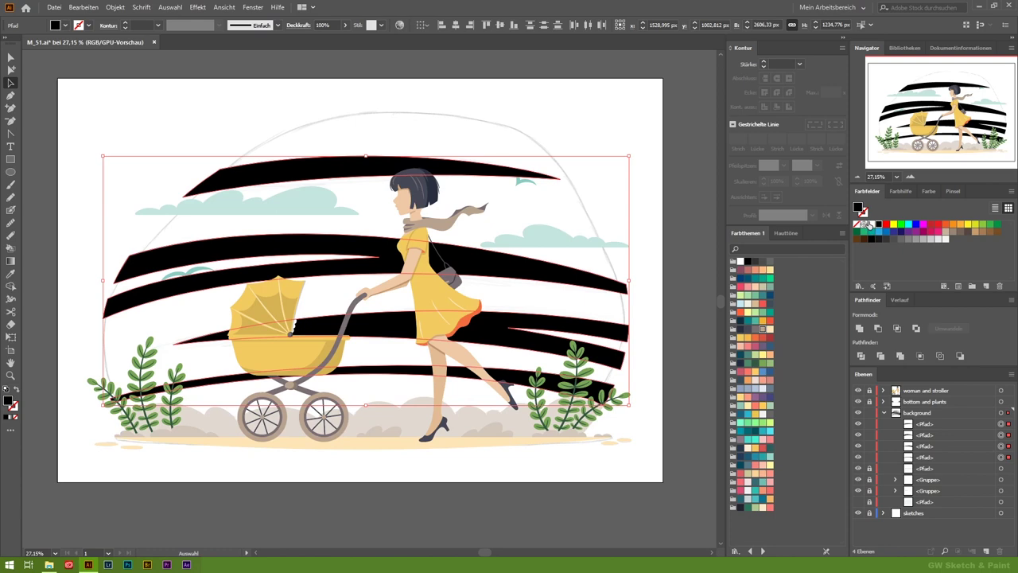
click(864, 224)
Hide the sketches layer so the pale blue backdrop shows clearly
click(857, 502)
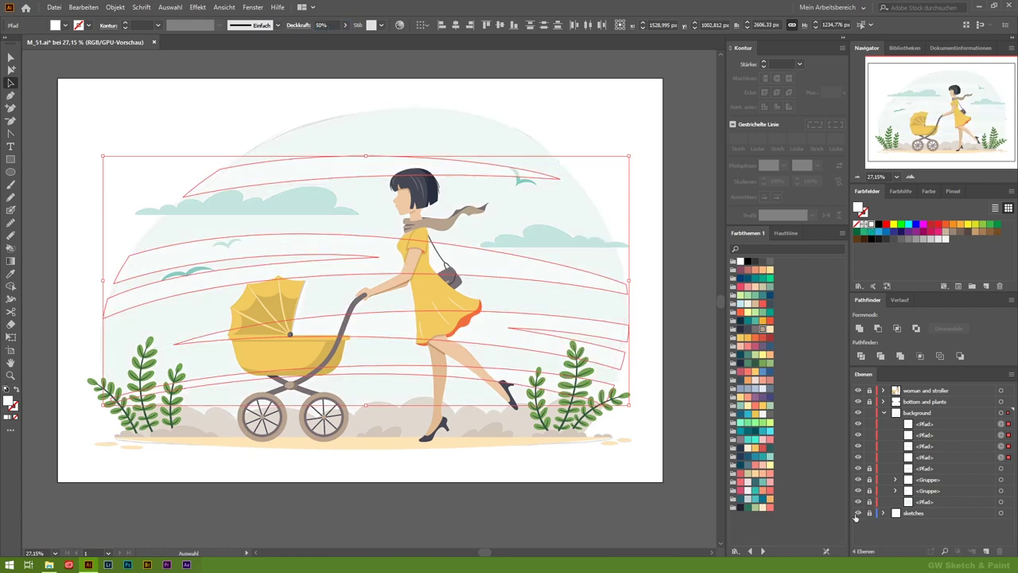
click(858, 513)
click(589, 504)
Group the four streak shapes and move them below the birds in the Layers panel
key(ctrl+a)
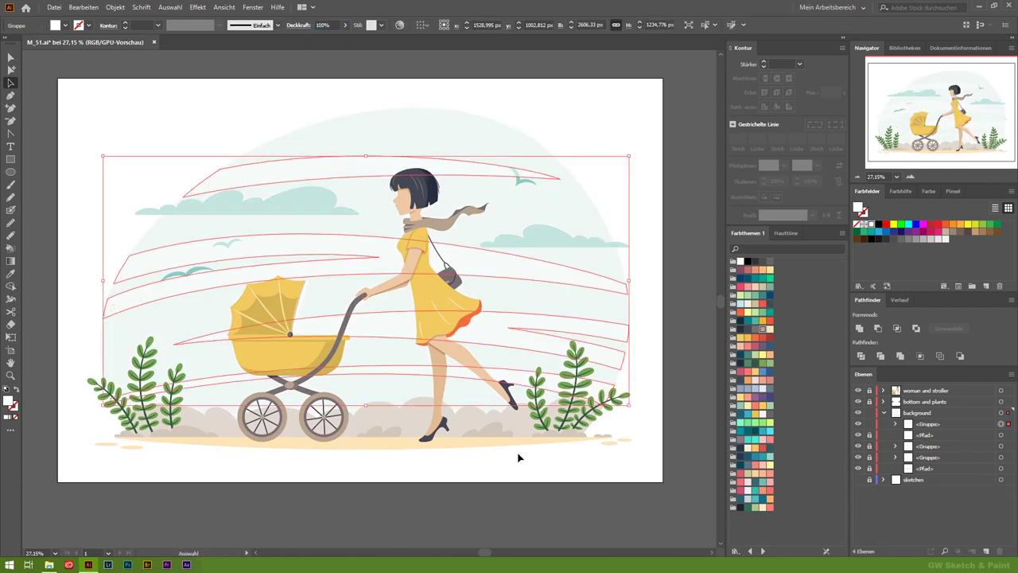
key(ctrl+g)
drag(929, 427, 935, 465)
click(692, 189)
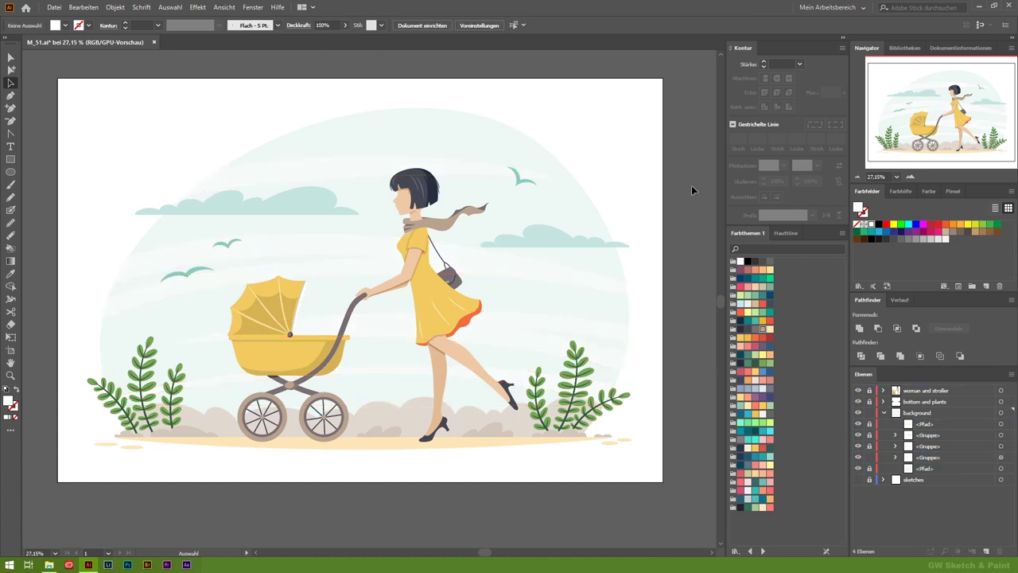
click(450, 430)
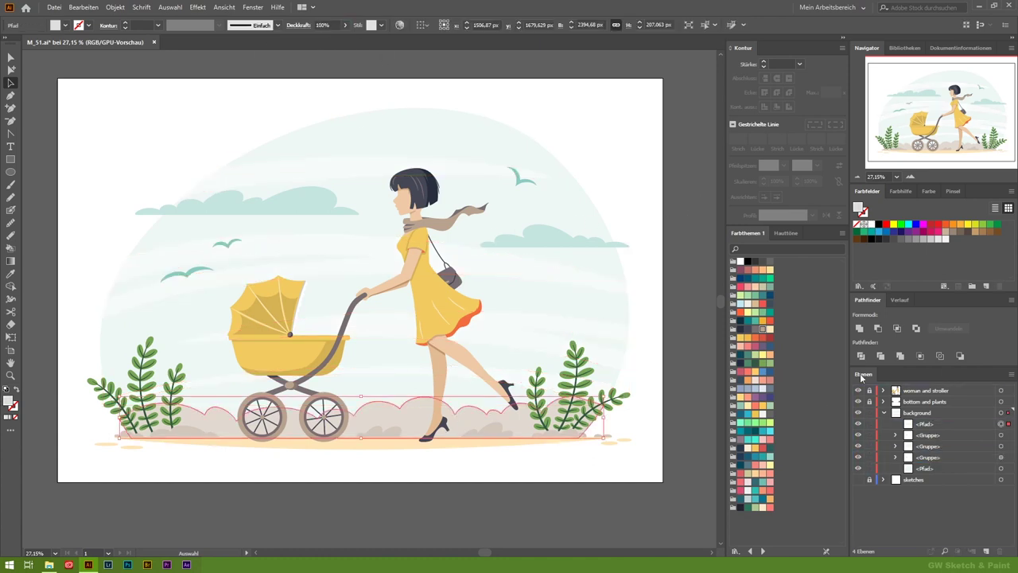
Move the wavy ground shape into the 'bottom and plants' layer as light green bushes
drag(924, 458, 923, 444)
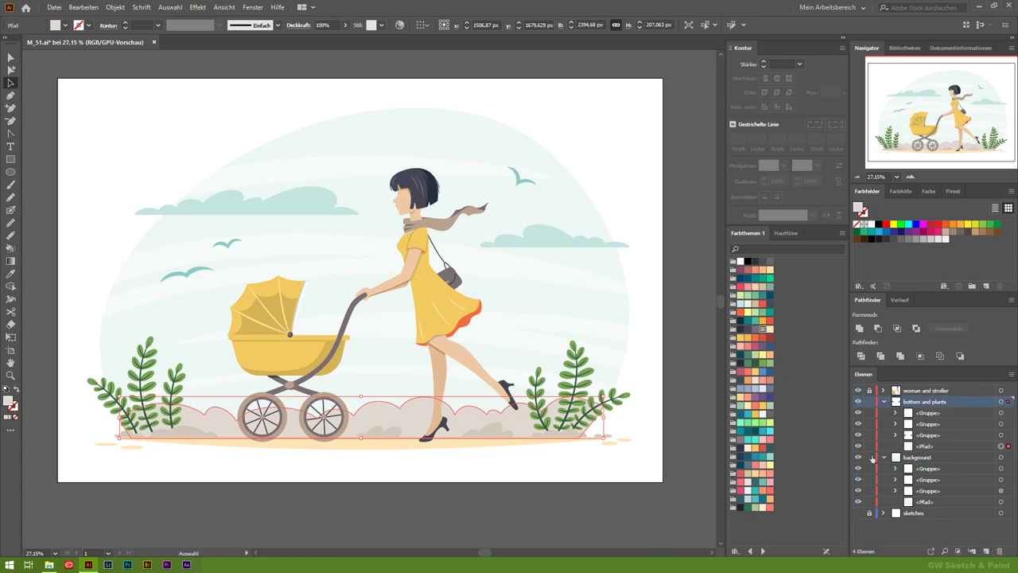
alt+click(195, 436)
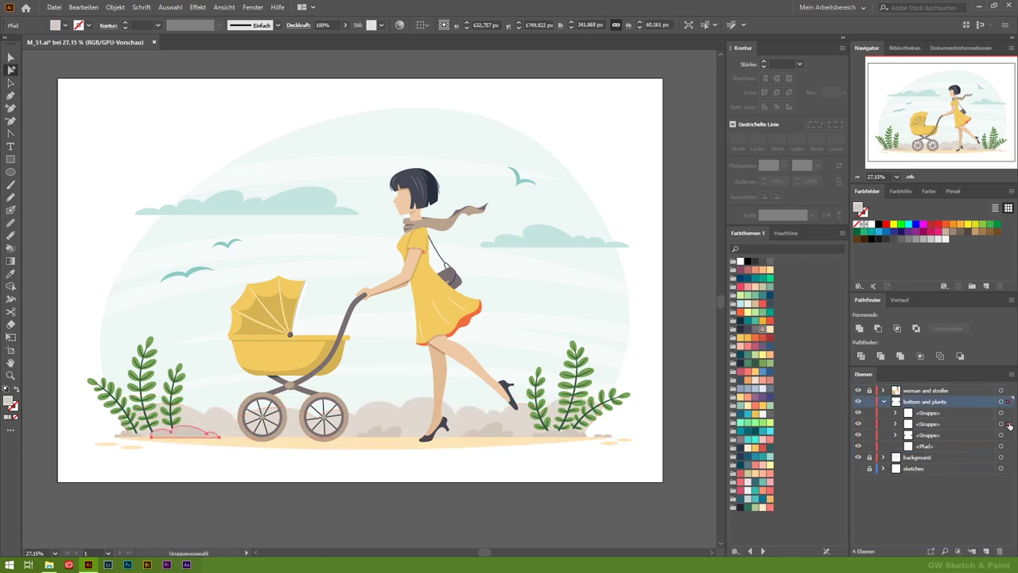
click(1004, 447)
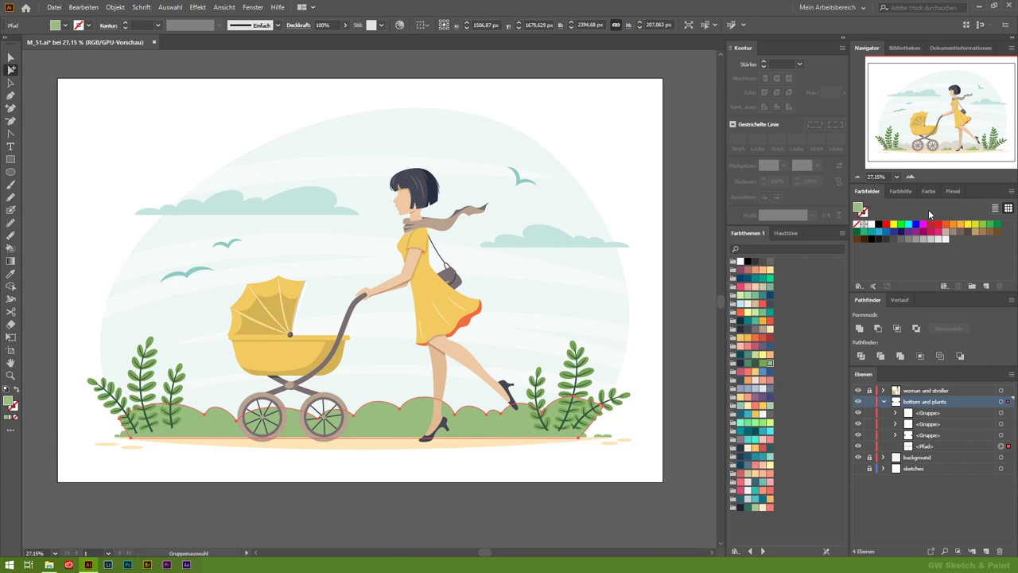
click(700, 429)
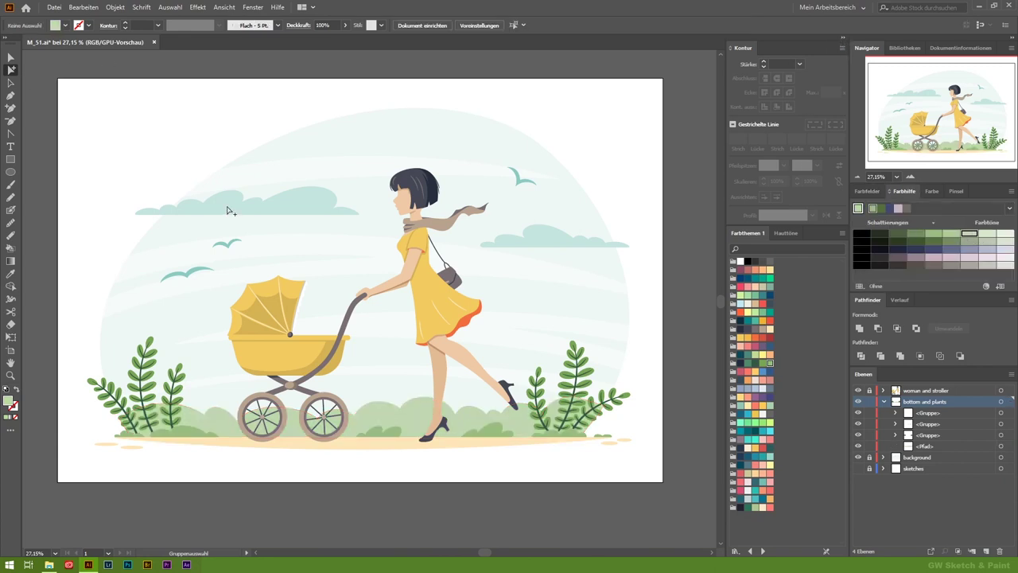
Fade a cloud to 50% opacity and rearrange the clouds across the sky
click(327, 203)
text(0)
key(Return)
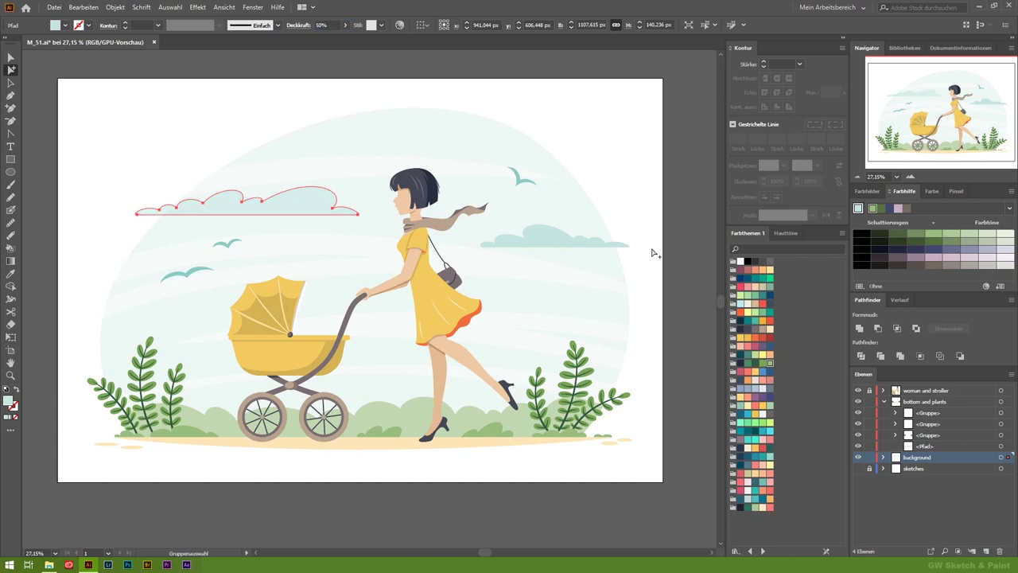
click(627, 245)
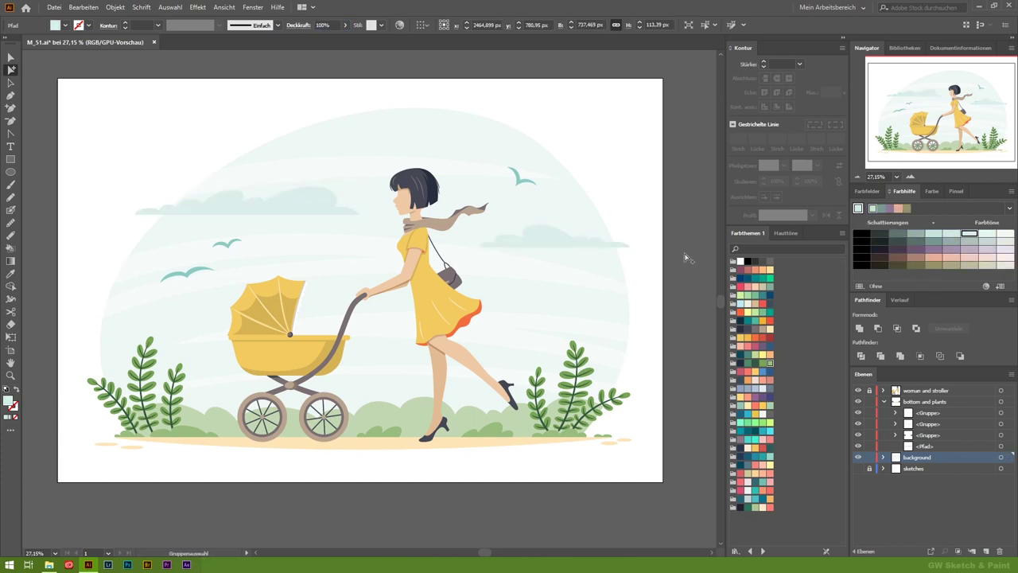
drag(299, 206, 284, 210)
mouse_move(562, 247)
mouse_down()
mouse_move(580, 234)
mouse_move(195, 203)
mouse_up()
drag(117, 225, 121, 229)
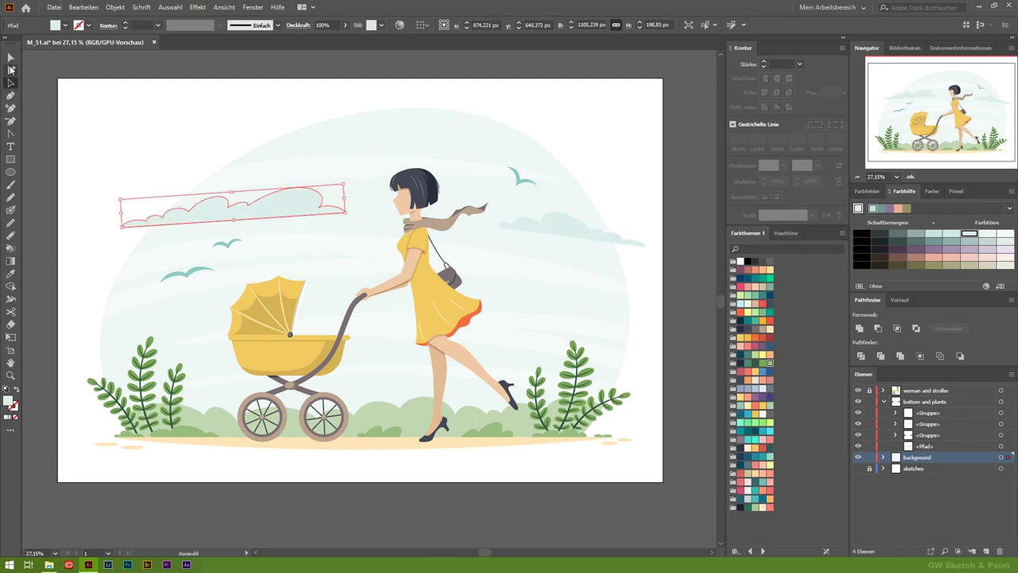
click(779, 91)
Lock the 'bottom and plants' and background layers
key(ctrl+0)
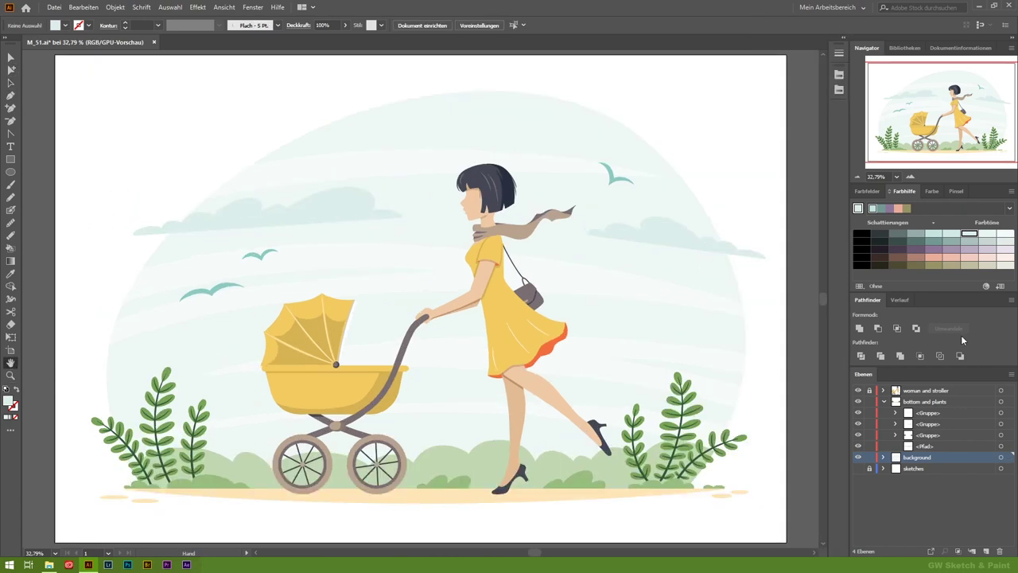
click(883, 402)
click(869, 401)
click(869, 412)
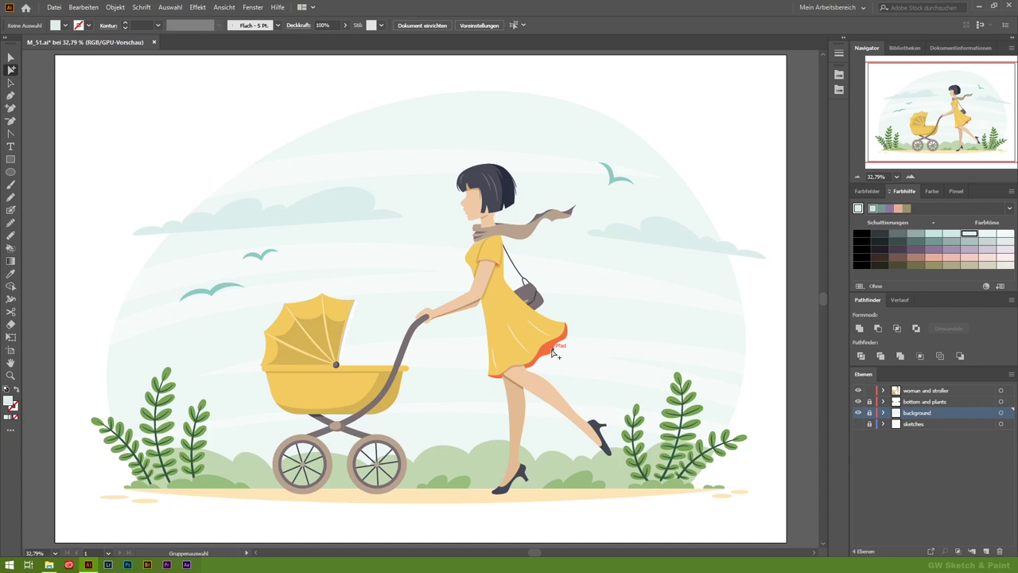
click(883, 391)
Recolour every orange dress hem fill tan using Select > Same Fill Color
click(170, 7)
click(422, 157)
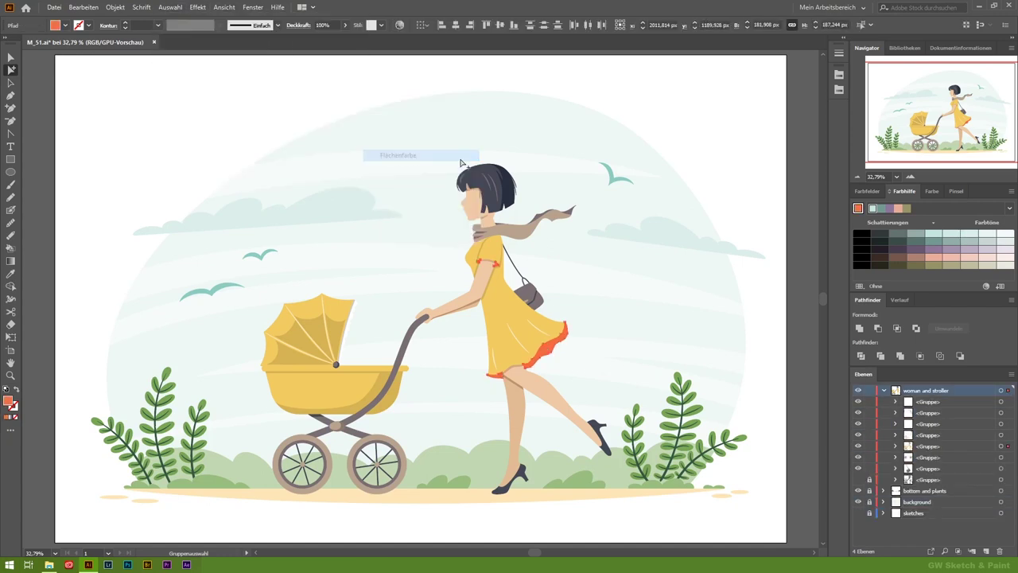
click(747, 337)
click(42, 232)
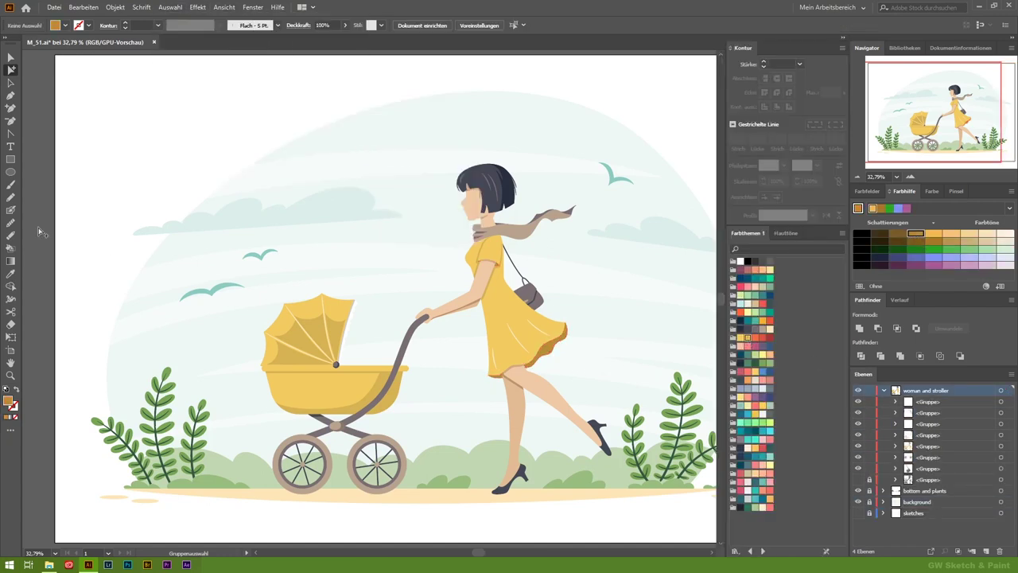
click(883, 391)
click(843, 43)
click(867, 191)
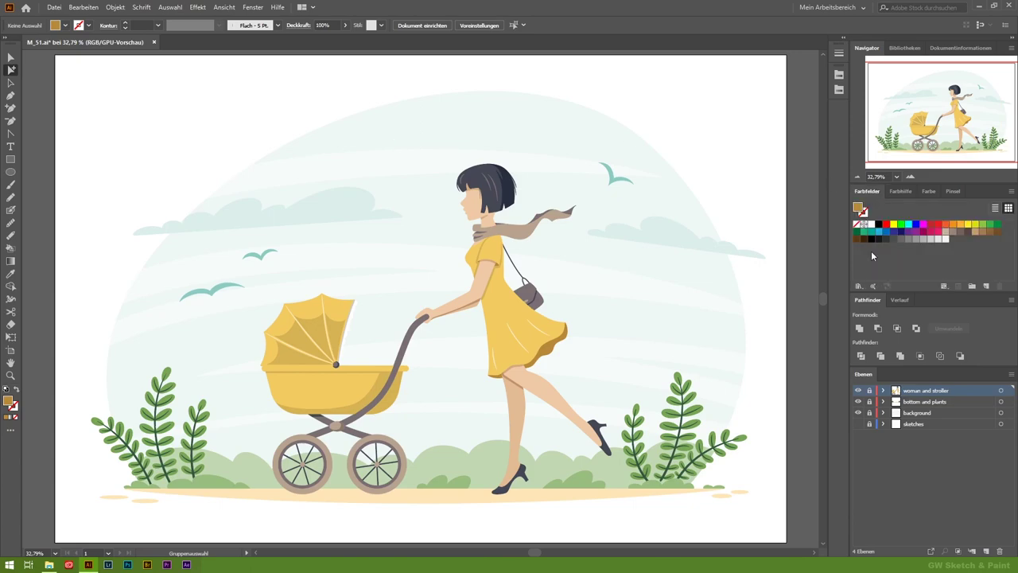